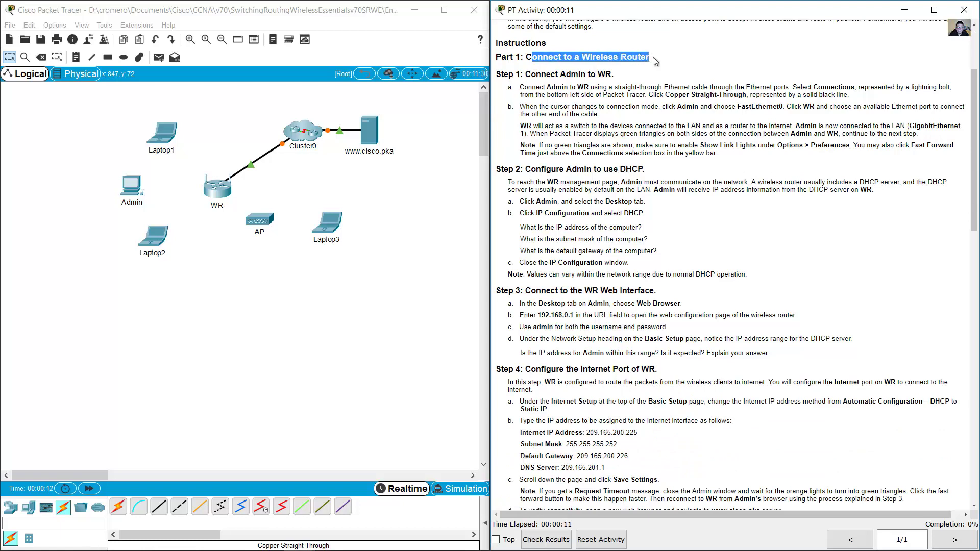
- Read Step 1 and locate the Admin PC and the WR router on the canvas
{"action": "scroll", "coordinate": [655, 67], "scroll_direction": "down", "scroll_amount": 1}
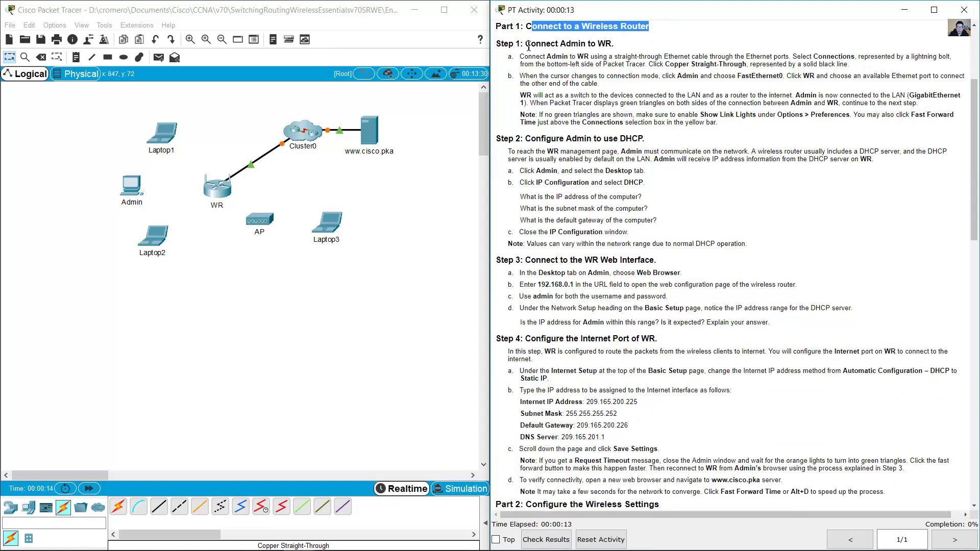
{"action": "left_click_drag", "start_coordinate": [529, 45], "coordinate": [616, 44]}
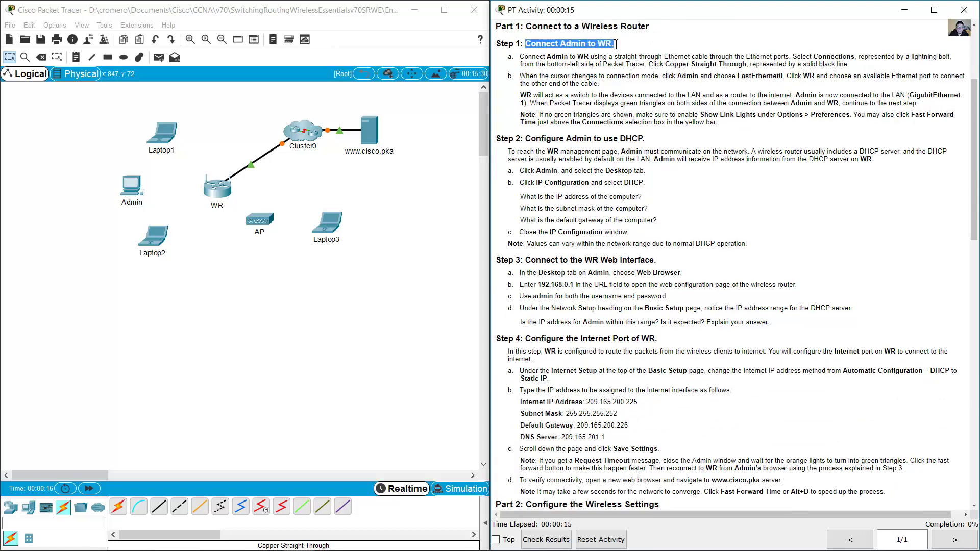
{"action": "left_click_drag", "start_coordinate": [53, 173], "coordinate": [139, 211]}
{"action": "left_click_drag", "start_coordinate": [240, 261], "coordinate": [207, 186]}
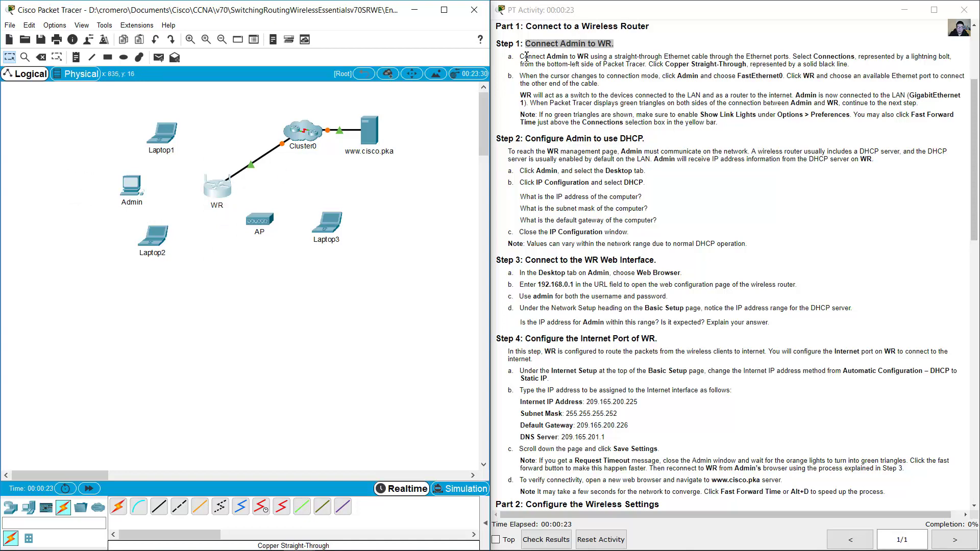
{"action": "left_click_drag", "start_coordinate": [525, 56], "coordinate": [699, 52]}
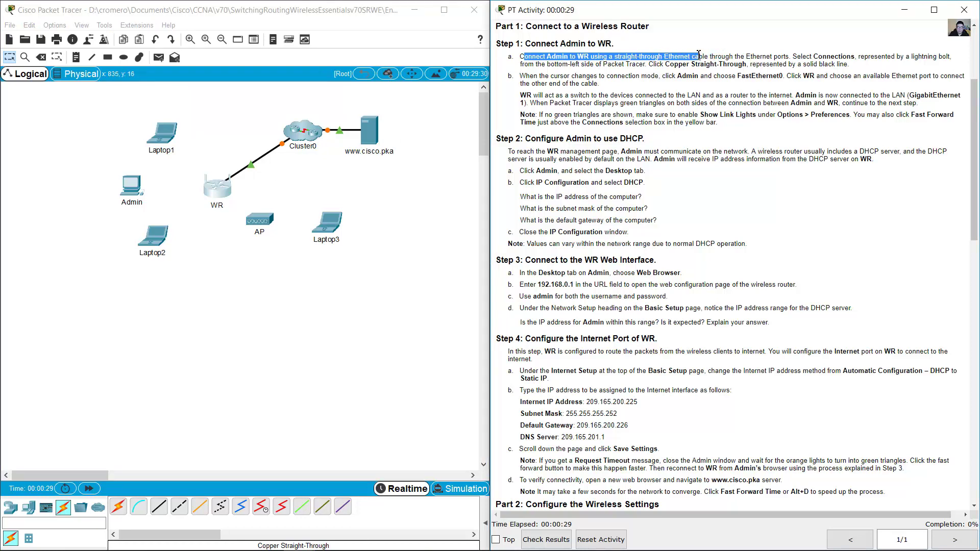
- Cable Admin's FastEthernet0 to WR's GigabitEthernet 1 with a copper straight-through cable
{"action": "left_click", "coordinate": [249, 365]}
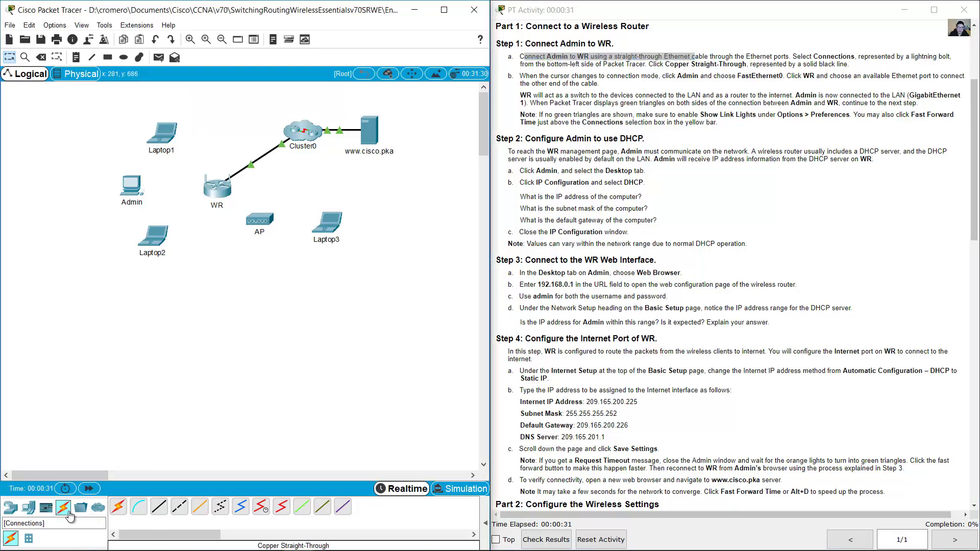
{"action": "left_click", "coordinate": [160, 508]}
{"action": "left_click", "coordinate": [149, 202]}
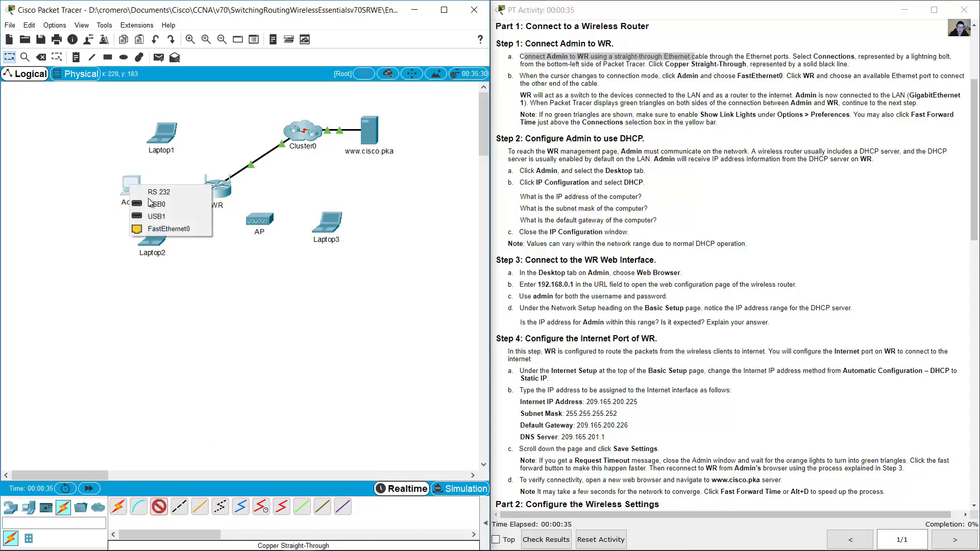
{"action": "left_click", "coordinate": [166, 231]}
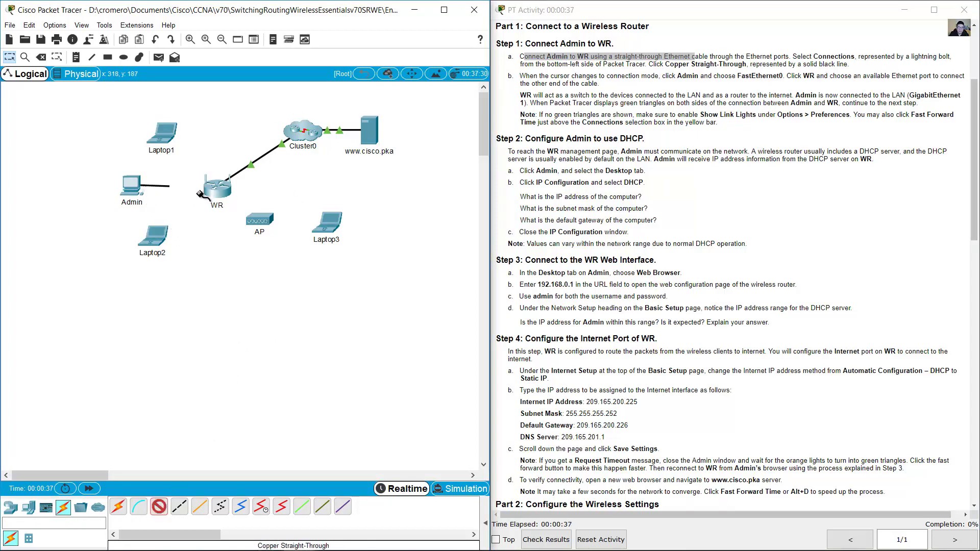
{"action": "left_click", "coordinate": [216, 188]}
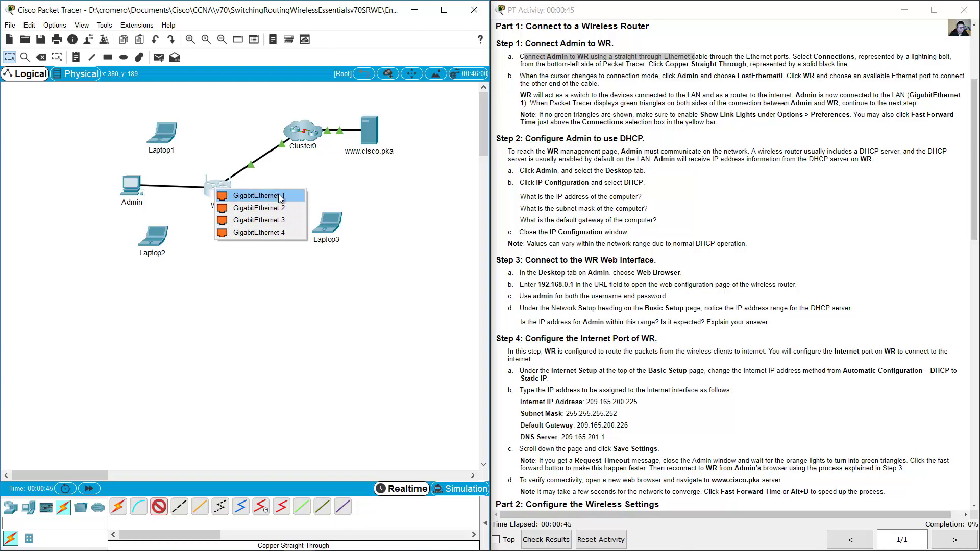
{"action": "left_click", "coordinate": [279, 195]}
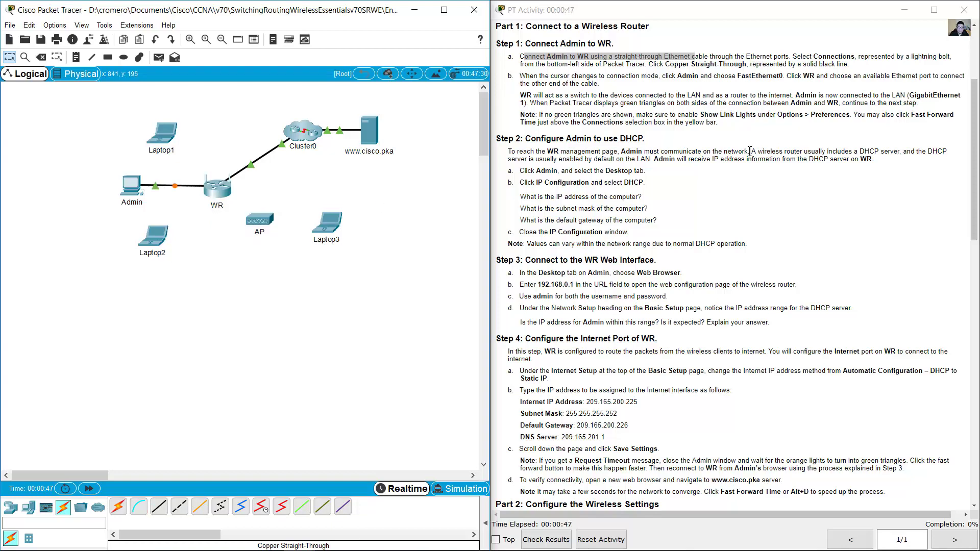
- Review the notes on WR's switch-and-router role and Admin joining the LAN, checking the topology devices
{"action": "left_click", "coordinate": [731, 98]}
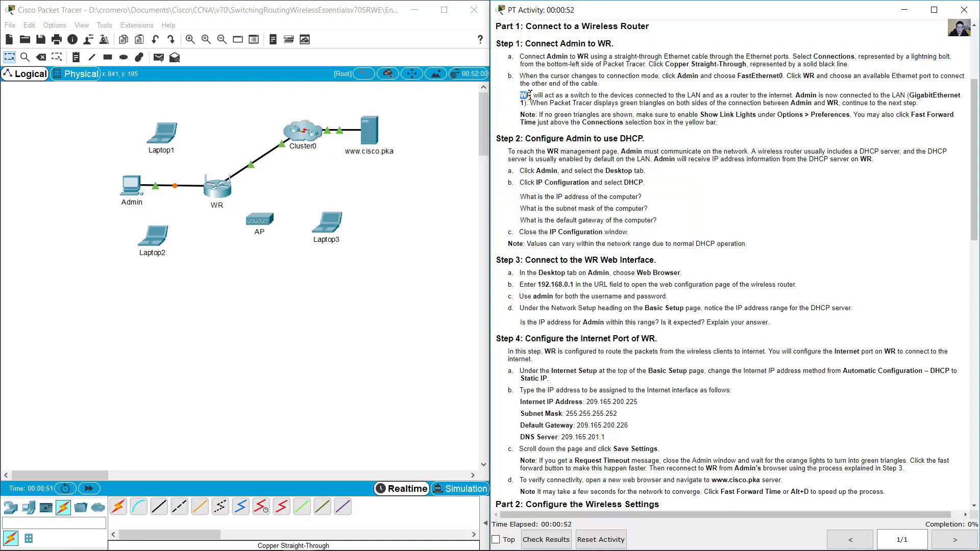
{"action": "left_click_drag", "start_coordinate": [529, 95], "coordinate": [795, 96]}
{"action": "left_click", "coordinate": [414, 221]}
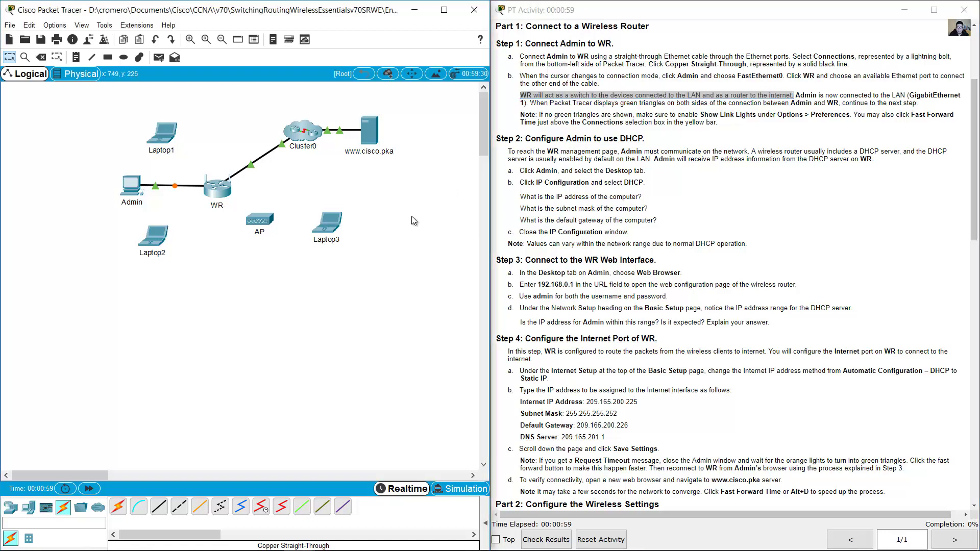
{"action": "left_click_drag", "start_coordinate": [359, 336], "coordinate": [113, 189]}
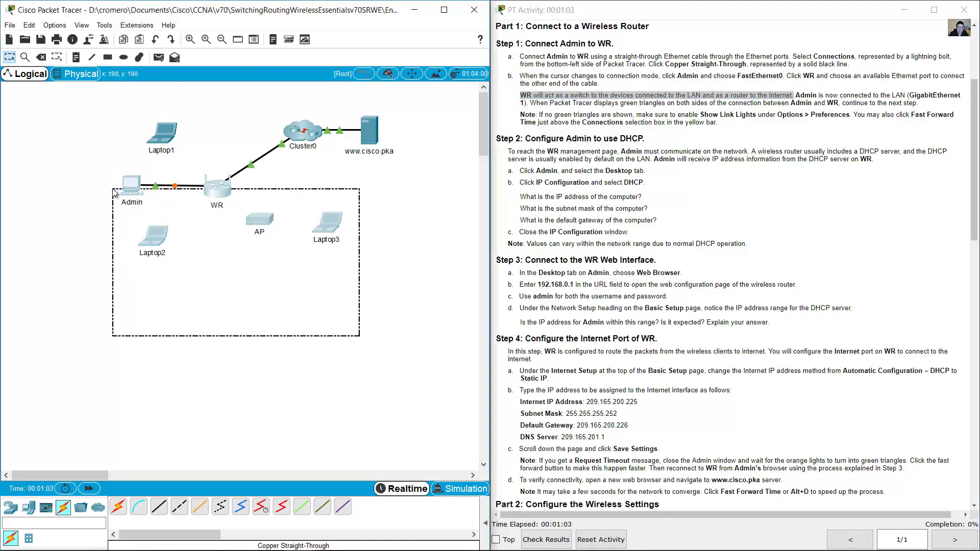
{"action": "left_click", "coordinate": [250, 124]}
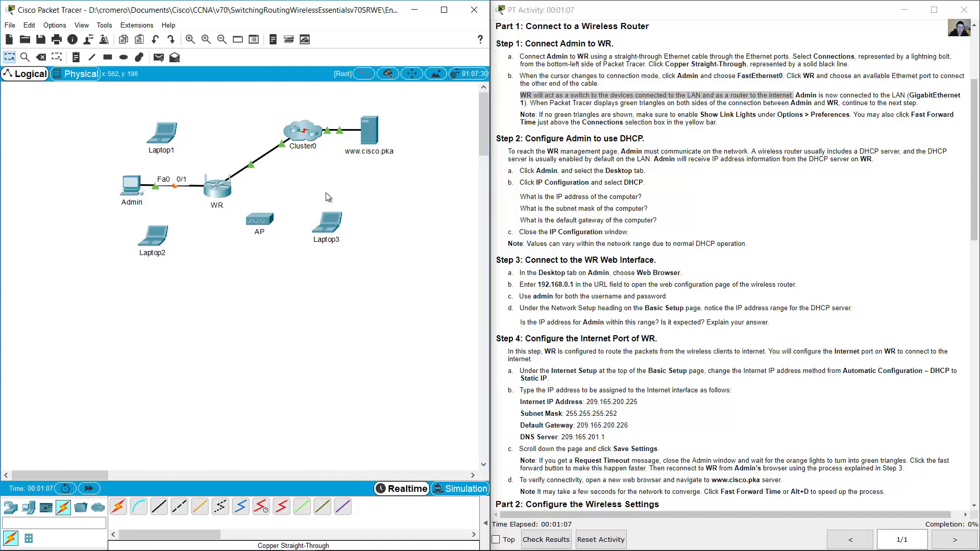
{"action": "mouse_move", "coordinate": [419, 191]}
{"action": "left_mouse_down"}
{"action": "mouse_move", "coordinate": [322, 158]}
{"action": "mouse_move", "coordinate": [253, 106]}
{"action": "left_mouse_up"}
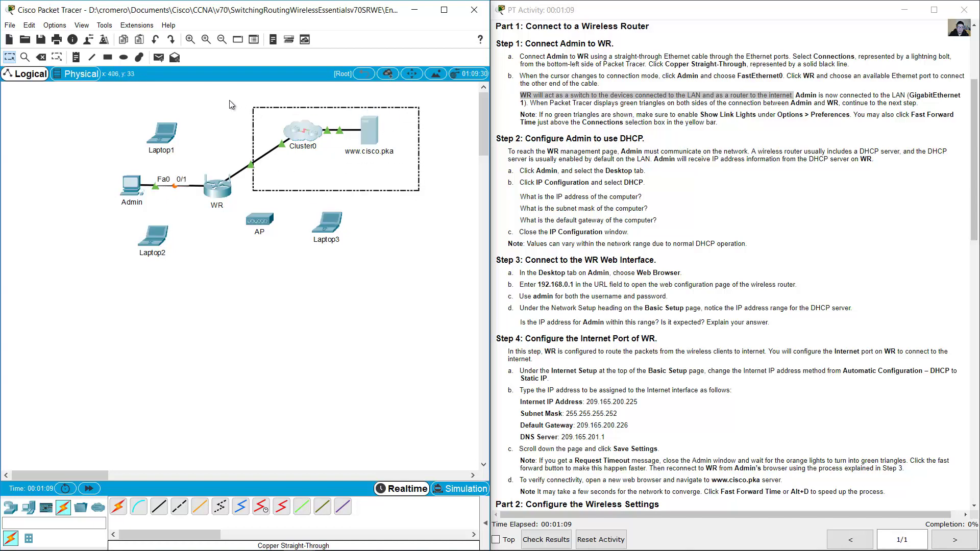
{"action": "left_click", "coordinate": [228, 100]}
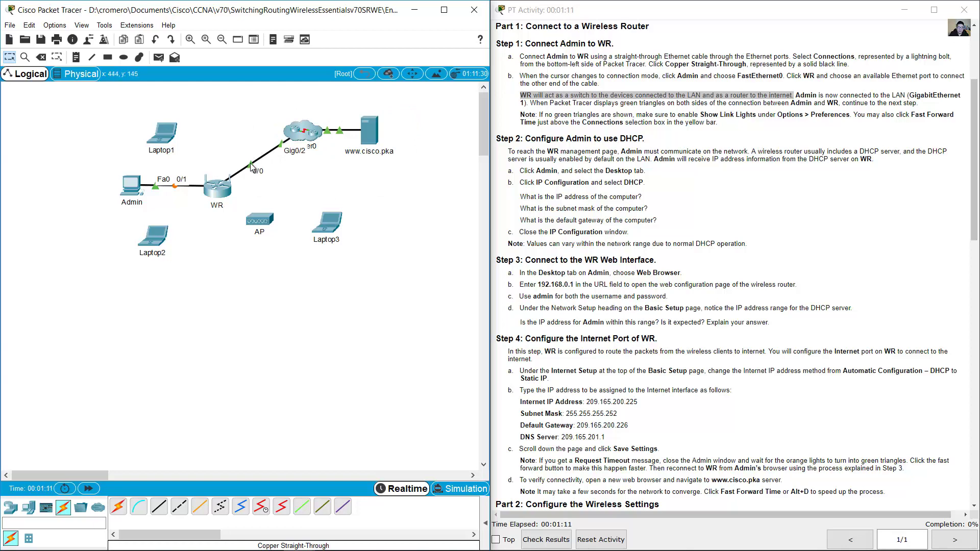
{"action": "left_click", "coordinate": [803, 95]}
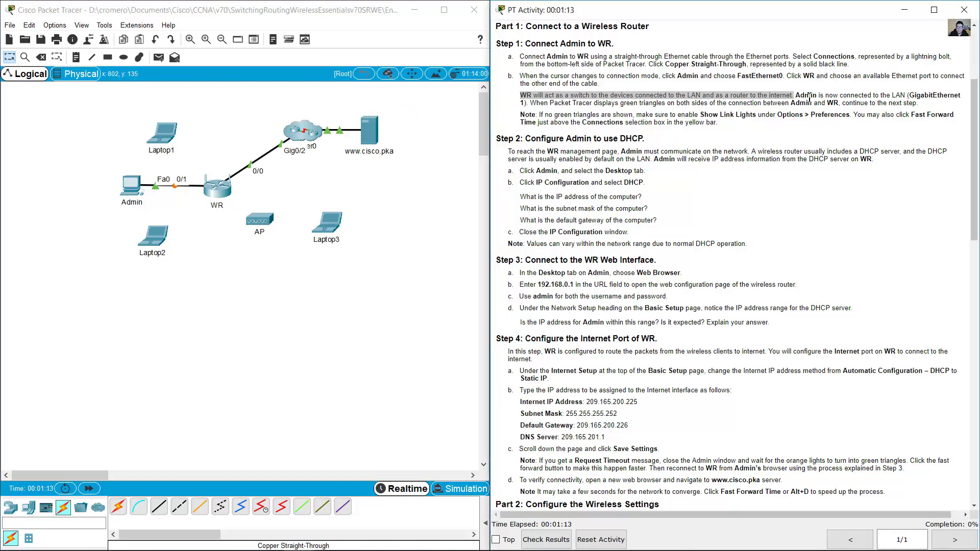
{"action": "left_click_drag", "start_coordinate": [803, 95], "coordinate": [915, 104]}
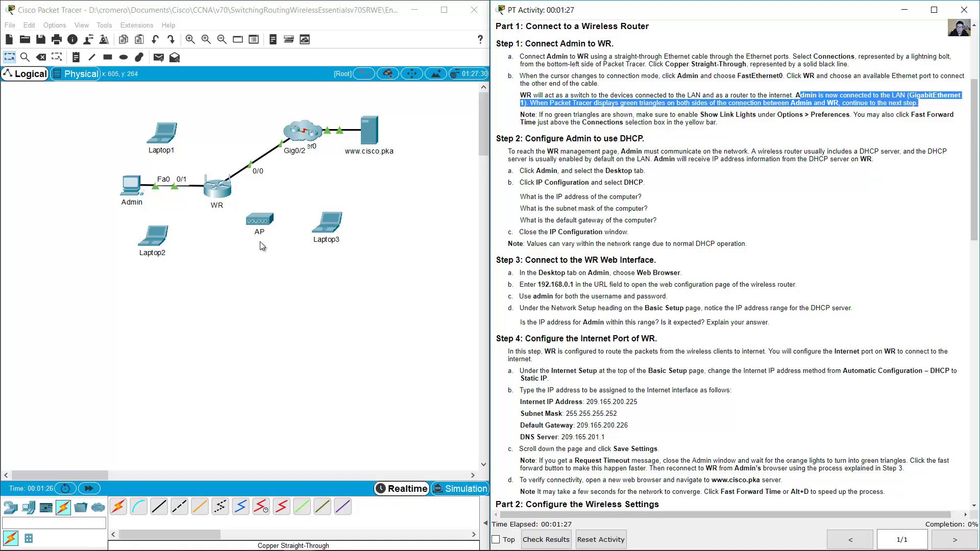
{"action": "left_click", "coordinate": [193, 224]}
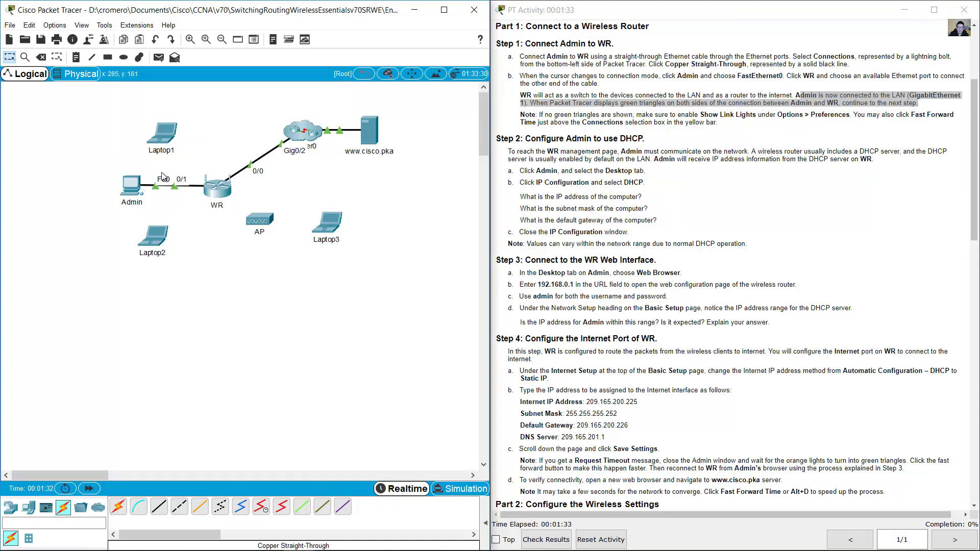
{"action": "scroll", "coordinate": [721, 139], "scroll_direction": "down", "scroll_amount": 3}
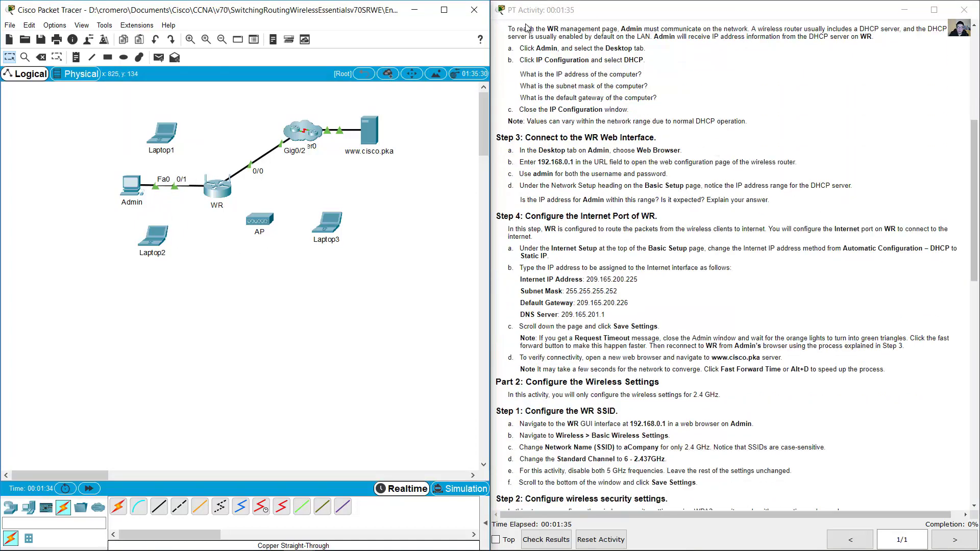
{"action": "left_click_drag", "start_coordinate": [551, 46], "coordinate": [670, 48]}
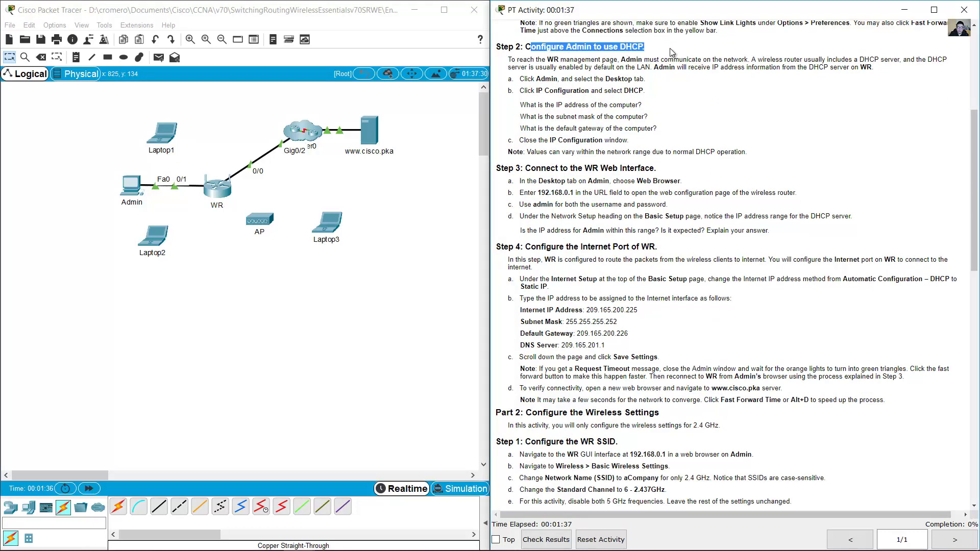
{"action": "left_click", "coordinate": [670, 48]}
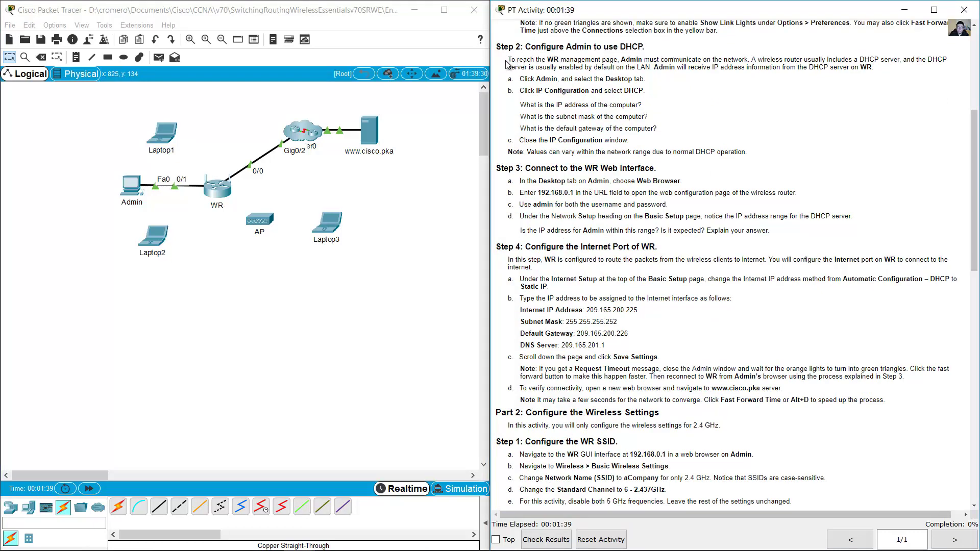
{"action": "left_click_drag", "start_coordinate": [510, 60], "coordinate": [875, 68]}
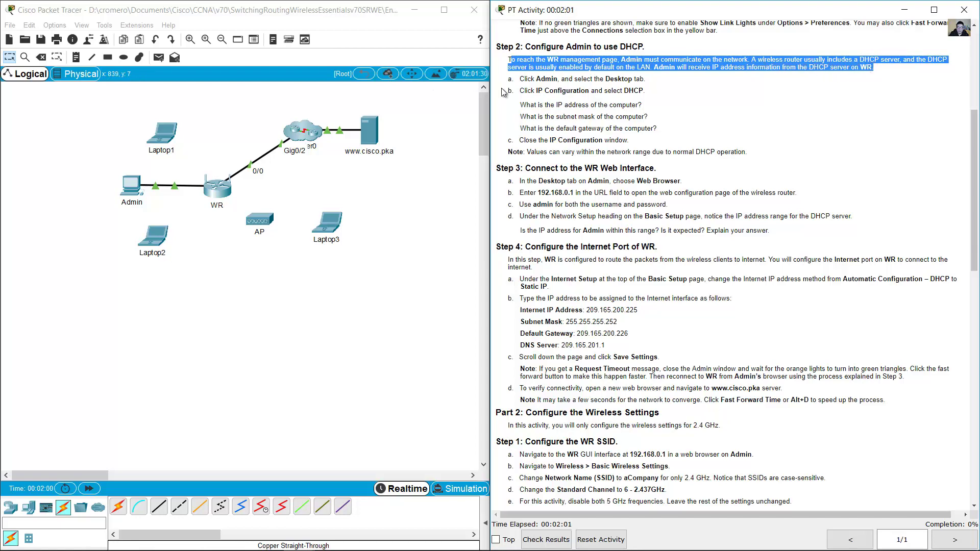
- Switch Admin to DHCP, getting 192.168.0.100, mask 255.255.255.0, gateway 192.168.0.1
{"action": "left_click", "coordinate": [132, 188]}
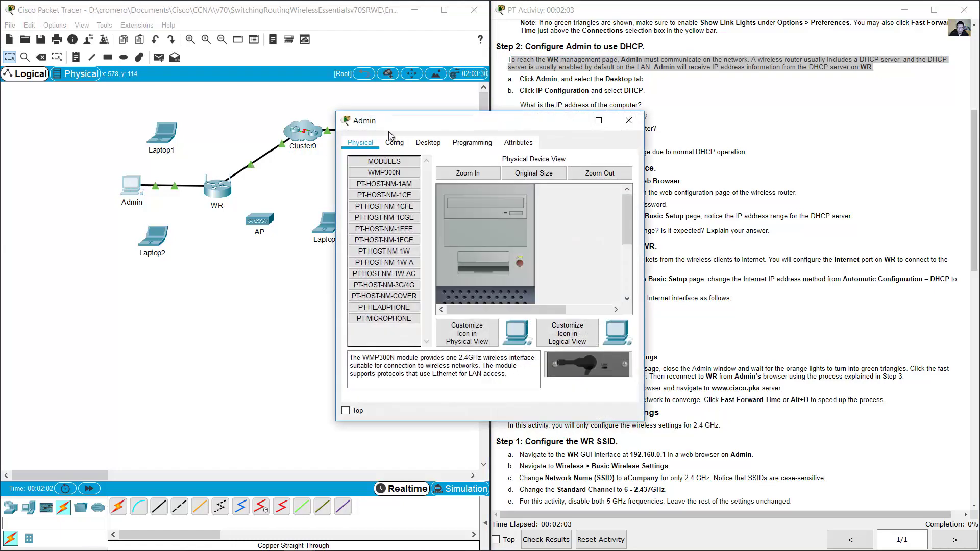
{"action": "left_click", "coordinate": [430, 144]}
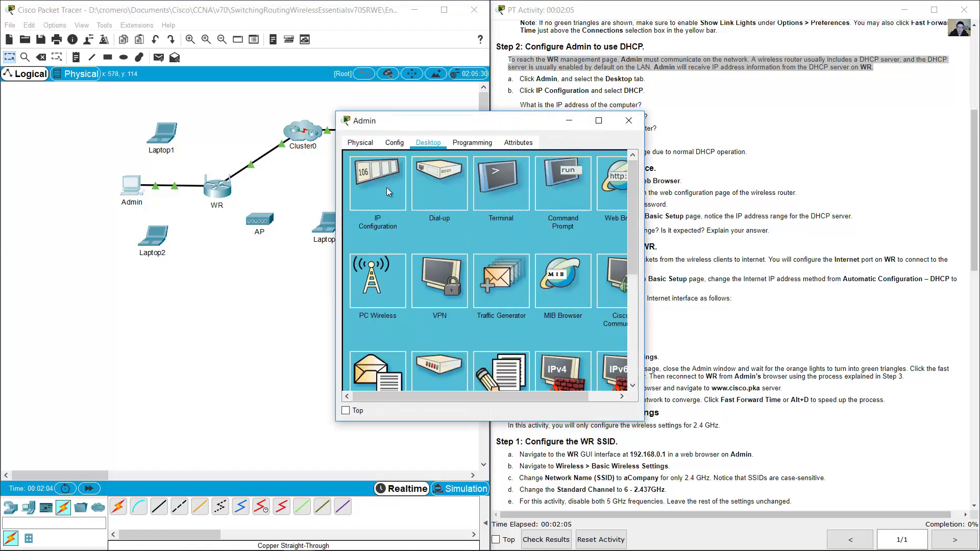
{"action": "left_click", "coordinate": [381, 198]}
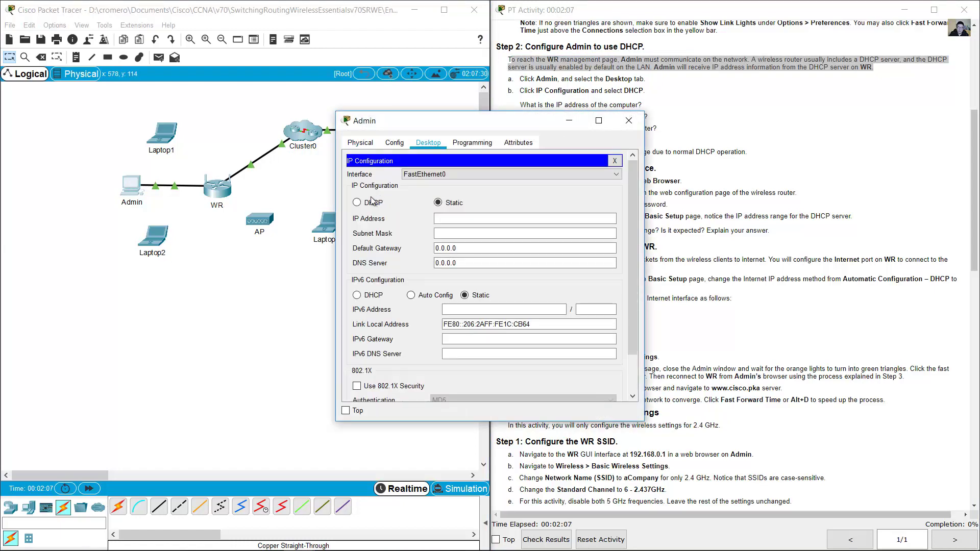
{"action": "left_click", "coordinate": [366, 204]}
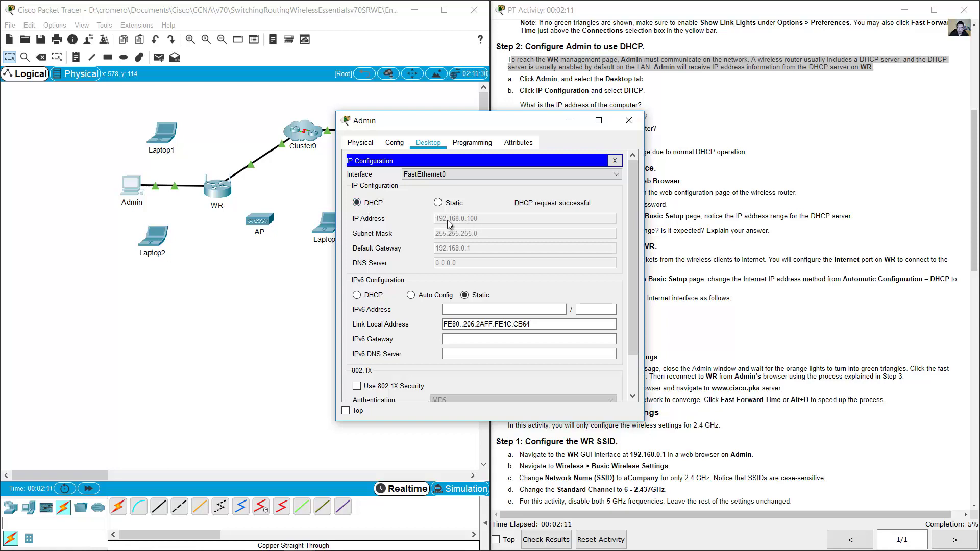
{"action": "left_click_drag", "start_coordinate": [507, 122], "coordinate": [271, 85]}
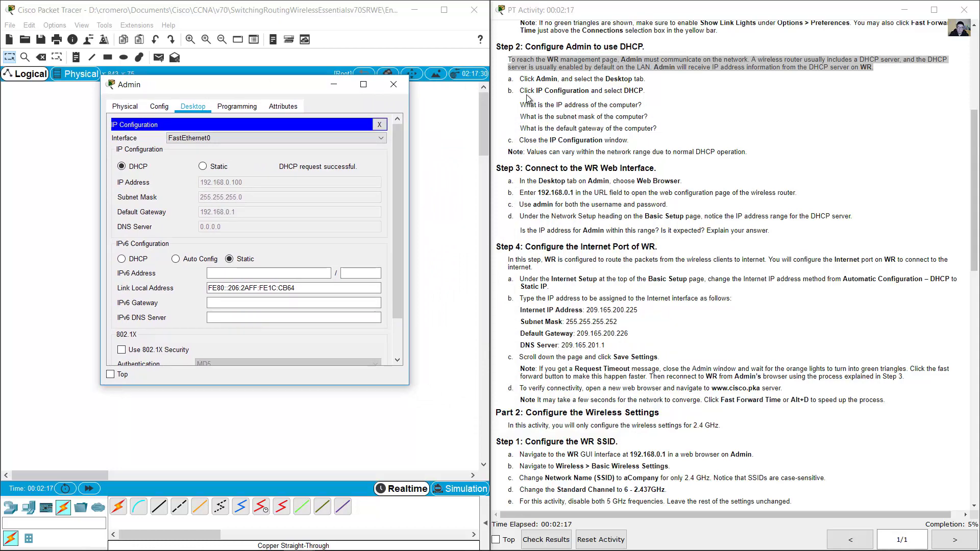
{"action": "left_click_drag", "start_coordinate": [521, 104], "coordinate": [663, 131]}
{"action": "left_click", "coordinate": [209, 187]}
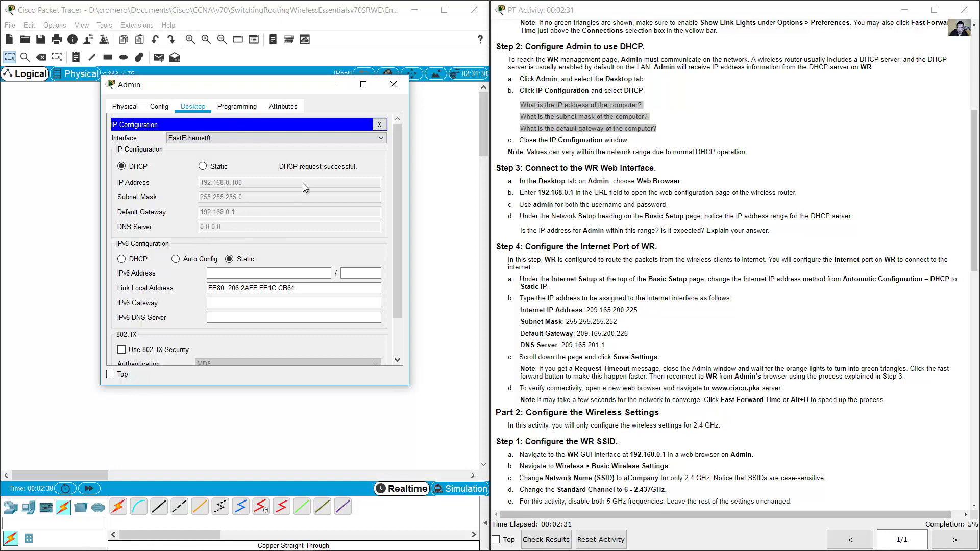
- Close Admin's IP Configuration and minimize the Admin window
{"action": "left_click", "coordinate": [380, 125]}
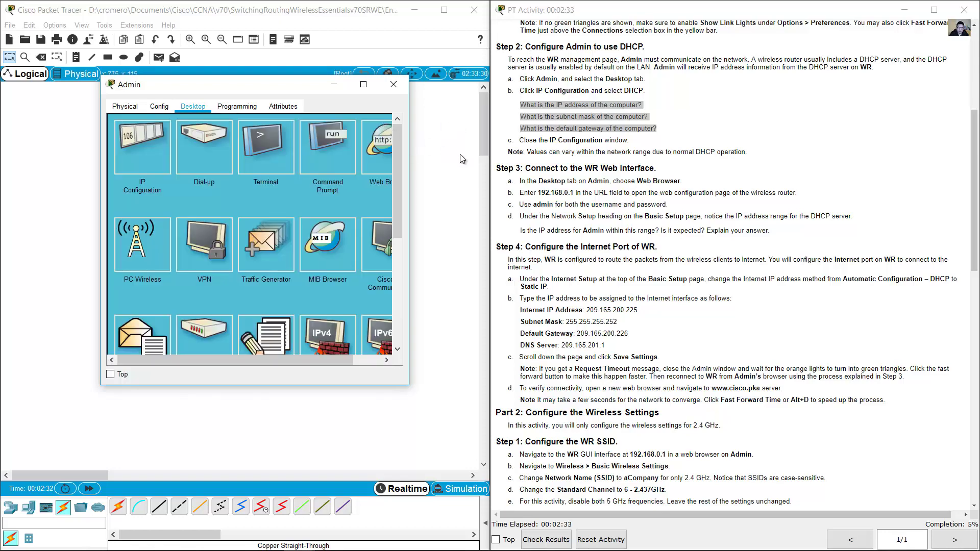
{"action": "left_click", "coordinate": [611, 180]}
{"action": "left_click", "coordinate": [336, 88]}
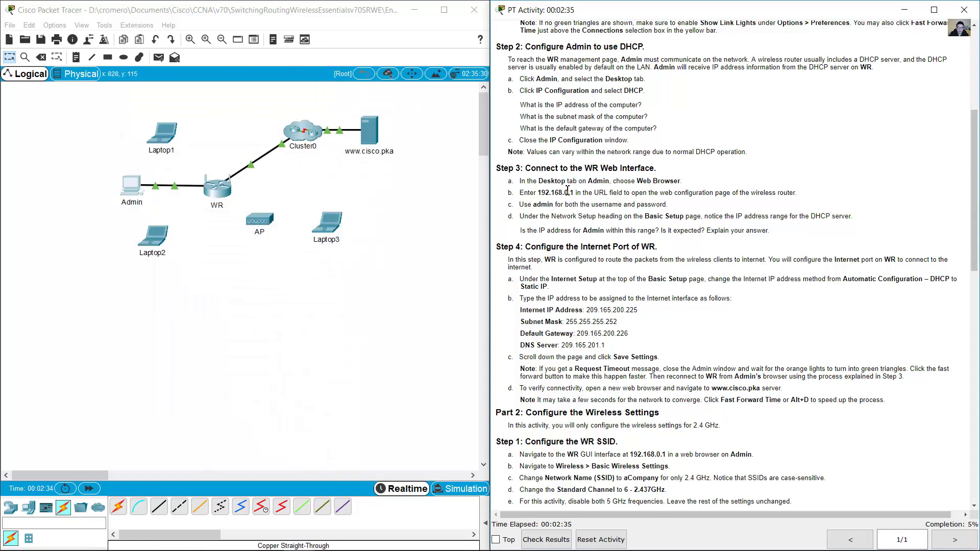
- Scroll to Step 3 on using Admin's web browser and bring back Admin's Desktop tab
{"action": "scroll", "coordinate": [570, 183], "scroll_direction": "down", "scroll_amount": 2}
{"action": "scroll", "coordinate": [569, 183], "scroll_direction": "down", "scroll_amount": 1}
{"action": "left_click_drag", "start_coordinate": [532, 79], "coordinate": [641, 82]}
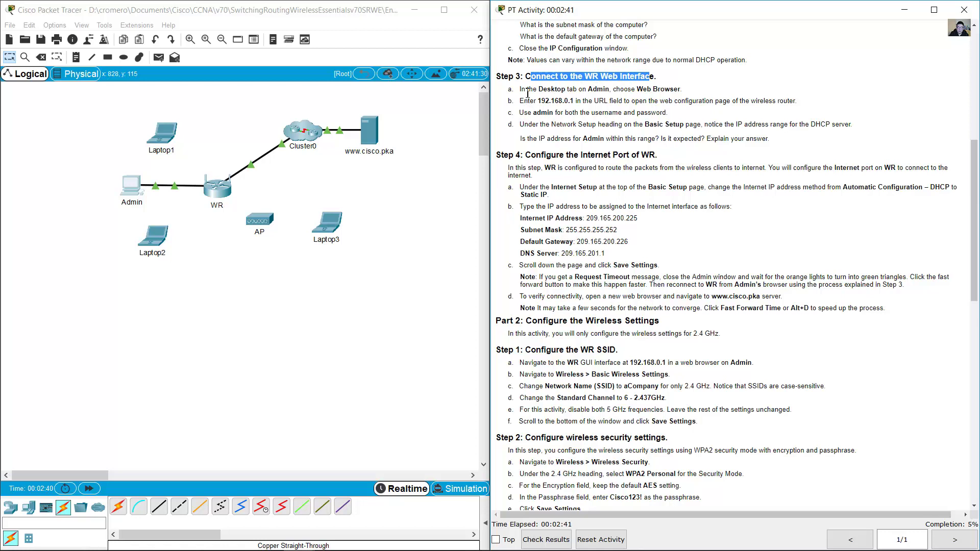
{"action": "left_click_drag", "start_coordinate": [528, 93], "coordinate": [684, 93]}
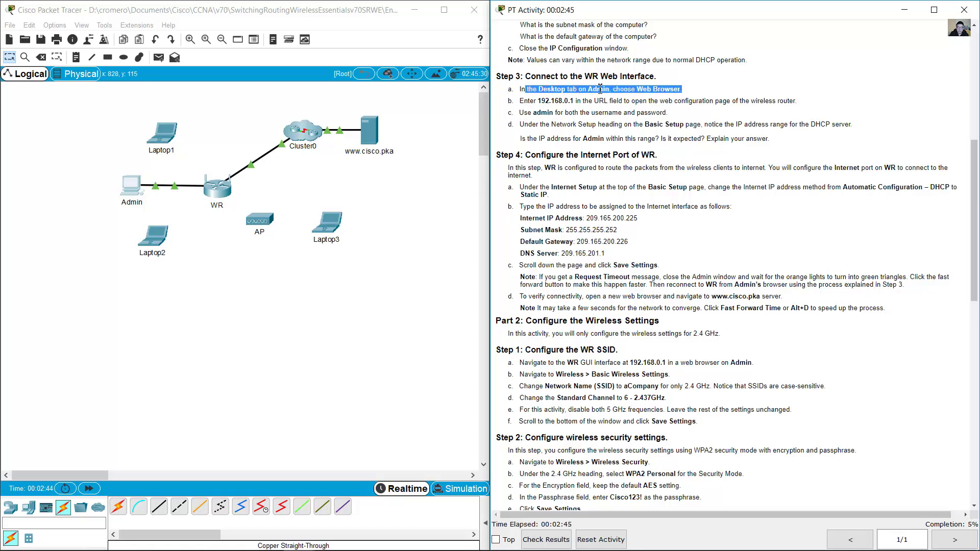
{"action": "left_click", "coordinate": [131, 189]}
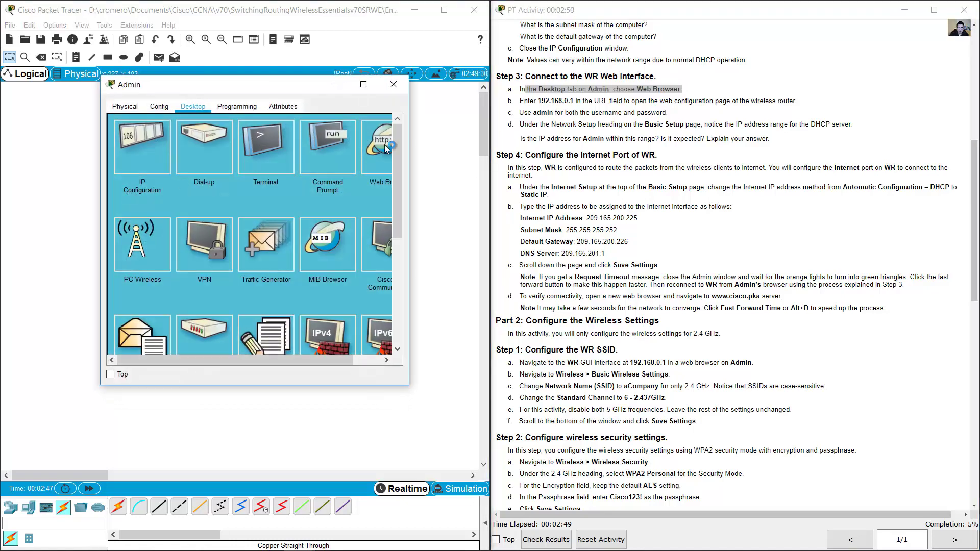
- Open Admin's Web Browser and load the router page at 192.168.0.1
{"action": "left_click", "coordinate": [384, 145]}
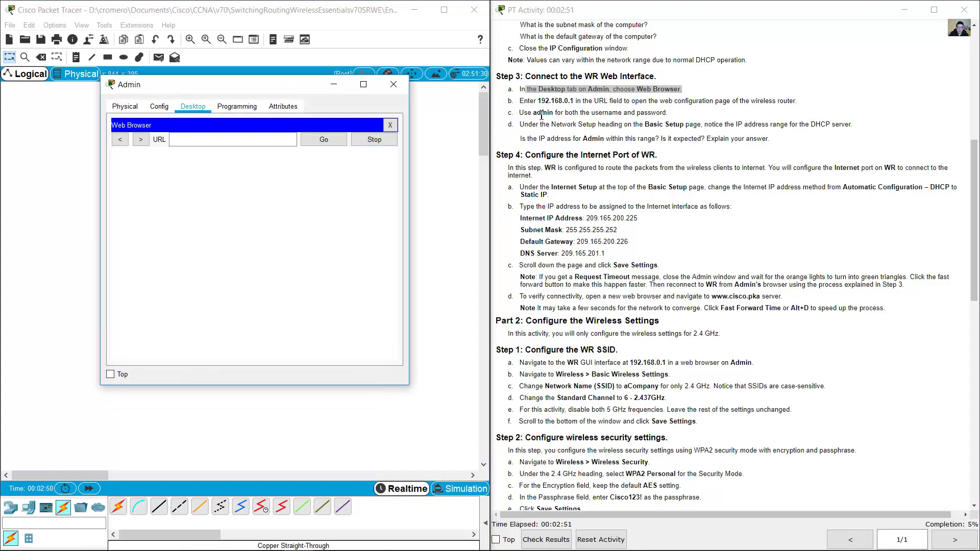
{"action": "left_click_drag", "start_coordinate": [537, 100], "coordinate": [572, 102]}
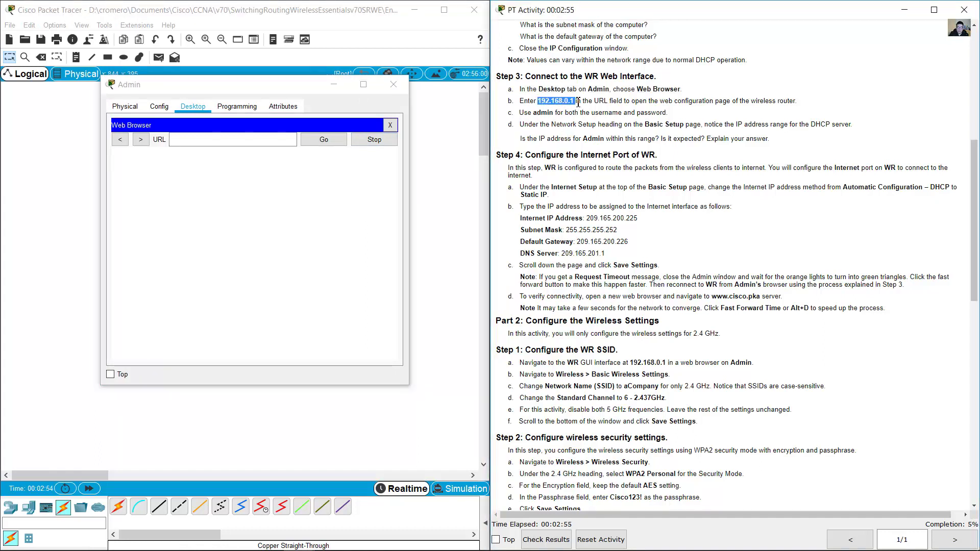
{"action": "left_click_drag", "start_coordinate": [625, 101], "coordinate": [804, 102]}
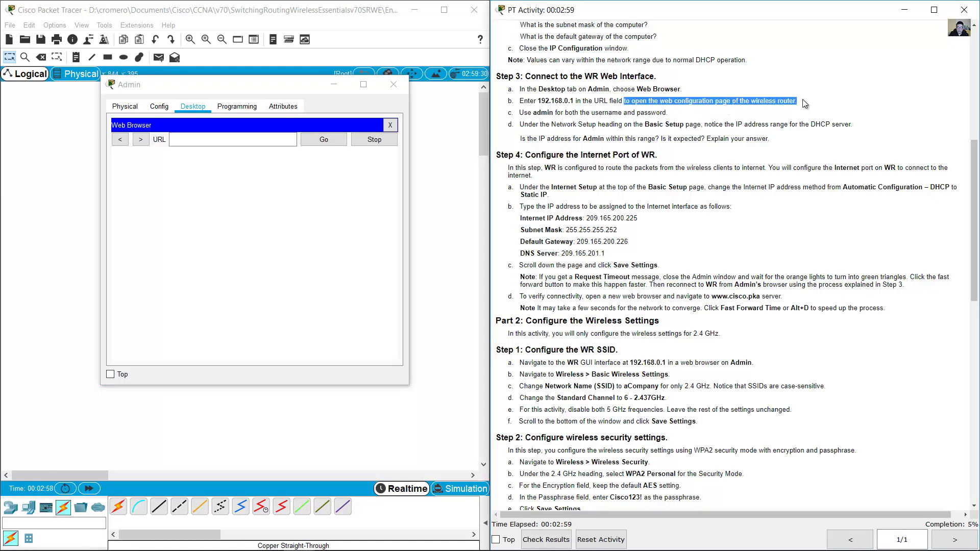
{"action": "left_click", "coordinate": [247, 80]}
{"action": "type", "text": "1"}
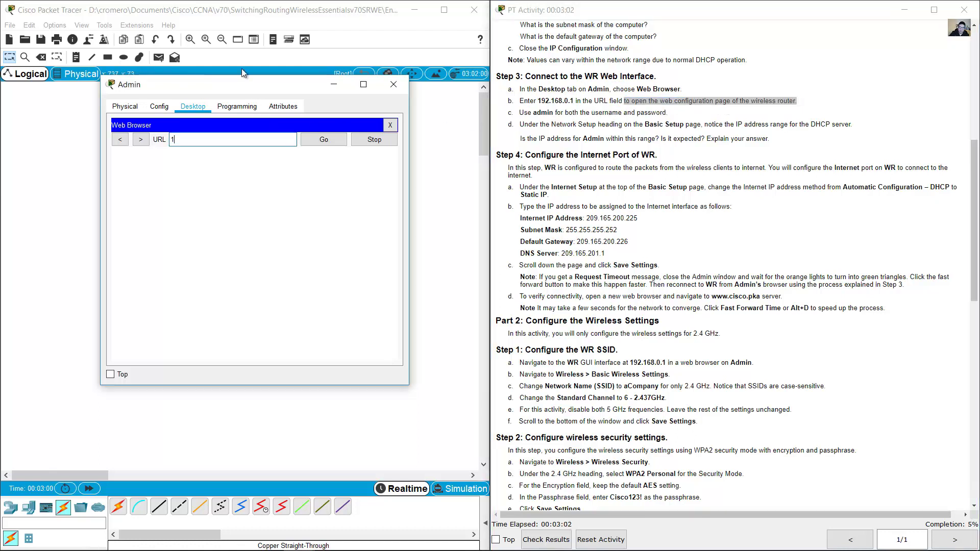
{"action": "type", "text": "92.168.0.1"}
{"action": "left_click", "coordinate": [331, 139]}
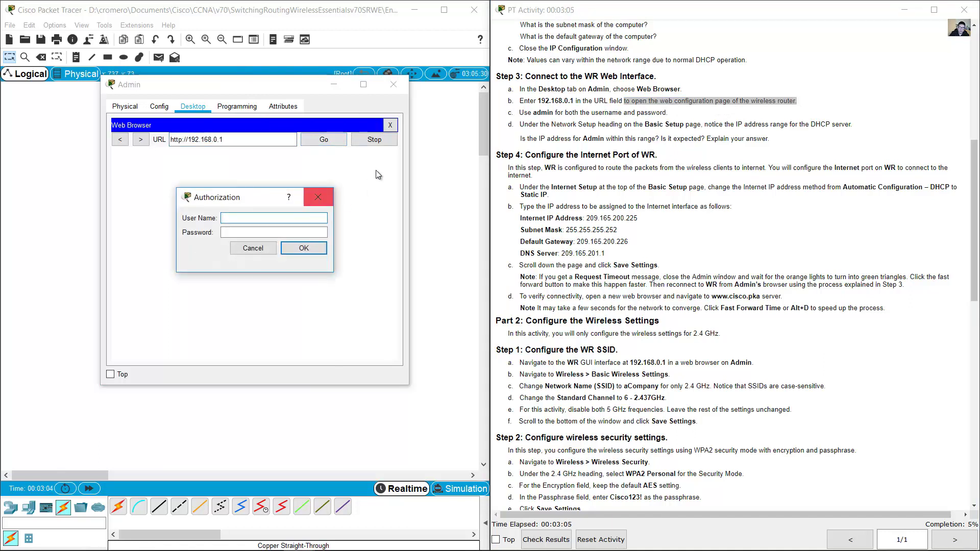
- Log in to WR's configuration page with the router's admin username and password
{"action": "left_click_drag", "start_coordinate": [542, 112], "coordinate": [681, 114]}
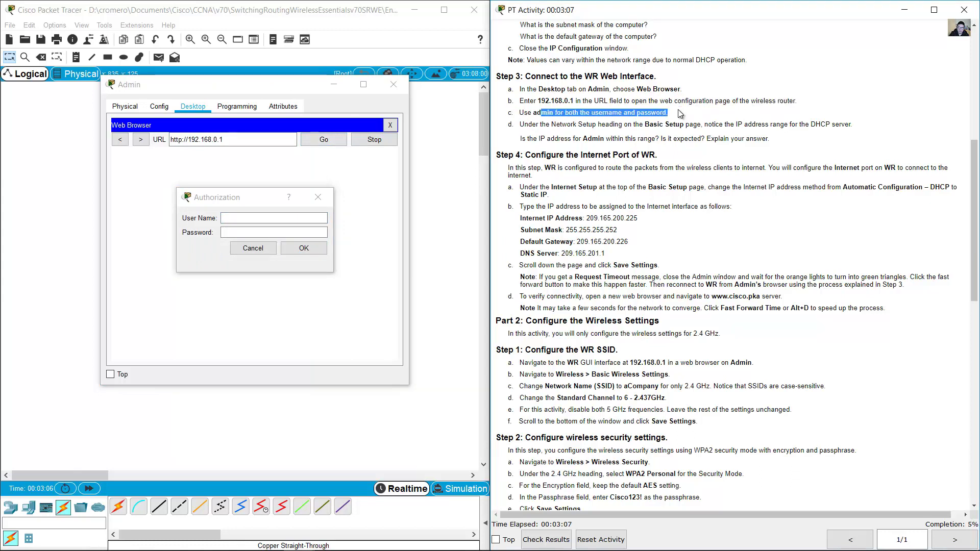
{"action": "left_click", "coordinate": [299, 219]}
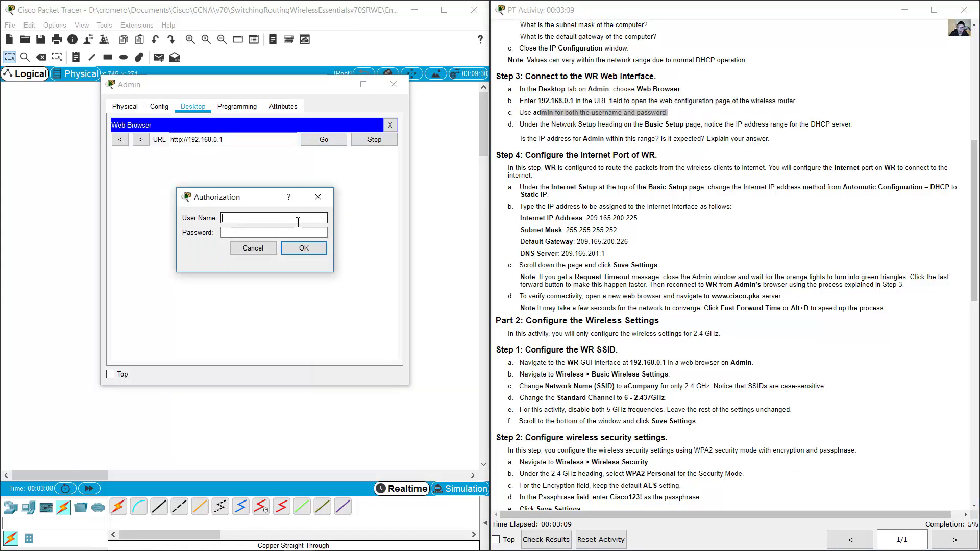
{"action": "type", "text": "admin"}
{"action": "key", "text": "Tab"}
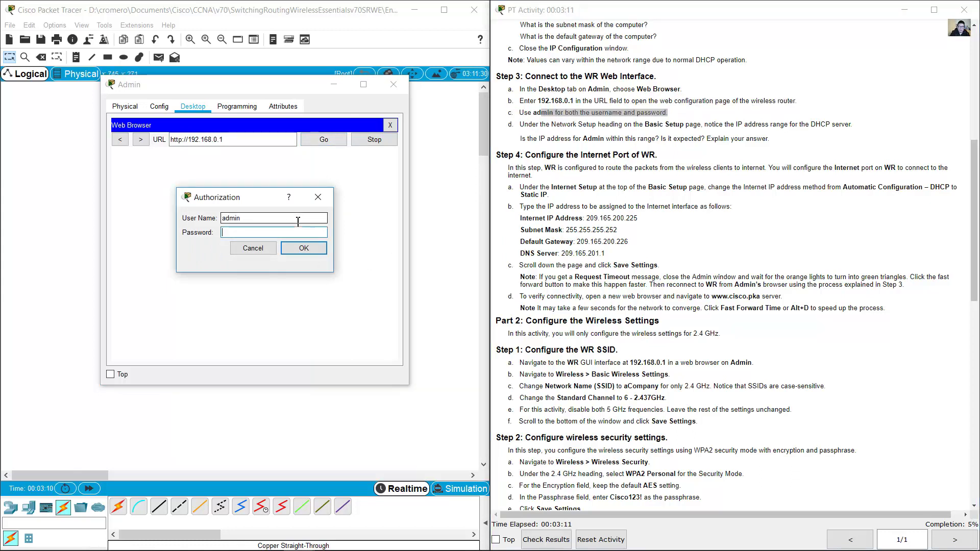
{"action": "type", "text": "admin"}
{"action": "key", "text": "Return"}
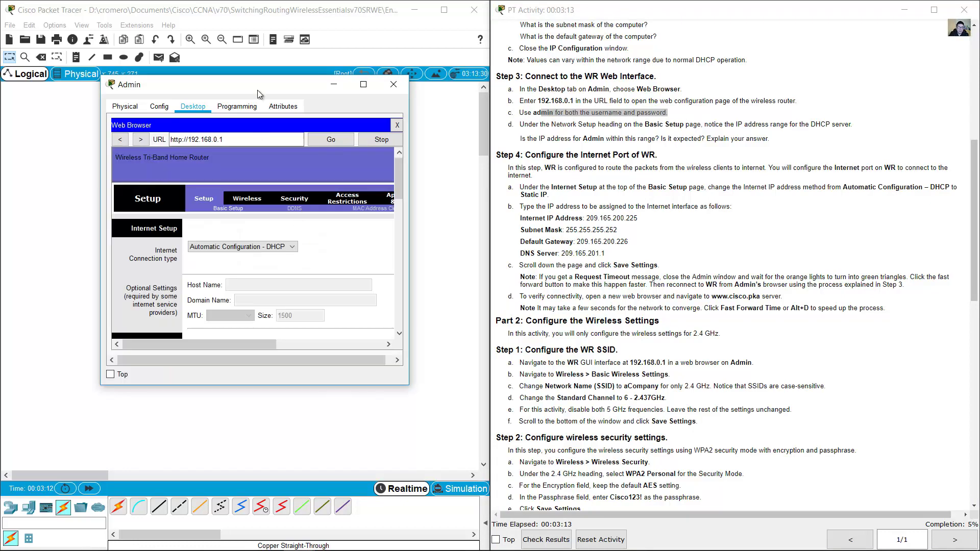
- Move the Admin window to the top-left and enlarge it to show the router setup page
{"action": "left_click_drag", "start_coordinate": [258, 86], "coordinate": [163, 34]}
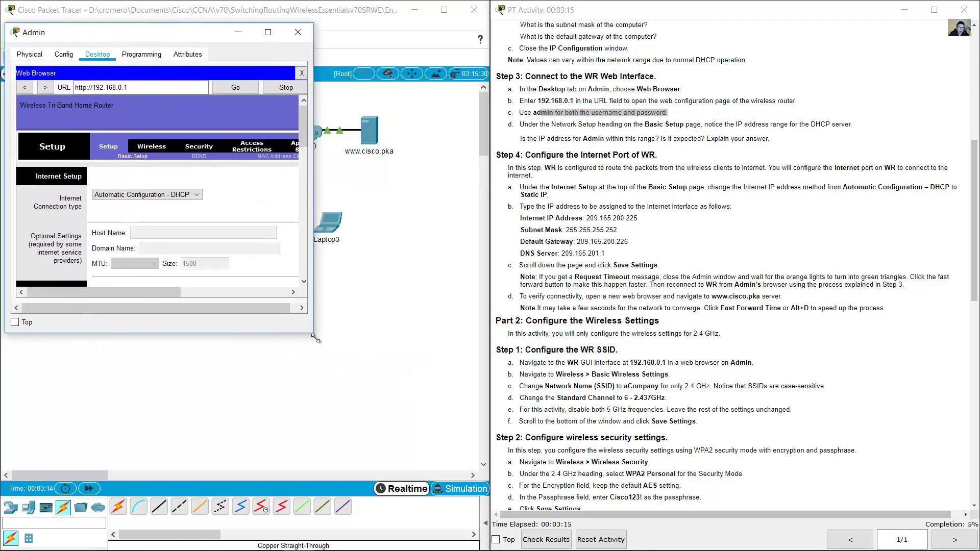
{"action": "left_click_drag", "start_coordinate": [316, 338], "coordinate": [488, 533]}
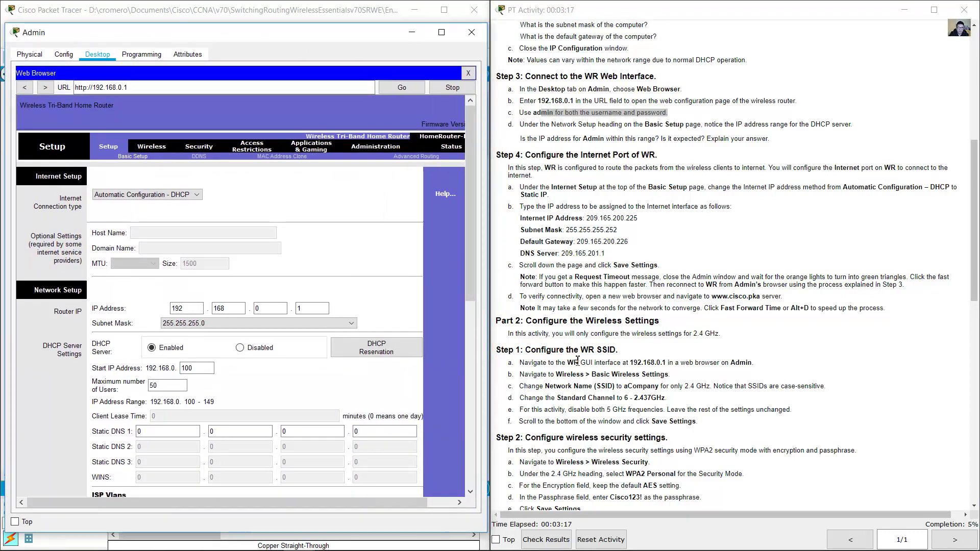
{"action": "left_click", "coordinate": [571, 159]}
{"action": "left_click_drag", "start_coordinate": [546, 125], "coordinate": [832, 128]}
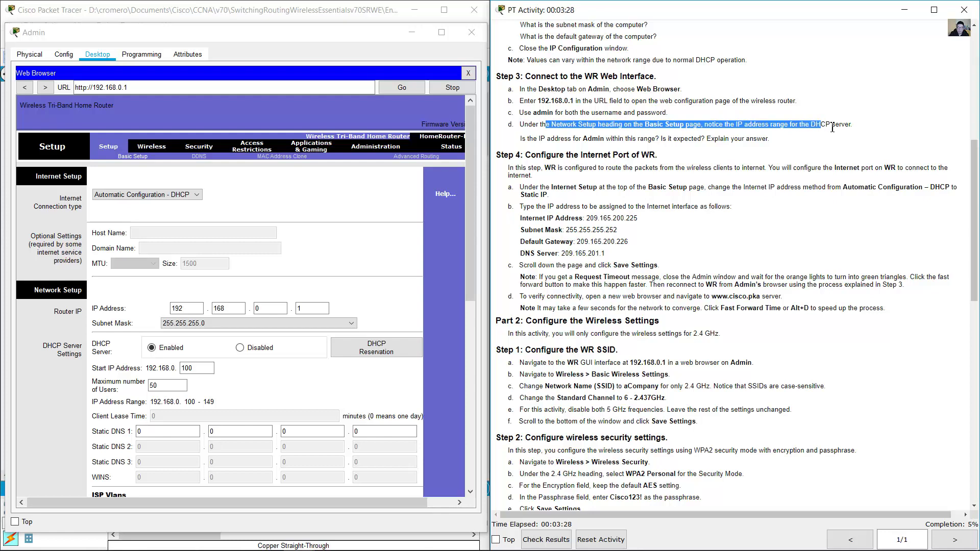
- Scroll WR's page to Network Setup, showing the DHCP range 192.168.0.100–149, and check the router IP
{"action": "left_click", "coordinate": [471, 193]}
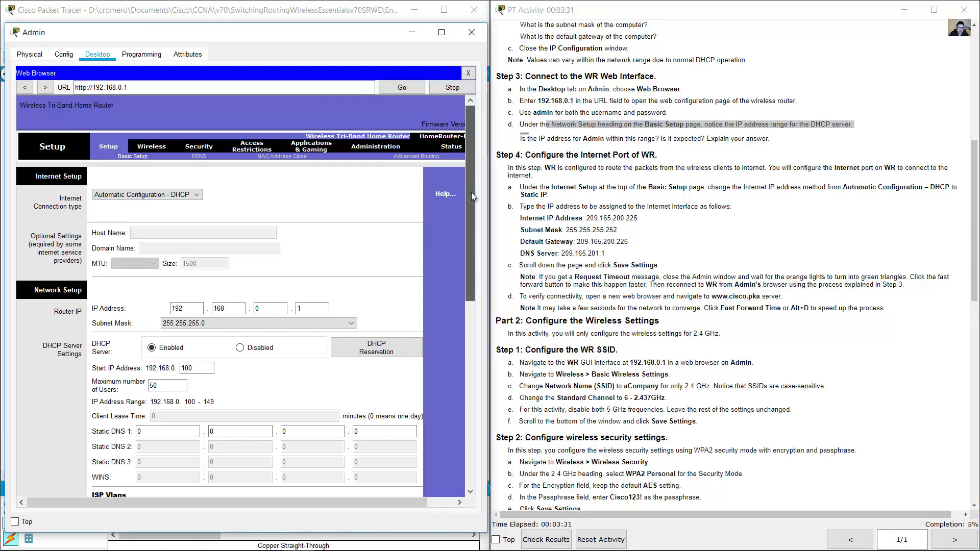
{"action": "left_click_drag", "start_coordinate": [471, 192], "coordinate": [468, 223]}
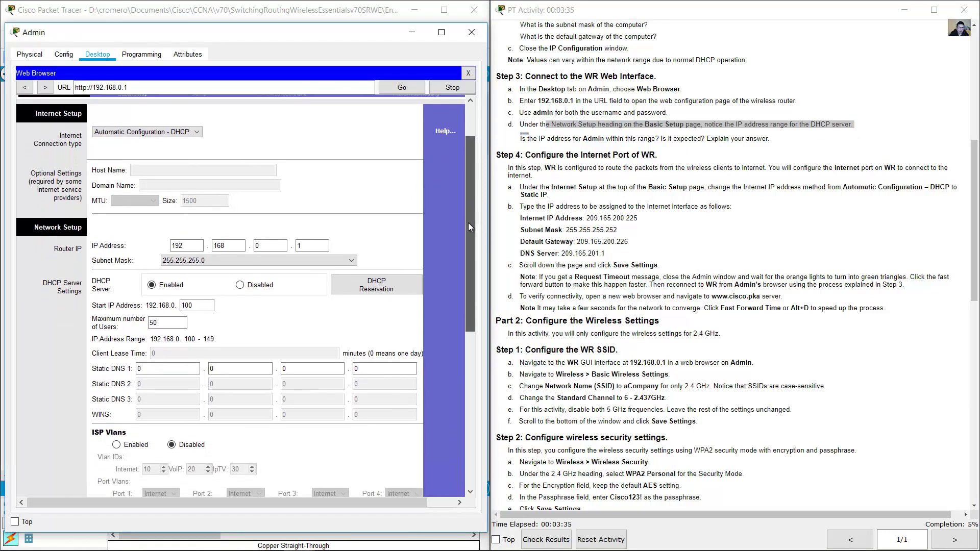
{"action": "left_click_drag", "start_coordinate": [468, 223], "coordinate": [461, 276]}
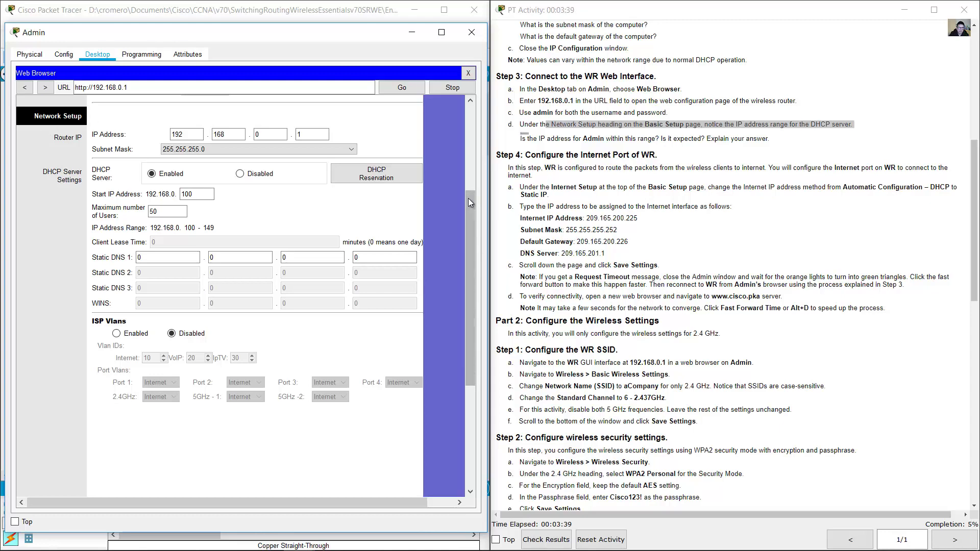
{"action": "left_click_drag", "start_coordinate": [467, 198], "coordinate": [467, 124]}
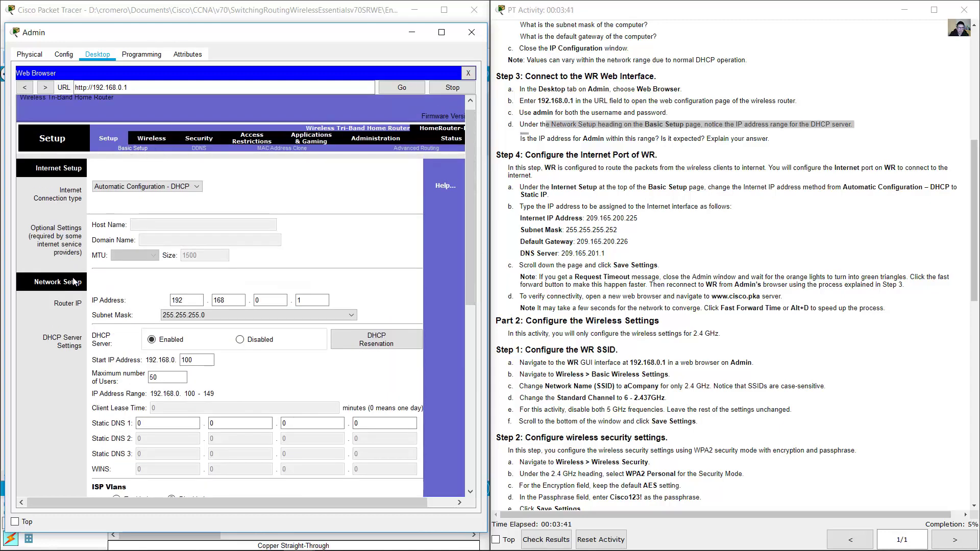
{"action": "left_click_drag", "start_coordinate": [470, 195], "coordinate": [458, 263]}
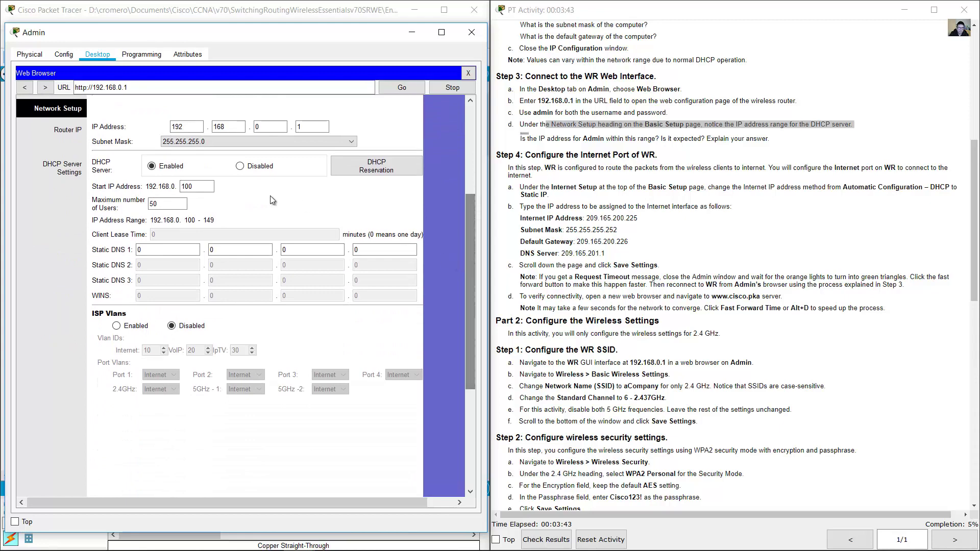
{"action": "left_click", "coordinate": [178, 123]}
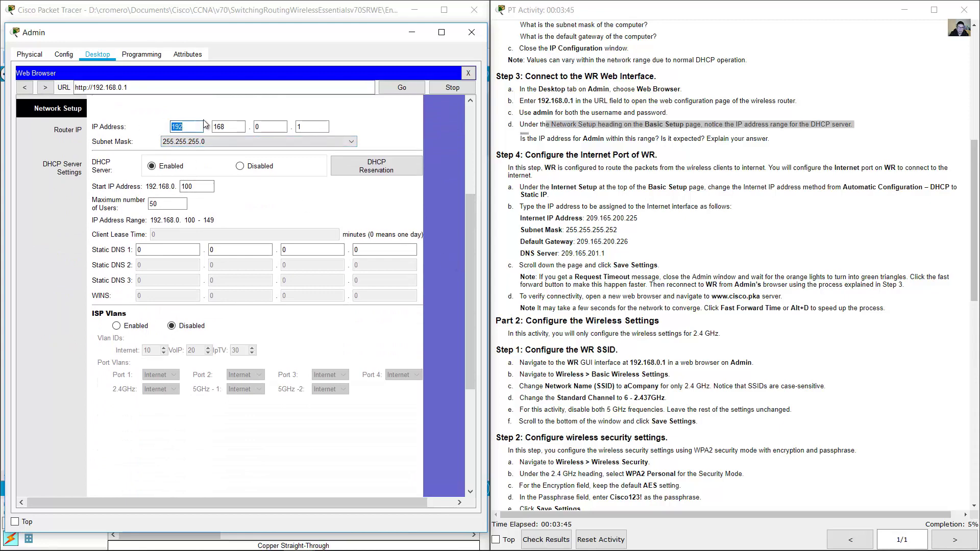
{"action": "key", "text": "Tab"}
{"action": "key", "text": "Tab"}
{"action": "key", "text": "Tab"}
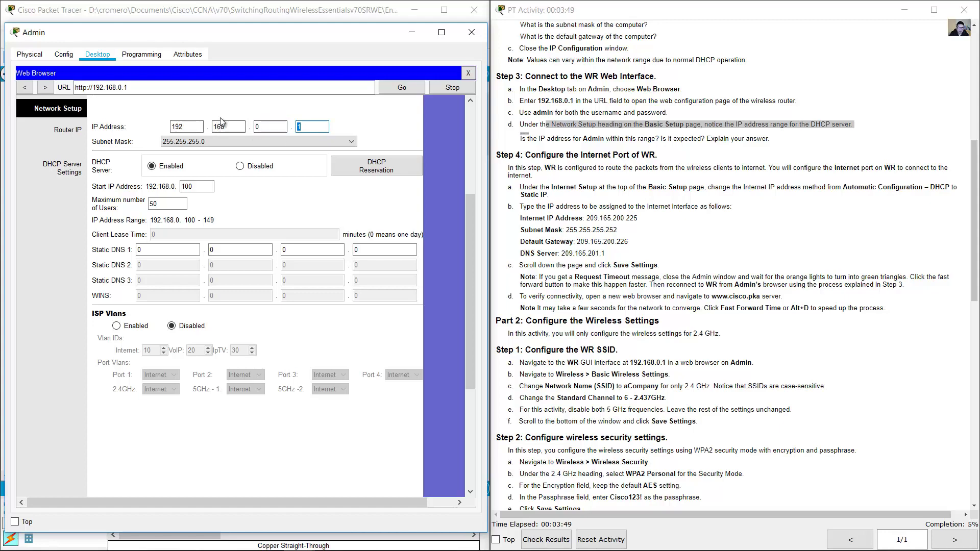
{"action": "left_click", "coordinate": [238, 16]}
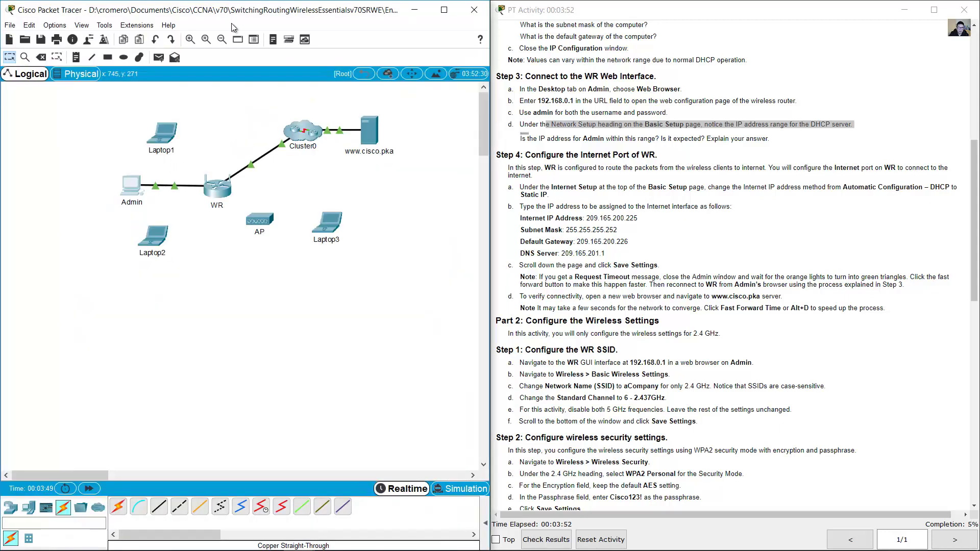
{"action": "double_click", "coordinate": [205, 196]}
{"action": "left_click", "coordinate": [265, 300]}
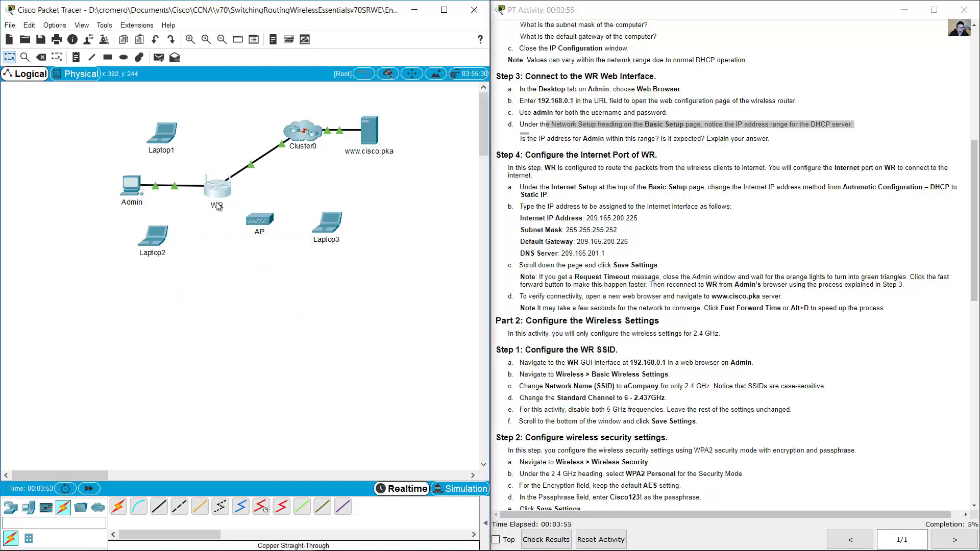
{"action": "left_click", "coordinate": [129, 183]}
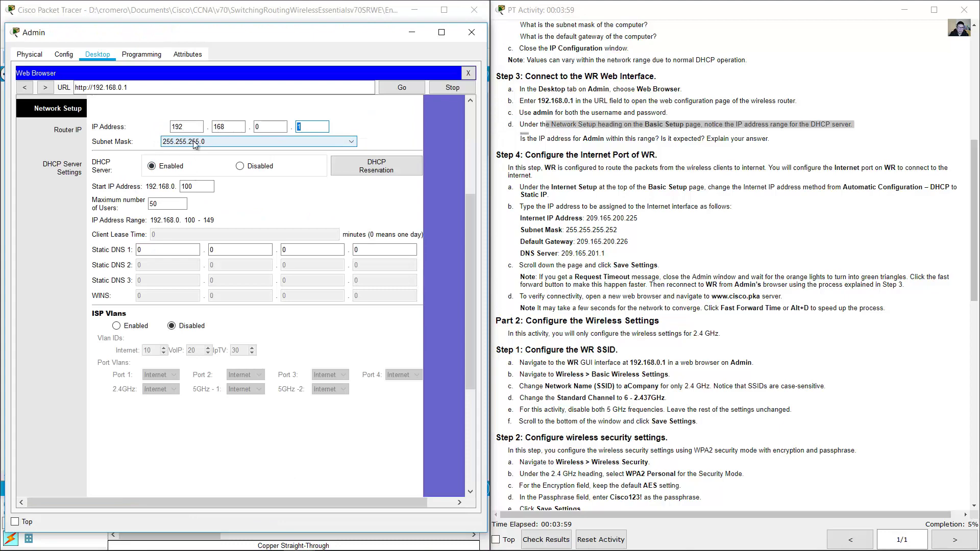
{"action": "left_click", "coordinate": [266, 191]}
{"action": "left_click", "coordinate": [201, 191]}
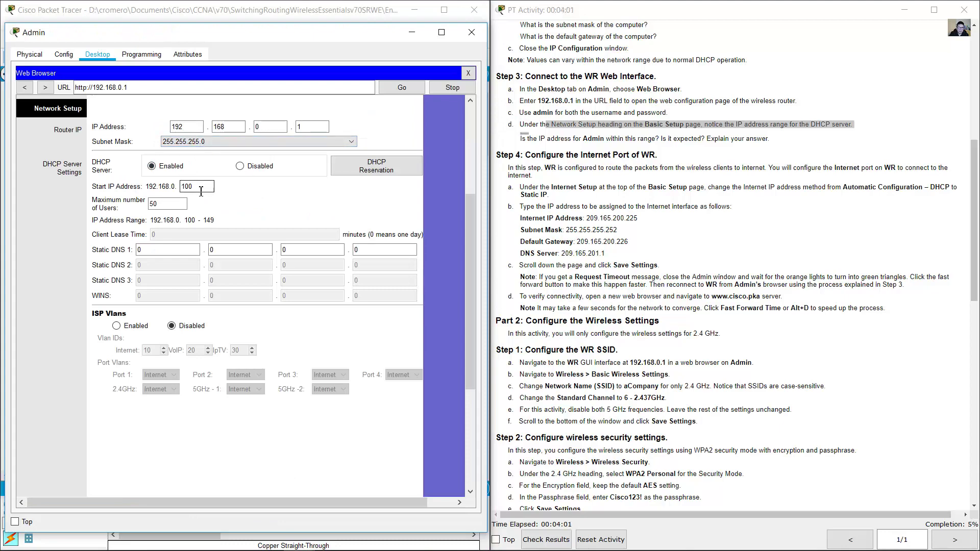
{"action": "left_click_drag", "start_coordinate": [200, 188], "coordinate": [131, 205]}
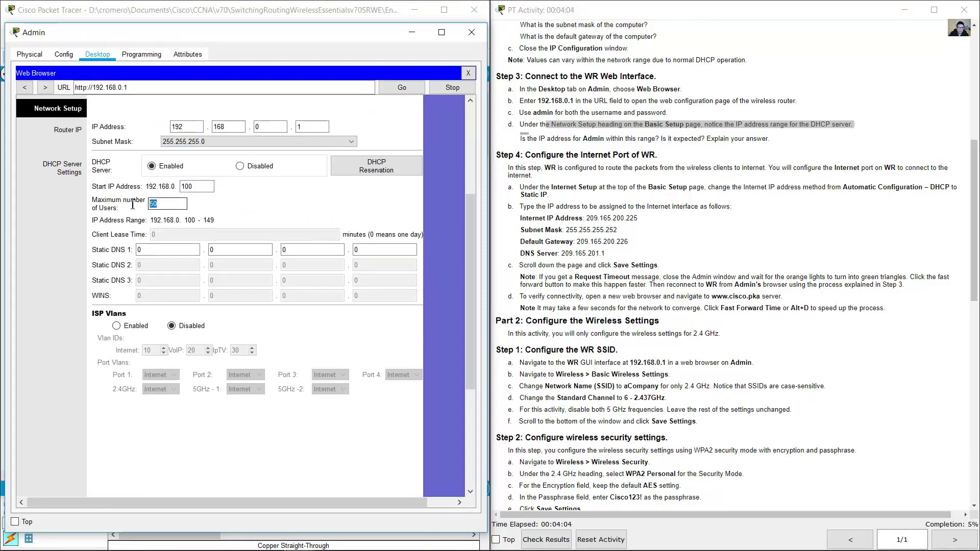
{"action": "left_click", "coordinate": [161, 222]}
{"action": "left_click_drag", "start_coordinate": [520, 139], "coordinate": [767, 140]}
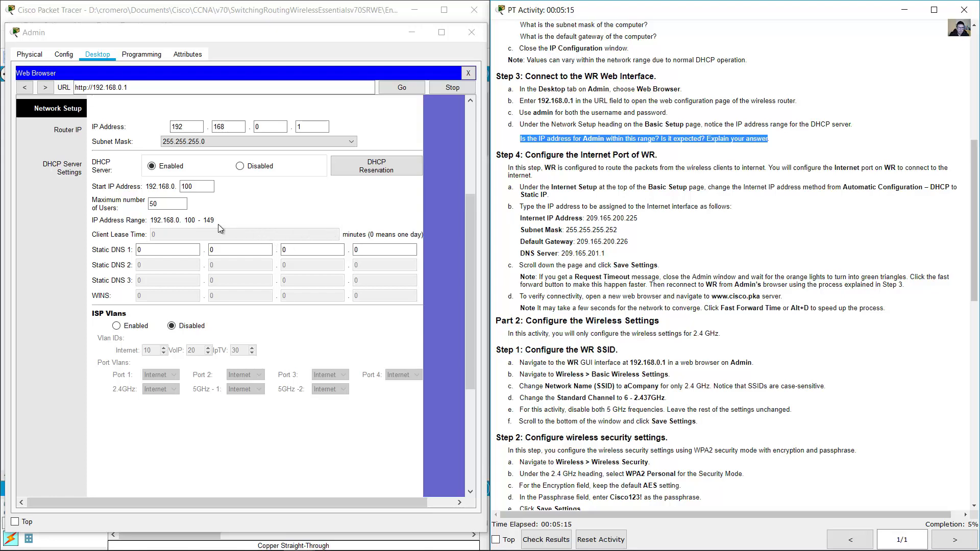
{"action": "left_click", "coordinate": [246, 214]}
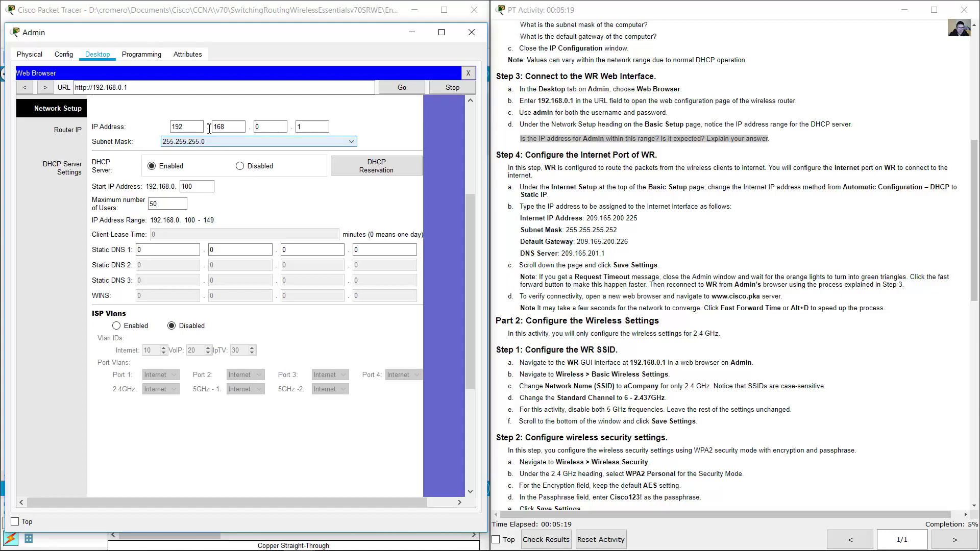
{"action": "left_click", "coordinate": [625, 186]}
{"action": "scroll", "coordinate": [571, 178], "scroll_direction": "down", "scroll_amount": 3}
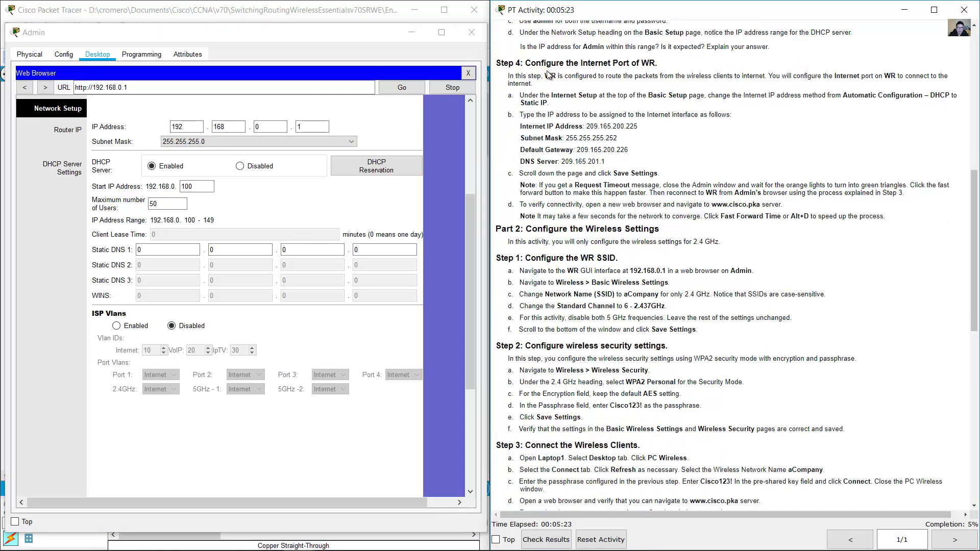
{"action": "left_click_drag", "start_coordinate": [536, 63], "coordinate": [655, 63]}
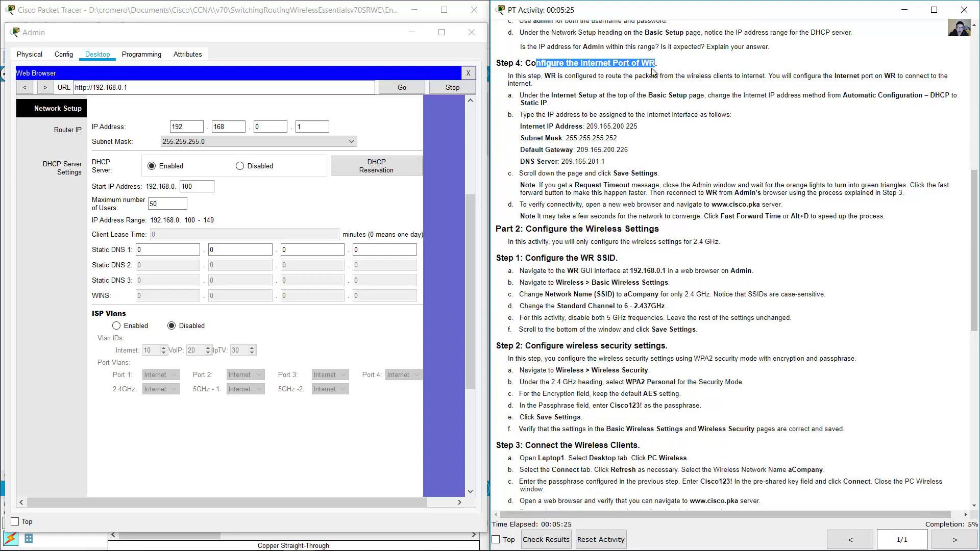
{"action": "left_click_drag", "start_coordinate": [545, 76], "coordinate": [743, 73]}
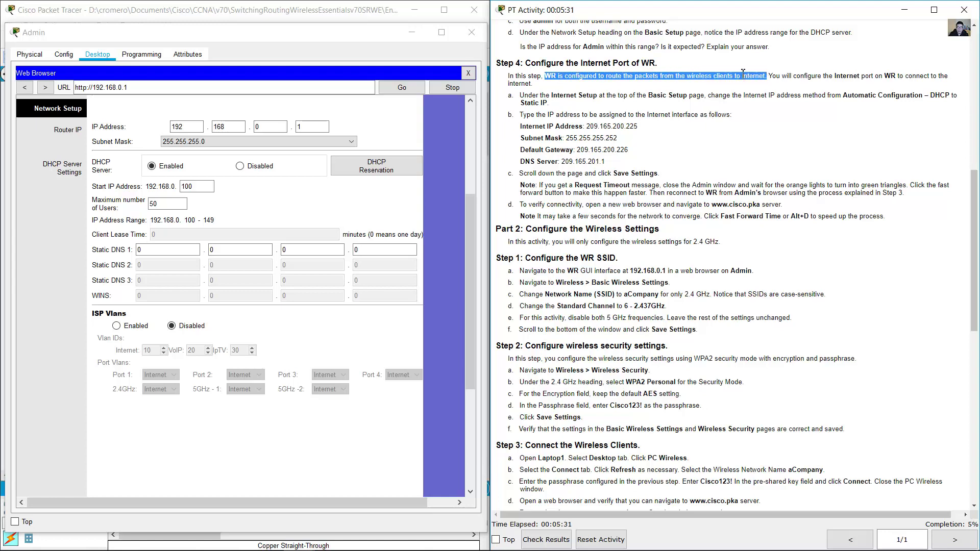
{"action": "left_click", "coordinate": [344, 11]}
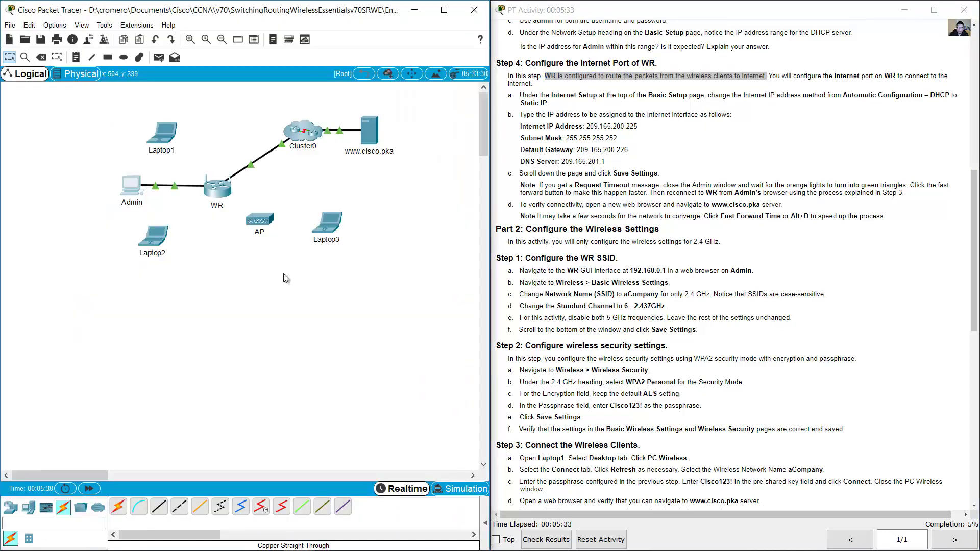
{"action": "left_click_drag", "start_coordinate": [349, 318], "coordinate": [136, 203]}
{"action": "left_click_drag", "start_coordinate": [418, 174], "coordinate": [265, 104]}
{"action": "left_click", "coordinate": [131, 184]}
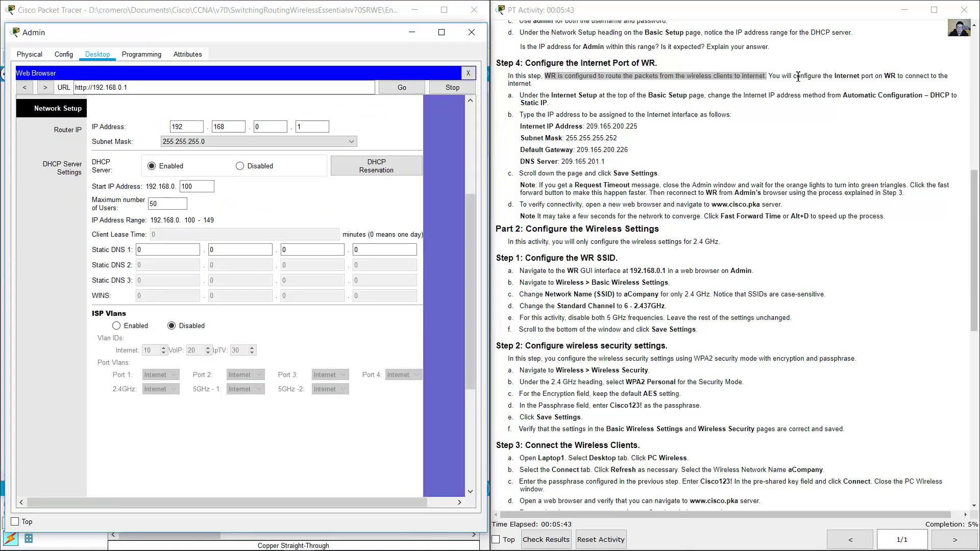
{"action": "left_click_drag", "start_coordinate": [798, 77], "coordinate": [537, 89]}
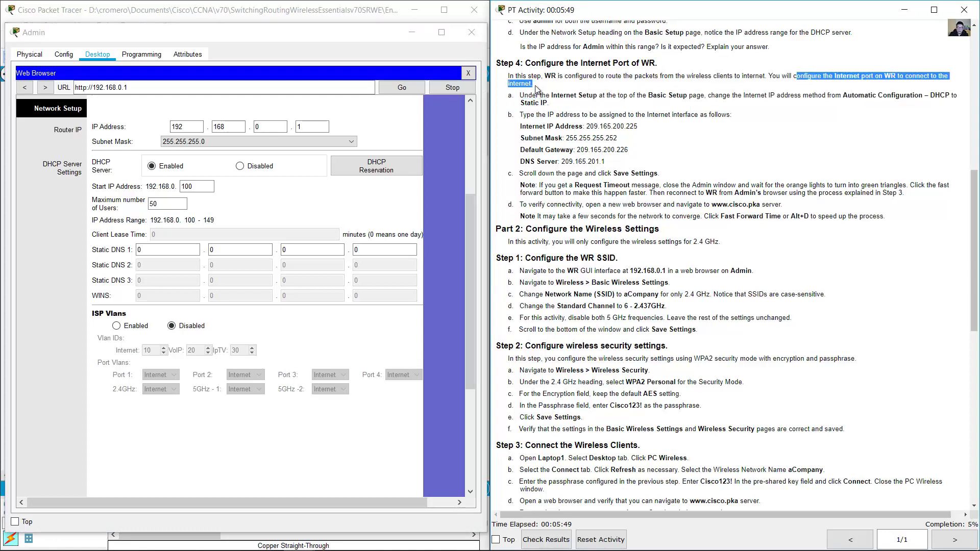
{"action": "left_click_drag", "start_coordinate": [466, 267], "coordinate": [468, 171]}
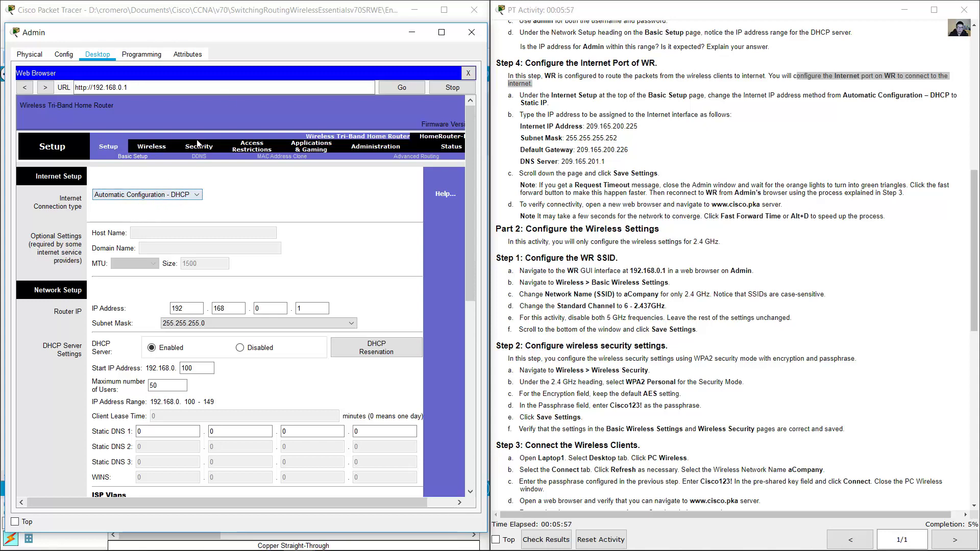
{"action": "left_click", "coordinate": [333, 14]}
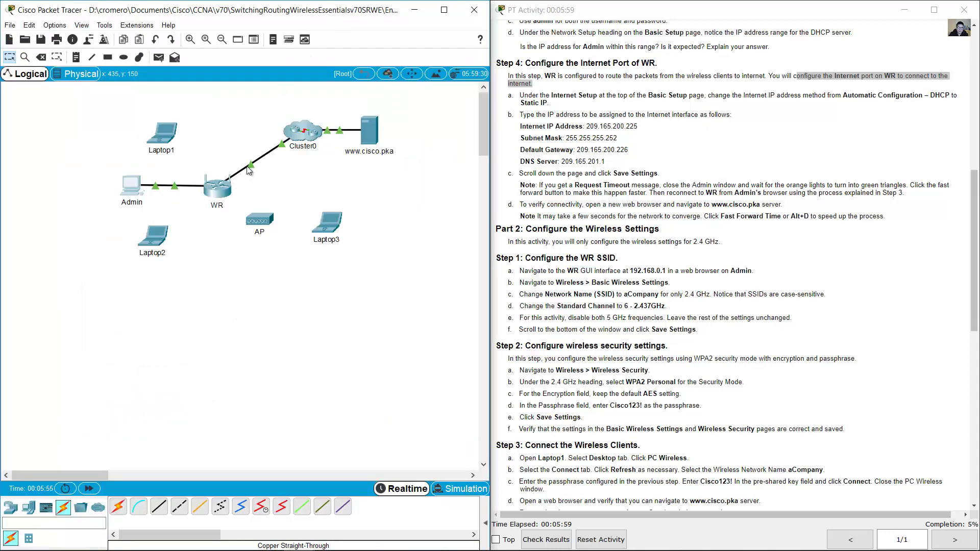
{"action": "mouse_move", "coordinate": [250, 163]}
{"action": "left_click", "coordinate": [130, 187]}
{"action": "left_click", "coordinate": [729, 96]}
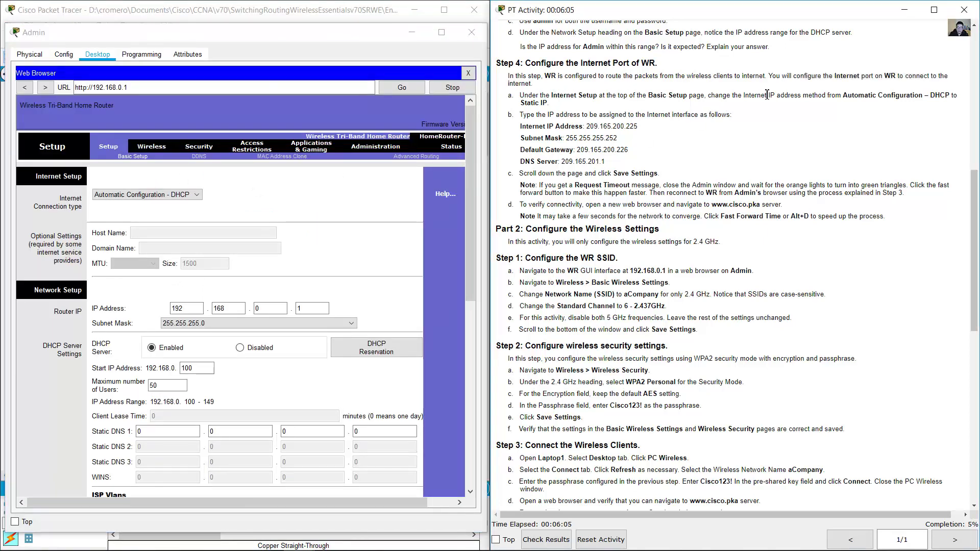
{"action": "mouse_move", "coordinate": [542, 96]}
{"action": "left_mouse_down"}
{"action": "mouse_move", "coordinate": [904, 98]}
{"action": "mouse_move", "coordinate": [557, 105]}
{"action": "left_mouse_up"}
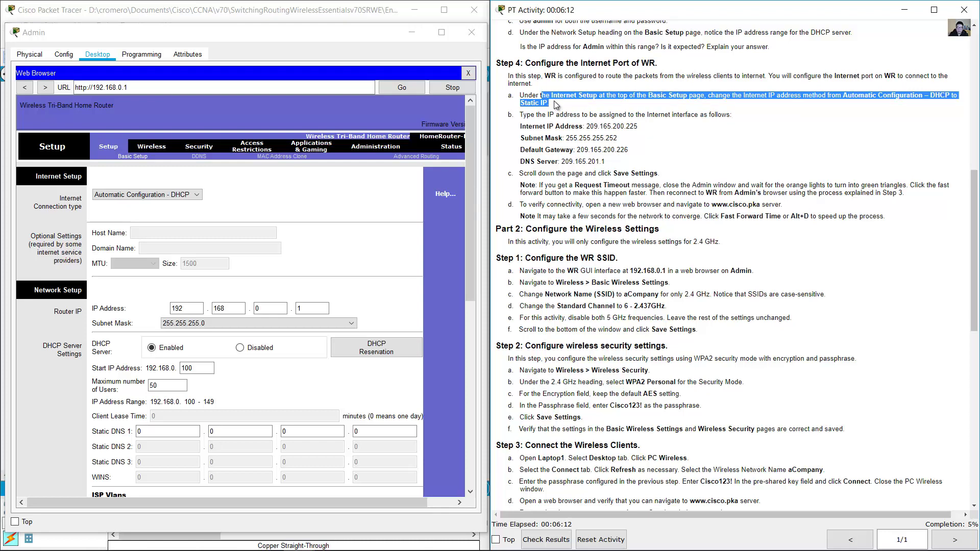
{"action": "left_click", "coordinate": [383, 106]}
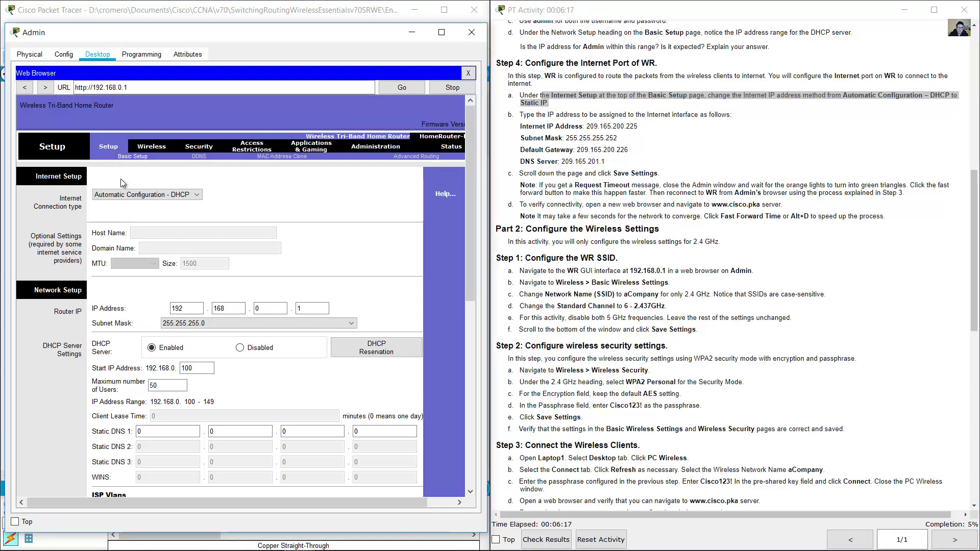
- Change WR's Internet connection type to Static IP and review the Internet port addresses to enter
{"action": "left_click", "coordinate": [118, 197]}
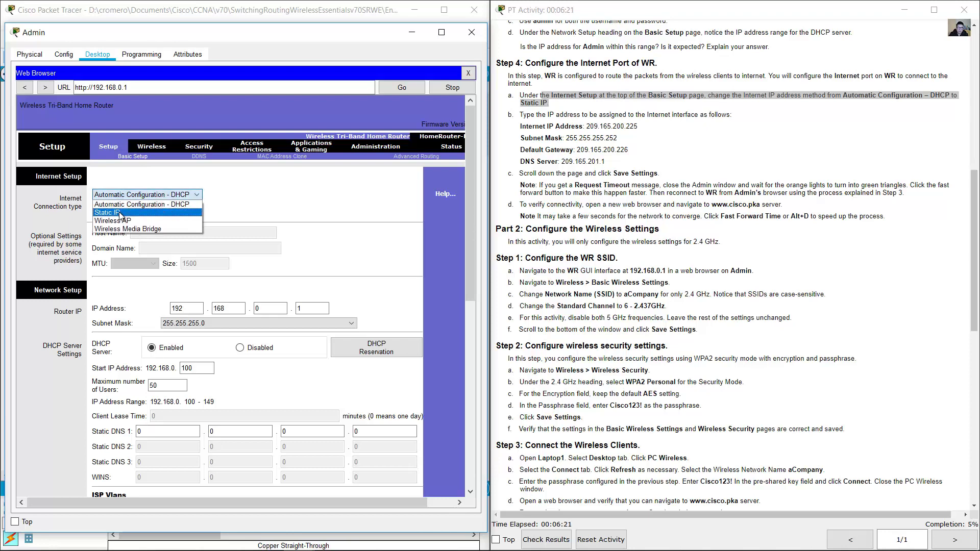
{"action": "left_click", "coordinate": [119, 212]}
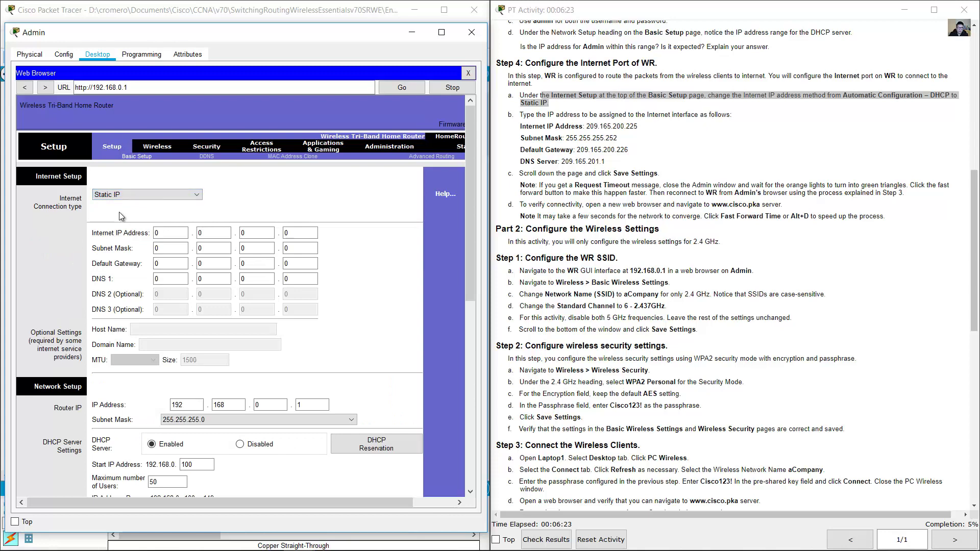
{"action": "left_click_drag", "start_coordinate": [467, 189], "coordinate": [464, 219]}
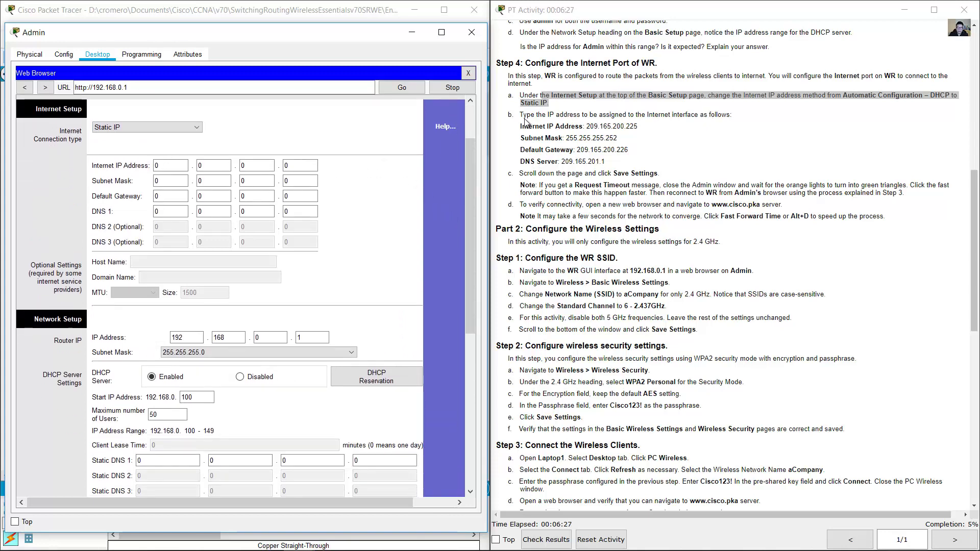
{"action": "left_click_drag", "start_coordinate": [526, 114], "coordinate": [614, 167]}
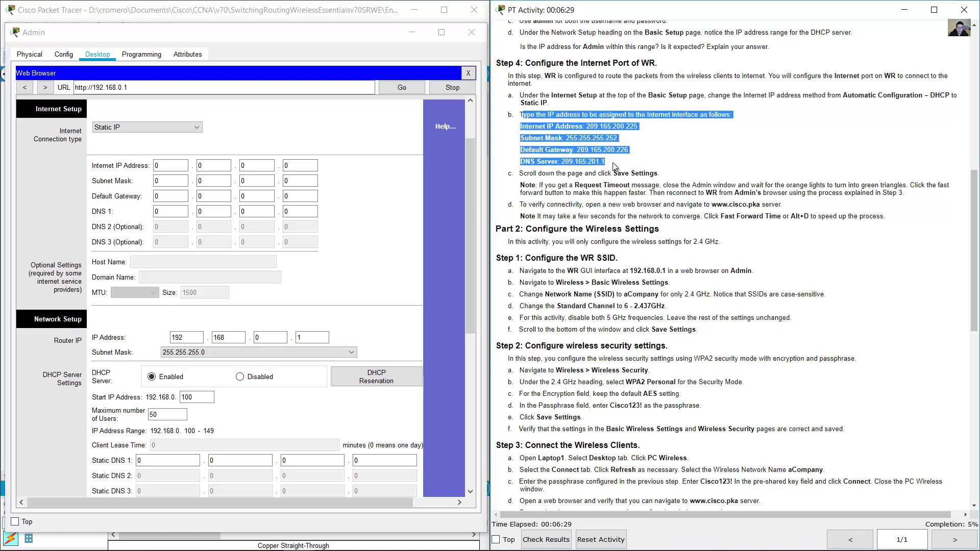
{"action": "left_click", "coordinate": [614, 166]}
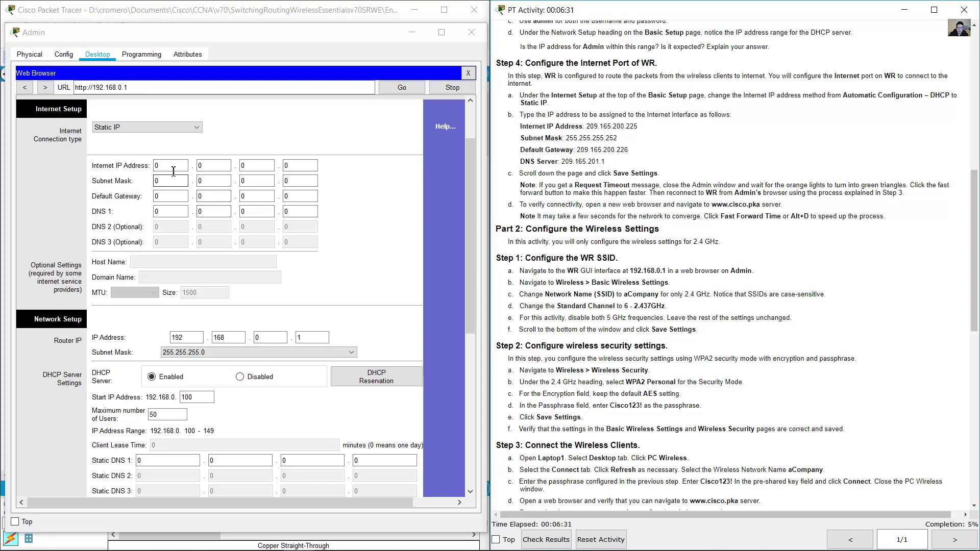
- Fill WR's Static IP fields: 209.165.200.225, mask 255.255.255.252, gateway 209.165.200.226, DNS 209.165.201.1
{"action": "left_click", "coordinate": [154, 166]}
{"action": "type", "text": "20"}
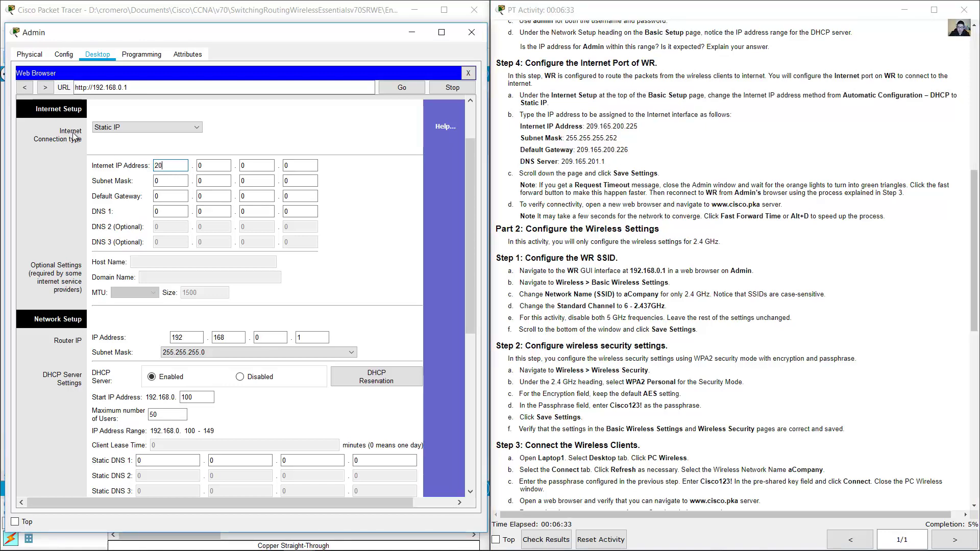
{"action": "type", "text": "9.165."}
{"action": "type", "text": "2"}
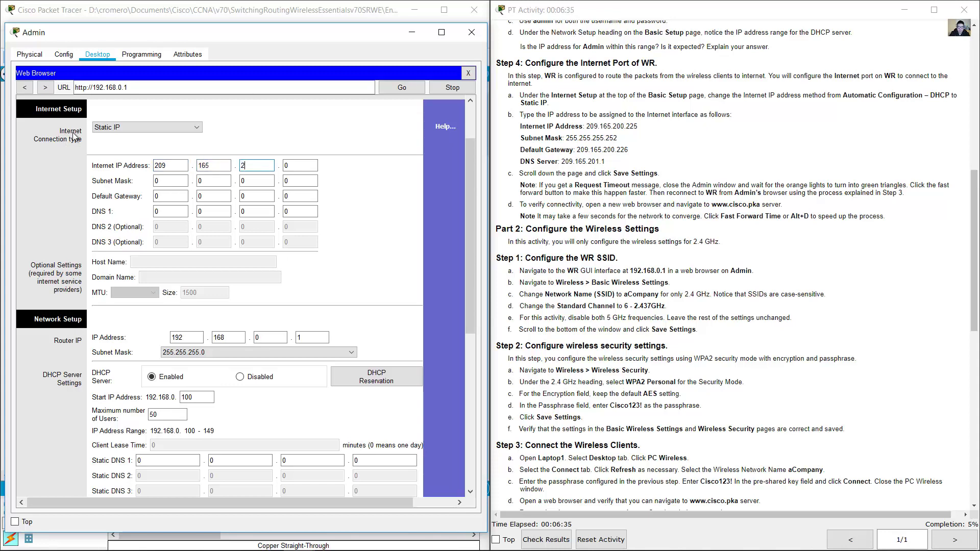
{"action": "type", "text": "00.225"}
{"action": "key", "text": "Tab"}
{"action": "type", "text": "255.25"}
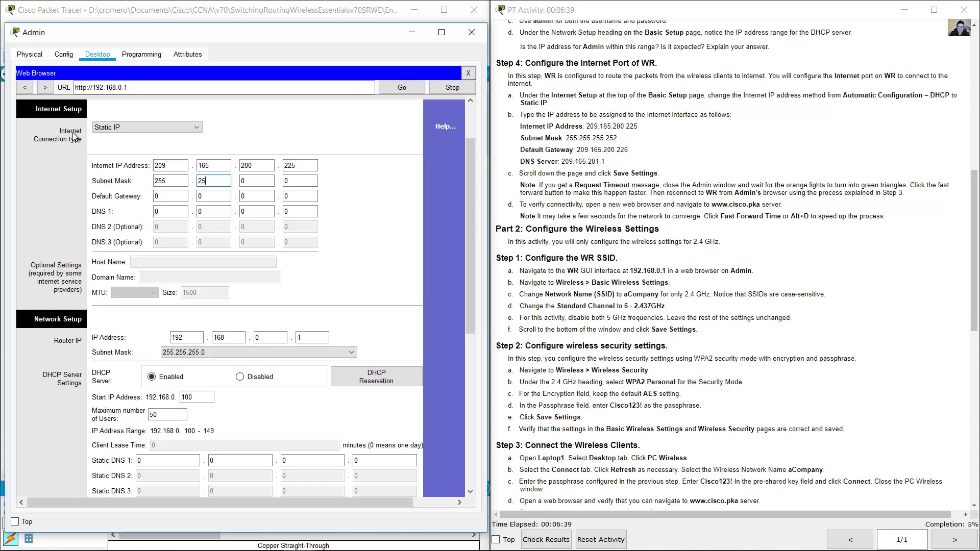
{"action": "type", "text": "5.255.252."}
{"action": "type", "text": "209.16"}
{"action": "type", "text": "5"}
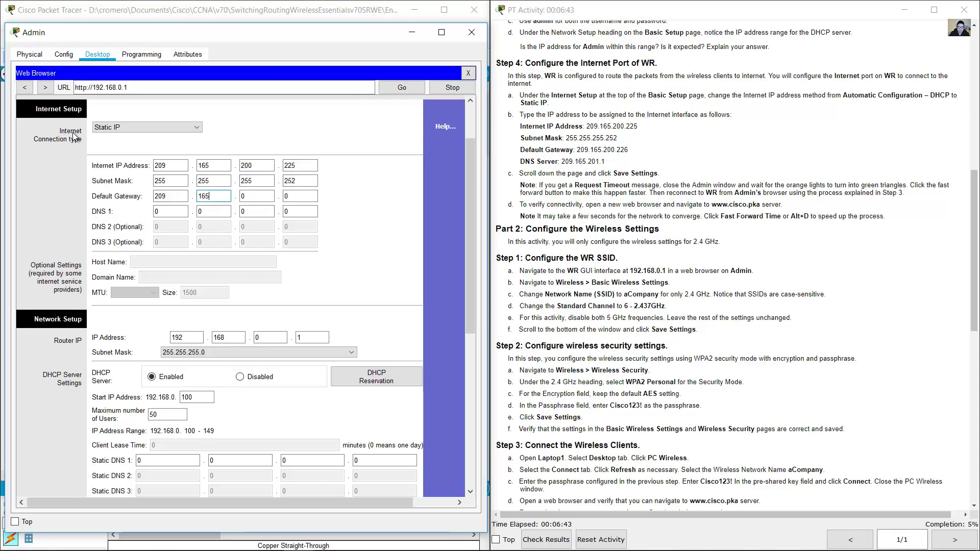
{"action": "type", "text": ".200.2"}
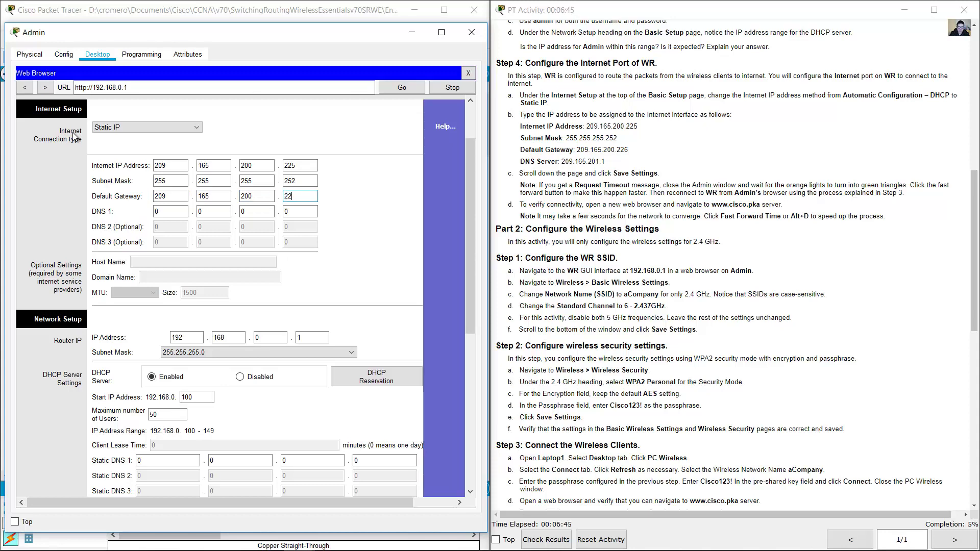
{"action": "type", "text": "26.2"}
{"action": "type", "text": "09.165.201."}
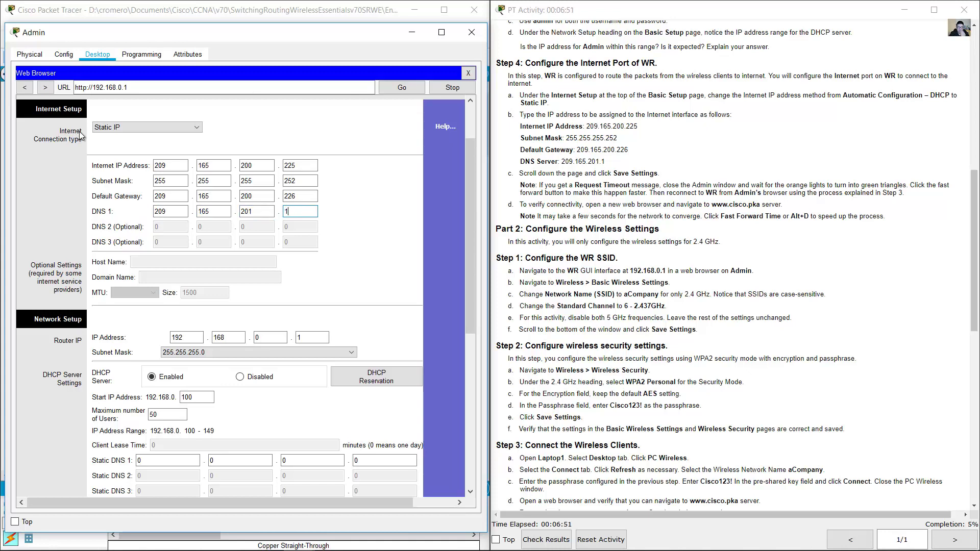
{"action": "left_click", "coordinate": [338, 199]}
{"action": "key", "text": "shift+Tab"}
{"action": "key", "text": "shift+Tab"}
{"action": "key", "text": "shift+Tab"}
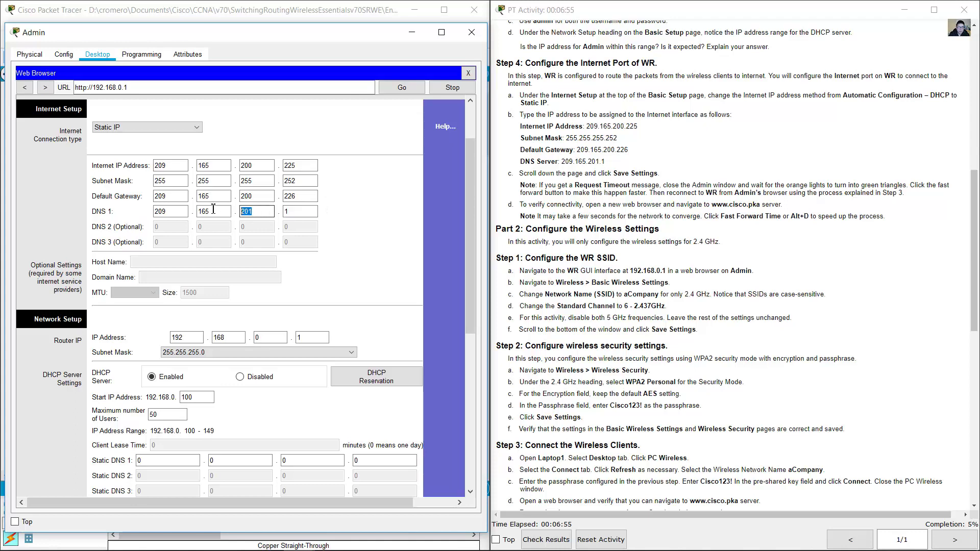
{"action": "left_click", "coordinate": [358, 202]}
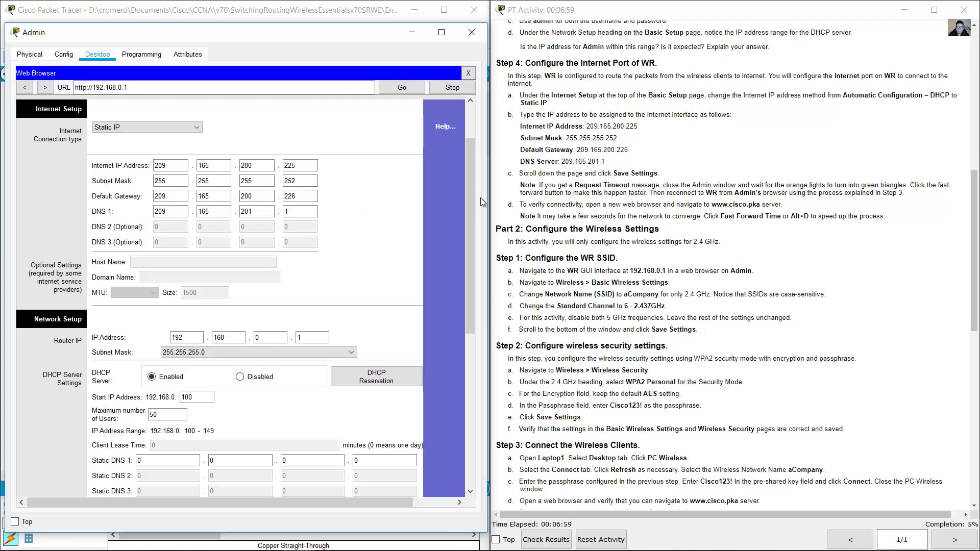
- Check WR's LAN IP 192.168.0.1 and save the new Internet port settings
{"action": "left_click_drag", "start_coordinate": [608, 174], "coordinate": [671, 172]}
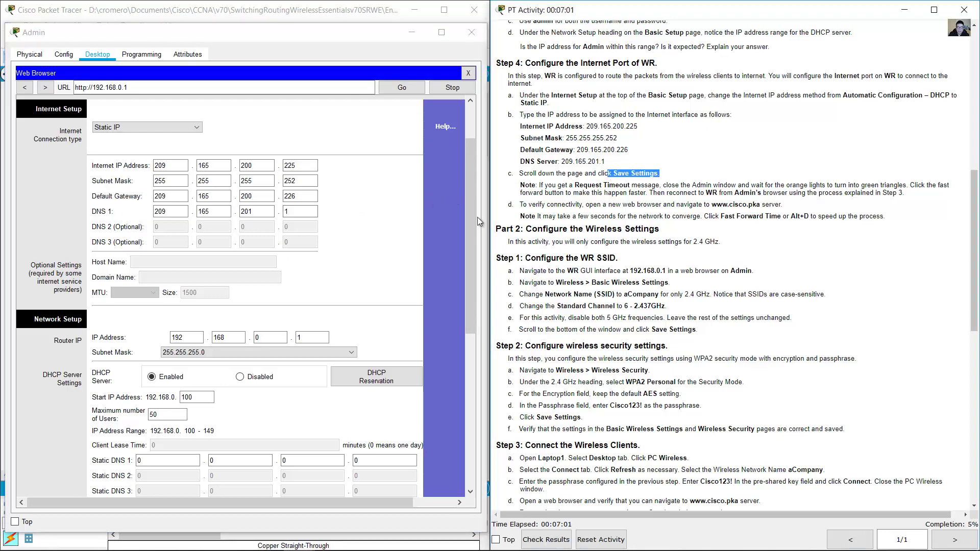
{"action": "left_click_drag", "start_coordinate": [474, 215], "coordinate": [459, 305]}
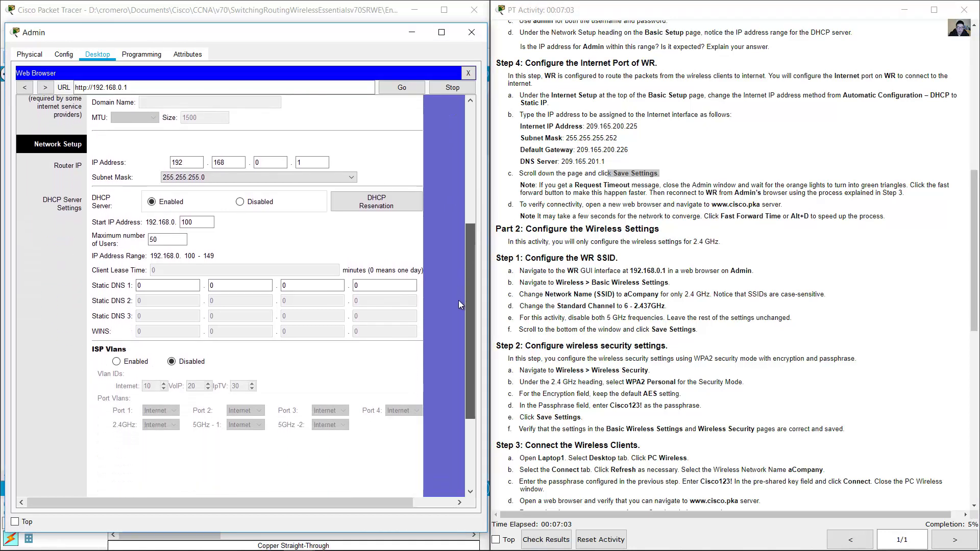
{"action": "left_click_drag", "start_coordinate": [184, 163], "coordinate": [158, 163]}
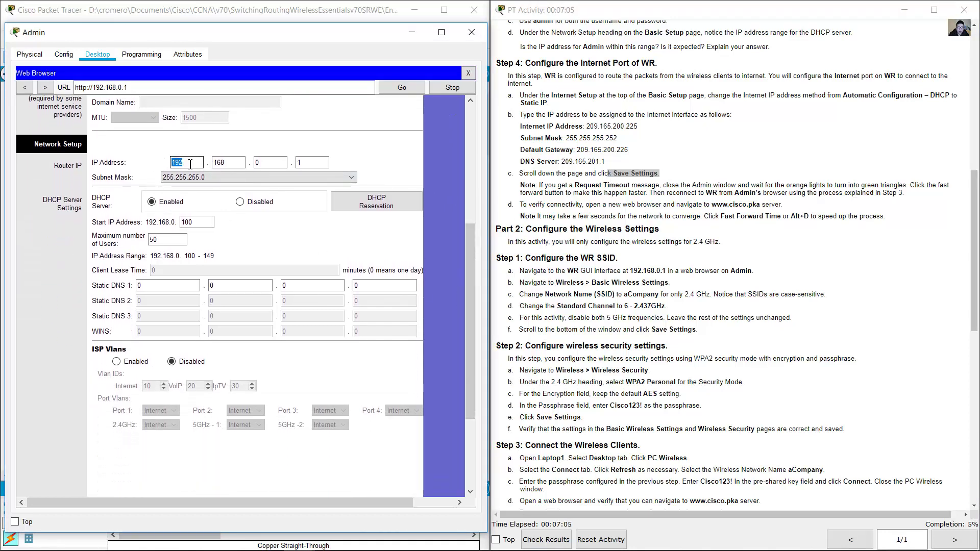
{"action": "key", "text": "Tab"}
{"action": "key", "text": "Tab"}
{"action": "key", "text": "Tab"}
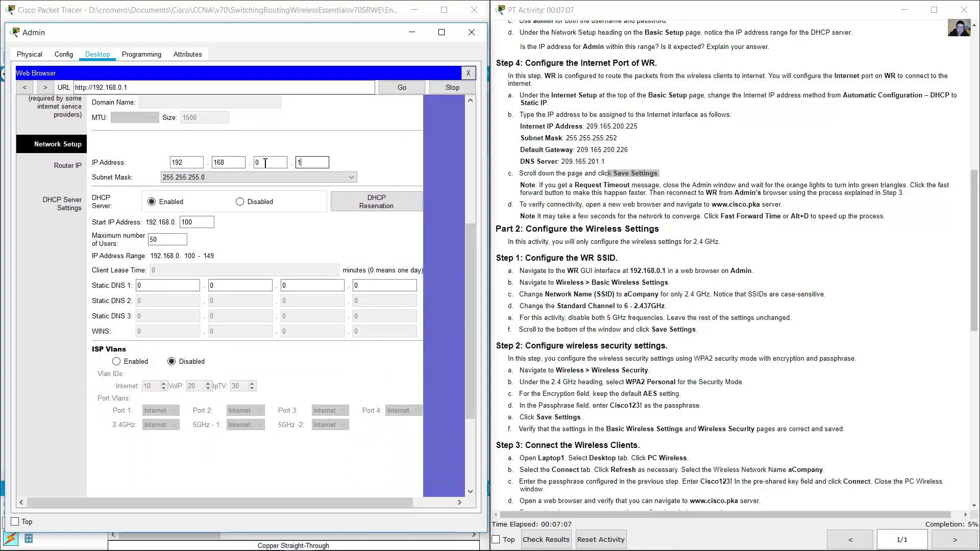
{"action": "left_click_drag", "start_coordinate": [309, 163], "coordinate": [266, 163]}
{"action": "left_click_drag", "start_coordinate": [469, 256], "coordinate": [433, 450]}
{"action": "left_click", "coordinate": [284, 480]}
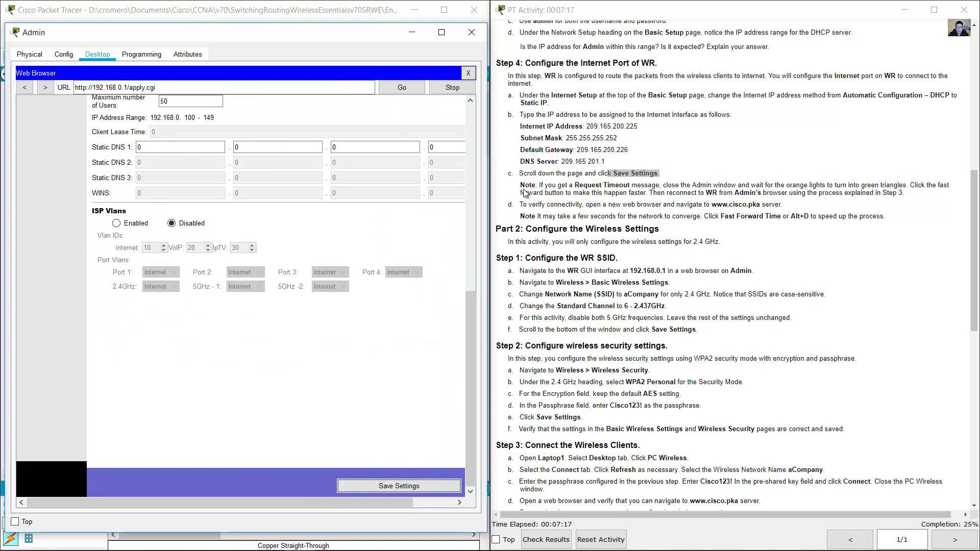
- Confirm the Request Timeout page and read the advice to close Admin and wait
{"action": "left_click_drag", "start_coordinate": [539, 187], "coordinate": [665, 184]}
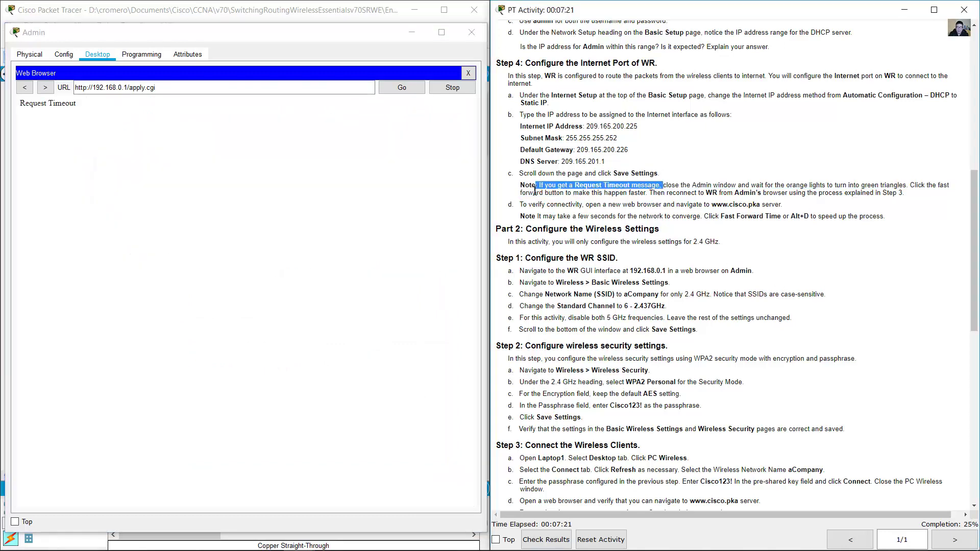
{"action": "left_click", "coordinate": [127, 131]}
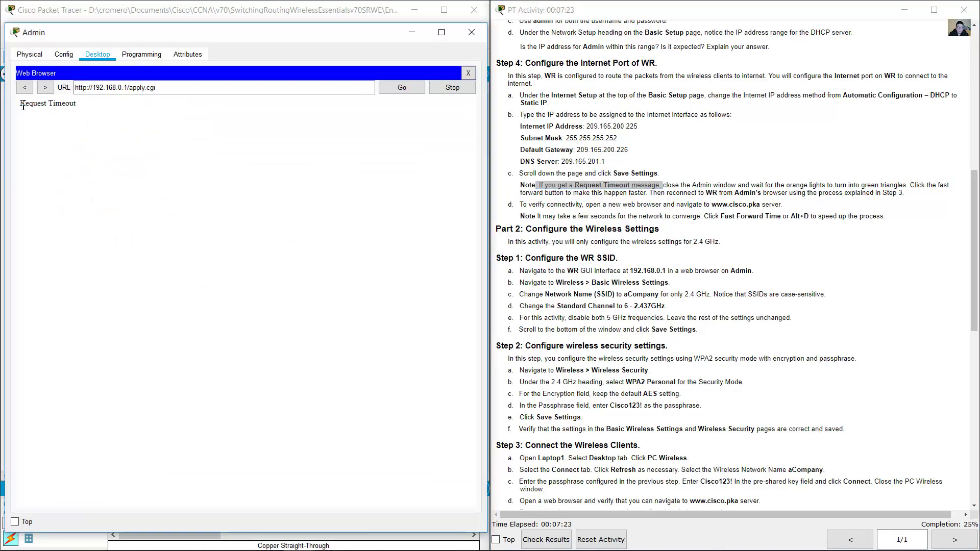
{"action": "left_click_drag", "start_coordinate": [23, 105], "coordinate": [96, 106]}
{"action": "left_click", "coordinate": [688, 188]}
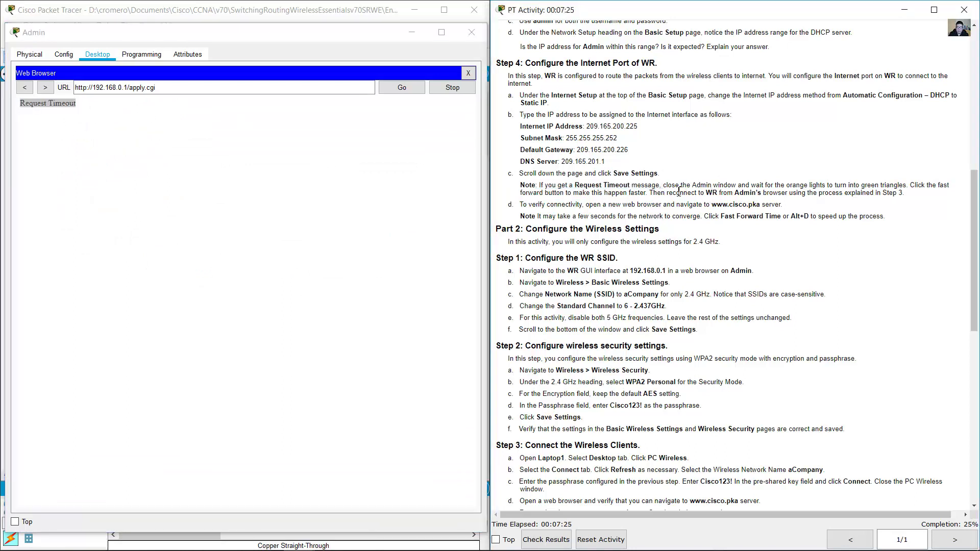
{"action": "left_click_drag", "start_coordinate": [663, 185], "coordinate": [909, 186]}
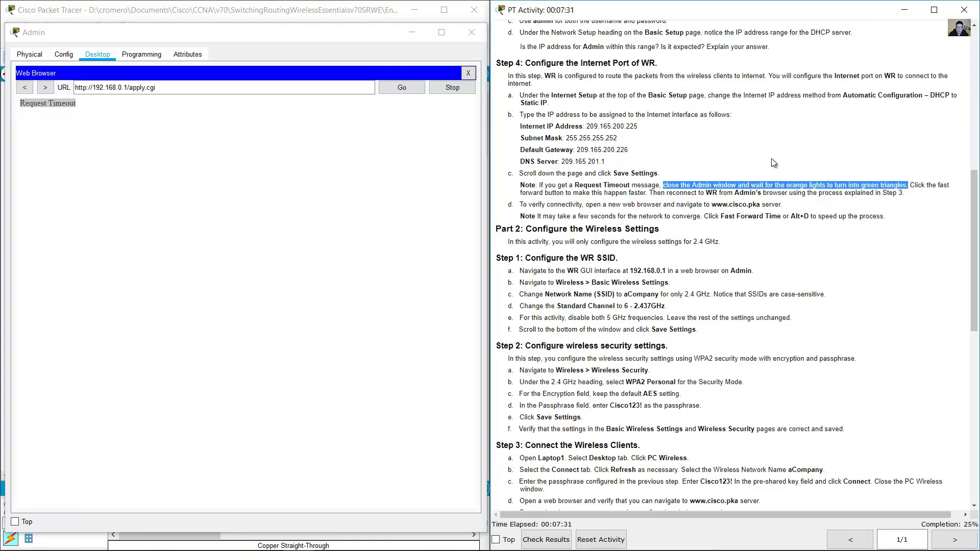
- Close the browser and the Admin window, dismissing the Interface Locked warning
{"action": "left_click", "coordinate": [467, 74]}
{"action": "left_click", "coordinate": [467, 75]}
{"action": "left_click", "coordinate": [471, 32]}
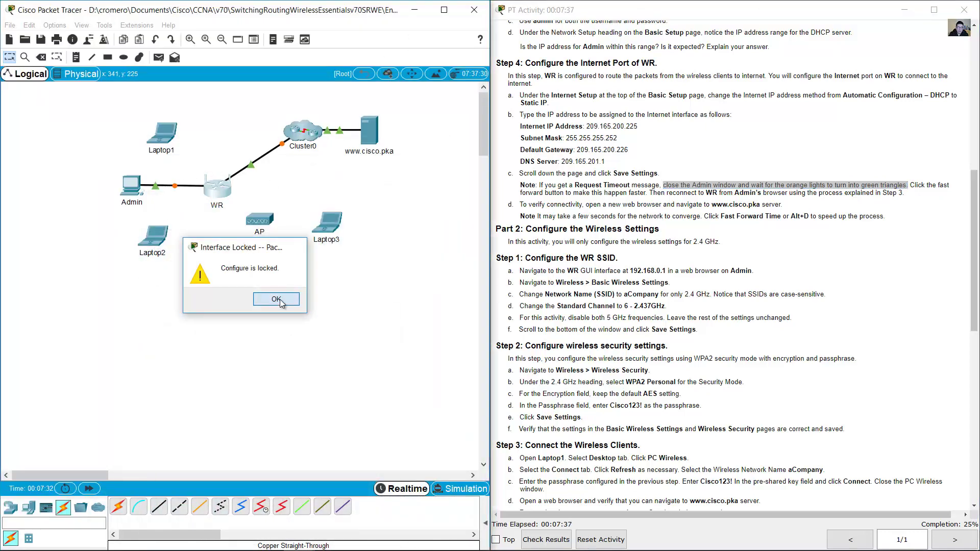
{"action": "left_click", "coordinate": [276, 300]}
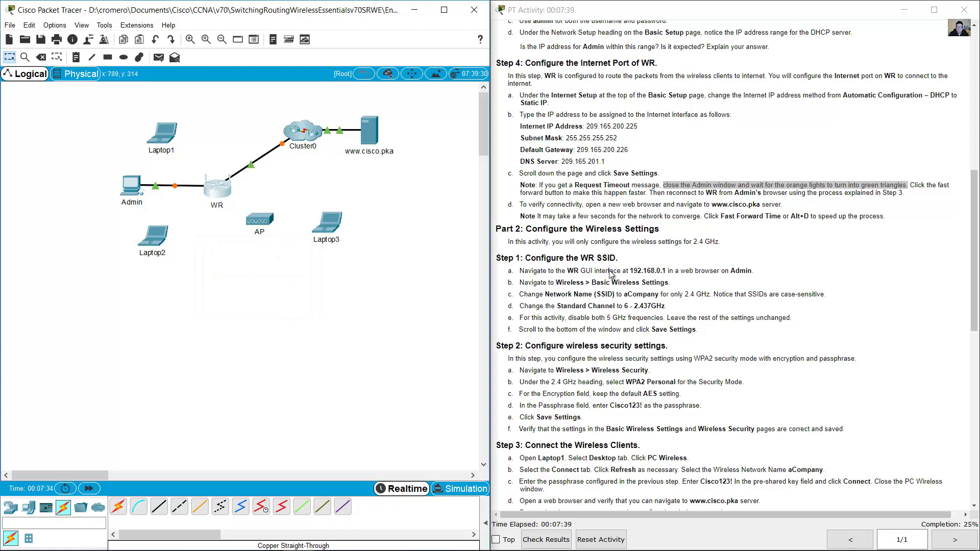
- Wait for the links to turn green while reading the connectivity step, then reopen Admin
{"action": "left_click_drag", "start_coordinate": [976, 241], "coordinate": [977, 279]}
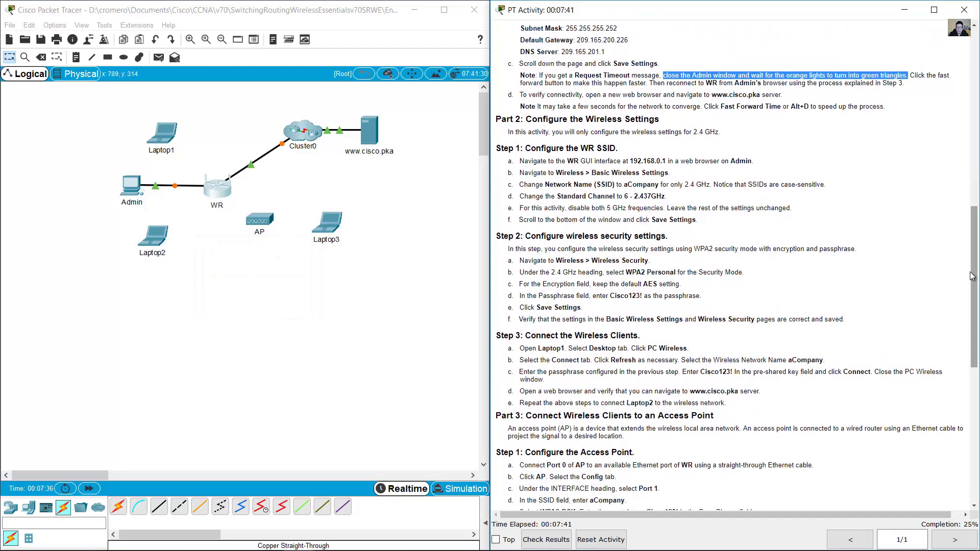
{"action": "left_click", "coordinate": [523, 96]}
{"action": "left_click_drag", "start_coordinate": [523, 96], "coordinate": [789, 98]}
{"action": "left_click", "coordinate": [399, 174]}
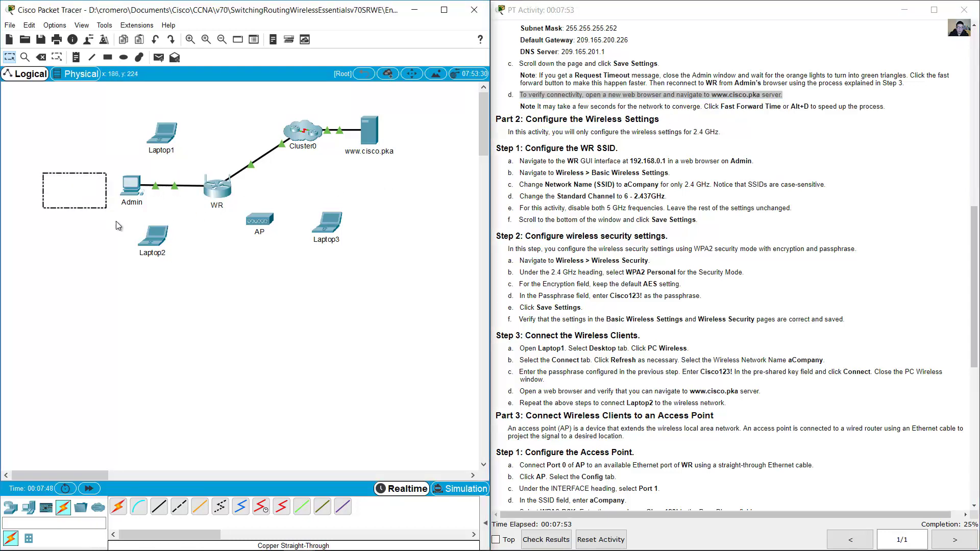
{"action": "left_click_drag", "start_coordinate": [421, 213], "coordinate": [360, 115]}
{"action": "left_click", "coordinate": [434, 123]}
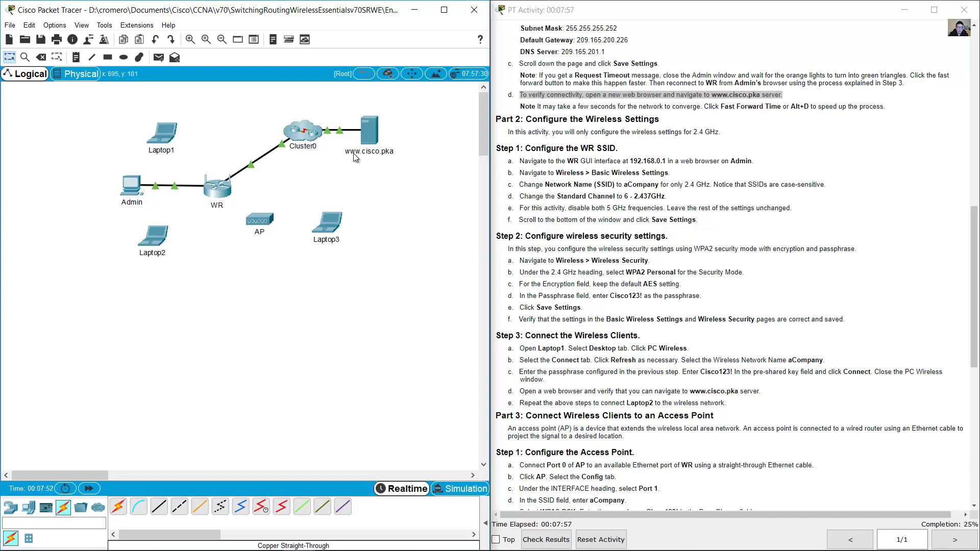
{"action": "left_click", "coordinate": [128, 190]}
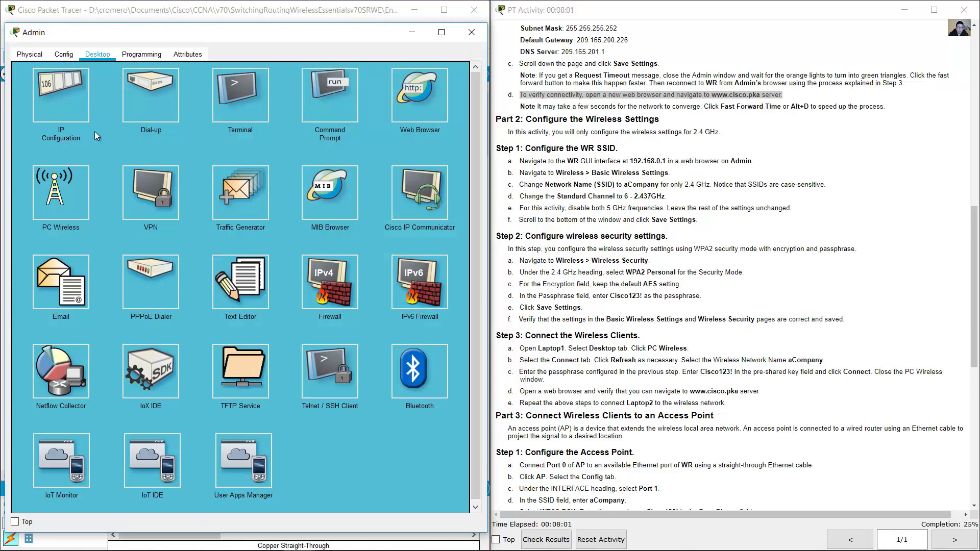
- Open Admin's IP Configuration and watch DHCP lease 192.168.0.100 with DNS server 209.165.201.1
{"action": "left_click", "coordinate": [59, 103]}
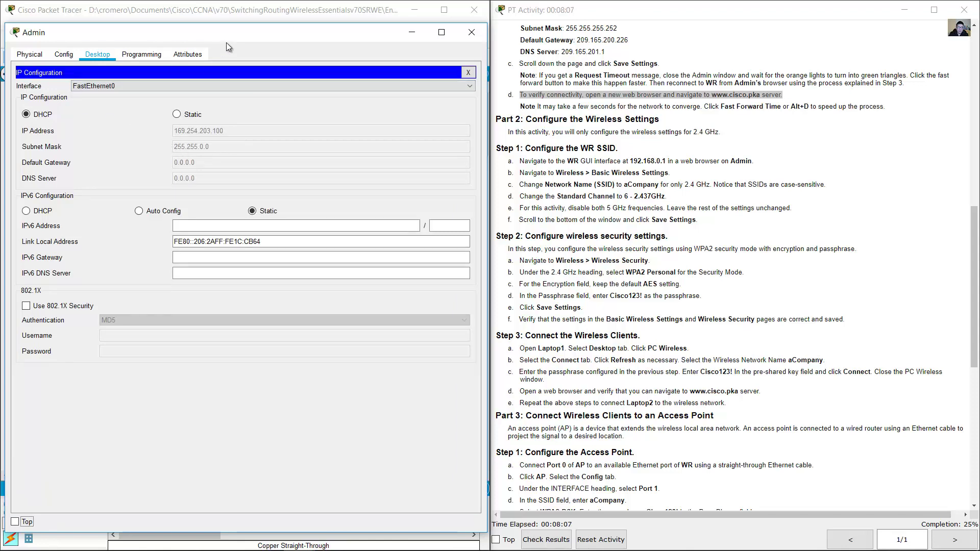
{"action": "left_click_drag", "start_coordinate": [228, 37], "coordinate": [594, 23]}
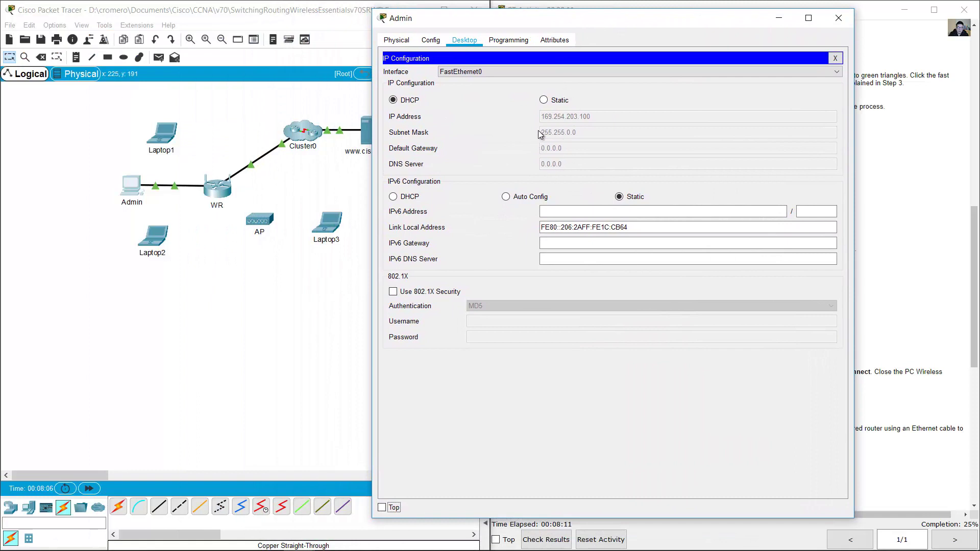
{"action": "left_click", "coordinate": [214, 263]}
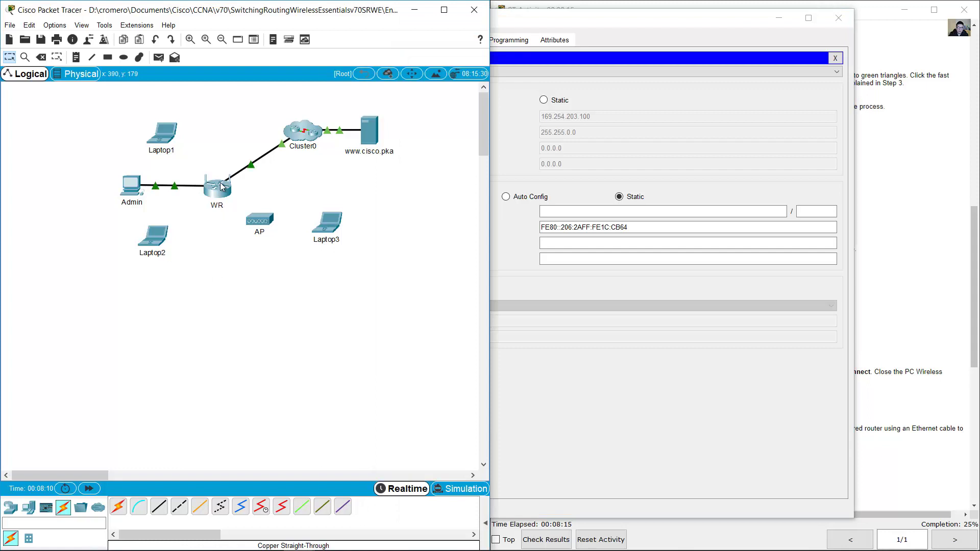
{"action": "mouse_move", "coordinate": [222, 186]}
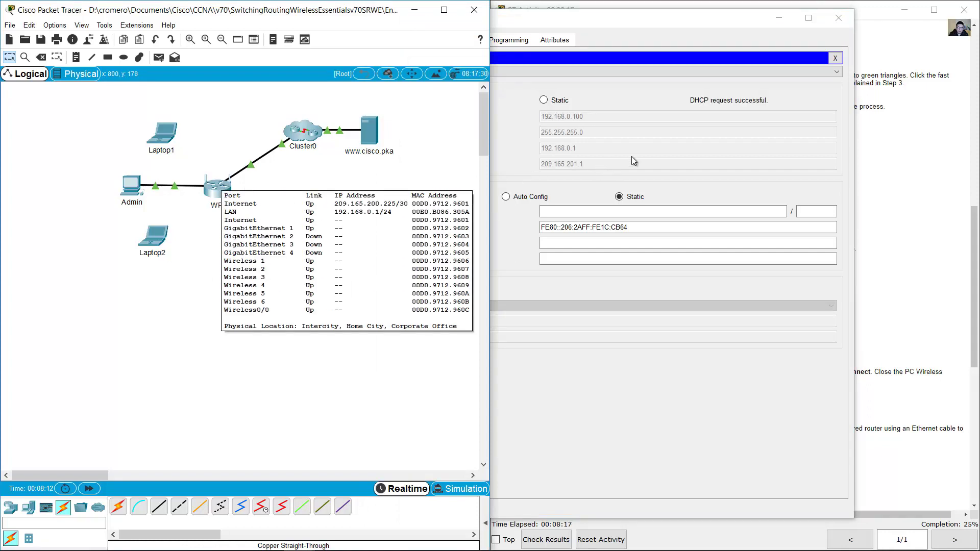
{"action": "left_click", "coordinate": [694, 78]}
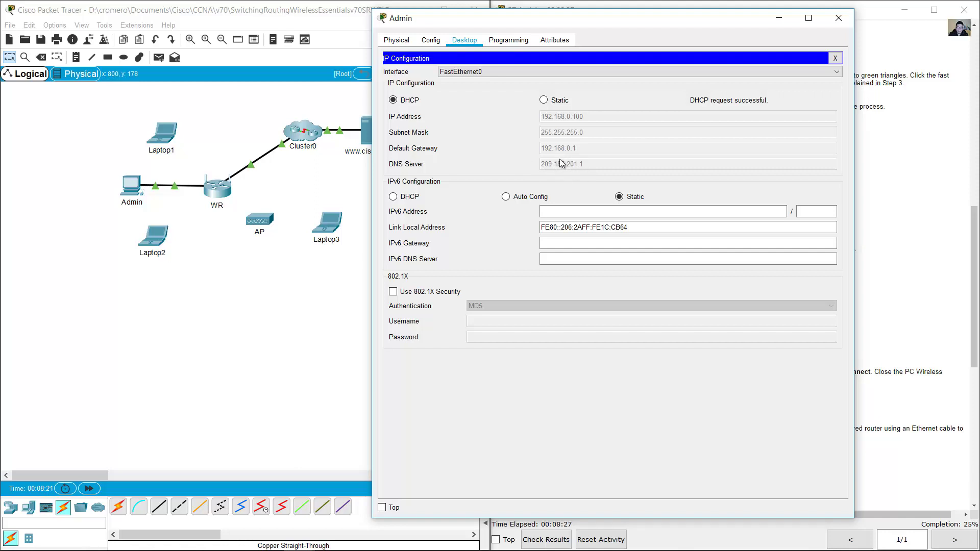
{"action": "left_click", "coordinate": [344, 171]}
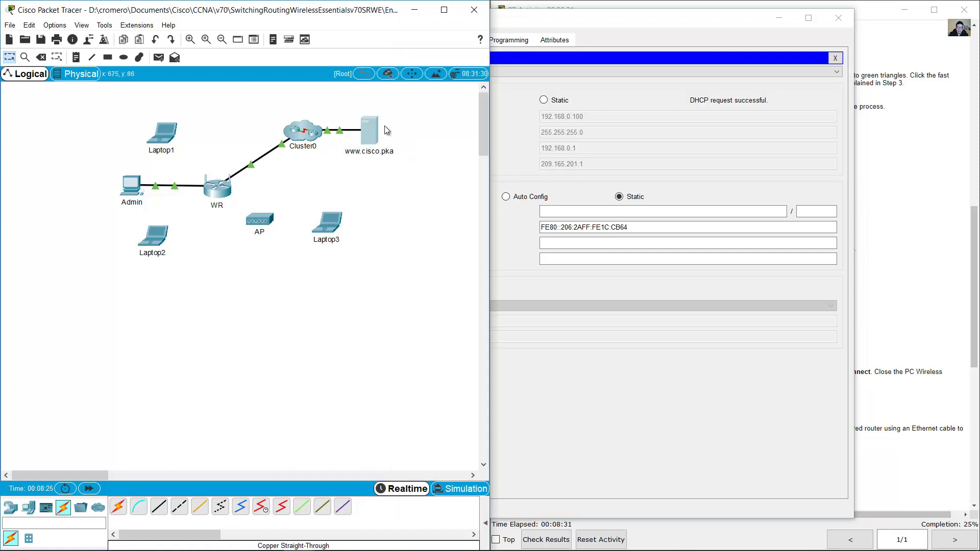
{"action": "left_click_drag", "start_coordinate": [414, 172], "coordinate": [353, 164]}
{"action": "left_click", "coordinate": [583, 176]}
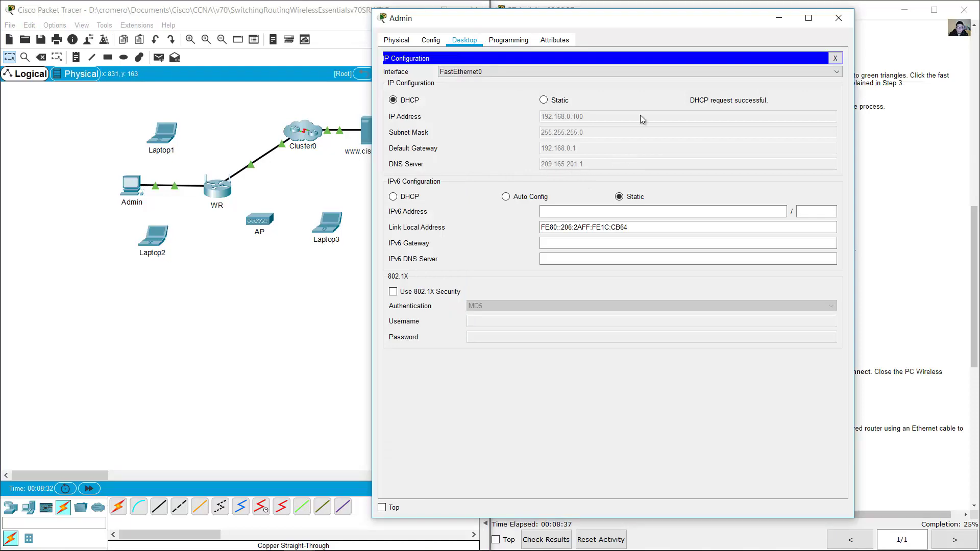
{"action": "left_click_drag", "start_coordinate": [664, 22], "coordinate": [324, 24]}
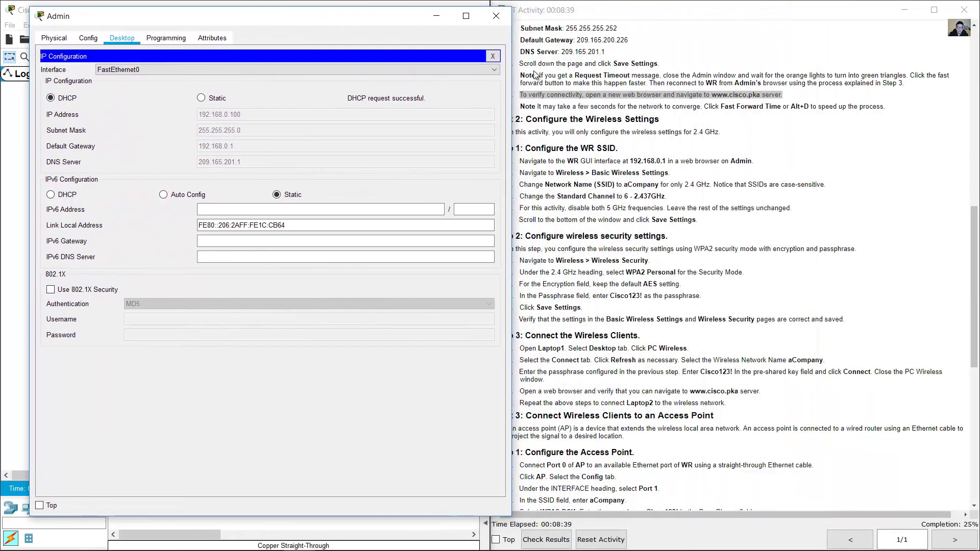
{"action": "left_click", "coordinate": [493, 56]}
{"action": "left_click", "coordinate": [440, 88]}
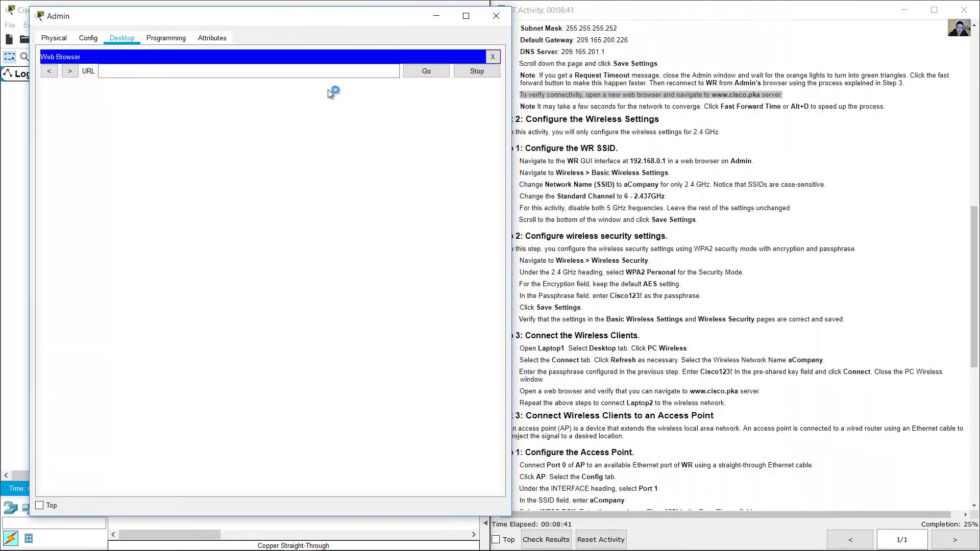
{"action": "left_click", "coordinate": [317, 75]}
{"action": "type", "text": "www."}
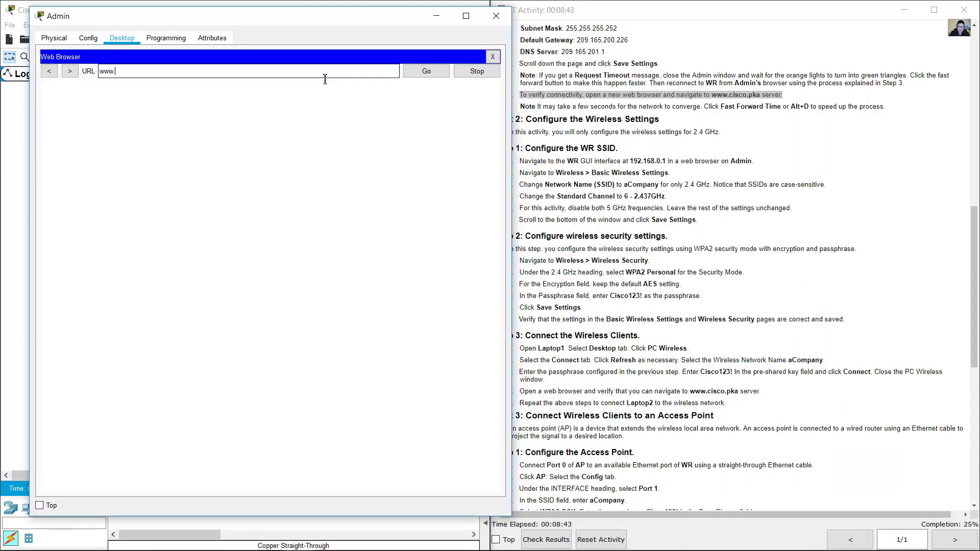
{"action": "type", "text": "cisco.pka"}
{"action": "key", "text": "Return"}
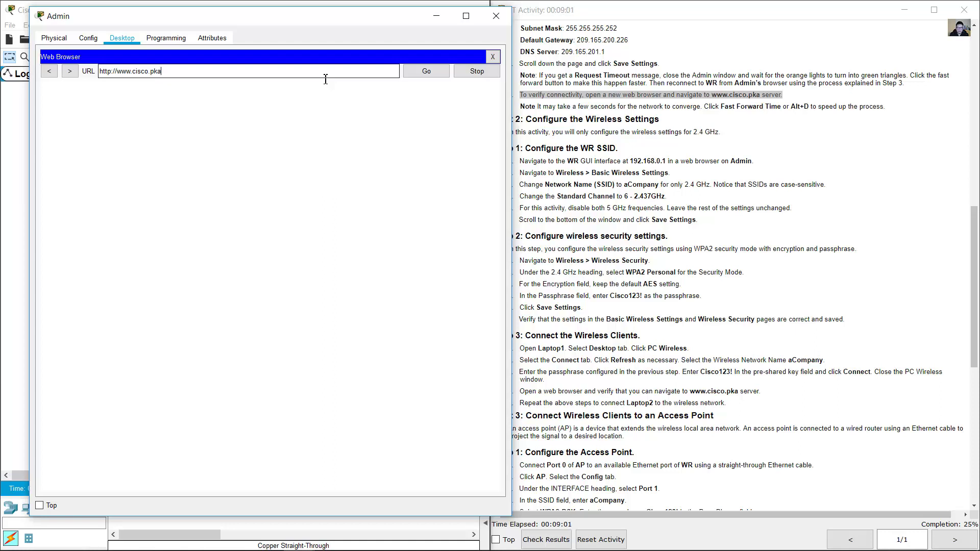
{"action": "left_click", "coordinate": [426, 72]}
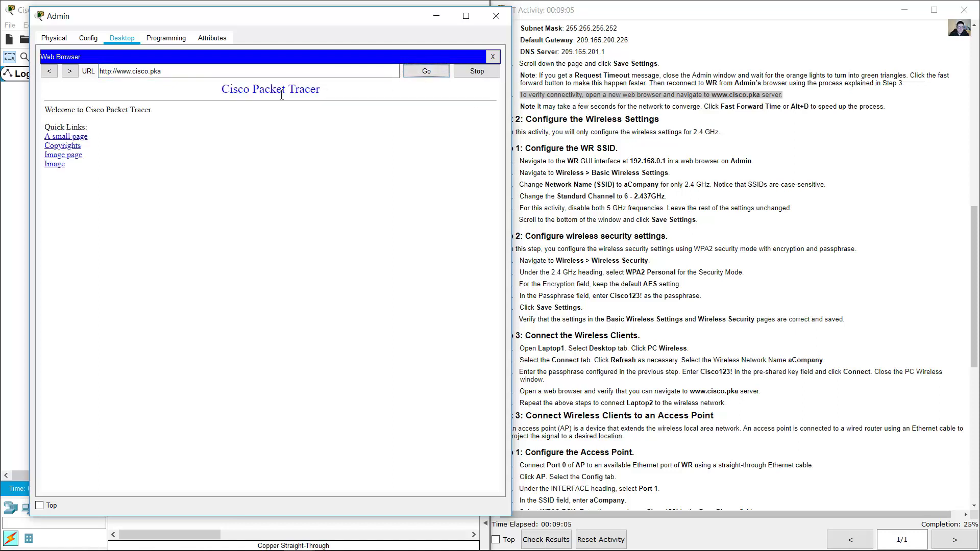
{"action": "left_click_drag", "start_coordinate": [224, 87], "coordinate": [252, 173]}
{"action": "left_click", "coordinate": [281, 179]}
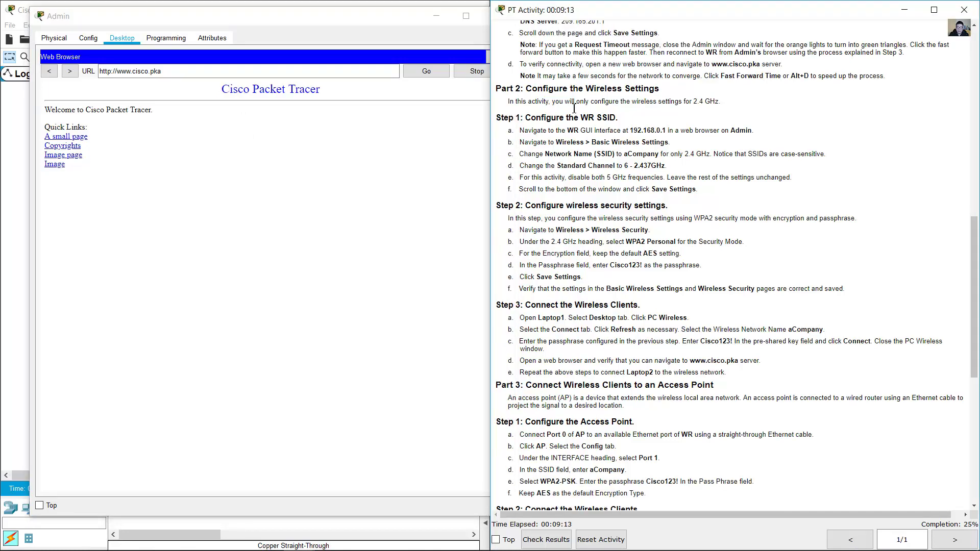
{"action": "scroll", "coordinate": [570, 108], "scroll_direction": "down", "scroll_amount": 1}
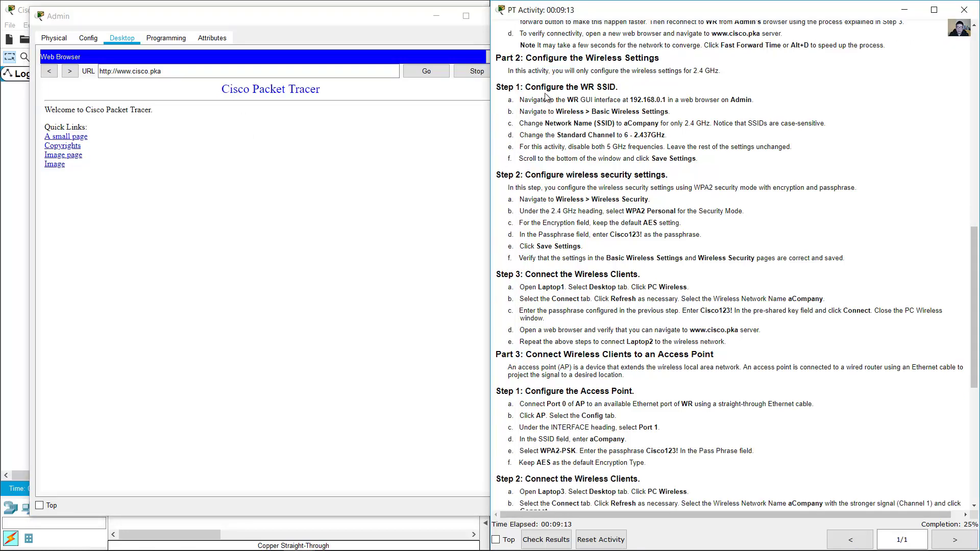
- Review the activity's wireless settings instructions for configuring the WR SSID on 2.4 GHz
{"action": "left_click_drag", "start_coordinate": [528, 63], "coordinate": [661, 60]}
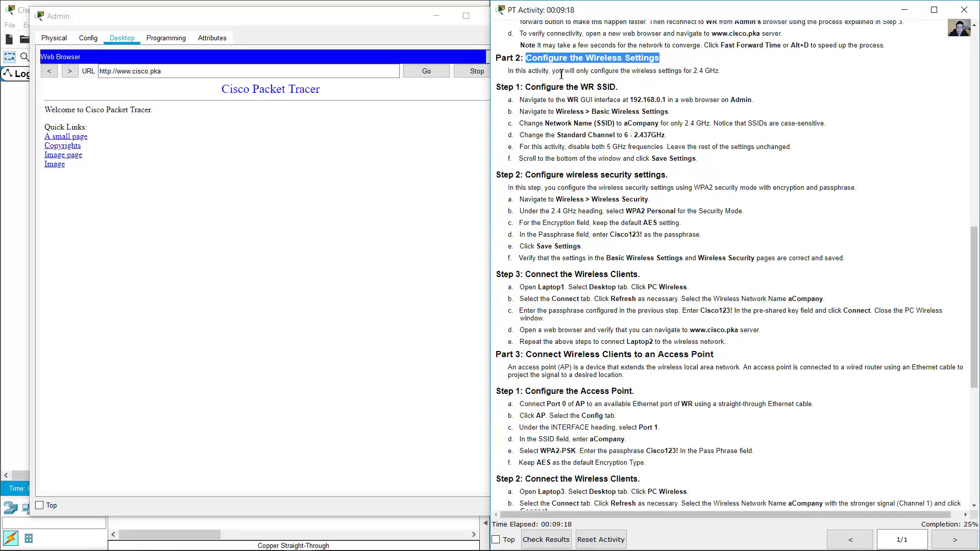
{"action": "left_click_drag", "start_coordinate": [560, 71], "coordinate": [725, 70]}
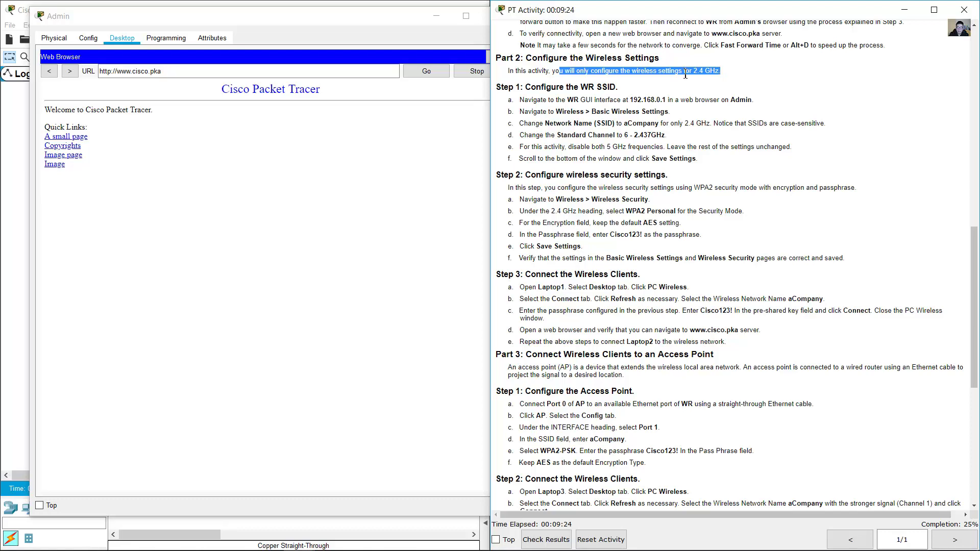
{"action": "scroll", "coordinate": [686, 75], "scroll_direction": "down", "scroll_amount": 1}
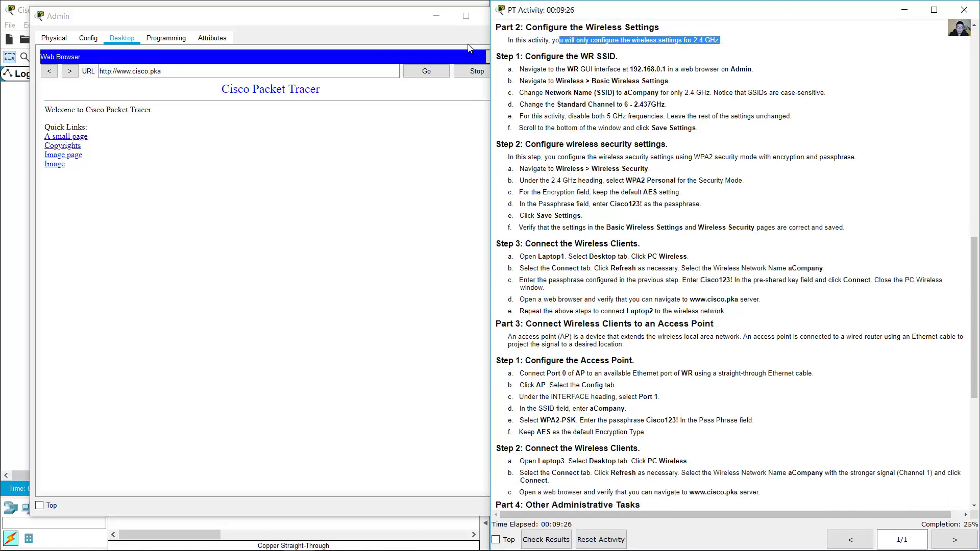
{"action": "left_click", "coordinate": [320, 22]}
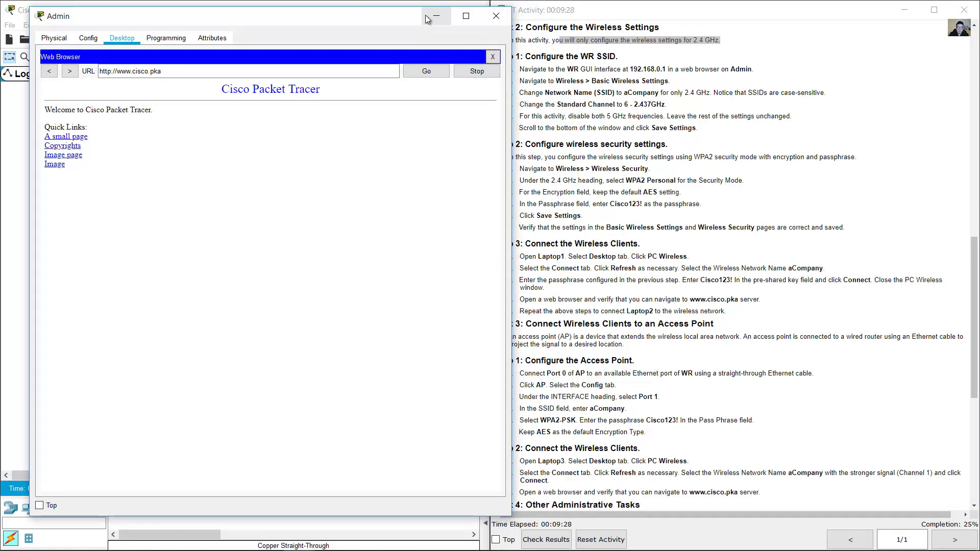
{"action": "left_click_drag", "start_coordinate": [526, 56], "coordinate": [613, 55]}
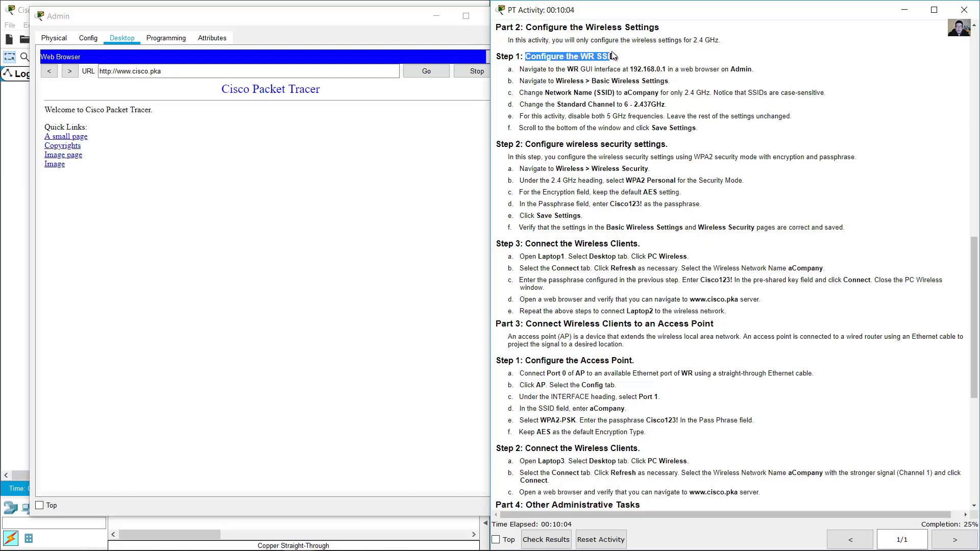
{"action": "left_click_drag", "start_coordinate": [524, 69], "coordinate": [603, 72]}
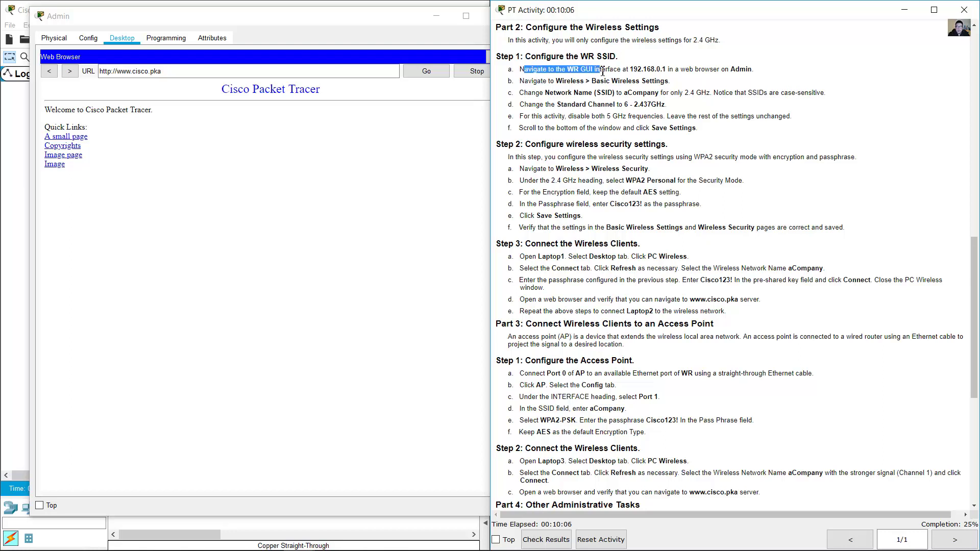
- Point Admin's browser at the router's web interface at 192.168.0.1
{"action": "left_click", "coordinate": [356, 43]}
{"action": "left_click", "coordinate": [289, 74]}
{"action": "left_click_drag", "start_coordinate": [288, 75], "coordinate": [93, 78]}
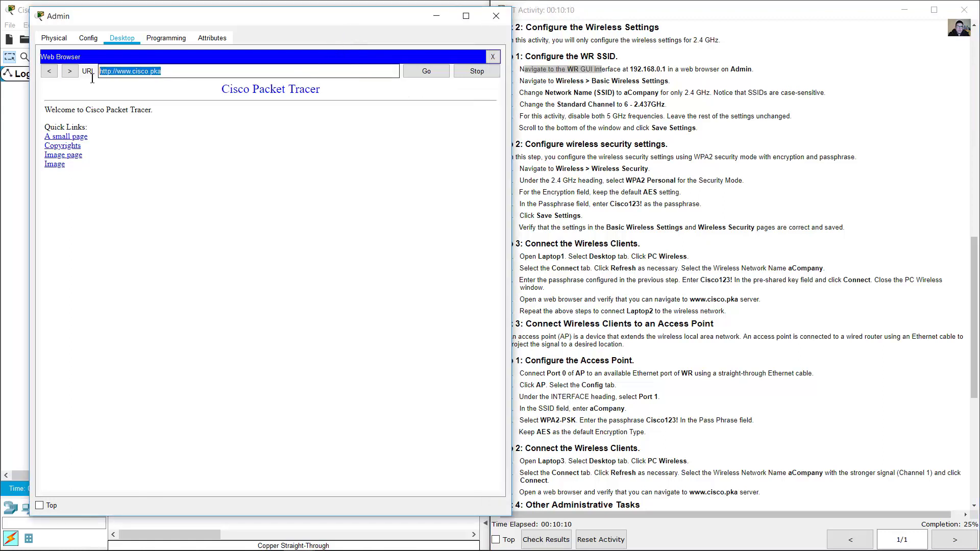
{"action": "type", "text": "192.168"}
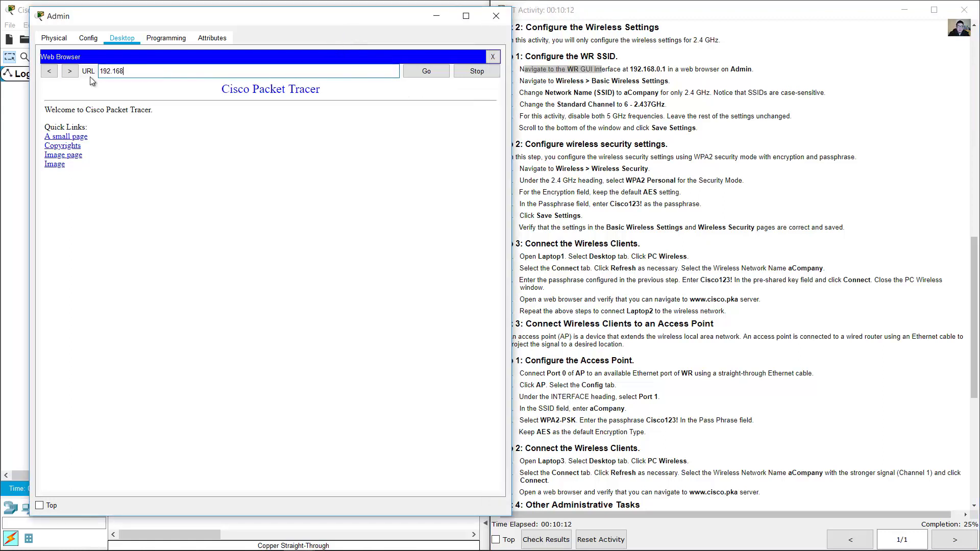
{"action": "type", "text": ".0.1"}
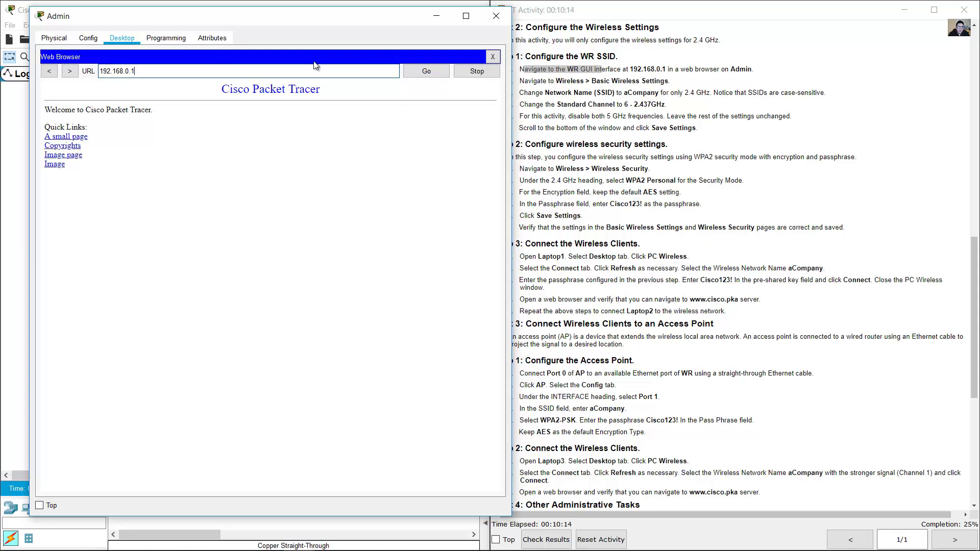
{"action": "left_click", "coordinate": [419, 71]}
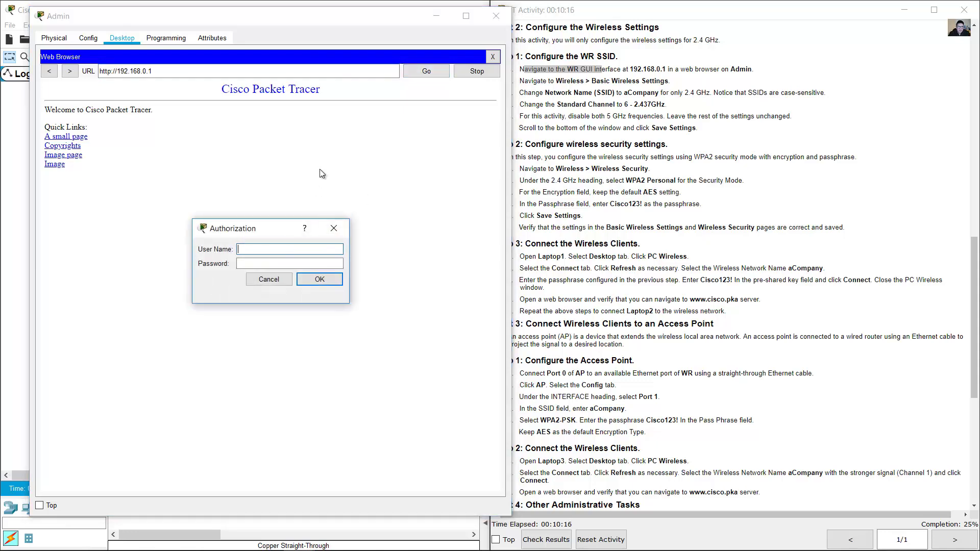
- Log in with the router credentials and open Wireless > Basic Wireless Settings
{"action": "type", "text": "admin"}
{"action": "key", "text": "Tab"}
{"action": "type", "text": "admin"}
{"action": "key", "text": "Return"}
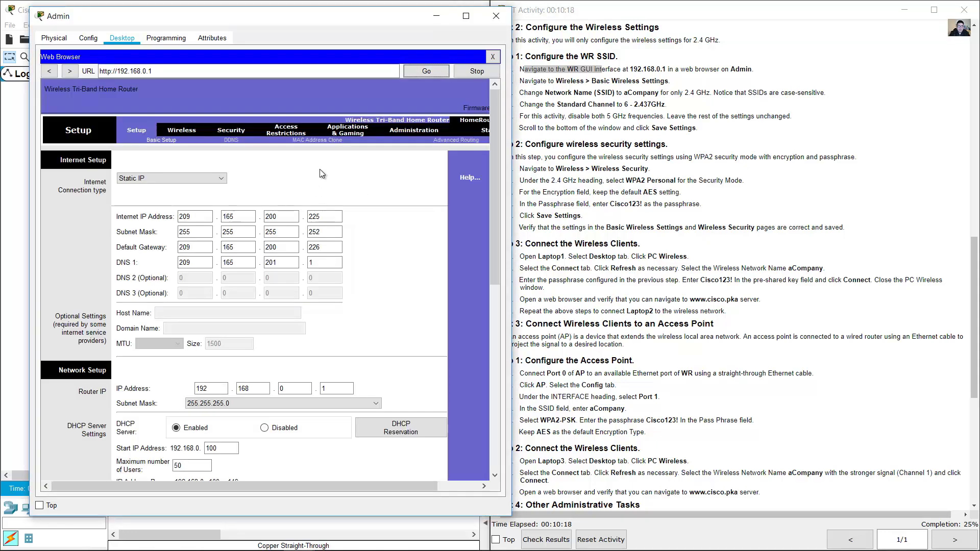
{"action": "left_click_drag", "start_coordinate": [556, 80], "coordinate": [668, 82]}
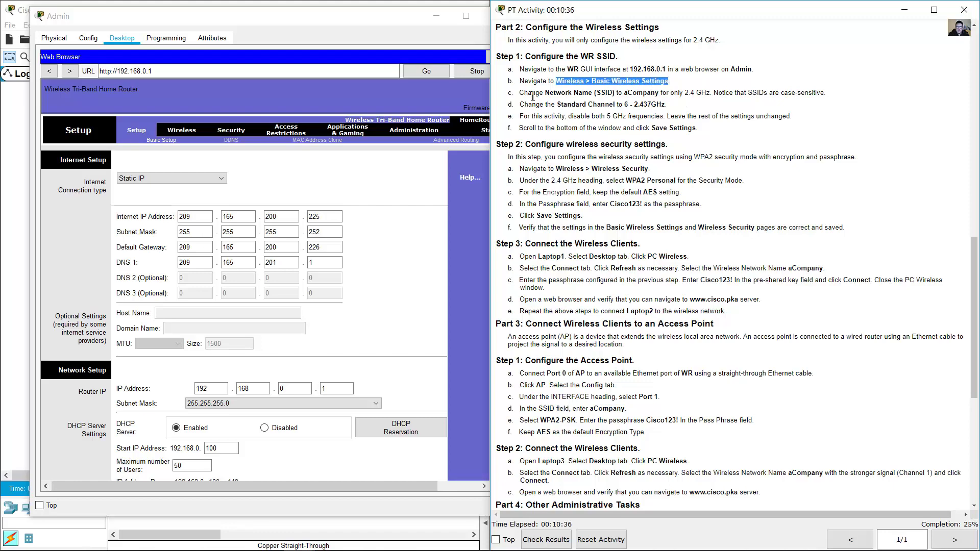
{"action": "left_click", "coordinate": [180, 130]}
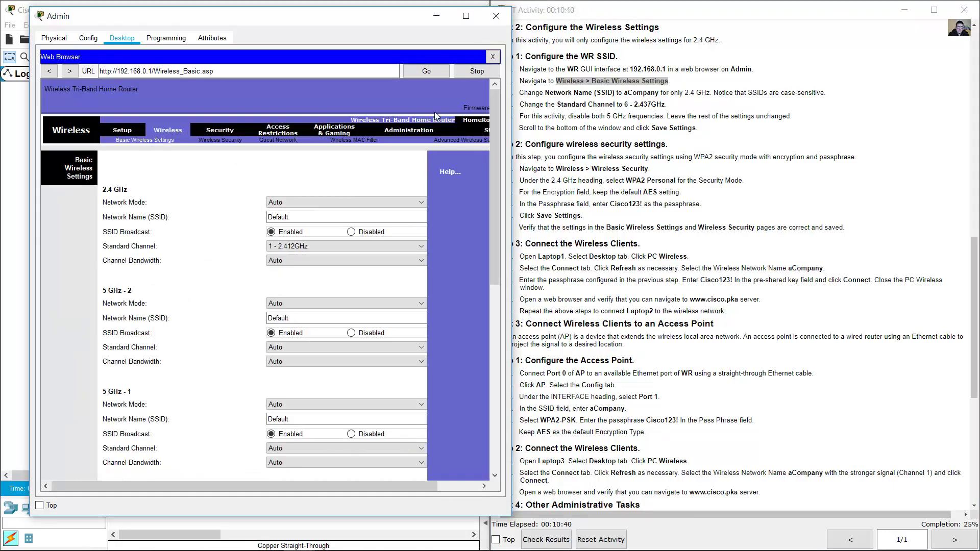
- Rename the 2.4 GHz network from Default to aCompany and set channel 6 - 2.437GHz
{"action": "left_click_drag", "start_coordinate": [523, 93], "coordinate": [716, 92]}
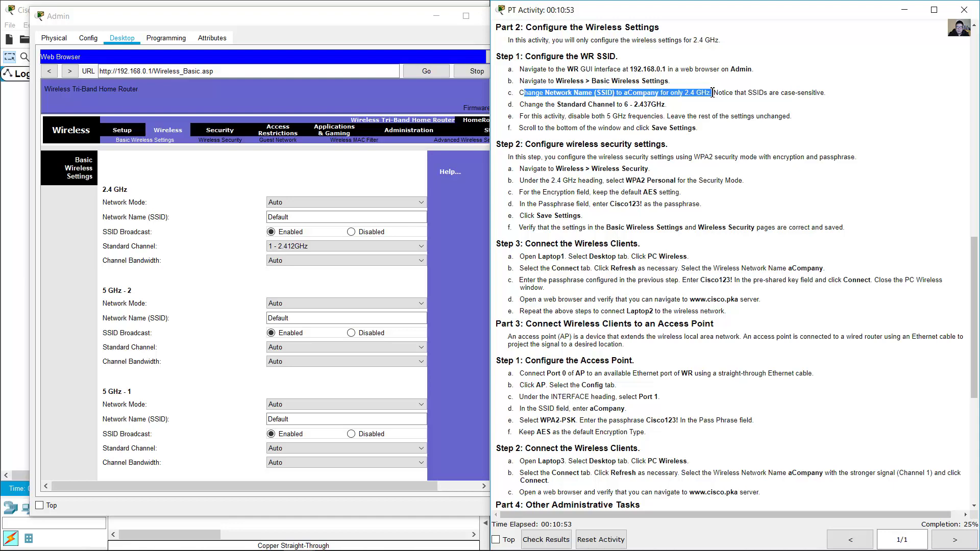
{"action": "left_click", "coordinate": [760, 96]}
{"action": "left_click_drag", "start_coordinate": [780, 92], "coordinate": [826, 96]}
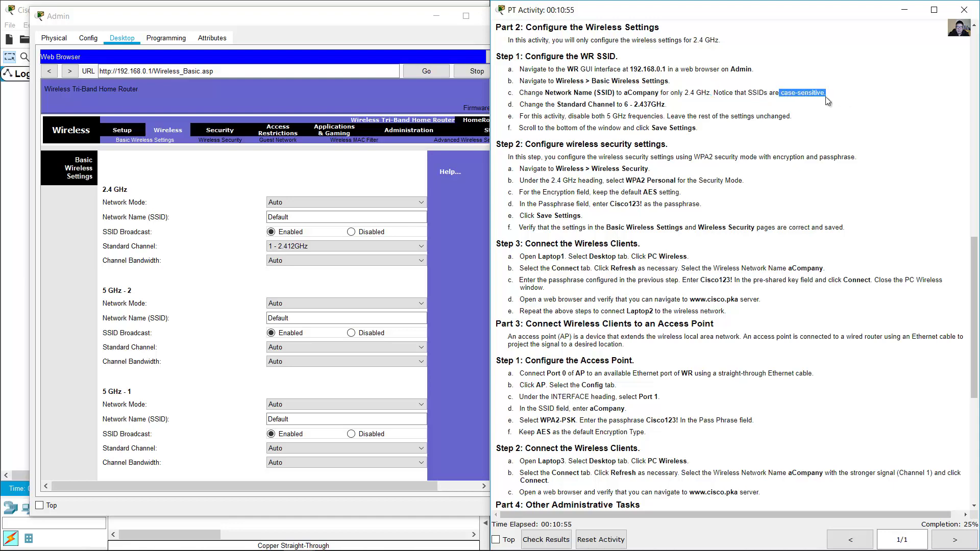
{"action": "left_click", "coordinate": [289, 182]}
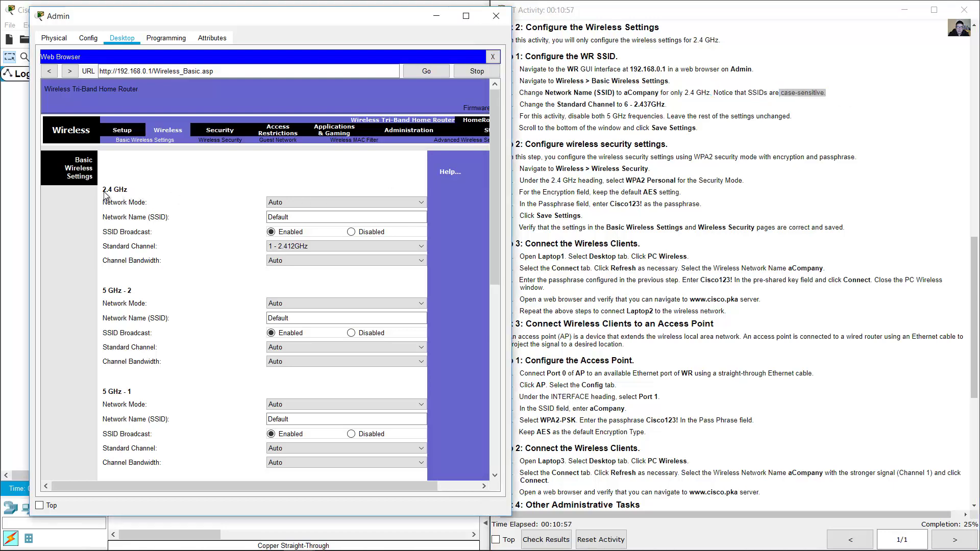
{"action": "double_click", "coordinate": [271, 218]}
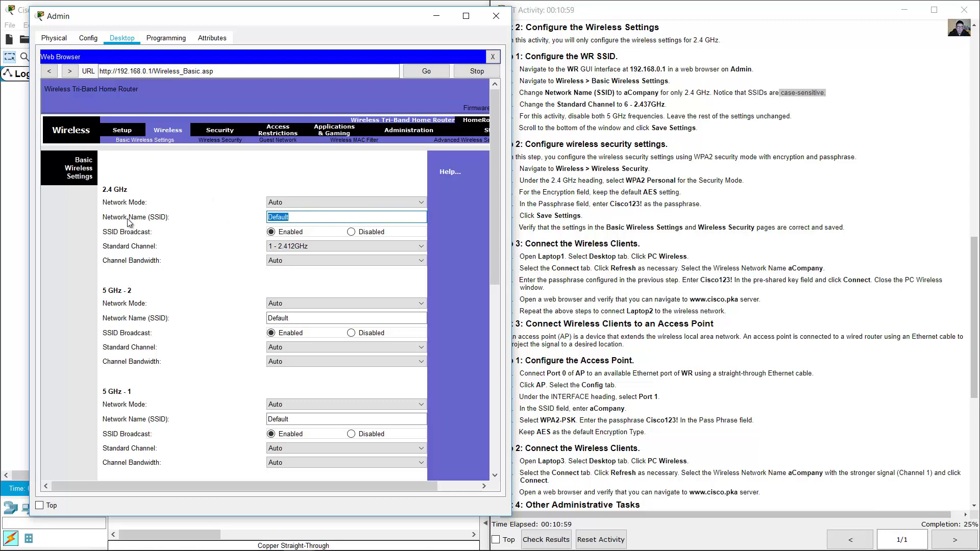
{"action": "type", "text": "aCompany"}
{"action": "left_click_drag", "start_coordinate": [536, 105], "coordinate": [639, 105]}
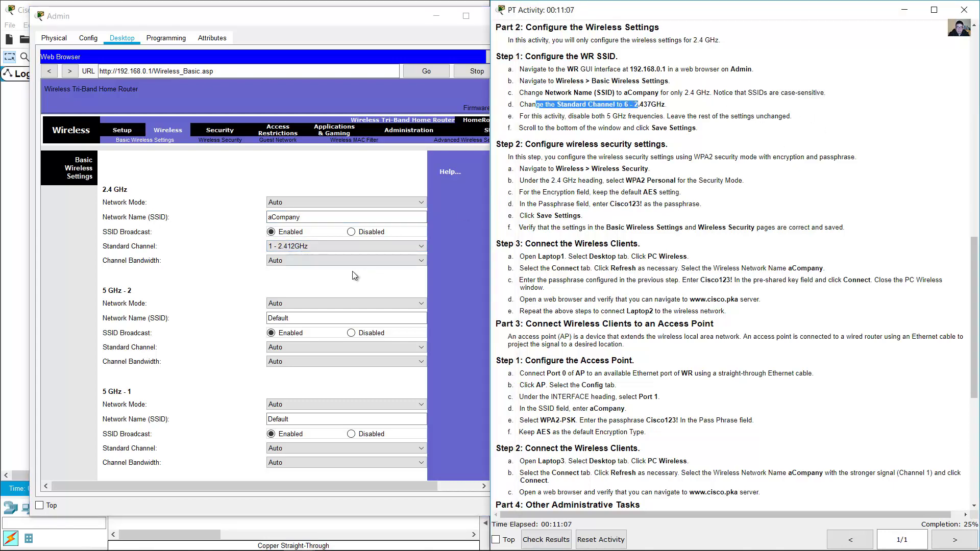
{"action": "left_click", "coordinate": [323, 248]}
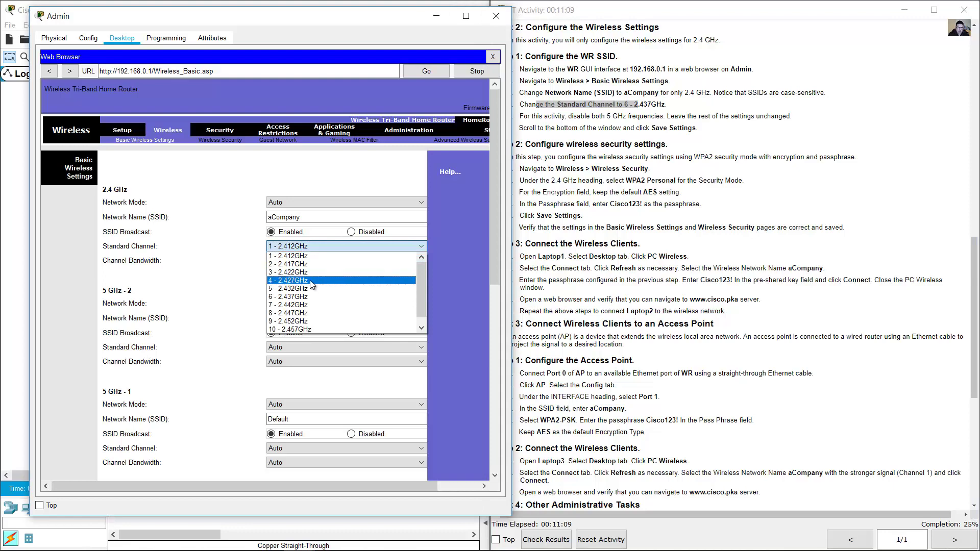
{"action": "left_click", "coordinate": [305, 297]}
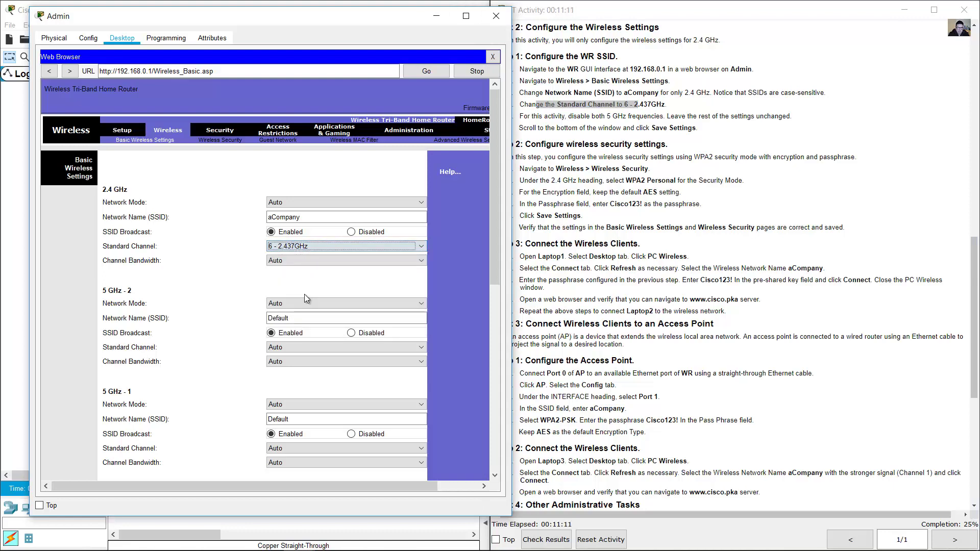
- Disable SSID broadcast on both 5 GHz - 1 and 5 GHz - 2 bands
{"action": "left_click", "coordinate": [574, 116]}
{"action": "left_click_drag", "start_coordinate": [574, 116], "coordinate": [666, 117]}
{"action": "left_click", "coordinate": [450, 221]}
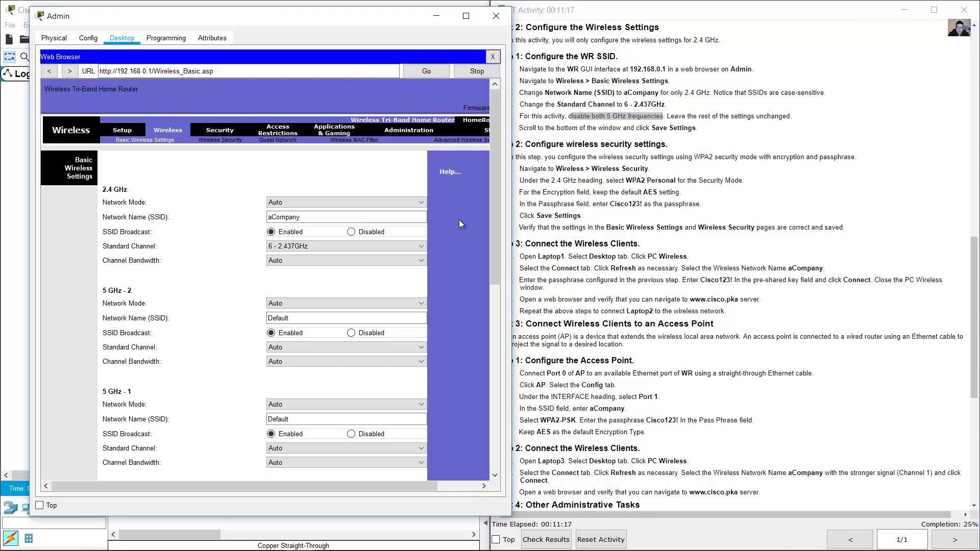
{"action": "scroll", "coordinate": [450, 221], "scroll_direction": "down", "scroll_amount": 3}
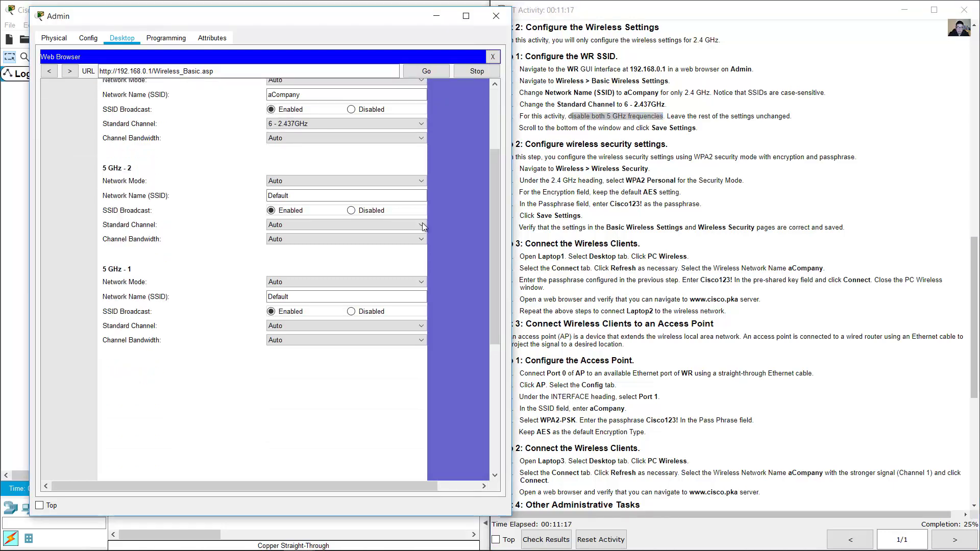
{"action": "left_click", "coordinate": [352, 211]}
{"action": "left_click", "coordinate": [352, 311]}
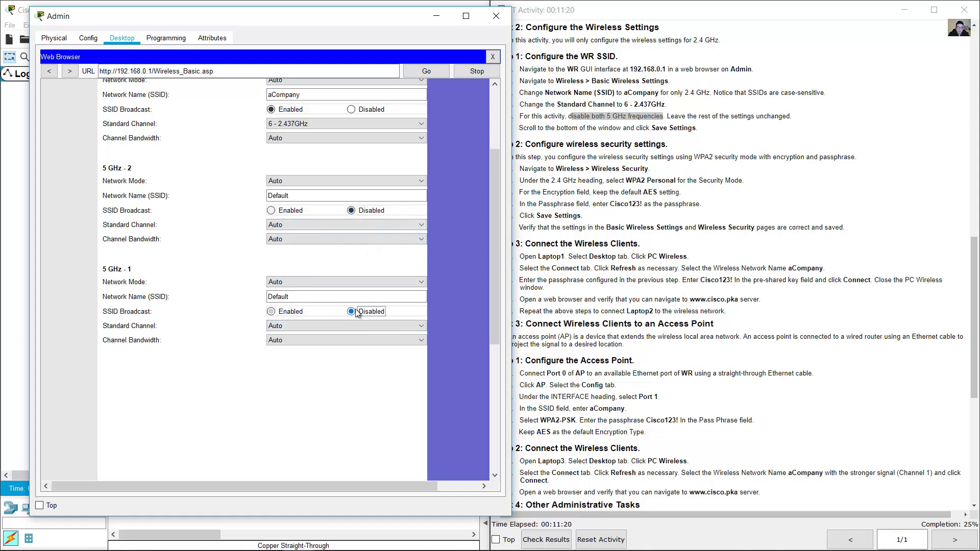
- Save the router's basic wireless settings
{"action": "left_click", "coordinate": [694, 151]}
{"action": "left_click_drag", "start_coordinate": [647, 128], "coordinate": [703, 129]}
{"action": "left_click", "coordinate": [470, 212]}
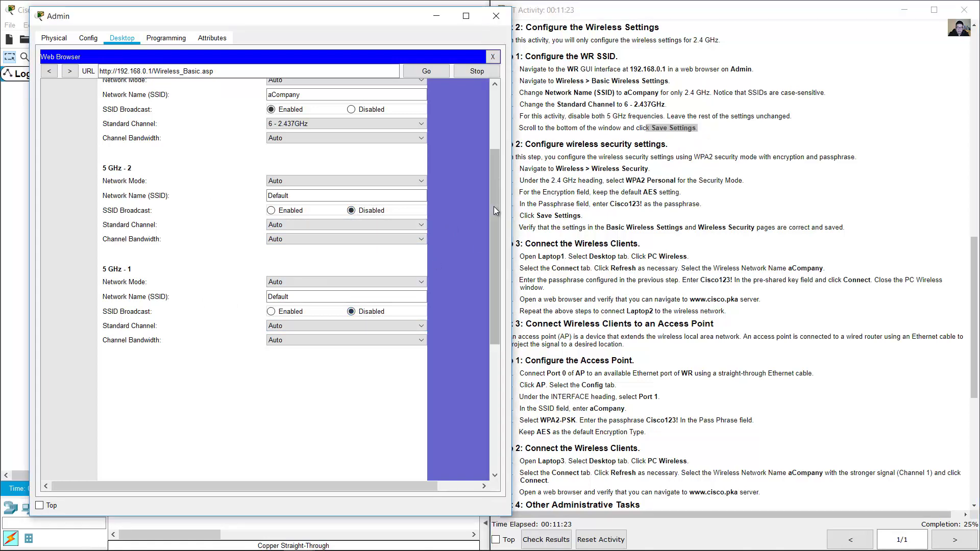
{"action": "left_click_drag", "start_coordinate": [495, 210], "coordinate": [492, 372]}
{"action": "left_click", "coordinate": [301, 464]}
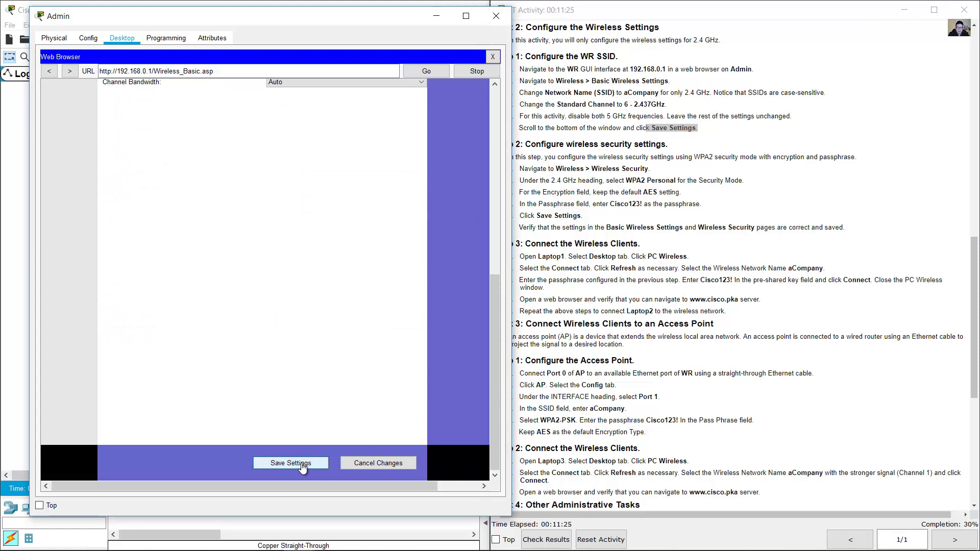
{"action": "left_click", "coordinate": [566, 180]}
{"action": "left_click_drag", "start_coordinate": [526, 144], "coordinate": [659, 142]}
{"action": "scroll", "coordinate": [667, 142], "scroll_direction": "down", "scroll_amount": 3}
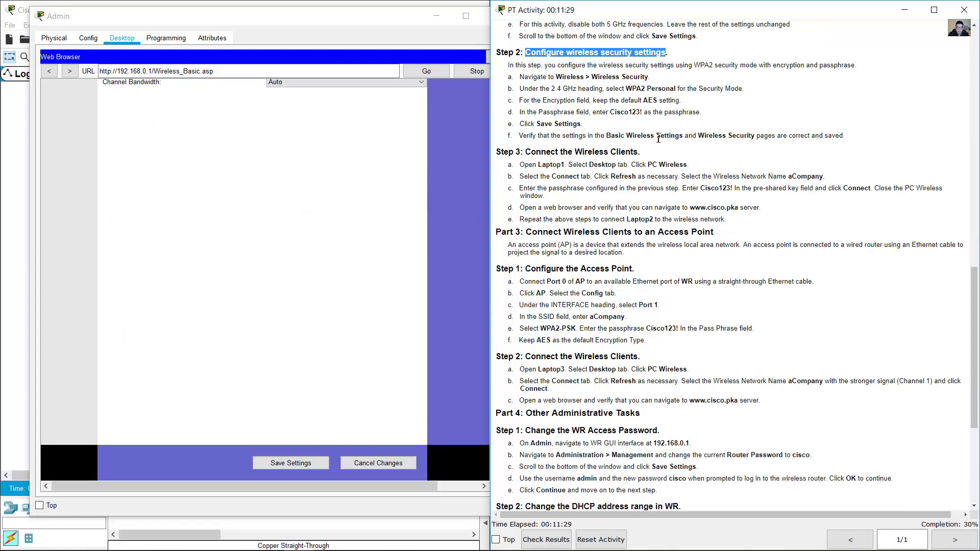
- On the router's Wireless Security page, set the 2.4 GHz security mode to WPA2 Personal
{"action": "left_click_drag", "start_coordinate": [562, 81], "coordinate": [648, 79]}
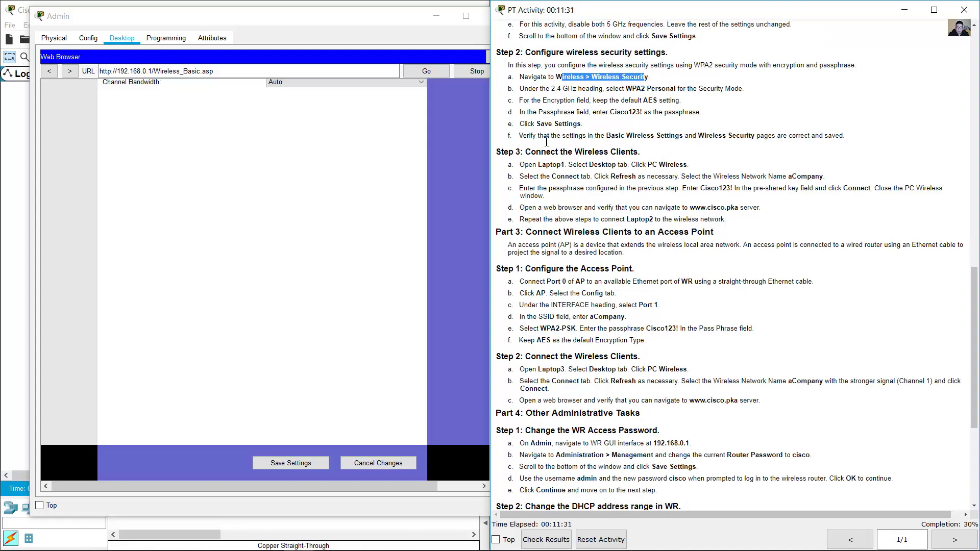
{"action": "left_click", "coordinate": [487, 250]}
{"action": "left_click_drag", "start_coordinate": [492, 347], "coordinate": [492, 160]}
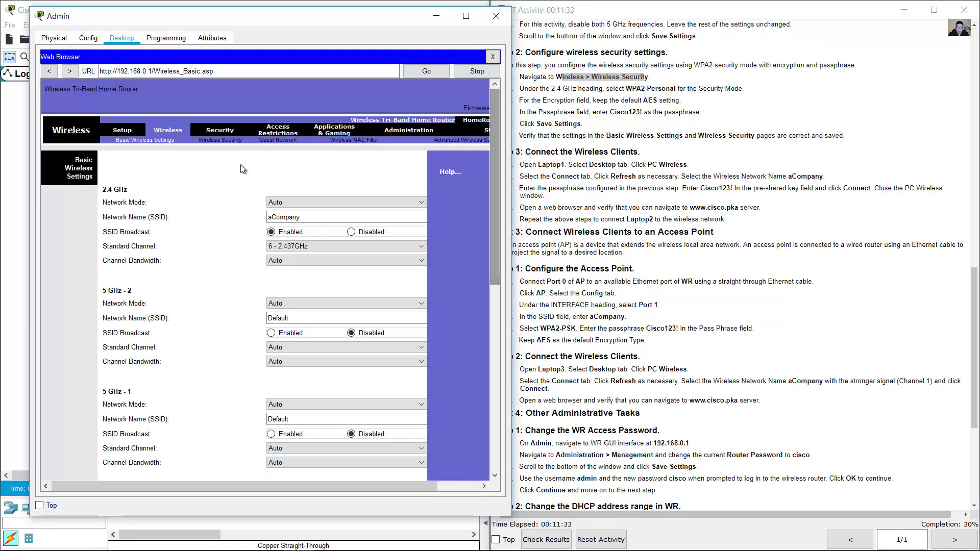
{"action": "left_click", "coordinate": [220, 144]}
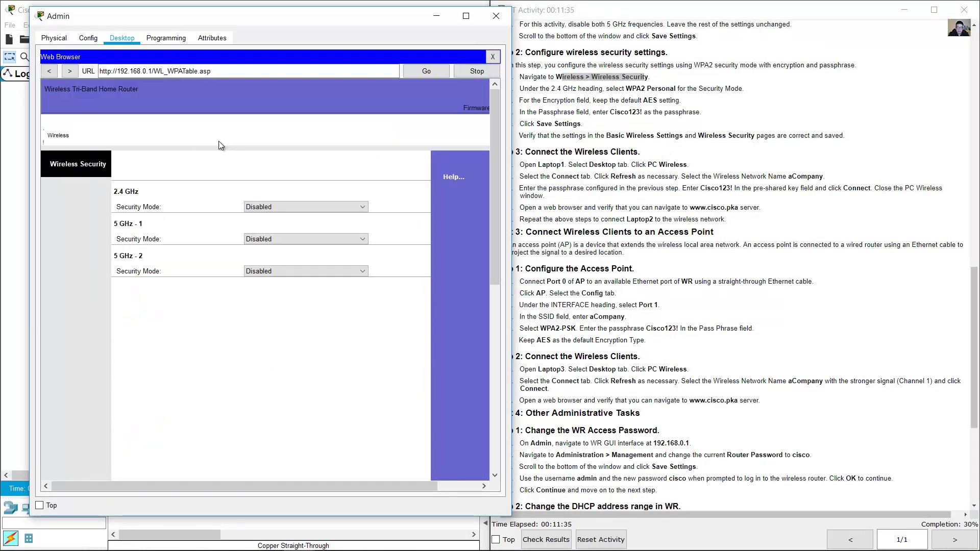
{"action": "left_click", "coordinate": [630, 92]}
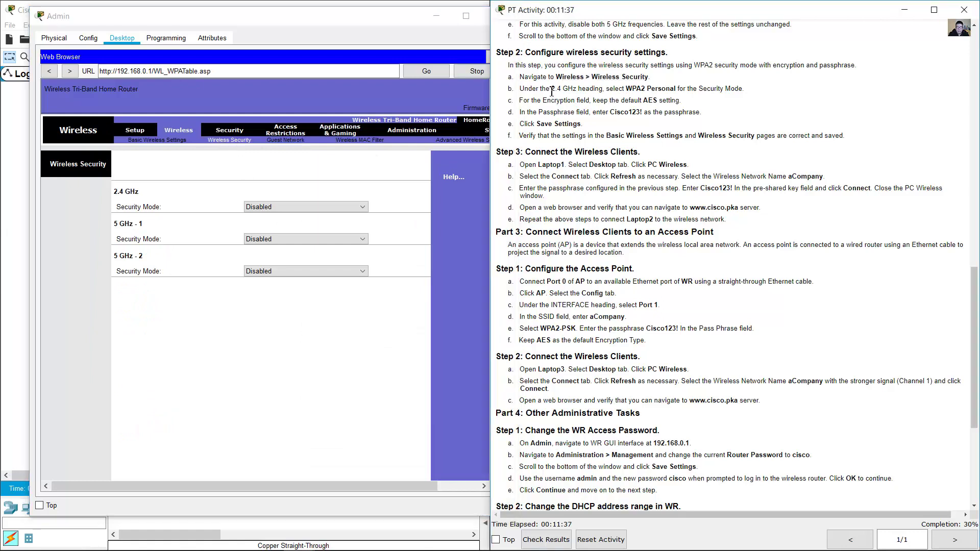
{"action": "left_click_drag", "start_coordinate": [560, 89], "coordinate": [679, 90]}
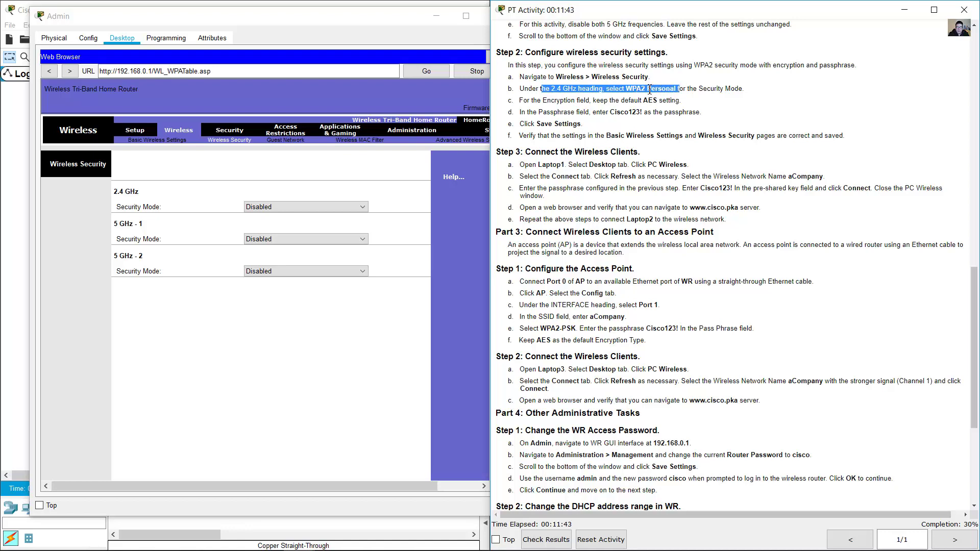
{"action": "left_click", "coordinate": [285, 157]}
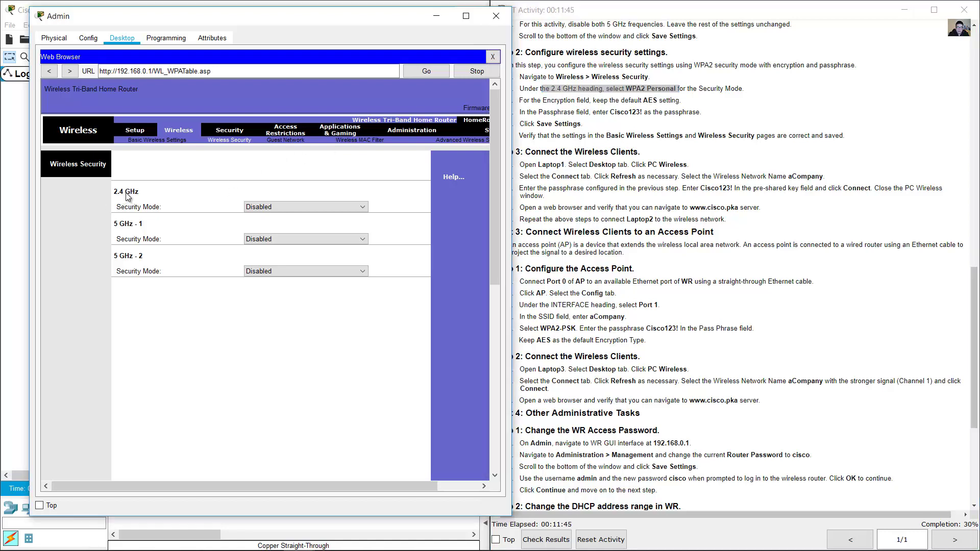
{"action": "left_click", "coordinate": [265, 208]}
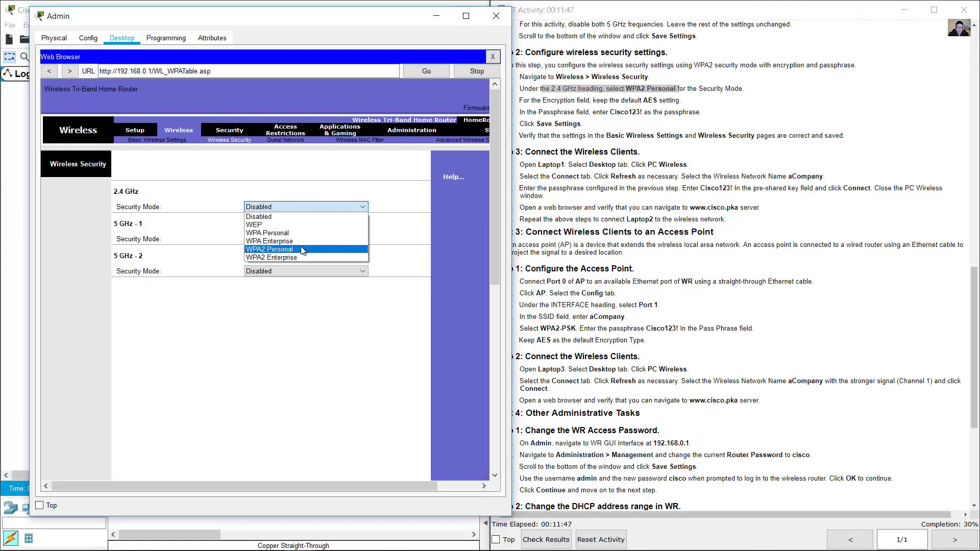
{"action": "left_click", "coordinate": [301, 249]}
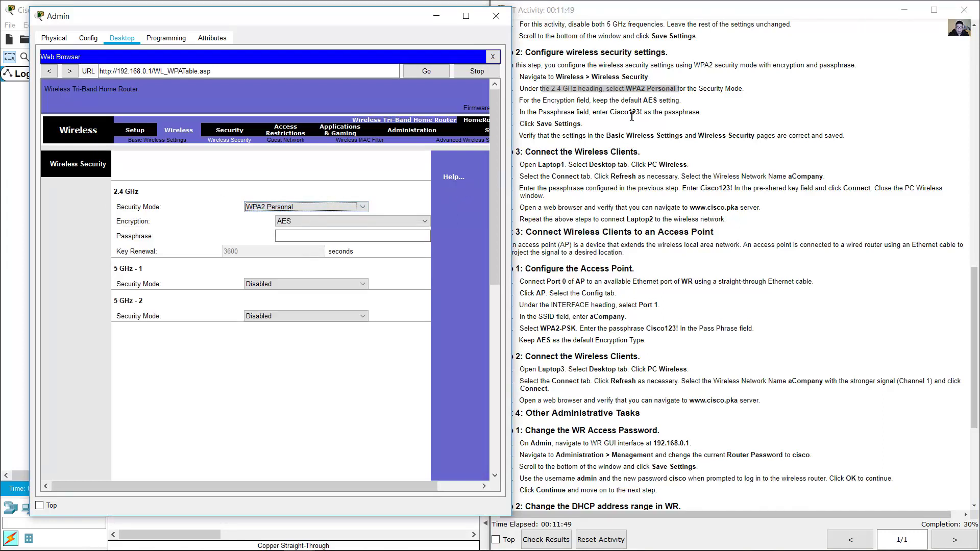
- Keep AES encryption and enter the lab's wireless passphrase
{"action": "left_click_drag", "start_coordinate": [593, 100], "coordinate": [657, 100]}
{"action": "left_click", "coordinate": [390, 221]}
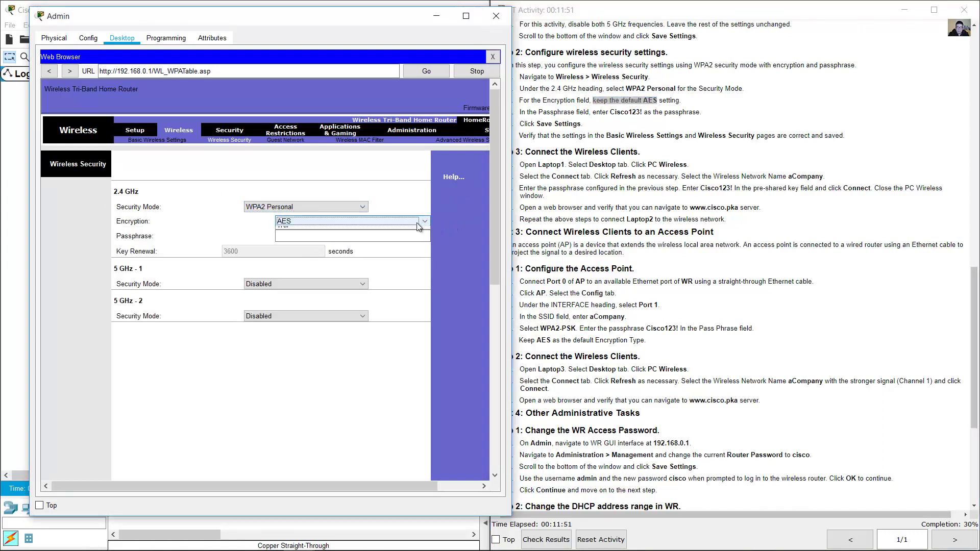
{"action": "left_click", "coordinate": [391, 234]}
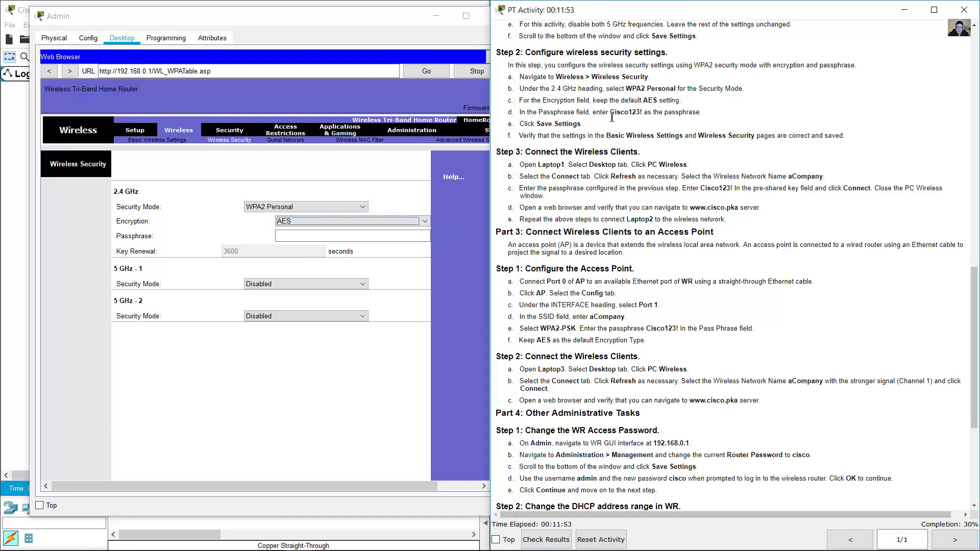
{"action": "left_click_drag", "start_coordinate": [609, 112], "coordinate": [644, 112]}
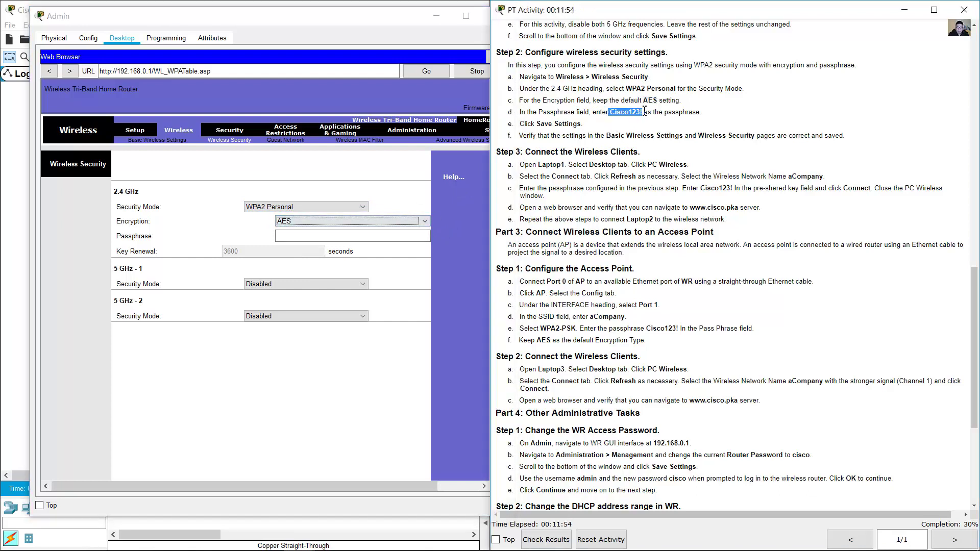
{"action": "left_click", "coordinate": [358, 236]}
{"action": "type", "text": "Cisco123!"}
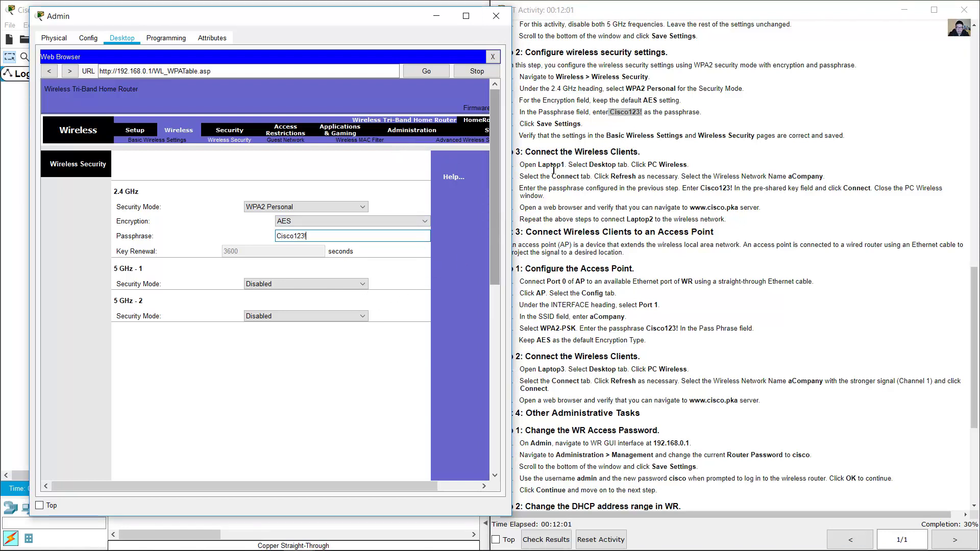
- Save the wireless security settings and hide the Admin window to show the topology
{"action": "left_click", "coordinate": [564, 125]}
{"action": "left_click_drag", "start_coordinate": [540, 123], "coordinate": [603, 125]}
{"action": "left_click", "coordinate": [479, 199]}
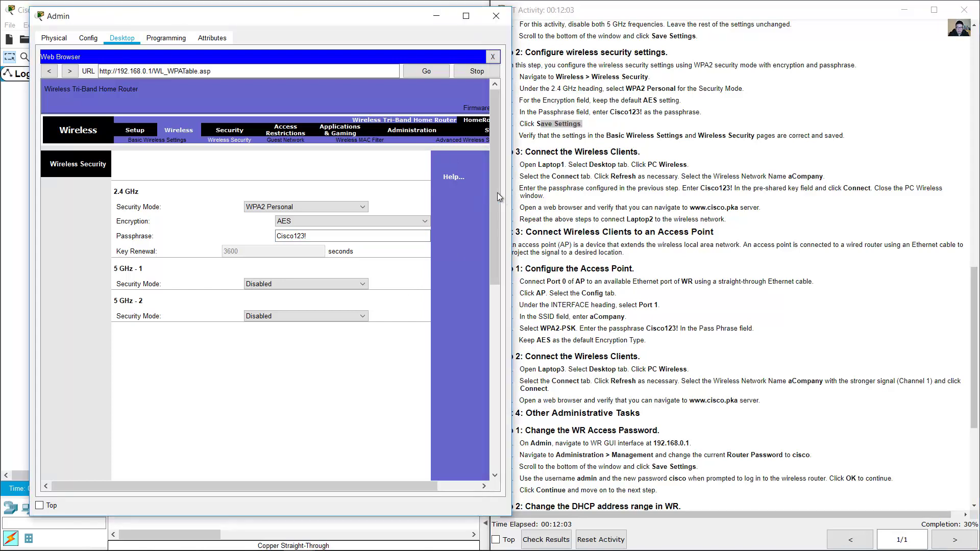
{"action": "left_click_drag", "start_coordinate": [497, 192], "coordinate": [494, 368]}
{"action": "left_click", "coordinate": [310, 464]}
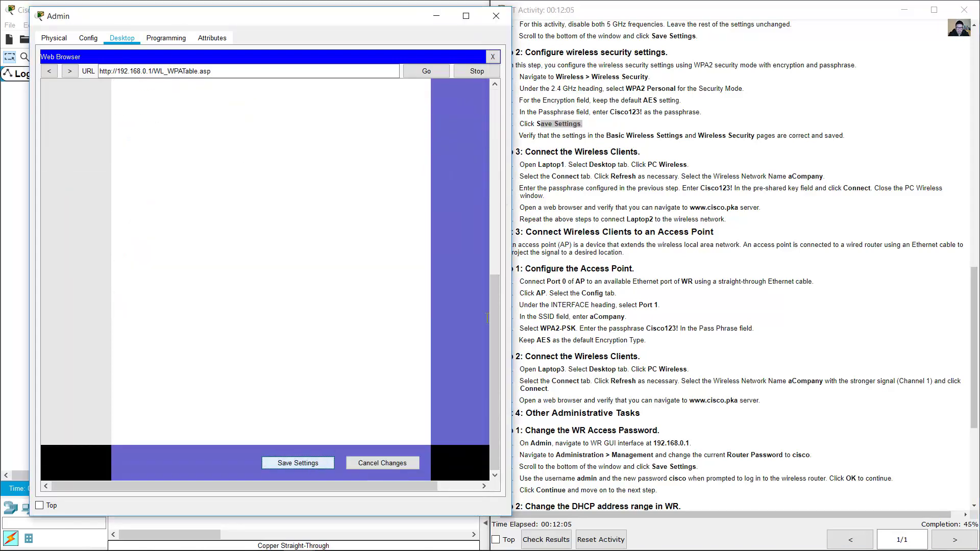
{"action": "left_click", "coordinate": [659, 138]}
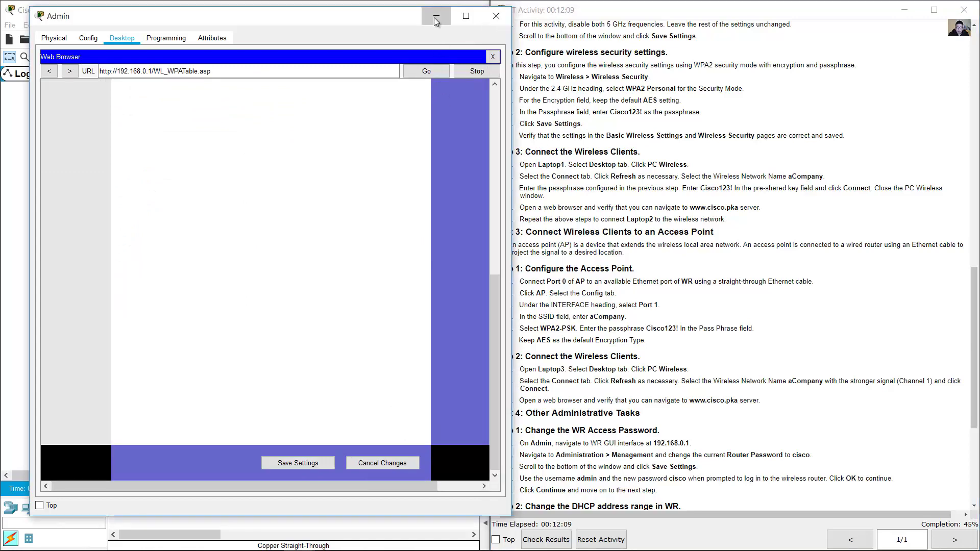
{"action": "left_click", "coordinate": [434, 17]}
- Open Laptop1's PC Wireless app from its Desktop
{"action": "scroll", "coordinate": [627, 169], "scroll_direction": "down", "scroll_amount": 1}
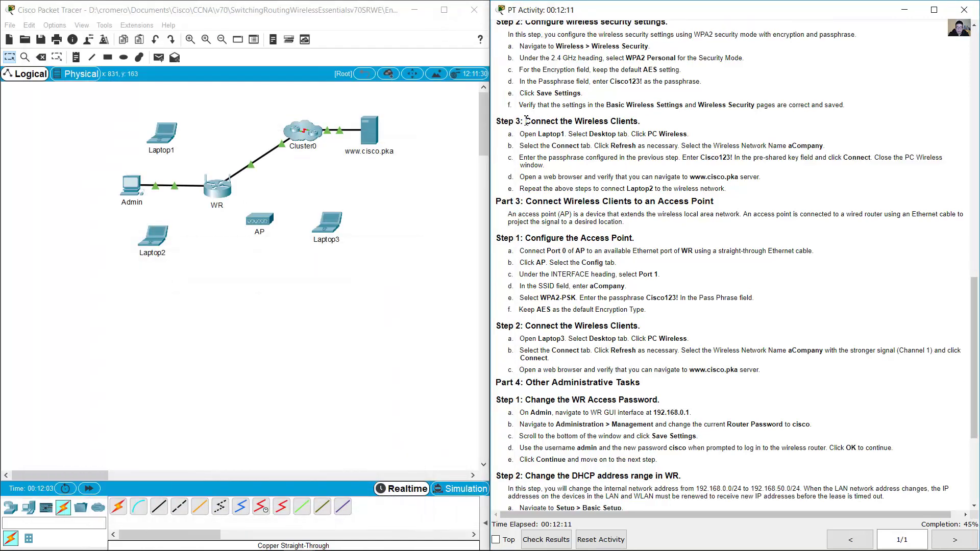
{"action": "left_click_drag", "start_coordinate": [531, 122], "coordinate": [645, 121]}
{"action": "scroll", "coordinate": [715, 163], "scroll_direction": "down", "scroll_amount": 2}
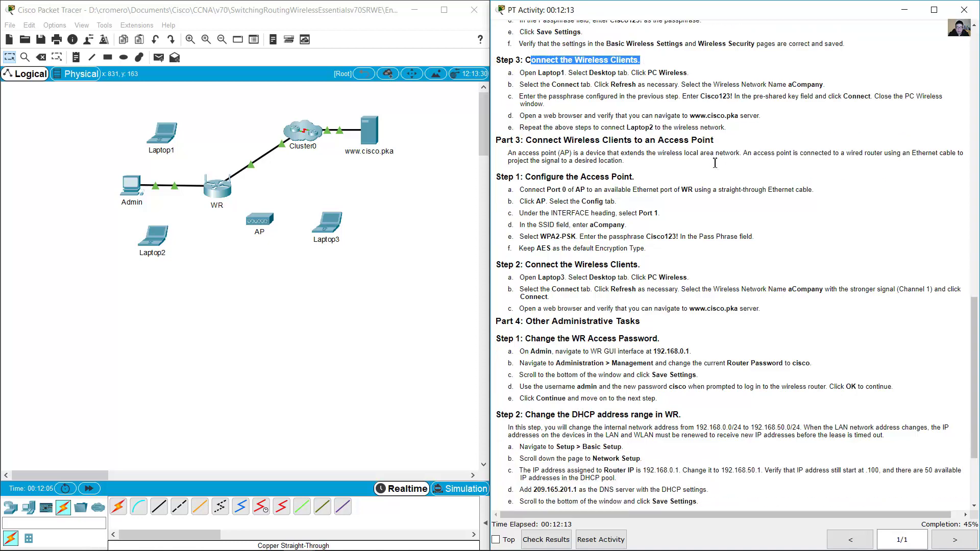
{"action": "left_click_drag", "start_coordinate": [543, 72], "coordinate": [595, 72]}
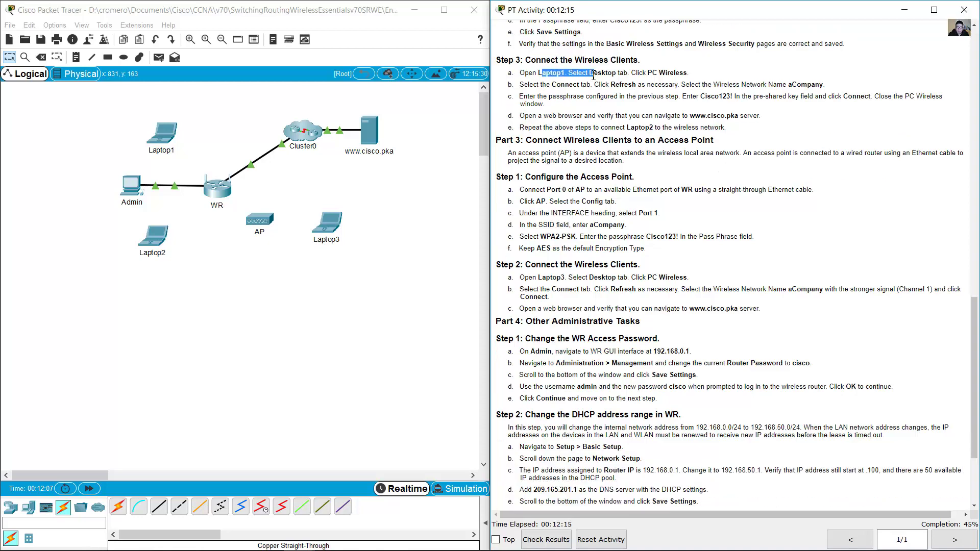
{"action": "left_click", "coordinate": [171, 137]}
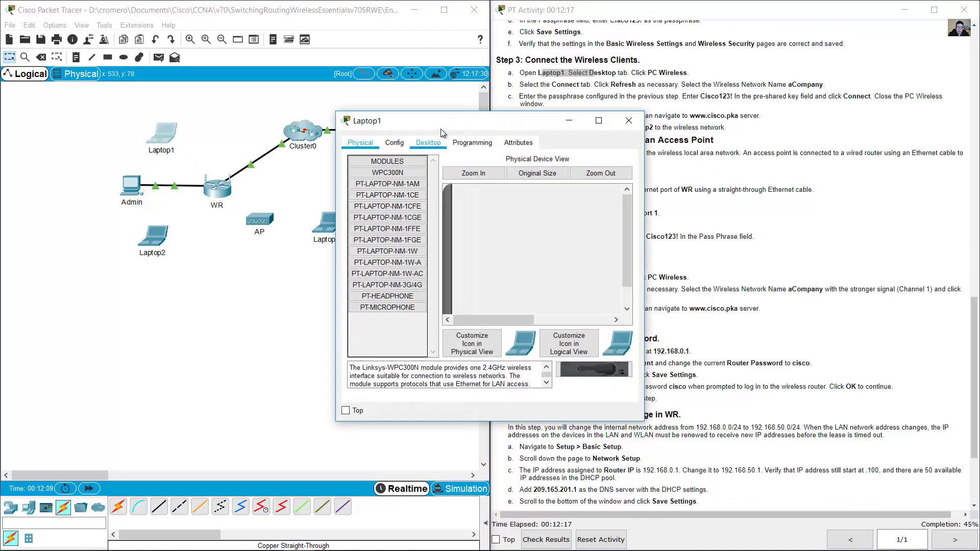
{"action": "left_click_drag", "start_coordinate": [440, 127], "coordinate": [173, 206]}
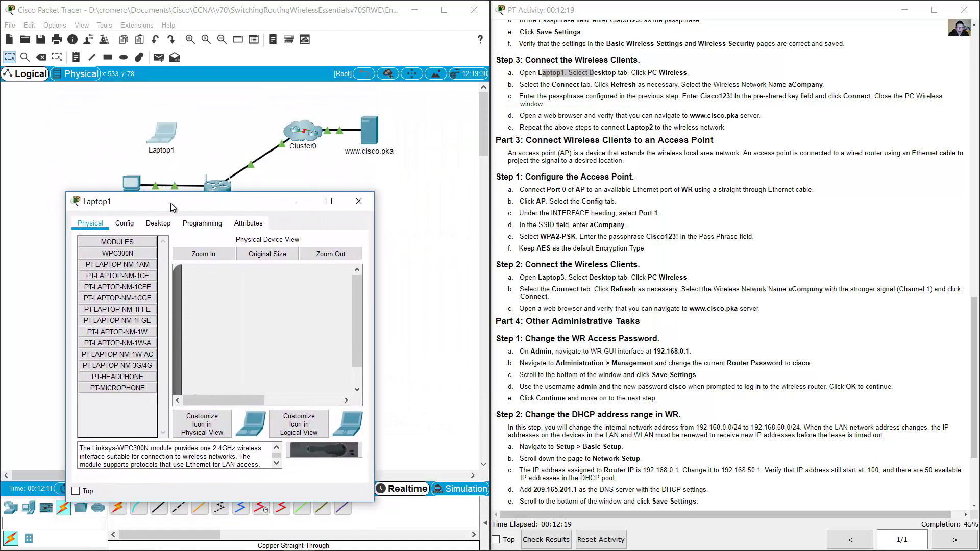
{"action": "left_click", "coordinate": [156, 222]}
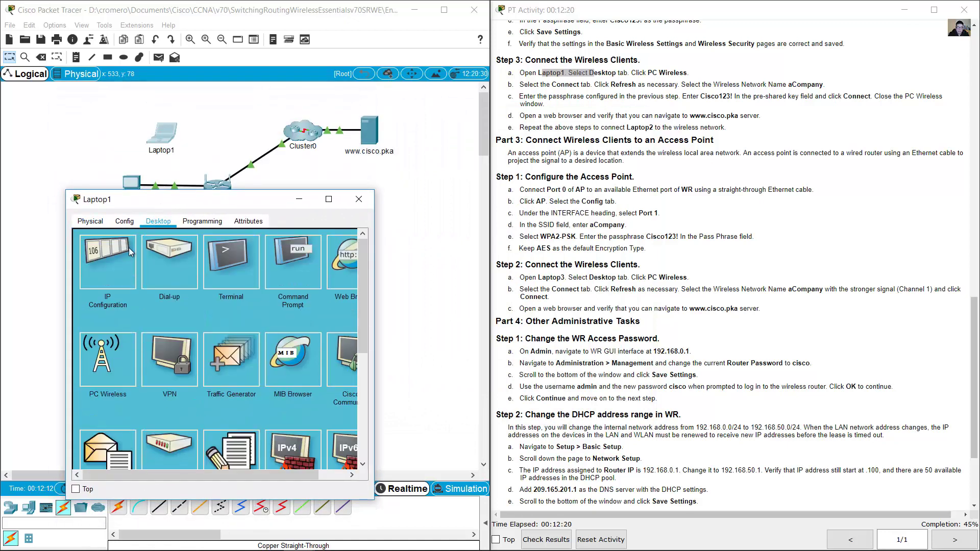
{"action": "left_click", "coordinate": [105, 373]}
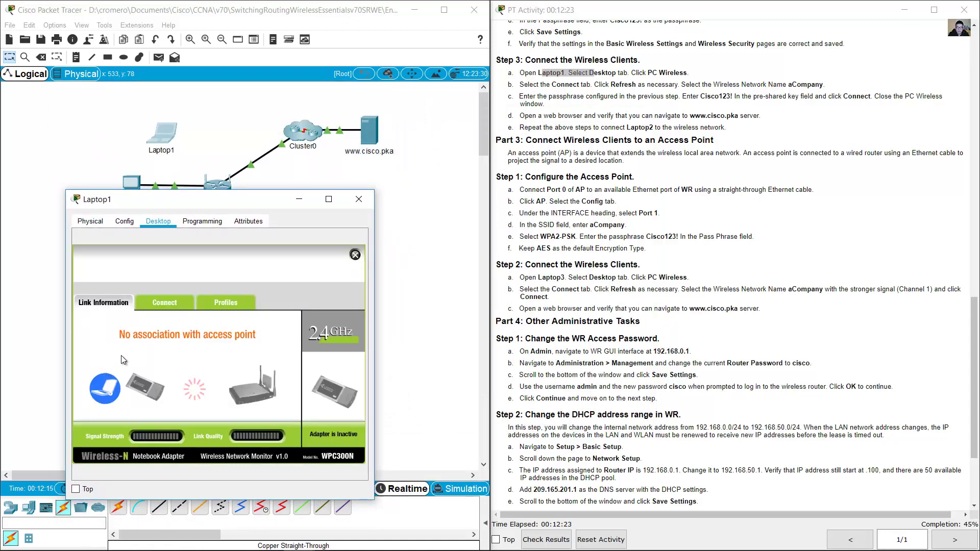
- Refresh the network list, select aCompany and connect with the WPA2 pre-shared key
{"action": "left_click", "coordinate": [169, 301]}
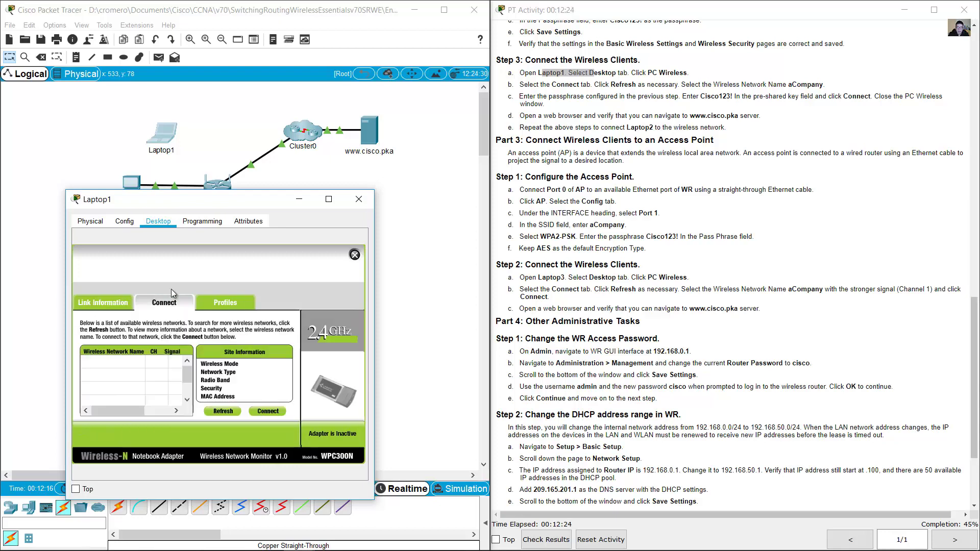
{"action": "left_click", "coordinate": [222, 412]}
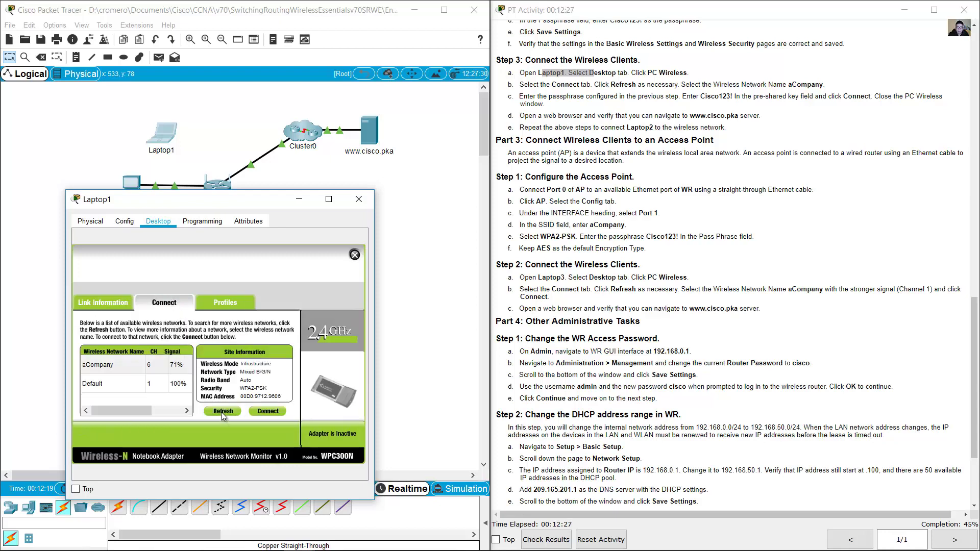
{"action": "left_click", "coordinate": [94, 367]}
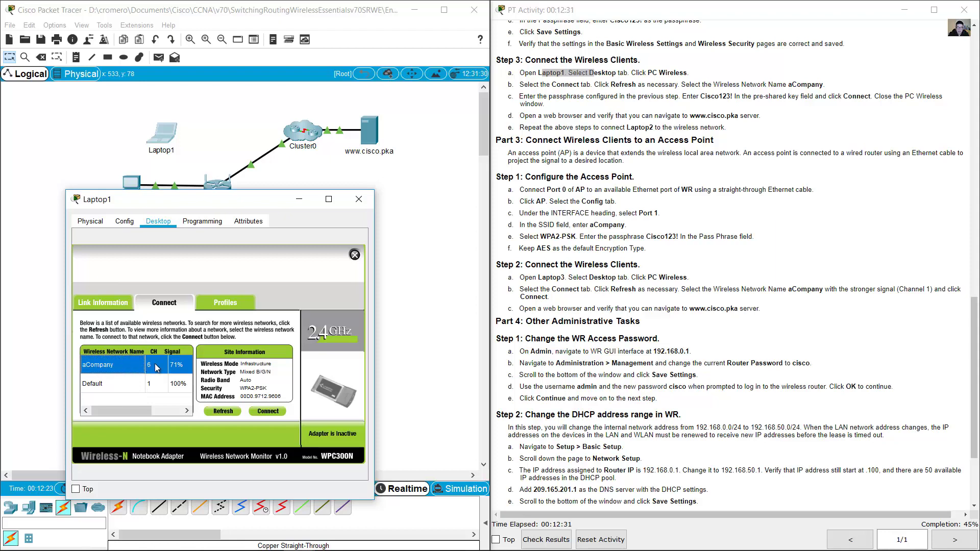
{"action": "left_click", "coordinate": [270, 412]}
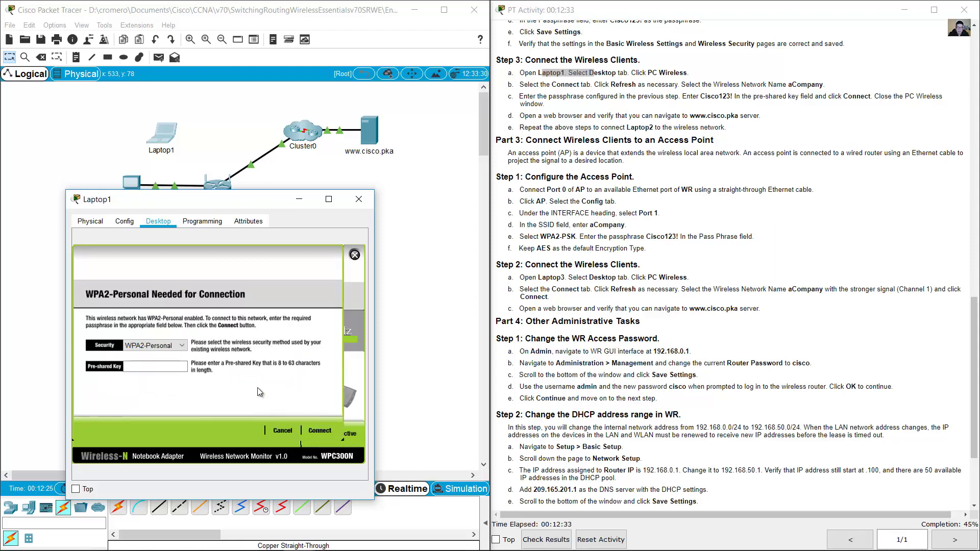
{"action": "type", "text": "Cisco"}
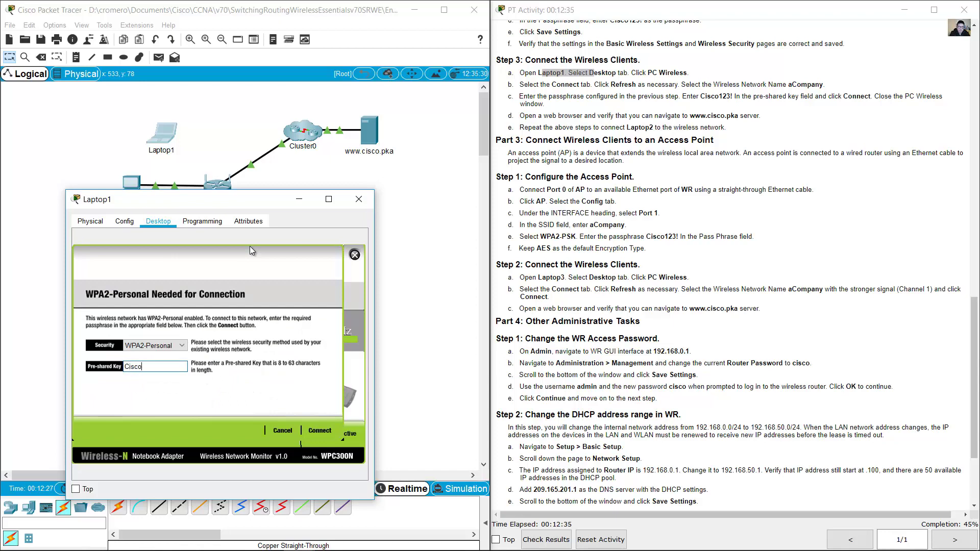
{"action": "type", "text": "132!"}
{"action": "key", "text": "BackSpace"}
{"action": "key", "text": "BackSpace"}
{"action": "key", "text": "BackSpace"}
{"action": "type", "text": "23"}
{"action": "left_click", "coordinate": [318, 431]}
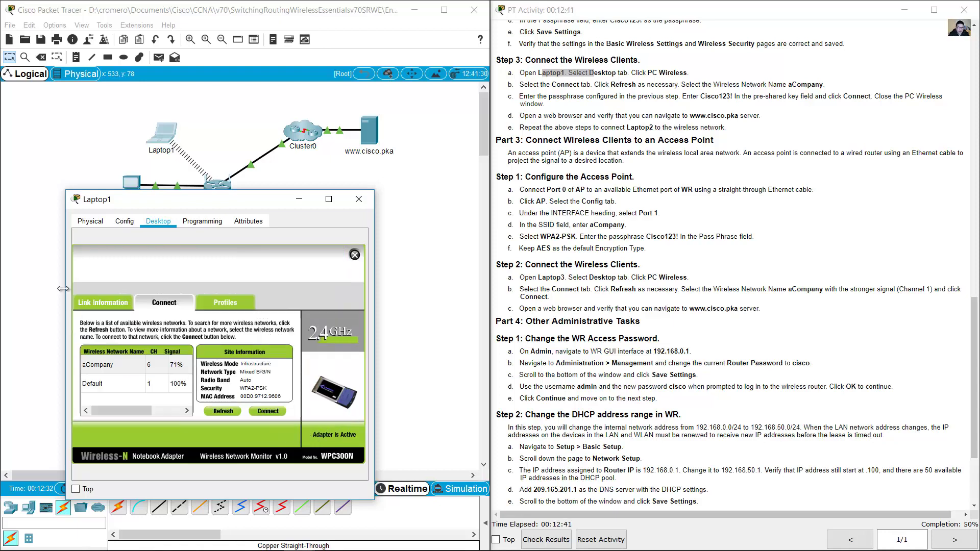
- Reopen Laptop1 to confirm its wireless connection to the access point
{"action": "left_click", "coordinate": [214, 127]}
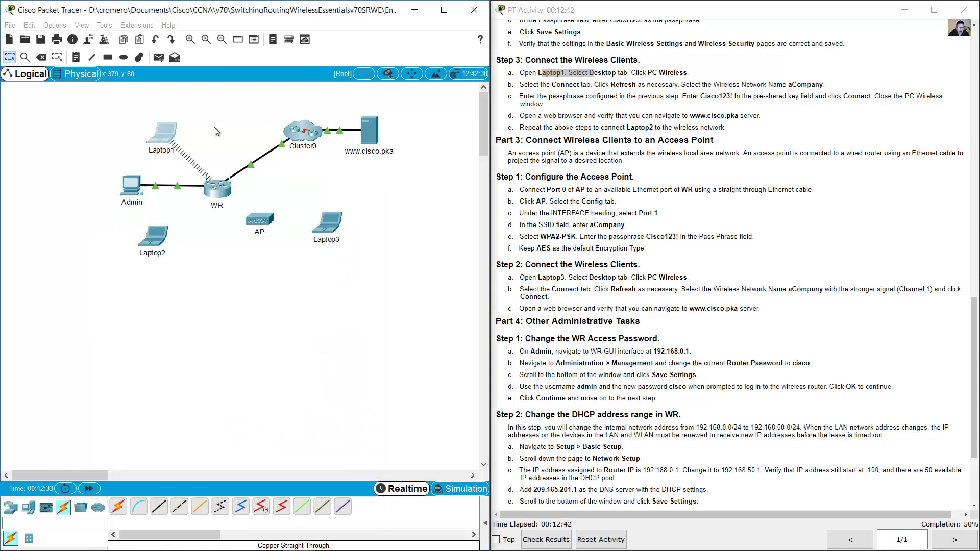
{"action": "left_click", "coordinate": [166, 147]}
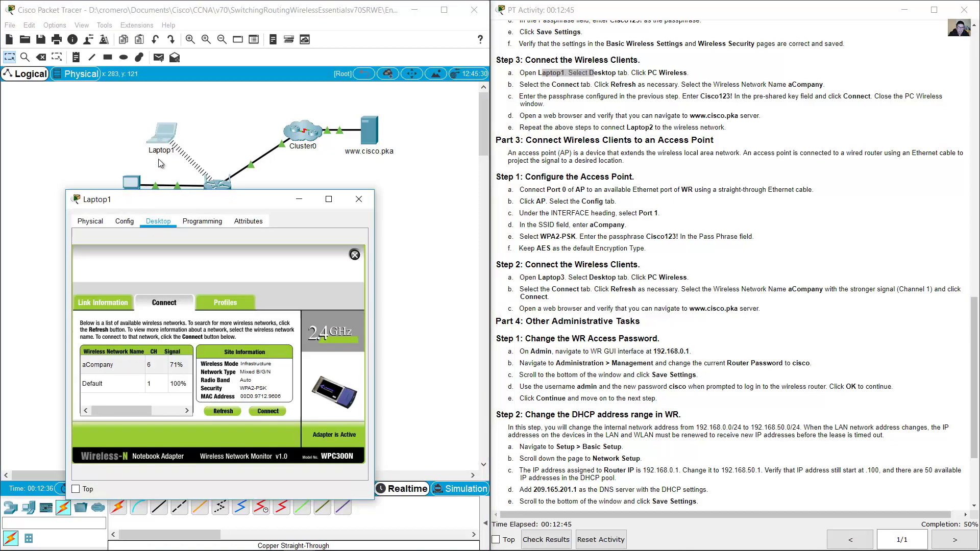
{"action": "left_click", "coordinate": [105, 303]}
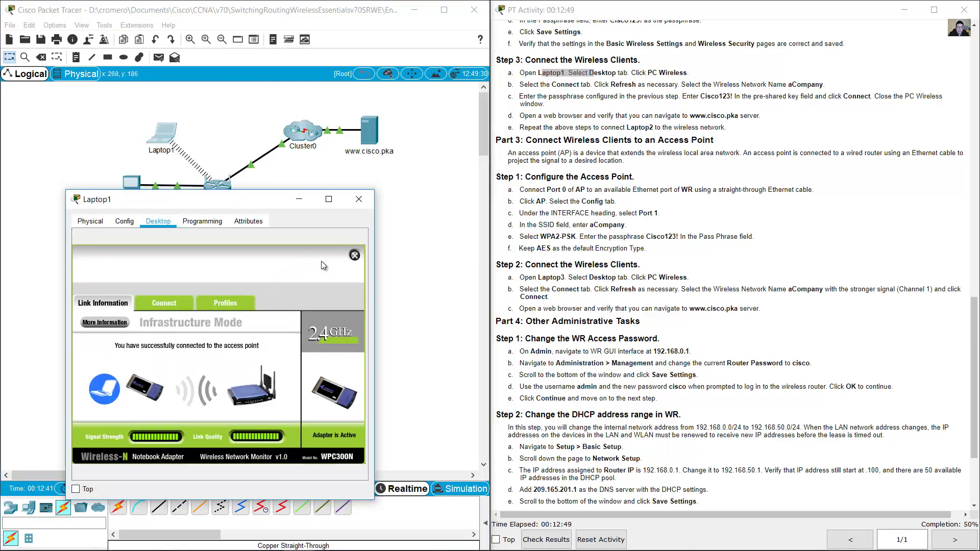
{"action": "left_click", "coordinate": [567, 120]}
{"action": "left_click_drag", "start_coordinate": [557, 119], "coordinate": [761, 117]}
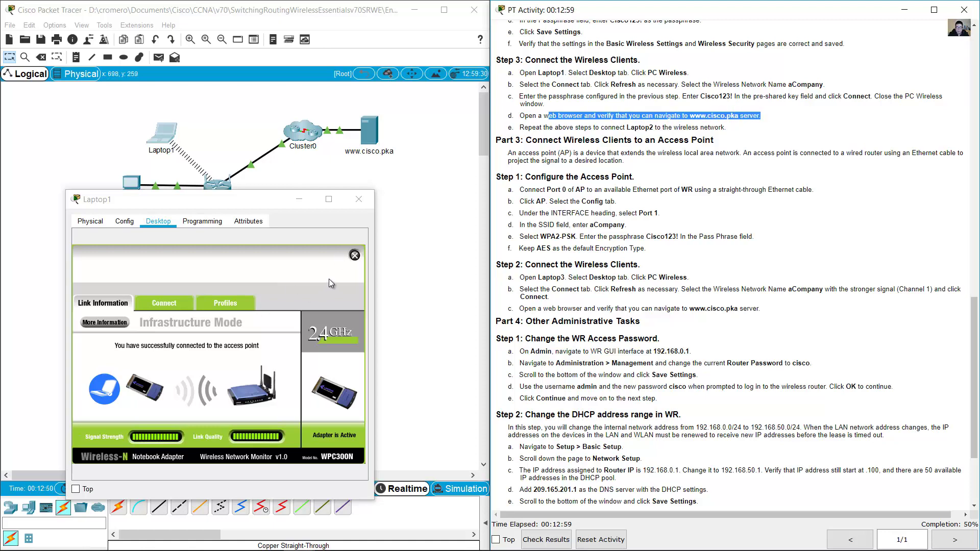
- Check Laptop1's IP configuration, showing DHCP address 192.168.0.101
{"action": "left_click", "coordinate": [355, 258]}
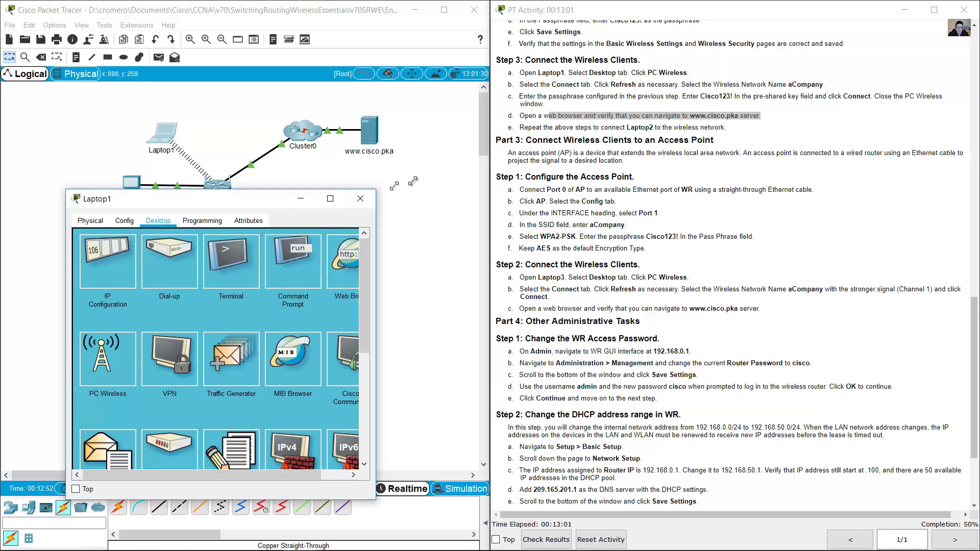
{"action": "left_click_drag", "start_coordinate": [374, 191], "coordinate": [466, 165]}
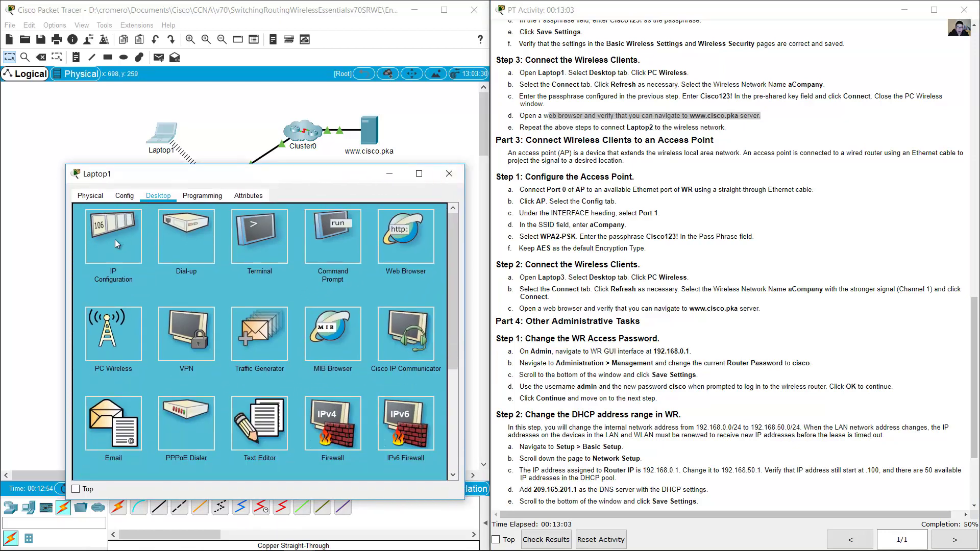
{"action": "left_click", "coordinate": [116, 244]}
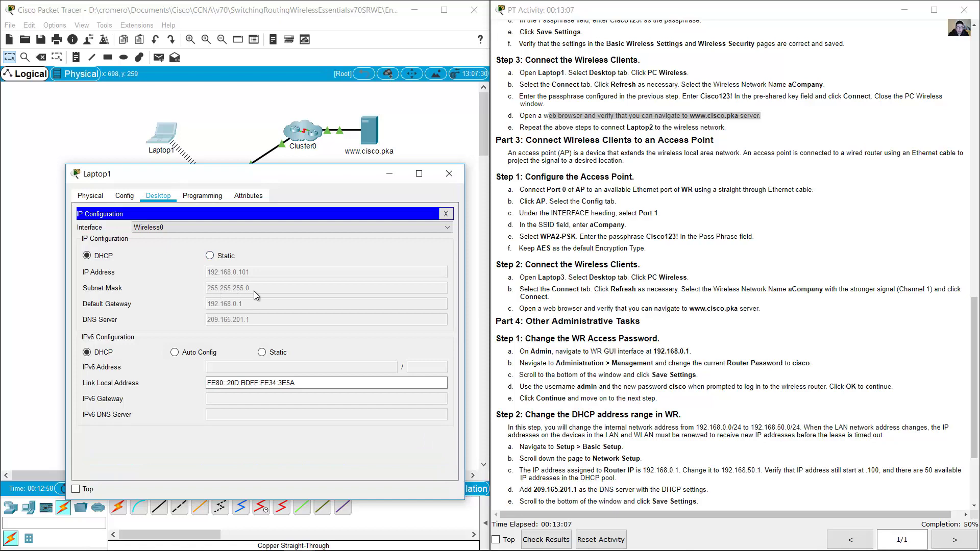
{"action": "left_click", "coordinate": [446, 215]}
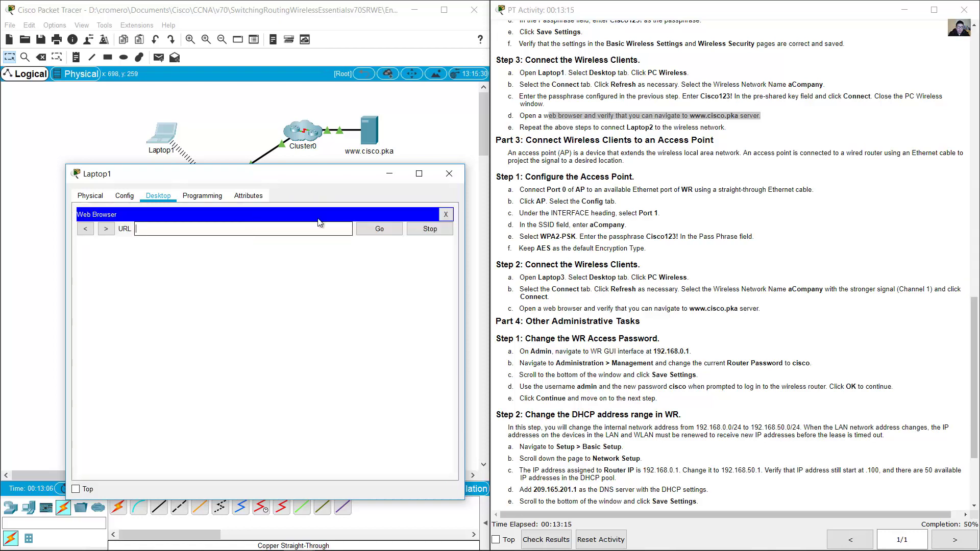
{"action": "type", "text": "www.cisco.pka"}
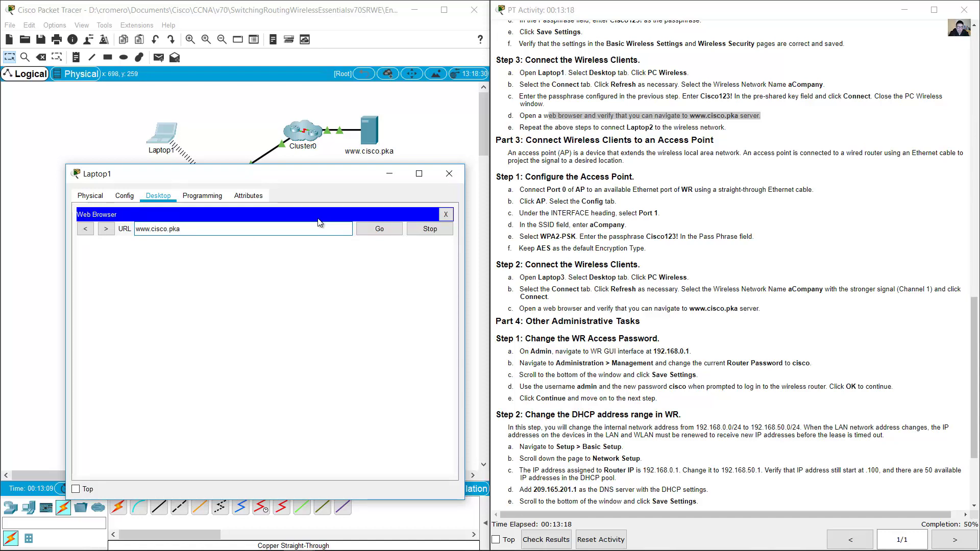
{"action": "key", "text": "Return"}
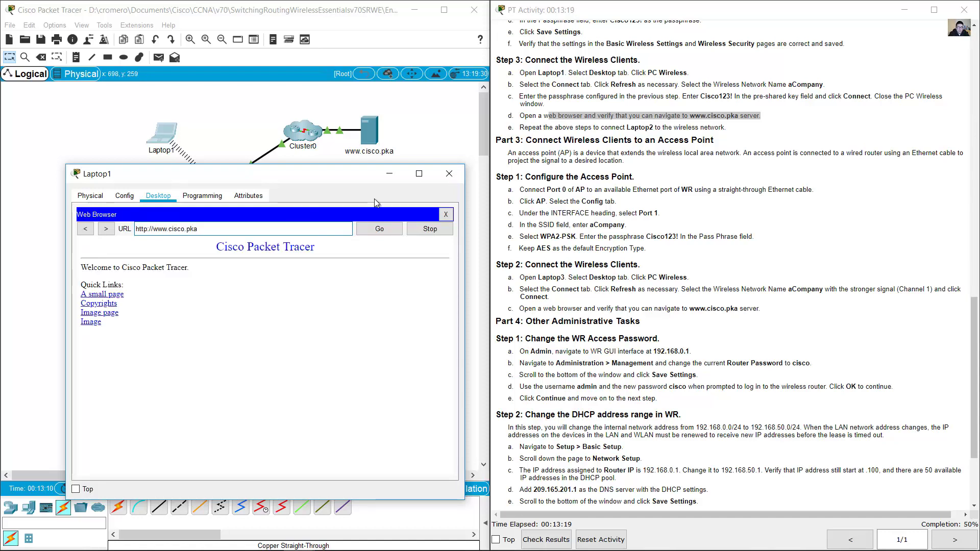
{"action": "left_click", "coordinate": [388, 177]}
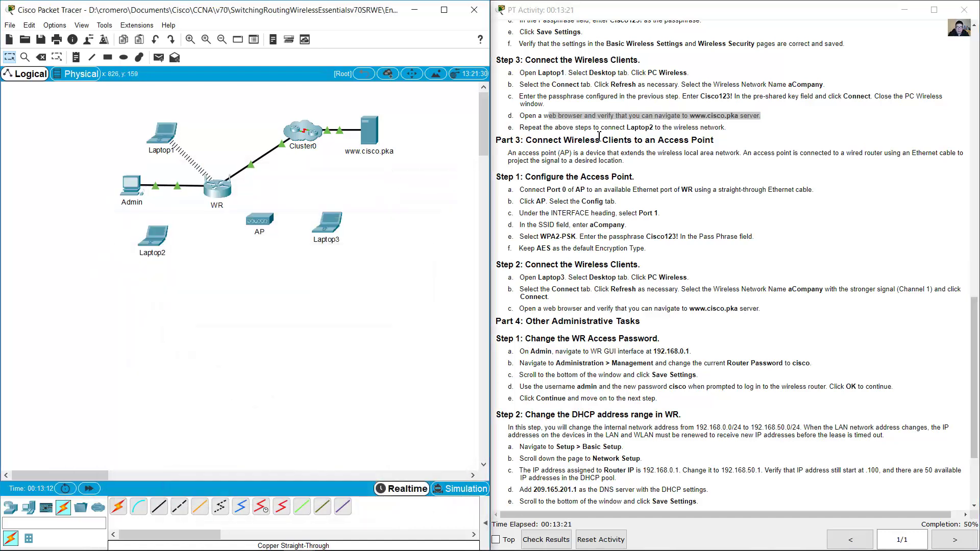
{"action": "left_click", "coordinate": [131, 189]}
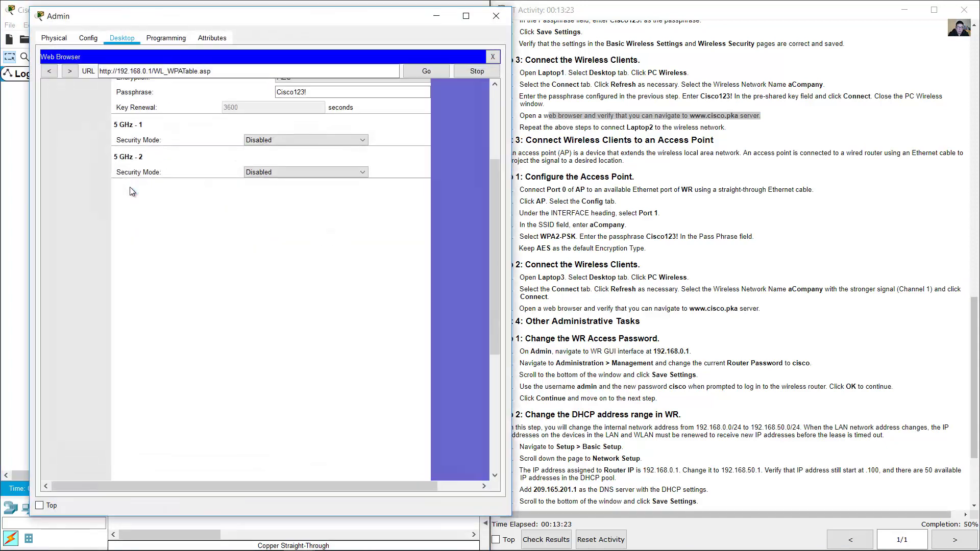
{"action": "left_click_drag", "start_coordinate": [496, 236], "coordinate": [495, 165]}
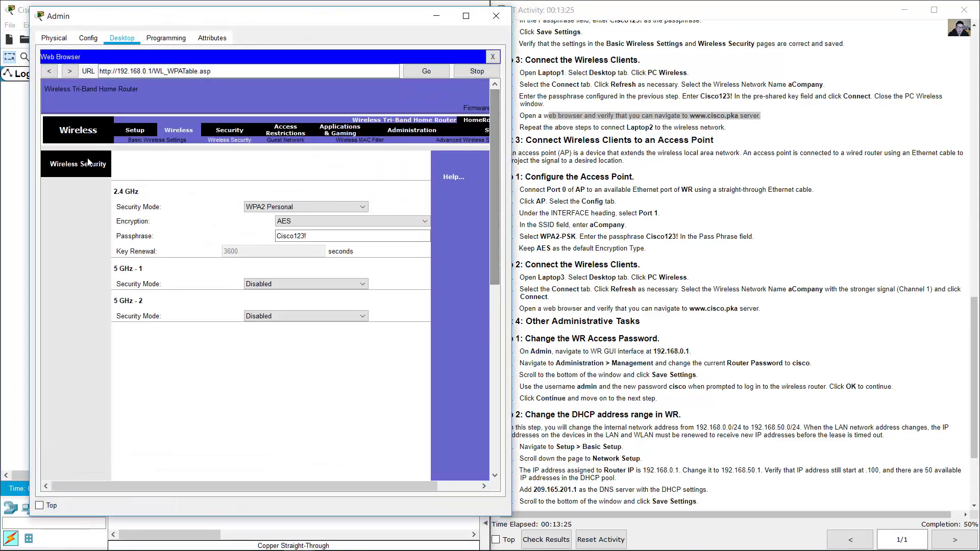
{"action": "left_click", "coordinate": [133, 132]}
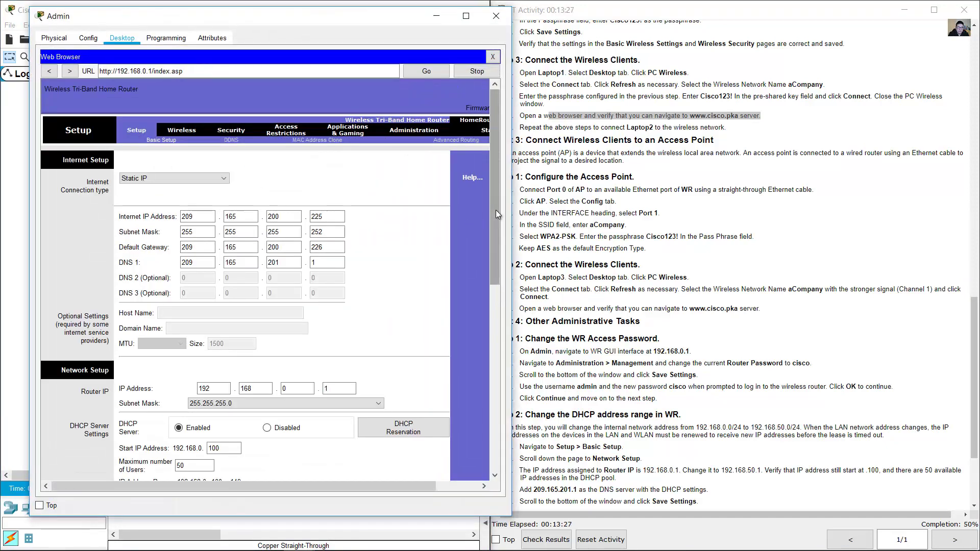
{"action": "left_click_drag", "start_coordinate": [495, 209], "coordinate": [492, 289]}
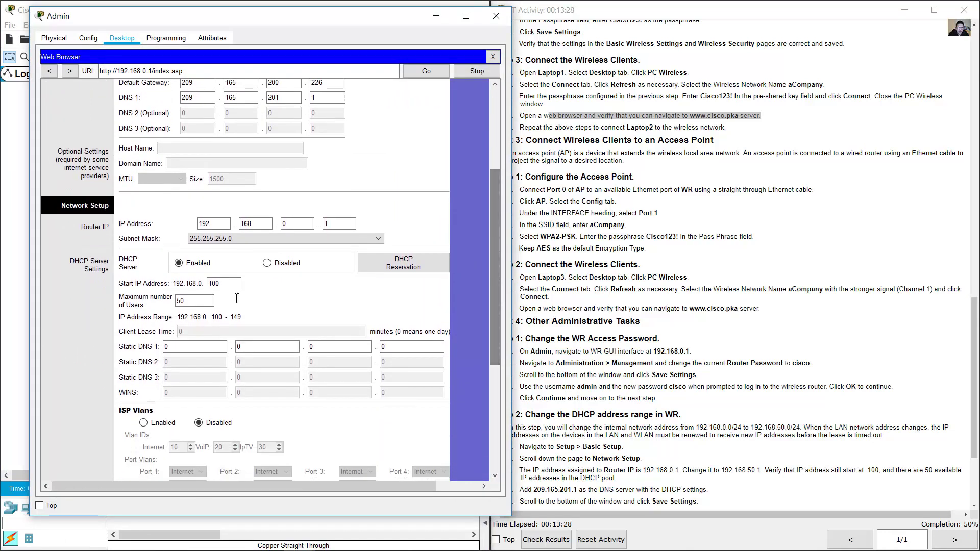
{"action": "left_click", "coordinate": [238, 351]}
{"action": "left_click_drag", "start_coordinate": [320, 351], "coordinate": [299, 351]}
{"action": "left_click_drag", "start_coordinate": [391, 351], "coordinate": [357, 347]}
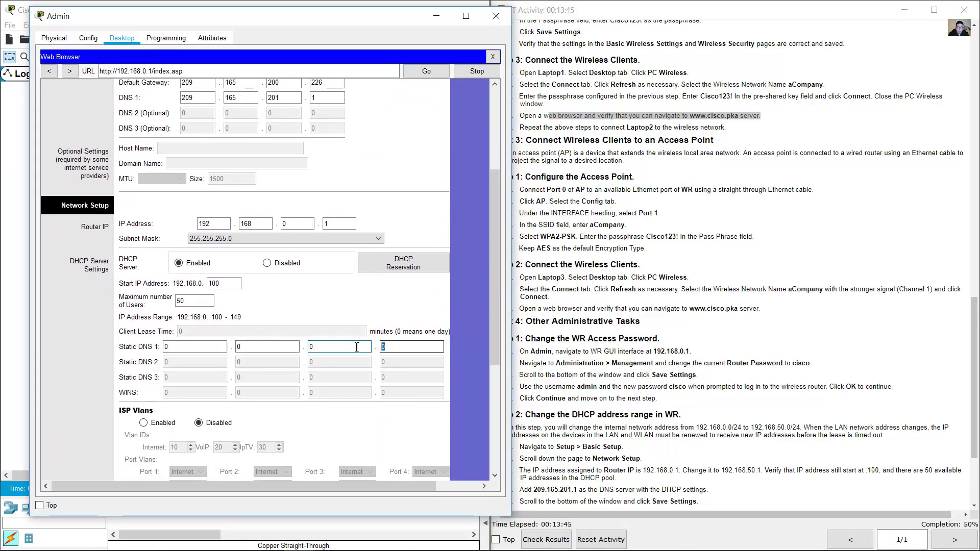
{"action": "left_click", "coordinate": [197, 97]}
{"action": "double_click", "coordinate": [198, 96]}
{"action": "scroll", "coordinate": [157, 161], "scroll_direction": "up", "scroll_amount": 3}
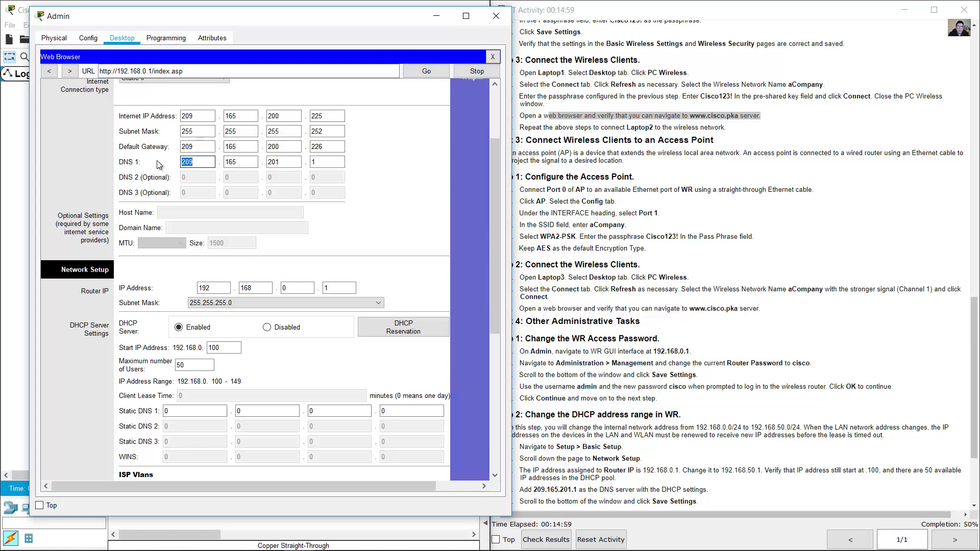
{"action": "left_click_drag", "start_coordinate": [252, 166], "coordinate": [199, 164]}
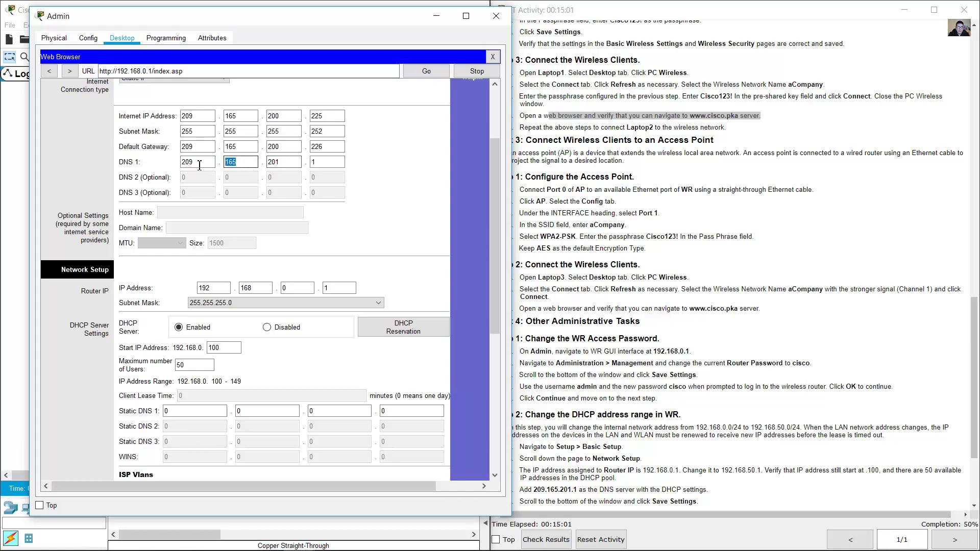
{"action": "left_click_drag", "start_coordinate": [285, 163], "coordinate": [238, 157]}
{"action": "left_click_drag", "start_coordinate": [332, 162], "coordinate": [282, 166]}
{"action": "left_click", "coordinate": [202, 165]}
{"action": "left_click_drag", "start_coordinate": [202, 164], "coordinate": [174, 165]}
{"action": "left_click_drag", "start_coordinate": [248, 165], "coordinate": [212, 164]}
{"action": "left_click", "coordinate": [289, 162]}
{"action": "left_click_drag", "start_coordinate": [326, 163], "coordinate": [287, 163]}
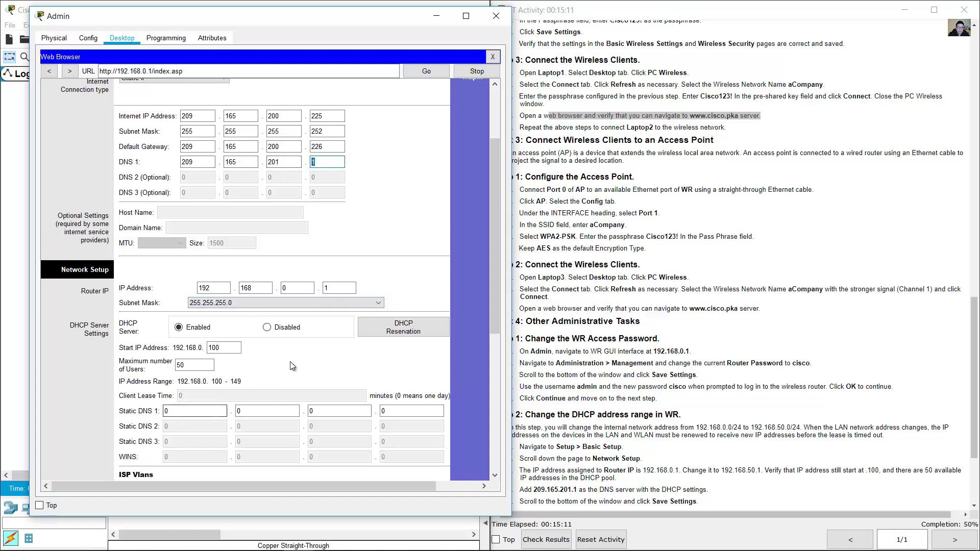
{"action": "left_click", "coordinate": [200, 410]}
{"action": "left_click", "coordinate": [438, 19]}
{"action": "left_click", "coordinate": [559, 139]}
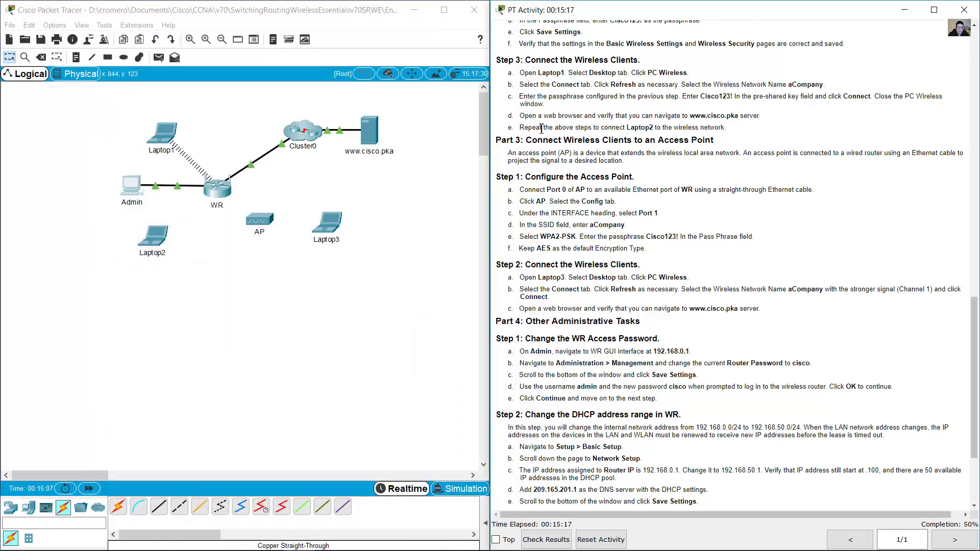
- Open Laptop2's IP Configuration, seeing only 169.254.104.87 with gateway 0.0.0.0, then close it
{"action": "left_click_drag", "start_coordinate": [609, 128], "coordinate": [680, 129]}
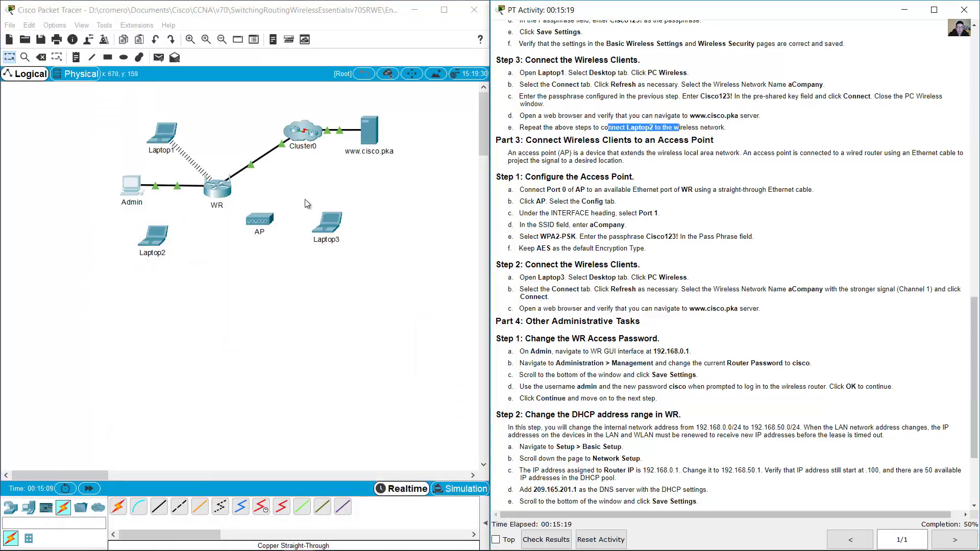
{"action": "left_click", "coordinate": [175, 225]}
{"action": "left_click", "coordinate": [164, 231]}
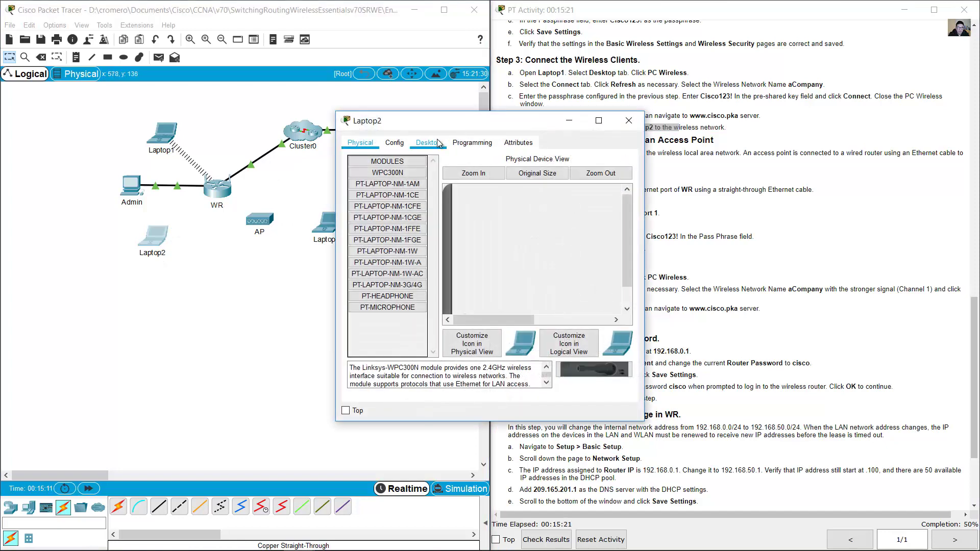
{"action": "left_click", "coordinate": [437, 142]}
{"action": "left_click", "coordinate": [388, 190]}
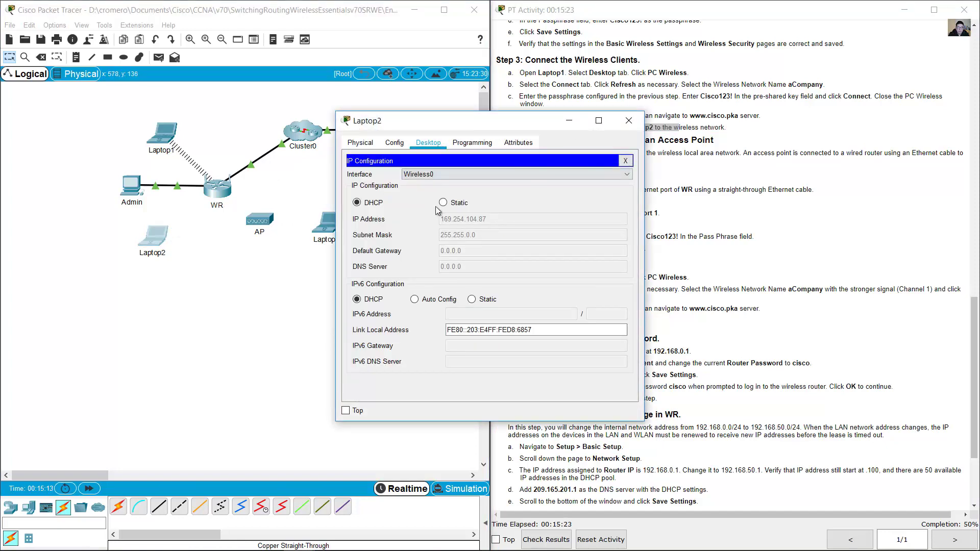
{"action": "left_click", "coordinate": [625, 162]}
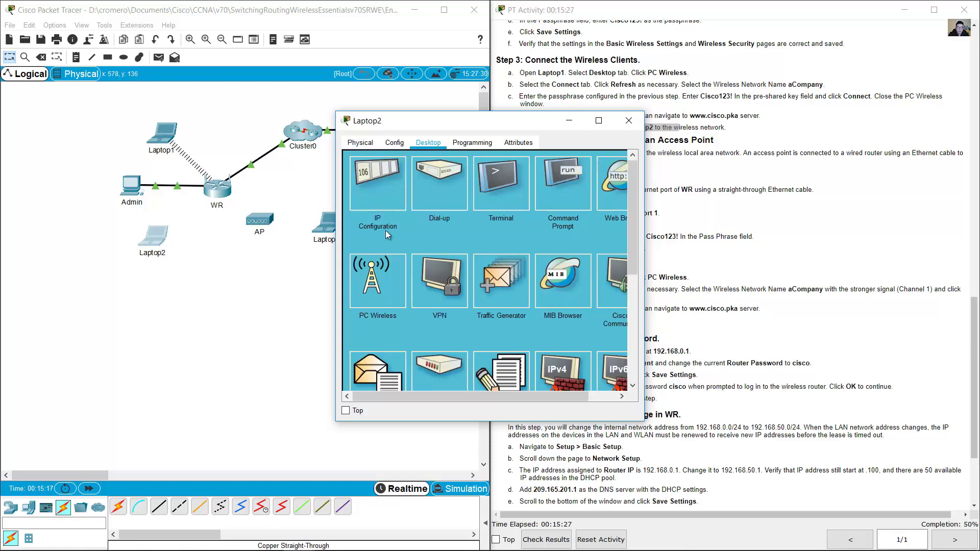
- Join Laptop2 to aCompany via PC Wireless using the WPA2 pre-shared key, then close its window
{"action": "left_click", "coordinate": [375, 292]}
{"action": "left_click", "coordinate": [434, 225]}
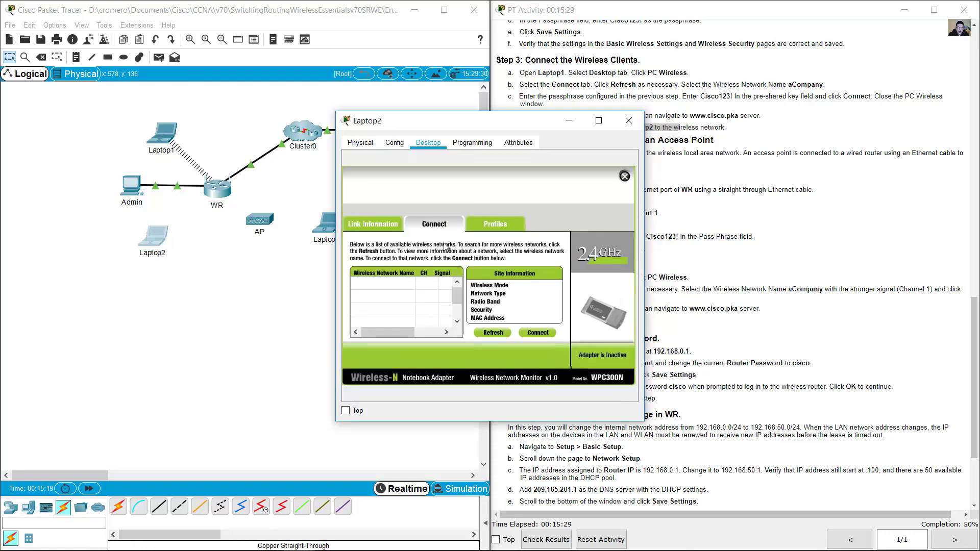
{"action": "left_click", "coordinate": [494, 332]}
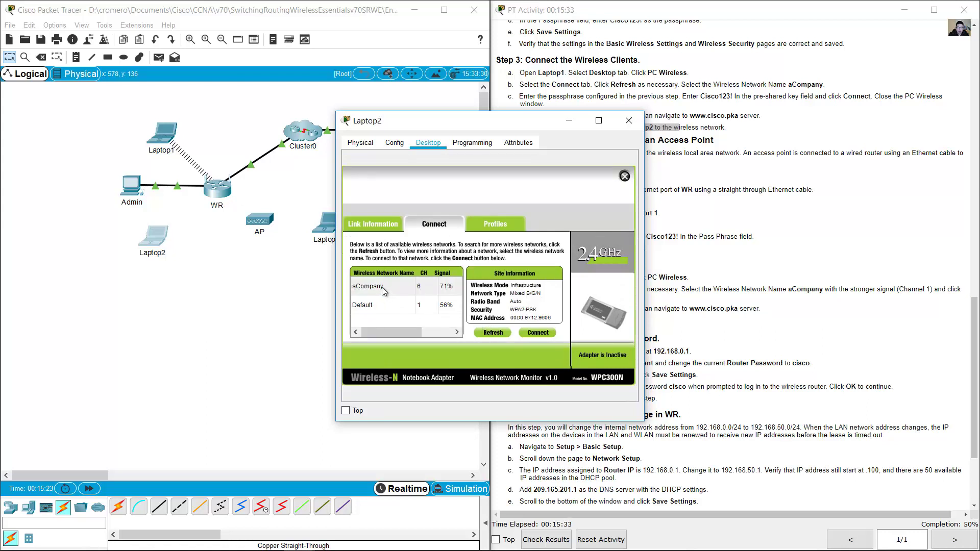
{"action": "left_click", "coordinate": [381, 289]}
{"action": "left_click", "coordinate": [541, 332]}
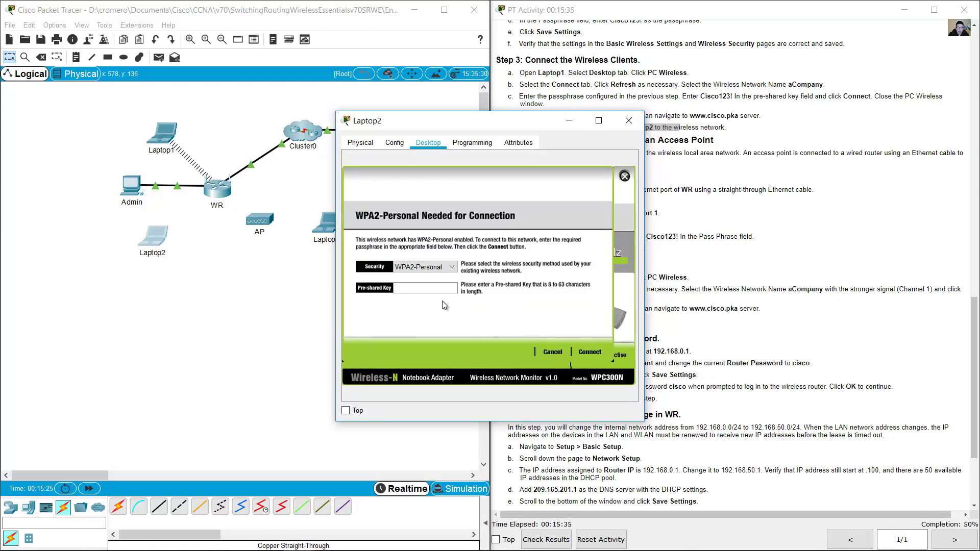
{"action": "left_click", "coordinate": [434, 289]}
{"action": "type", "text": "Cisco1"}
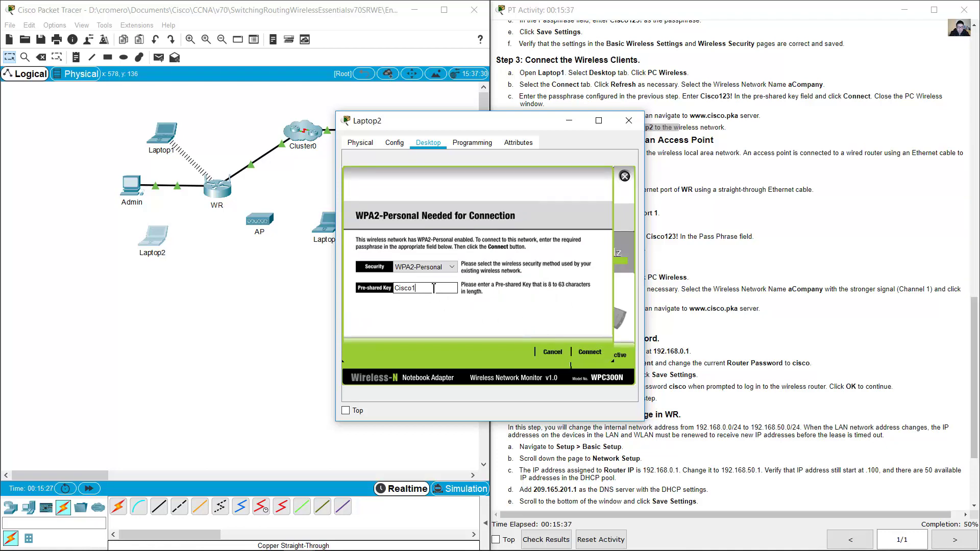
{"action": "type", "text": "23!"}
{"action": "left_click", "coordinate": [592, 354]}
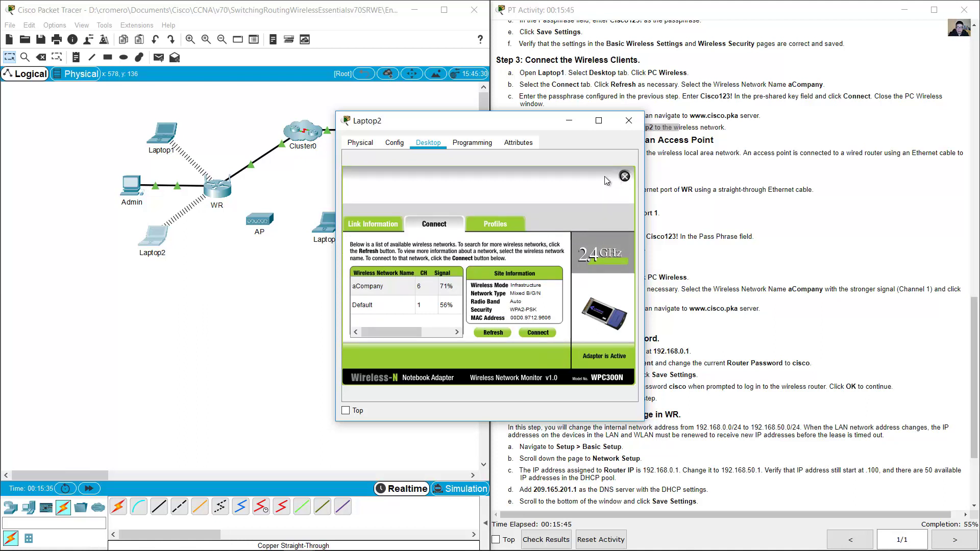
{"action": "left_click", "coordinate": [629, 120]}
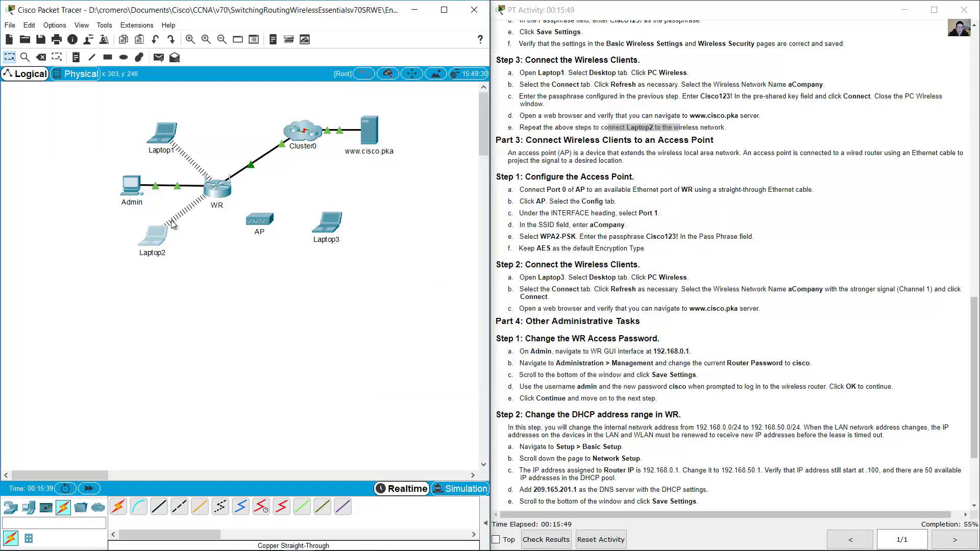
- Confirm Laptop2's IP configuration now shows DHCP address 192.168.0.102
{"action": "left_click", "coordinate": [153, 238]}
{"action": "left_click", "coordinate": [394, 192]}
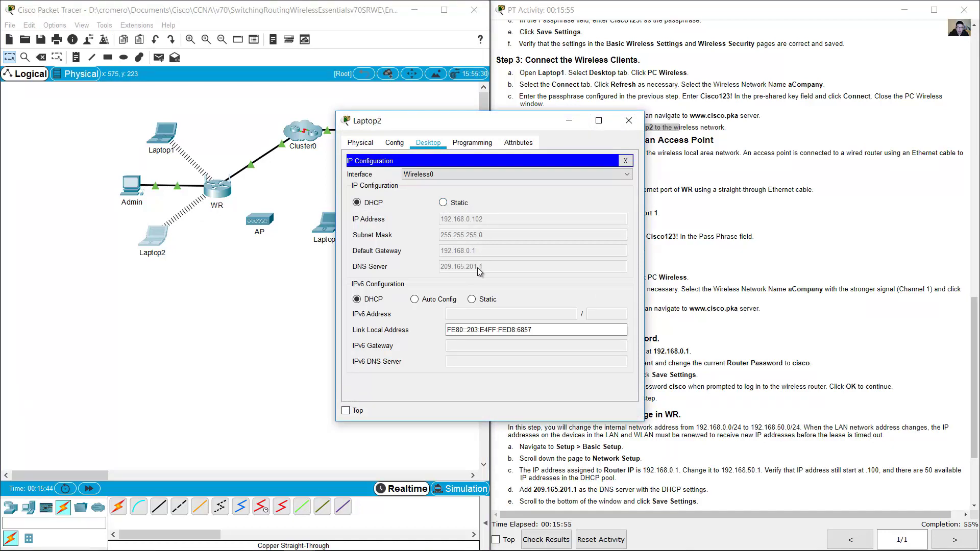
{"action": "left_click", "coordinate": [628, 161]}
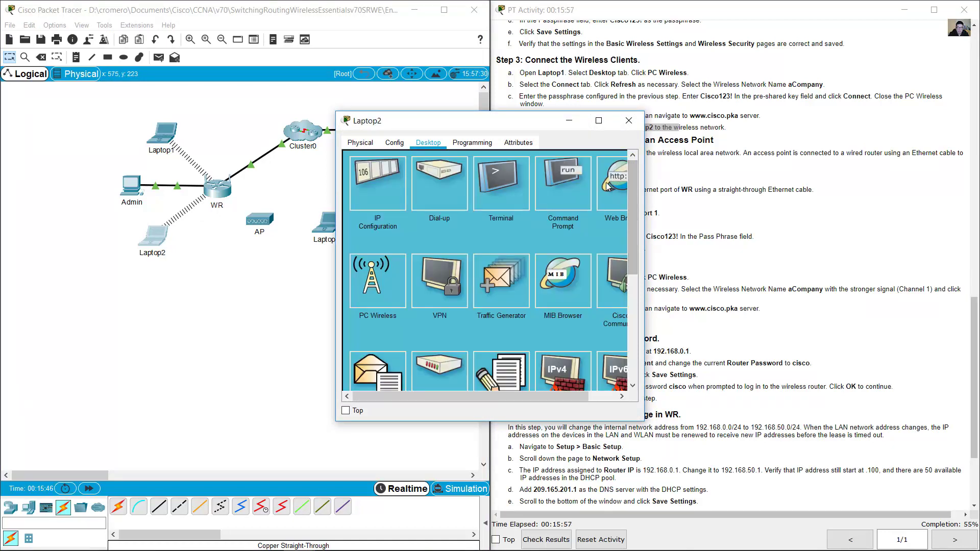
{"action": "left_click", "coordinate": [608, 186]}
{"action": "left_click", "coordinate": [507, 177]}
{"action": "type", "text": "www.cisco.pka"}
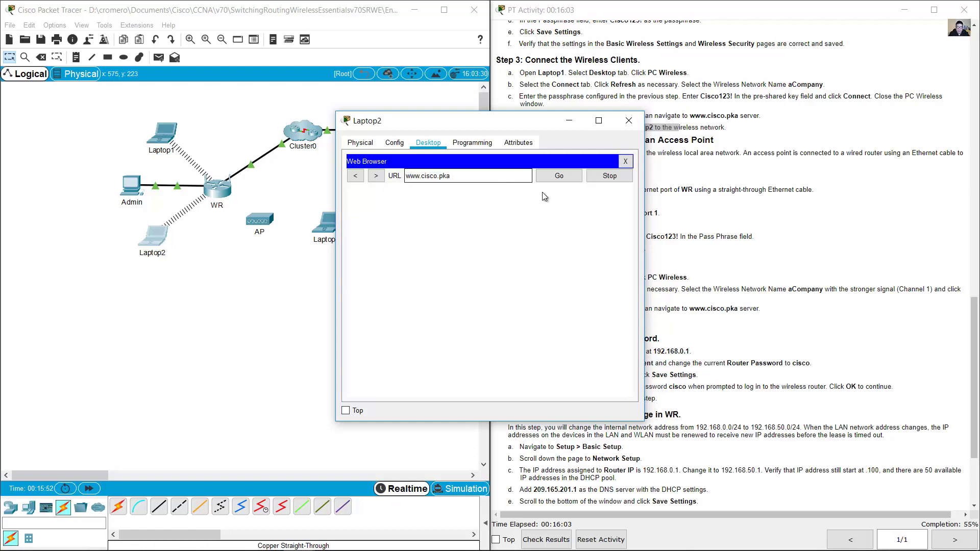
{"action": "left_click", "coordinate": [568, 175]}
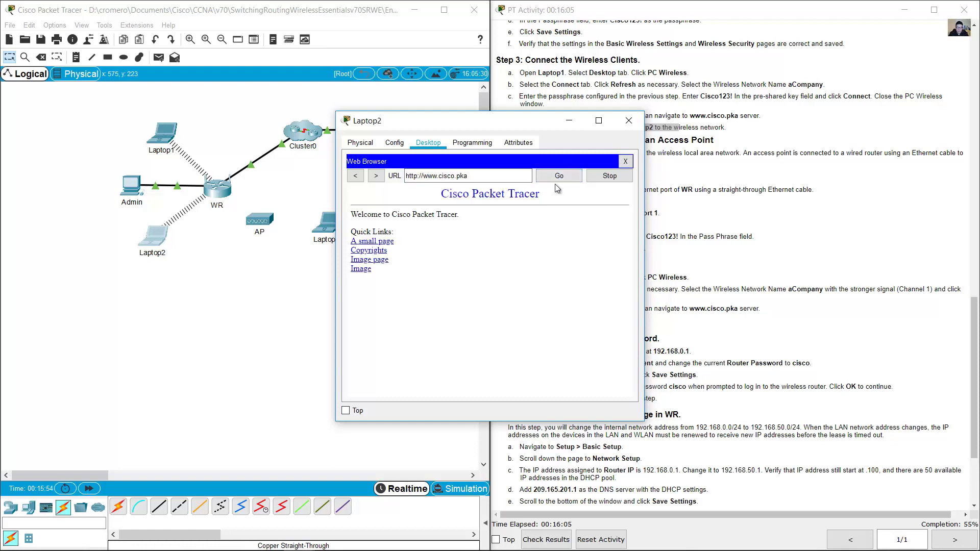
{"action": "left_click", "coordinate": [629, 121]}
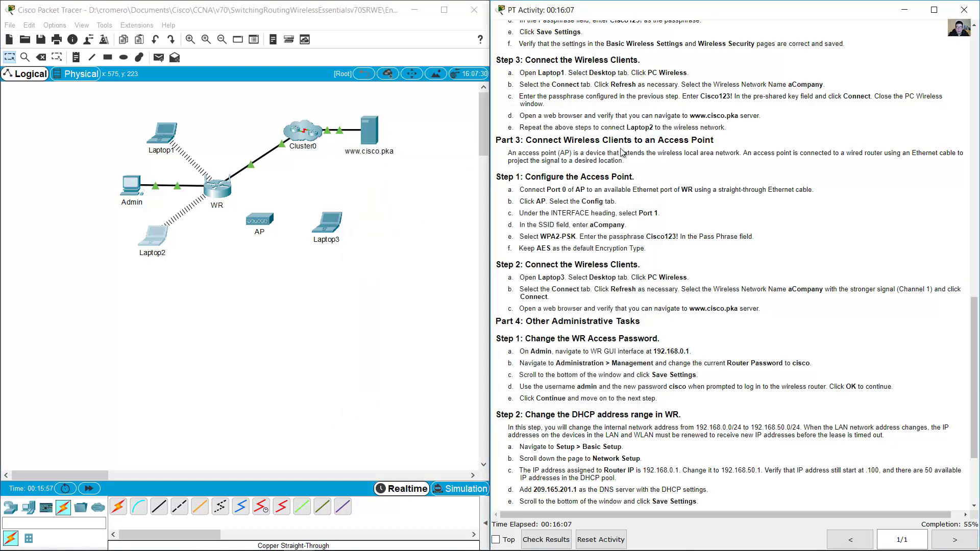
- Read the Part 3 instructions on configuring the access point, then return to the topology
{"action": "scroll", "coordinate": [623, 149], "scroll_direction": "down", "scroll_amount": 2}
{"action": "left_click_drag", "start_coordinate": [532, 79], "coordinate": [715, 86]}
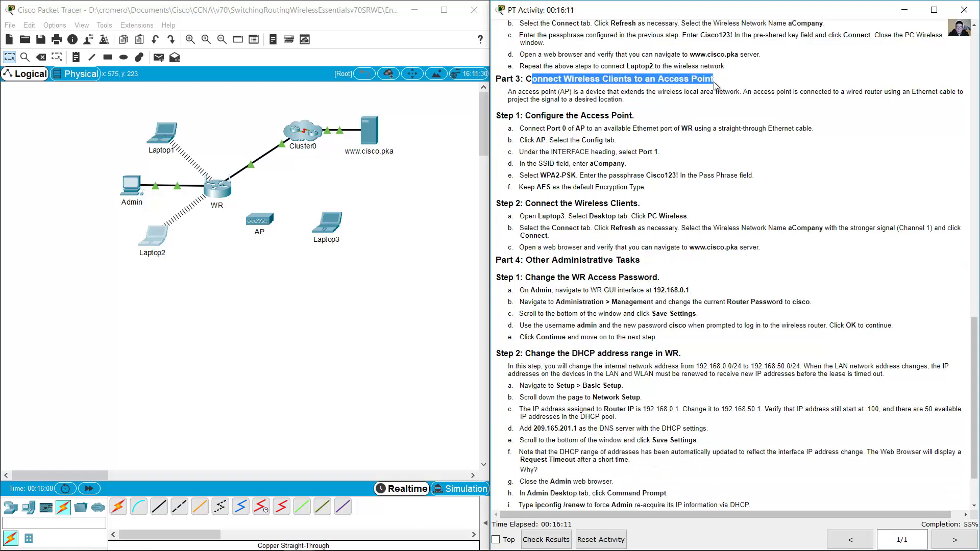
{"action": "left_click", "coordinate": [697, 113]}
{"action": "left_click_drag", "start_coordinate": [512, 92], "coordinate": [662, 107]}
{"action": "left_click", "coordinate": [664, 106]}
{"action": "scroll", "coordinate": [663, 106], "scroll_direction": "down", "scroll_amount": 2}
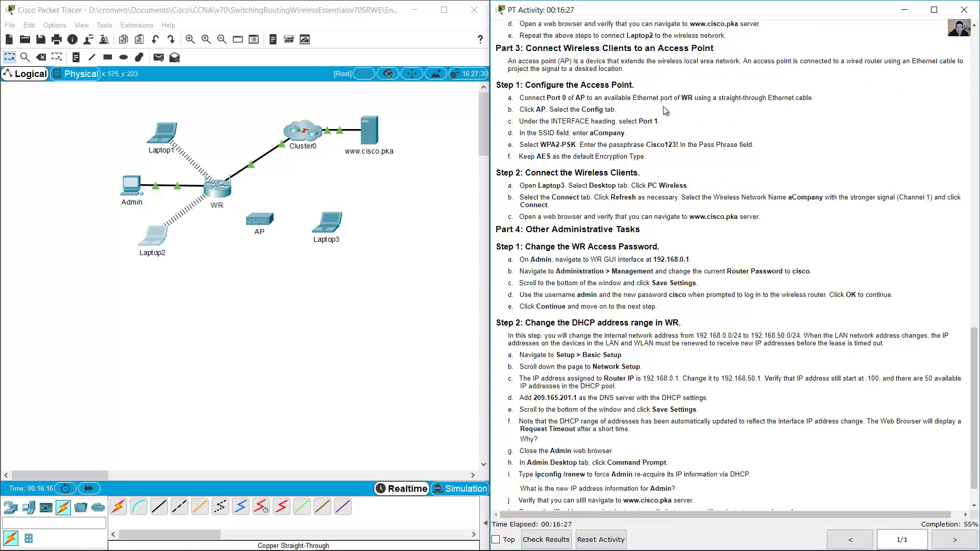
{"action": "scroll", "coordinate": [537, 69], "scroll_direction": "up", "scroll_amount": 1}
{"action": "left_click_drag", "start_coordinate": [528, 84], "coordinate": [635, 85]}
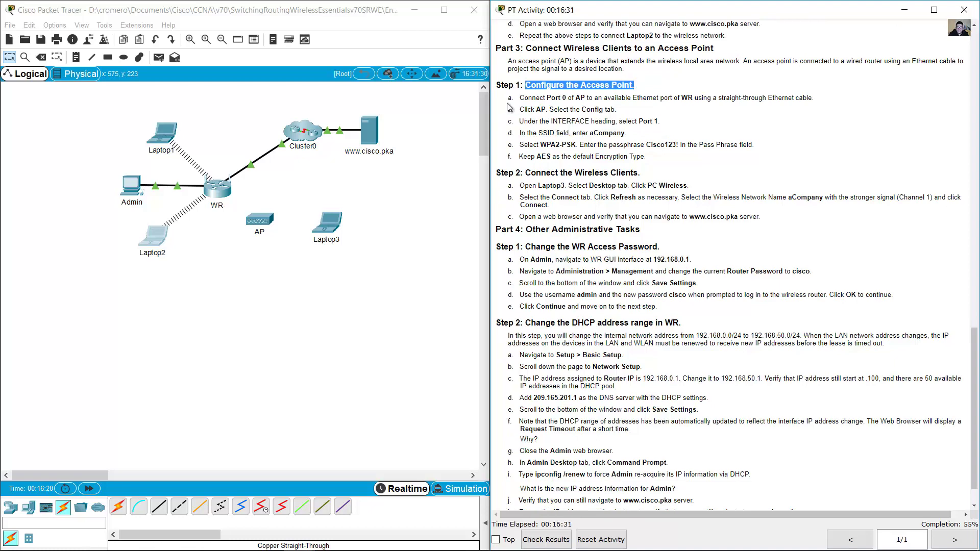
{"action": "left_click_drag", "start_coordinate": [519, 98], "coordinate": [694, 101]}
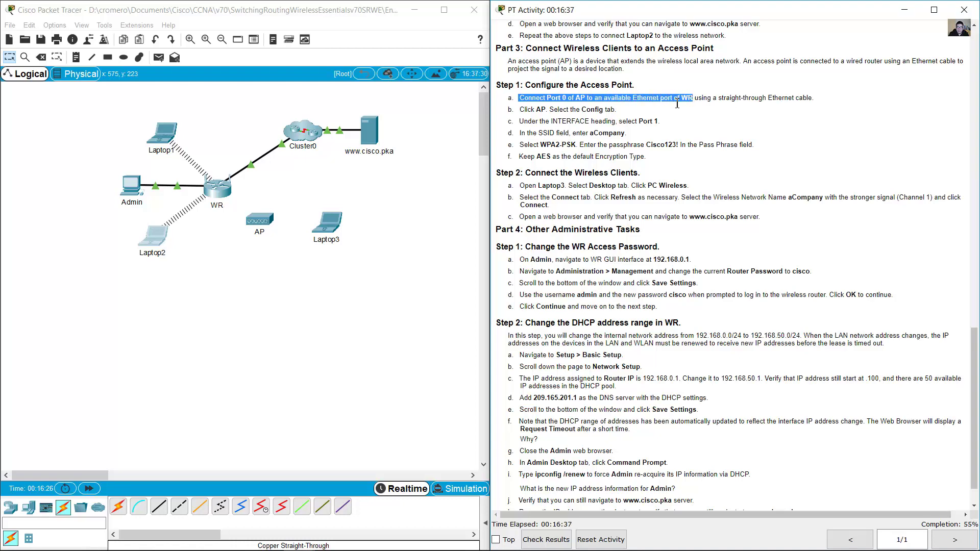
{"action": "left_click", "coordinate": [429, 247]}
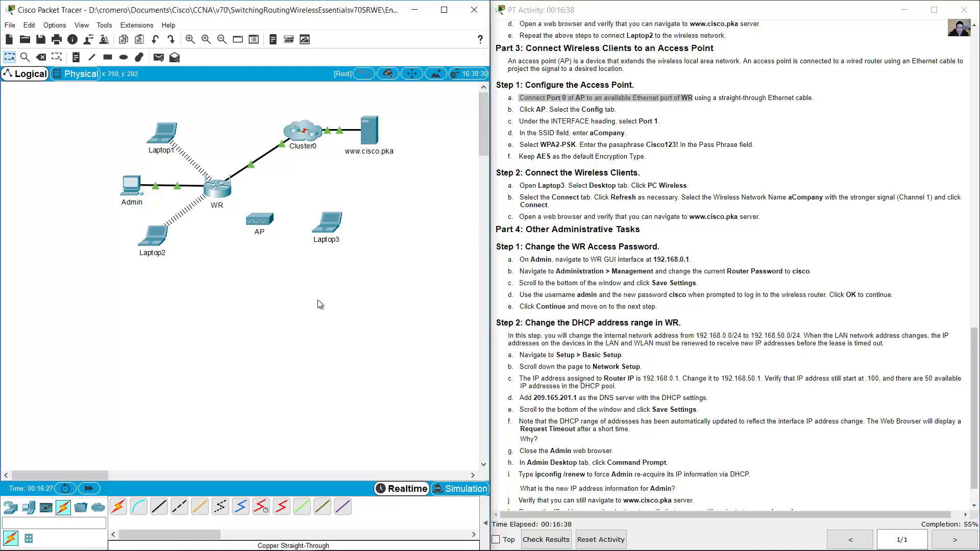
- Cable AP Port 0 to WR GigabitEthernet 2 with a Copper Straight-Through cable
{"action": "left_click", "coordinate": [159, 510]}
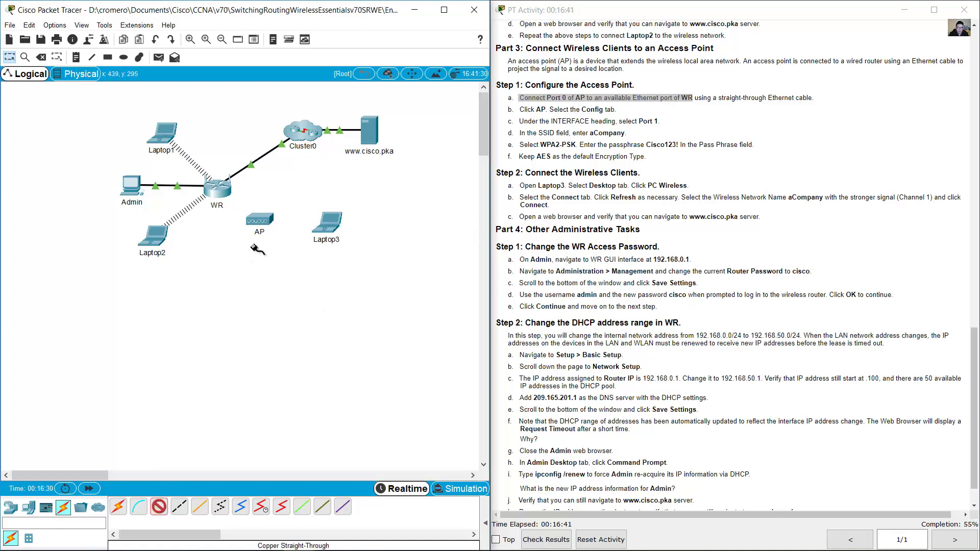
{"action": "left_click", "coordinate": [260, 216]}
{"action": "left_click", "coordinate": [288, 224]}
{"action": "left_click", "coordinate": [218, 189]}
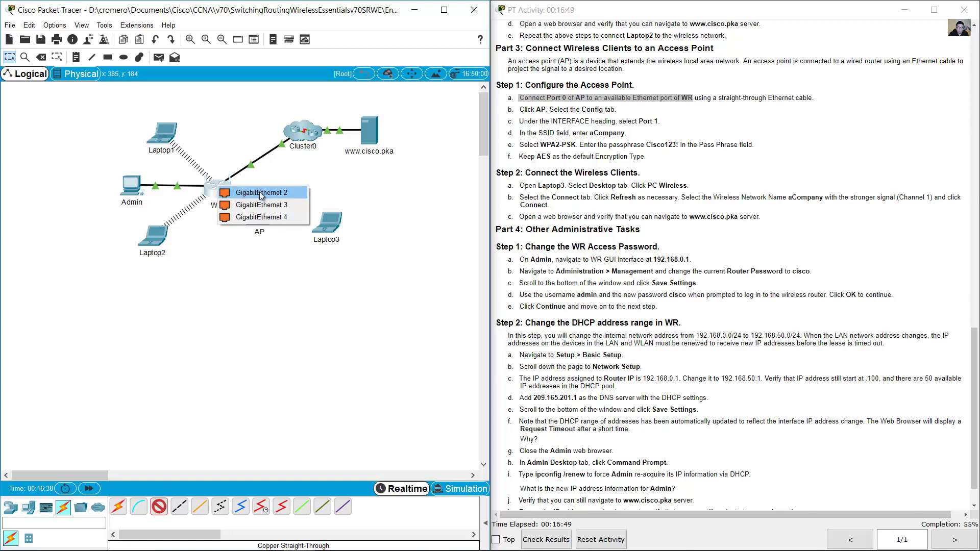
{"action": "left_click", "coordinate": [260, 193]}
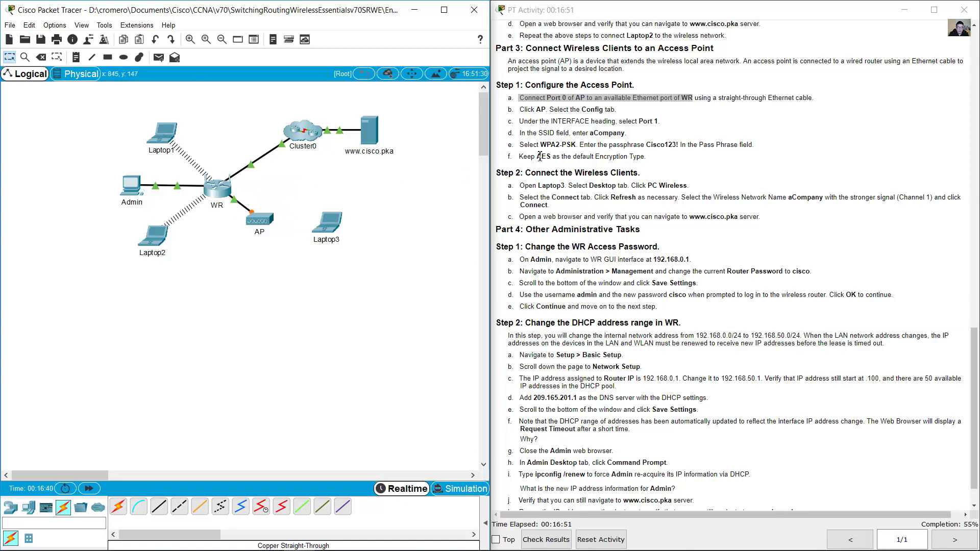
- Bring up the AP's Config settings for its Port 1 wireless interface
{"action": "left_click_drag", "start_coordinate": [538, 110], "coordinate": [615, 110]}
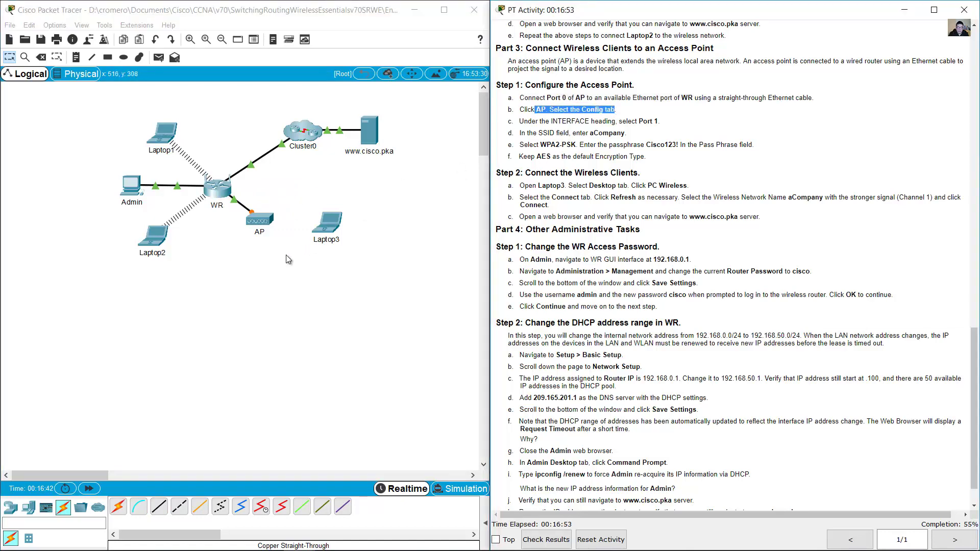
{"action": "left_click", "coordinate": [272, 223]}
{"action": "left_click_drag", "start_coordinate": [419, 137], "coordinate": [197, 265]}
{"action": "left_click", "coordinate": [166, 280]}
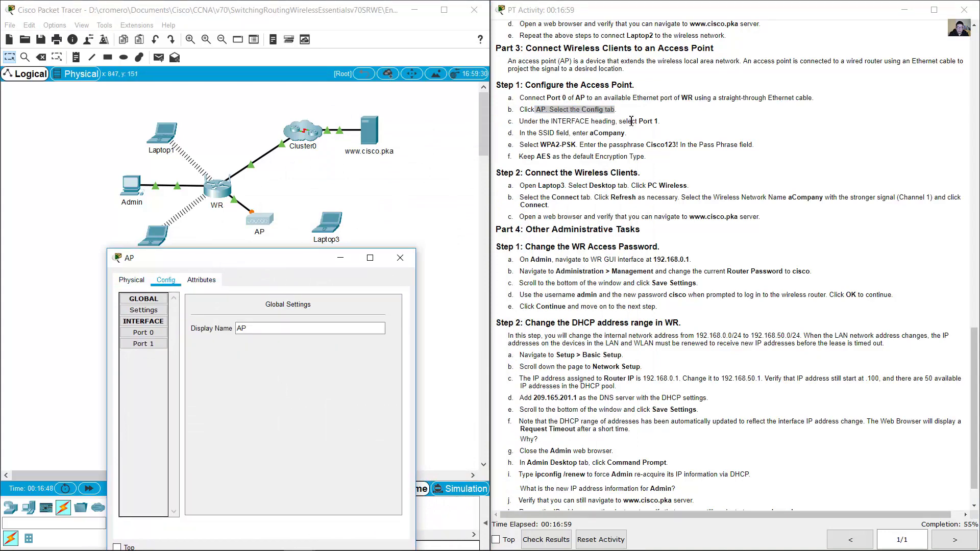
{"action": "left_click_drag", "start_coordinate": [632, 121], "coordinate": [660, 122]}
{"action": "left_click", "coordinate": [143, 333]}
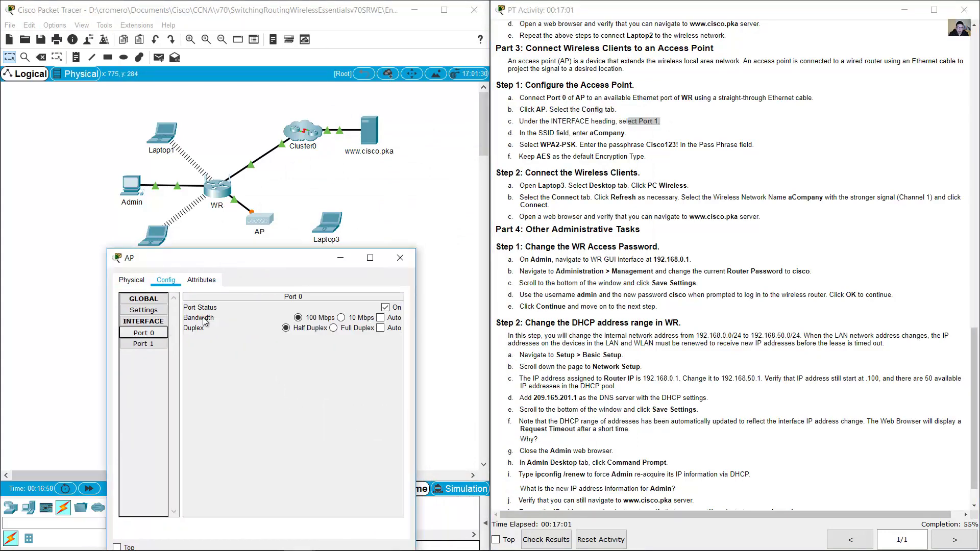
{"action": "left_click", "coordinate": [146, 344]}
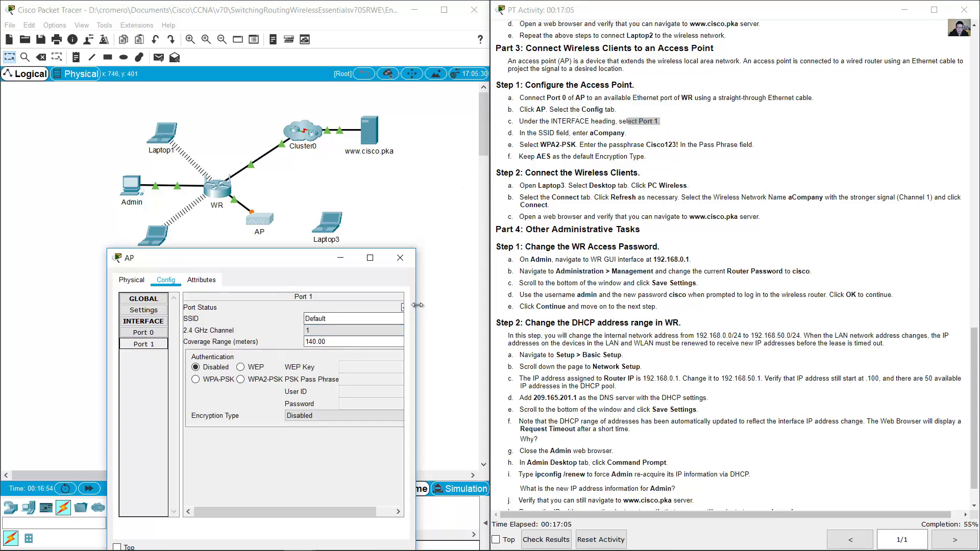
{"action": "left_click_drag", "start_coordinate": [417, 306], "coordinate": [502, 305]}
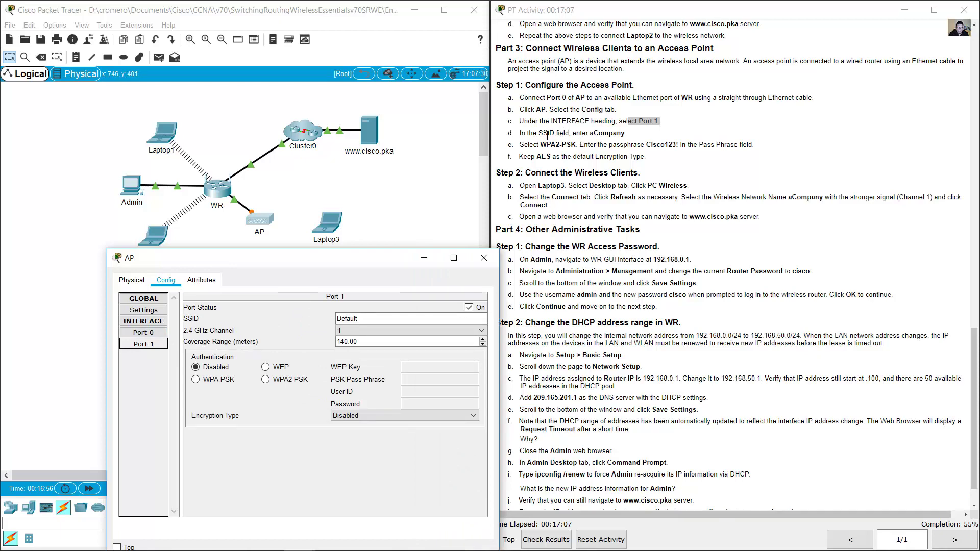
{"action": "left_click_drag", "start_coordinate": [545, 134], "coordinate": [643, 138]}
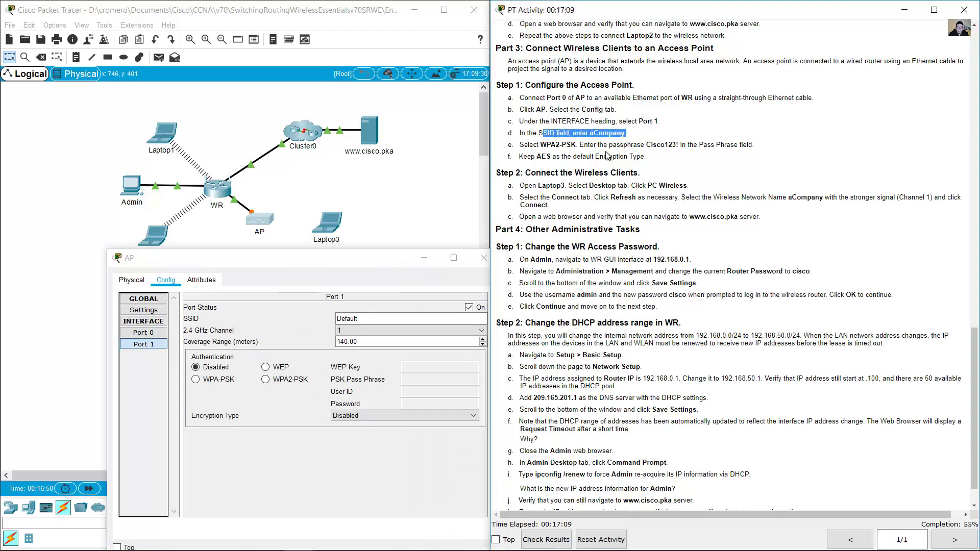
- Set Port 1 SSID to aCompany with WPA2-PSK, the passphrase, and AES encryption
{"action": "double_click", "coordinate": [348, 319]}
{"action": "type", "text": "aCompany"}
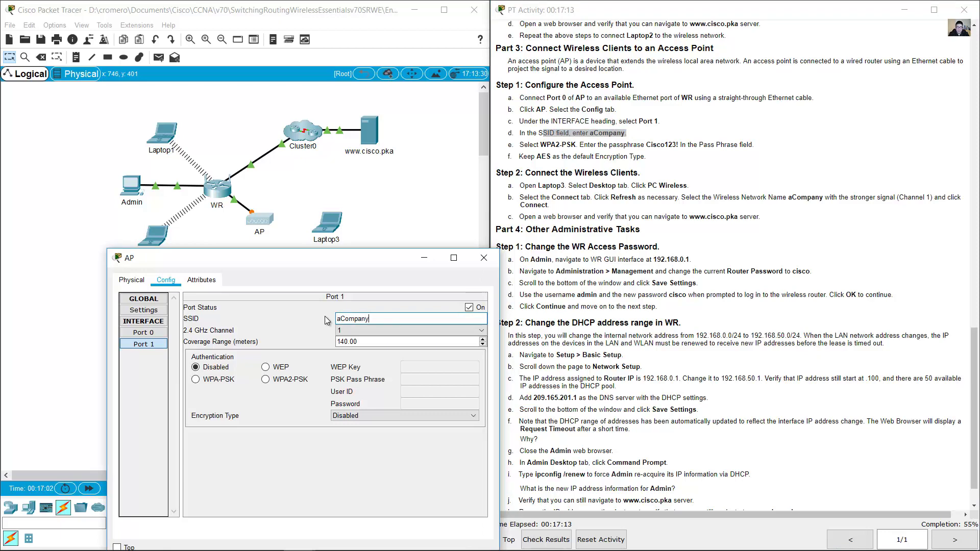
{"action": "left_click_drag", "start_coordinate": [540, 145], "coordinate": [580, 142]}
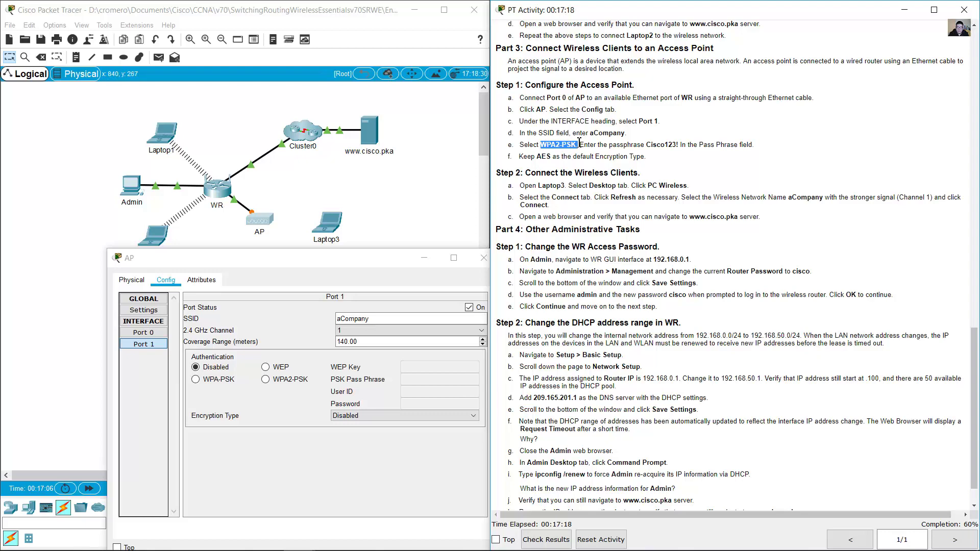
{"action": "left_click", "coordinate": [280, 383]}
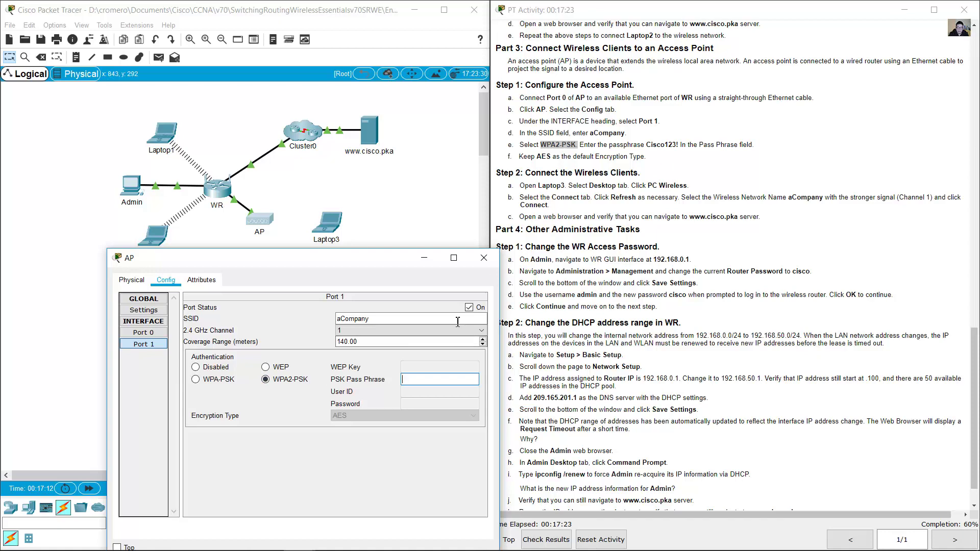
{"action": "left_click", "coordinate": [447, 383]}
{"action": "type", "text": "Cisco123!"}
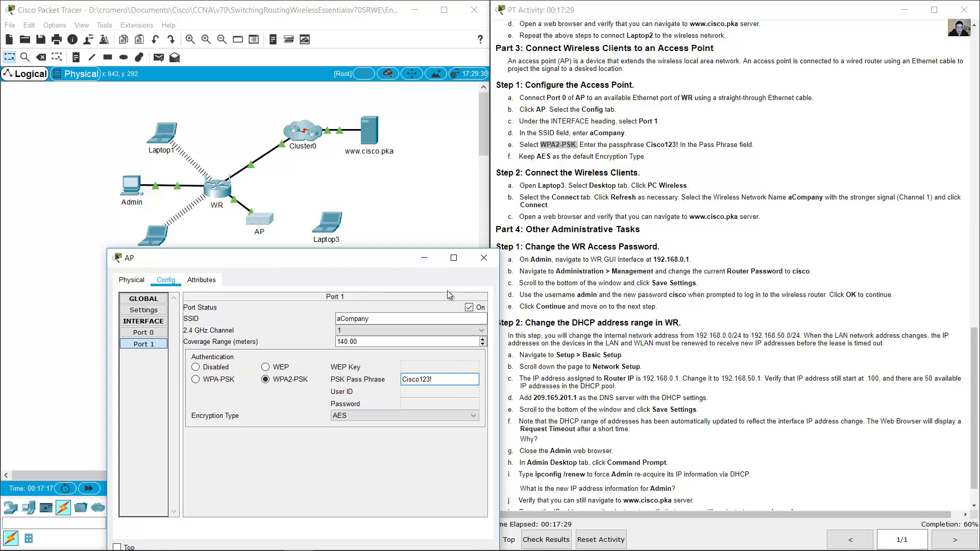
{"action": "left_click", "coordinate": [401, 418]}
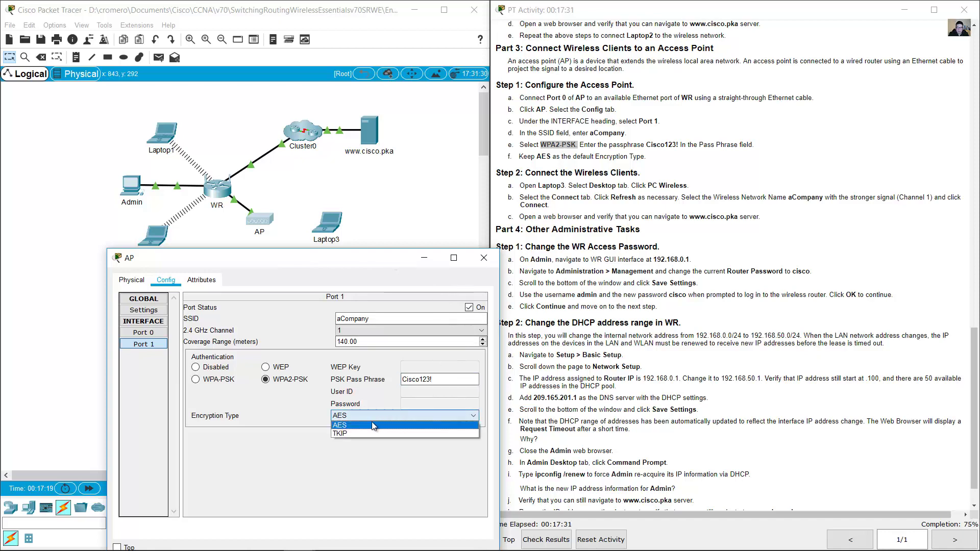
{"action": "left_click", "coordinate": [371, 424]}
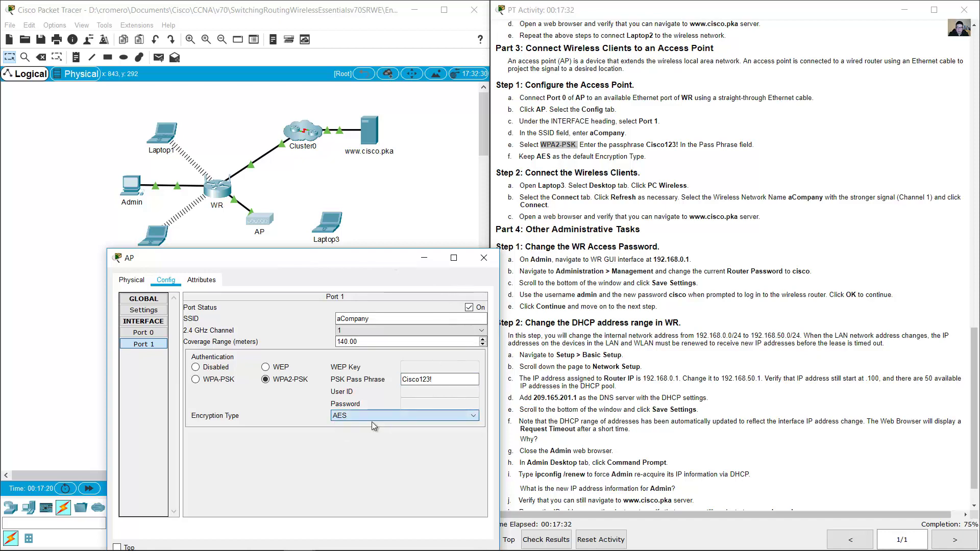
{"action": "left_click", "coordinate": [484, 257]}
{"action": "left_click", "coordinate": [612, 223]}
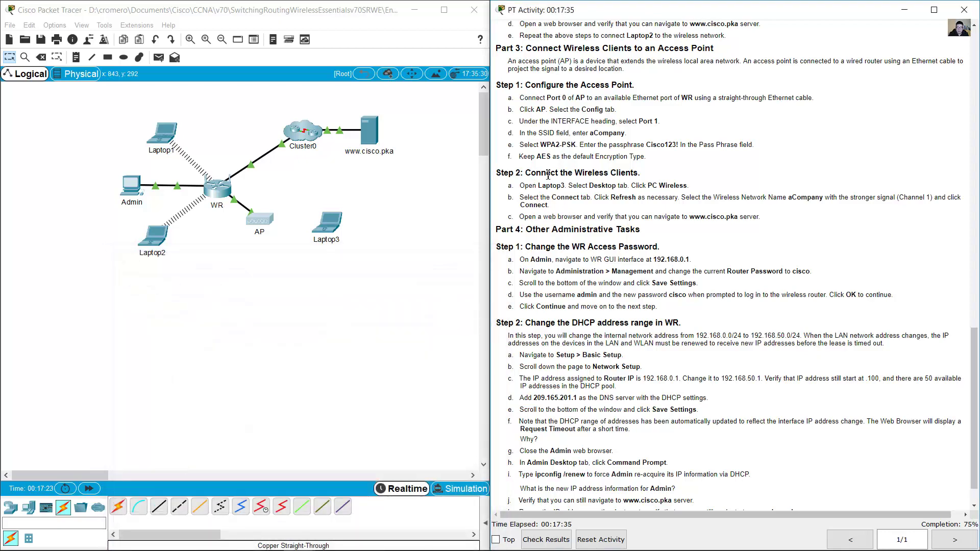
- Open Laptop3's PC Wireless utility on its Connect tab
{"action": "left_click_drag", "start_coordinate": [531, 174], "coordinate": [640, 174]}
{"action": "scroll", "coordinate": [760, 197], "scroll_direction": "down", "scroll_amount": 1}
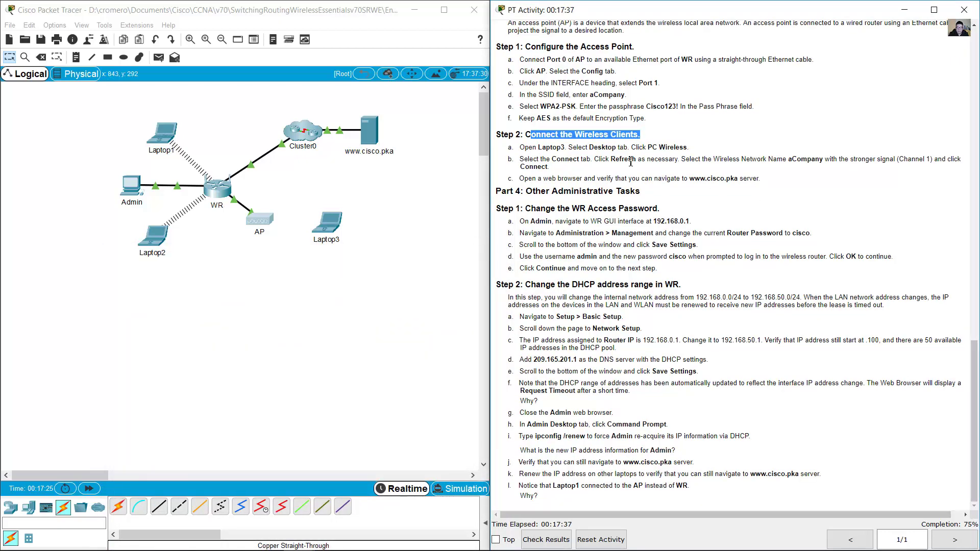
{"action": "left_click_drag", "start_coordinate": [543, 148], "coordinate": [561, 151]}
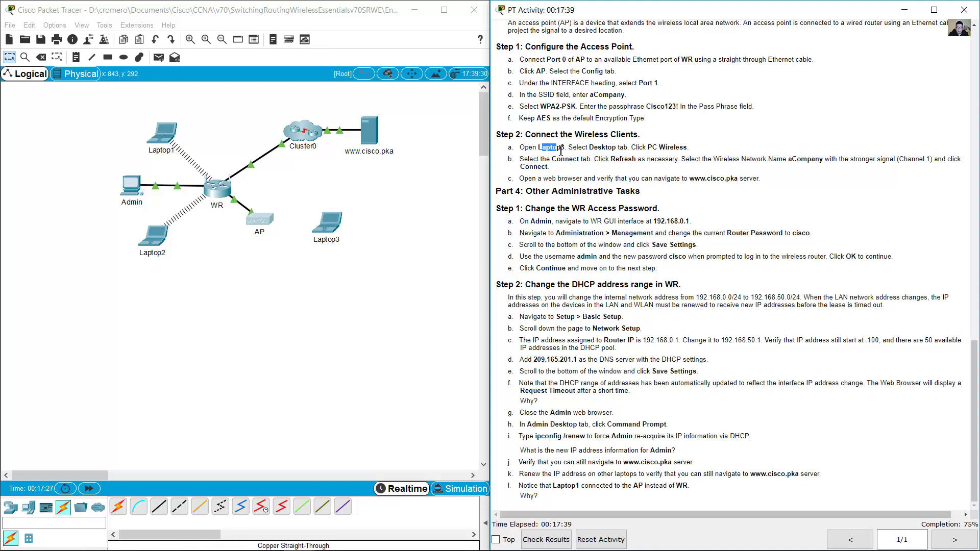
{"action": "left_click", "coordinate": [609, 170]}
{"action": "left_click", "coordinate": [327, 223]}
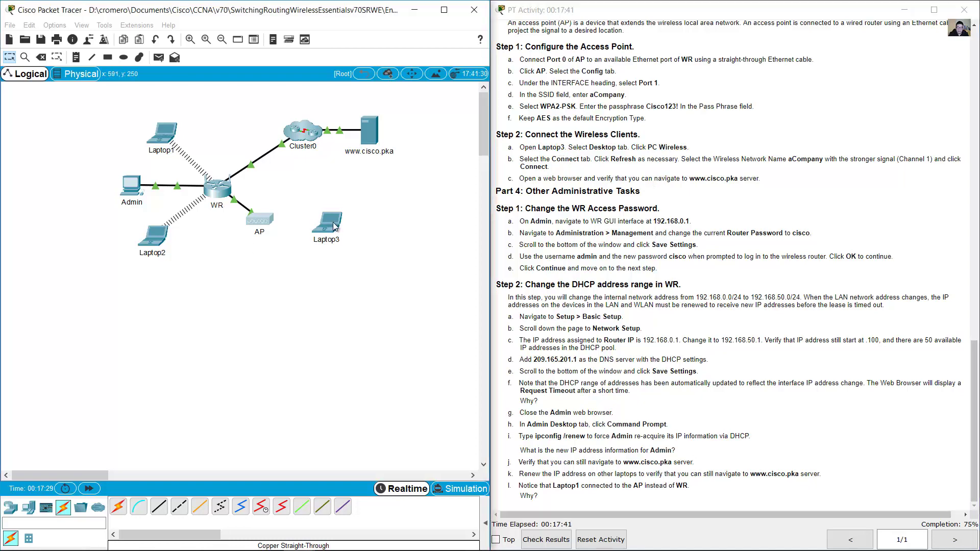
{"action": "left_click_drag", "start_coordinate": [458, 132], "coordinate": [199, 274]}
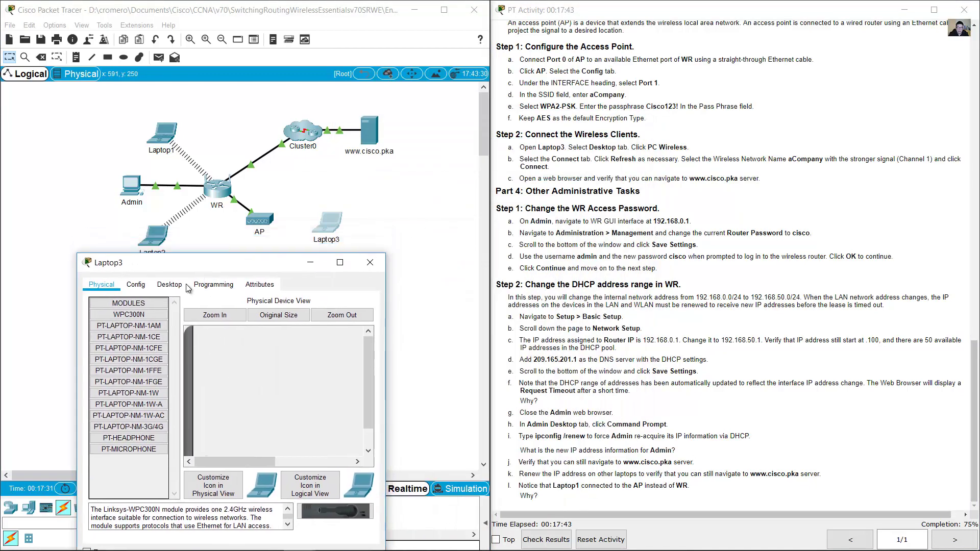
{"action": "left_click", "coordinate": [174, 285]}
{"action": "left_click", "coordinate": [122, 408]}
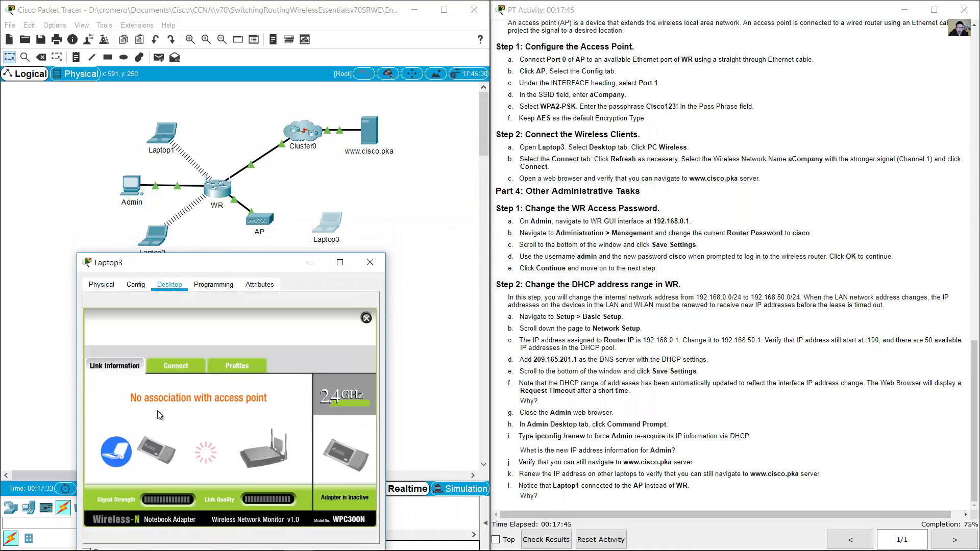
{"action": "left_click", "coordinate": [172, 367]}
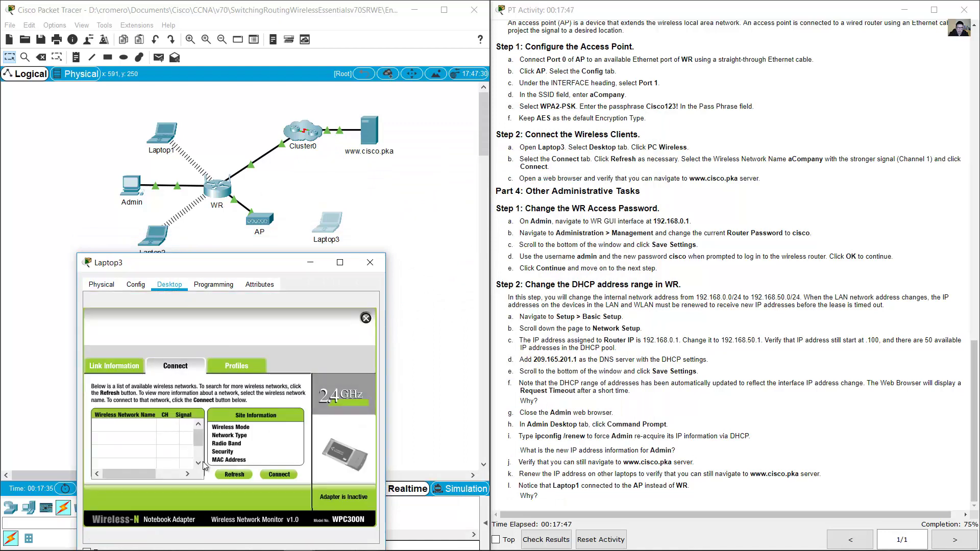
- Refresh the network list and select the channel 1 aCompany network at 81% signal
{"action": "left_click", "coordinate": [234, 474]}
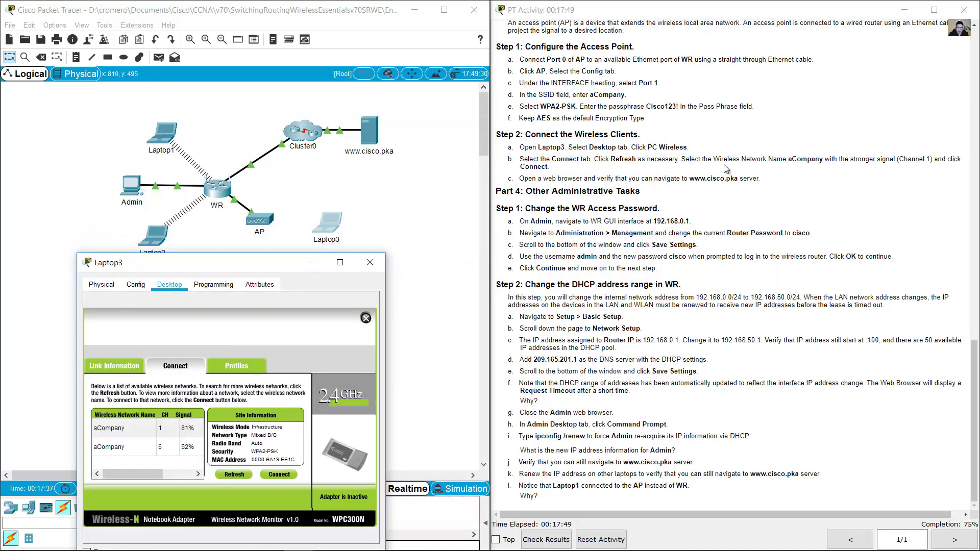
{"action": "left_click", "coordinate": [683, 164]}
{"action": "left_click_drag", "start_coordinate": [683, 165], "coordinate": [553, 172]}
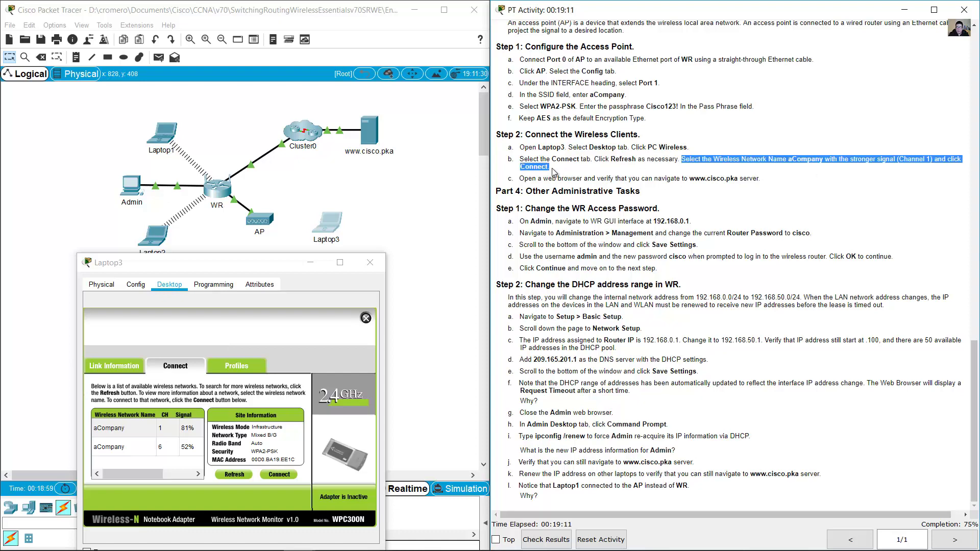
{"action": "left_click", "coordinate": [124, 433]}
{"action": "left_click", "coordinate": [127, 444]}
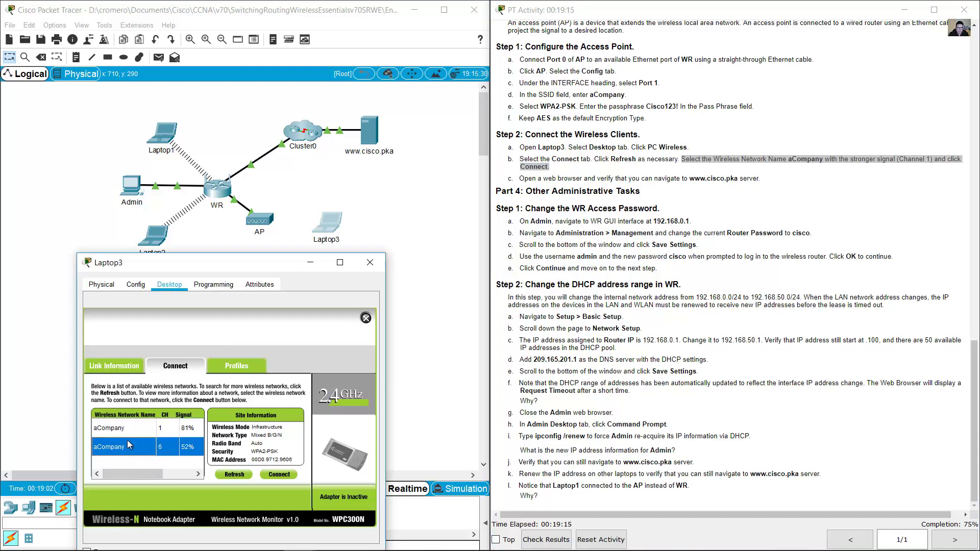
{"action": "left_click", "coordinate": [135, 429]}
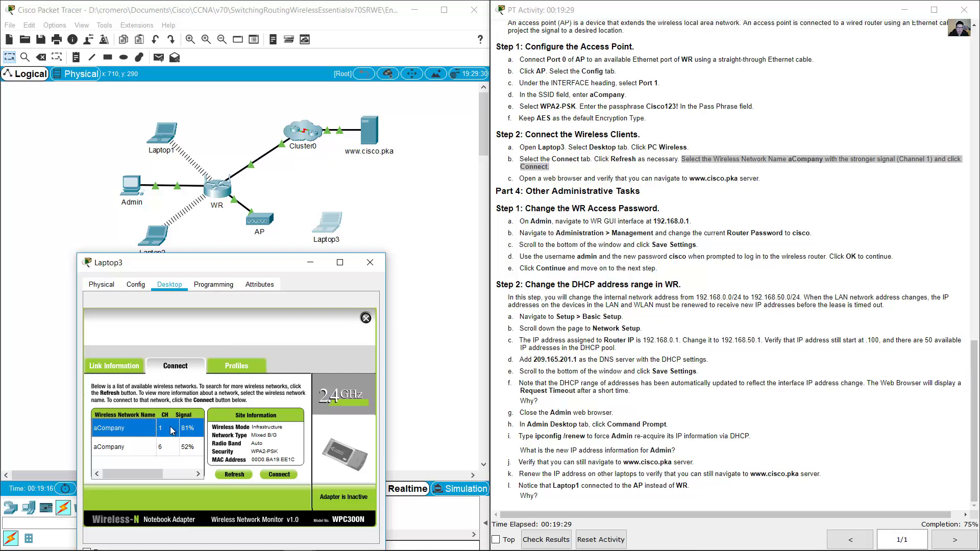
- Go back to Laptop3's wireless list and reselect the channel 1 aCompany network at 81%
{"action": "left_click", "coordinate": [288, 190]}
{"action": "left_click_drag", "start_coordinate": [289, 174], "coordinate": [271, 231]}
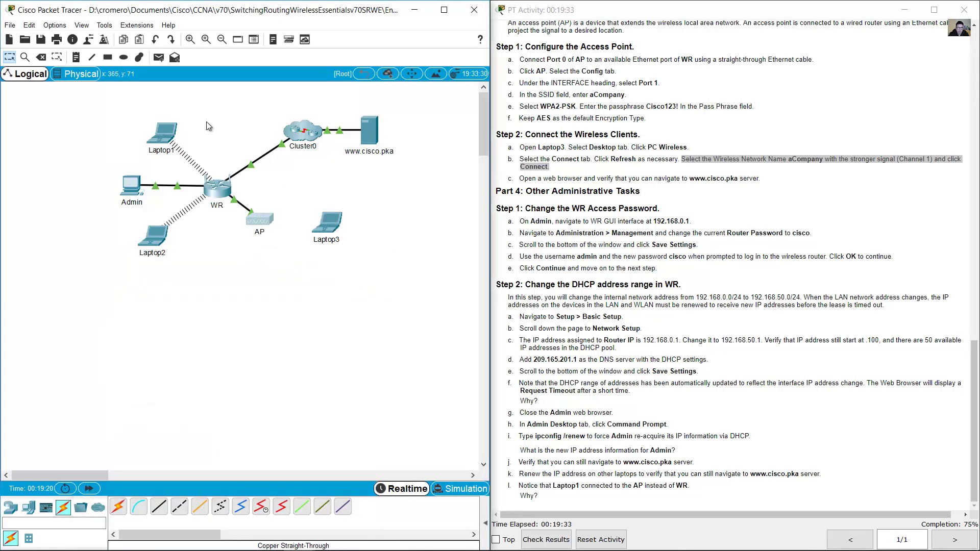
{"action": "left_click_drag", "start_coordinate": [206, 121], "coordinate": [213, 183]}
{"action": "left_click", "coordinate": [337, 237]}
{"action": "left_click", "coordinate": [157, 445]}
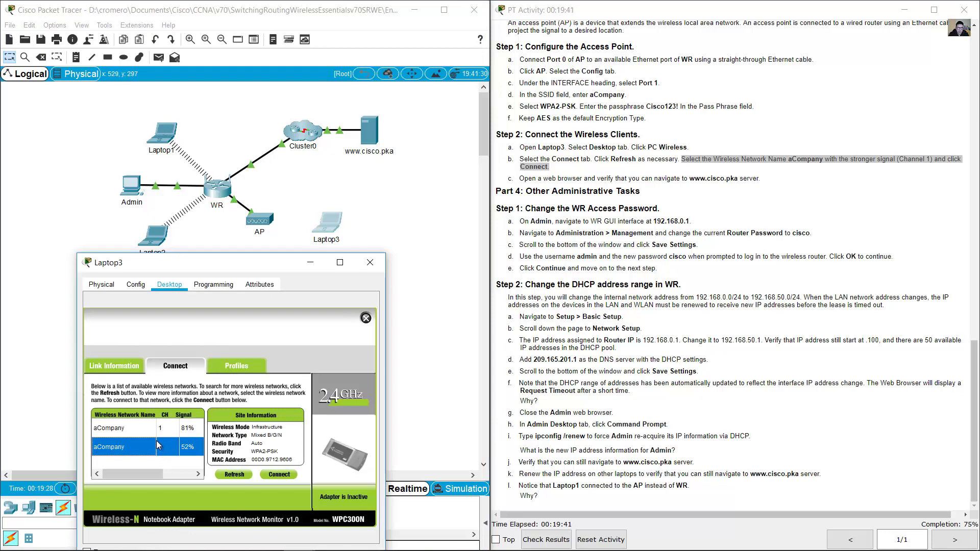
{"action": "left_click", "coordinate": [165, 430]}
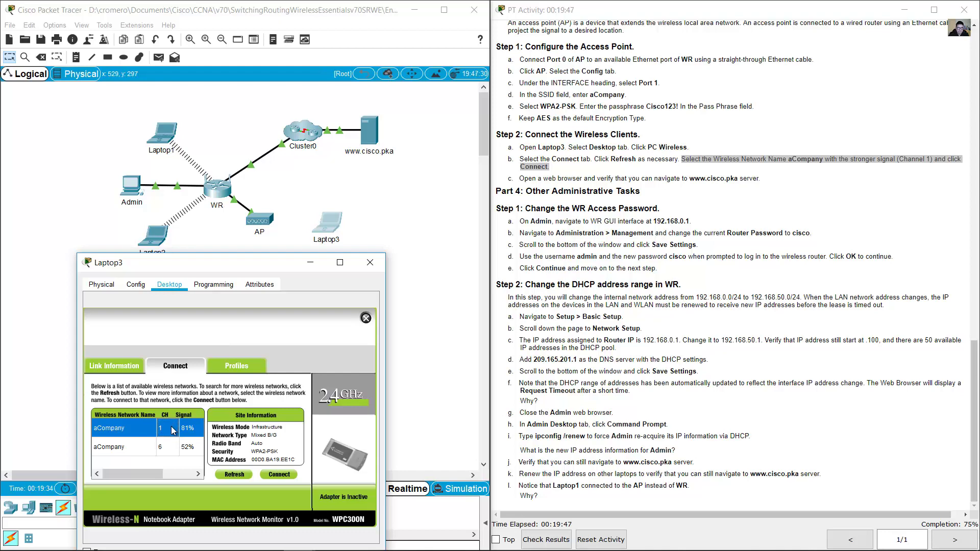
- Connect Laptop3 to aCompany with the WPA2 passphrase, check the link information, and close the window
{"action": "left_click", "coordinate": [281, 474]}
{"action": "left_click", "coordinate": [280, 474]}
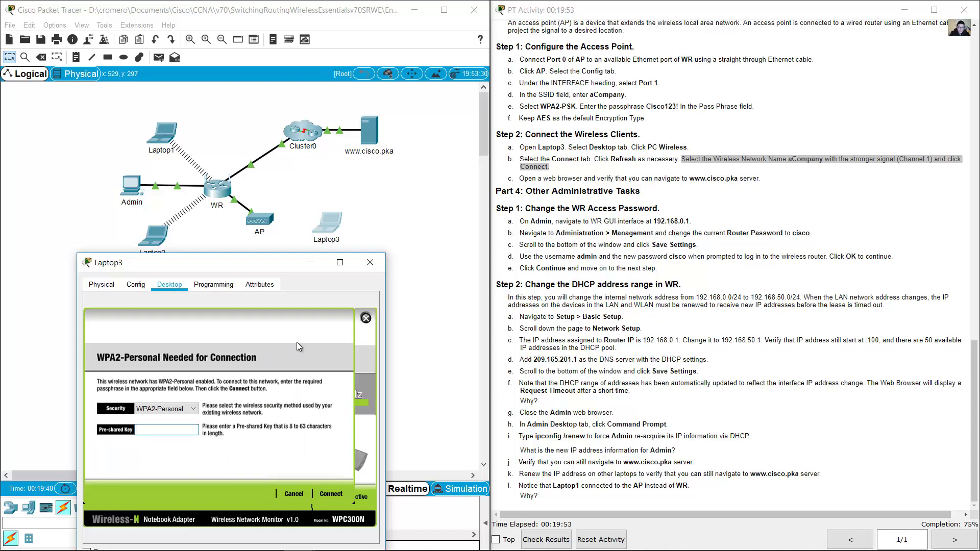
{"action": "type", "text": "Cisco123!"}
{"action": "left_click", "coordinate": [333, 491]}
{"action": "left_click", "coordinate": [120, 366]}
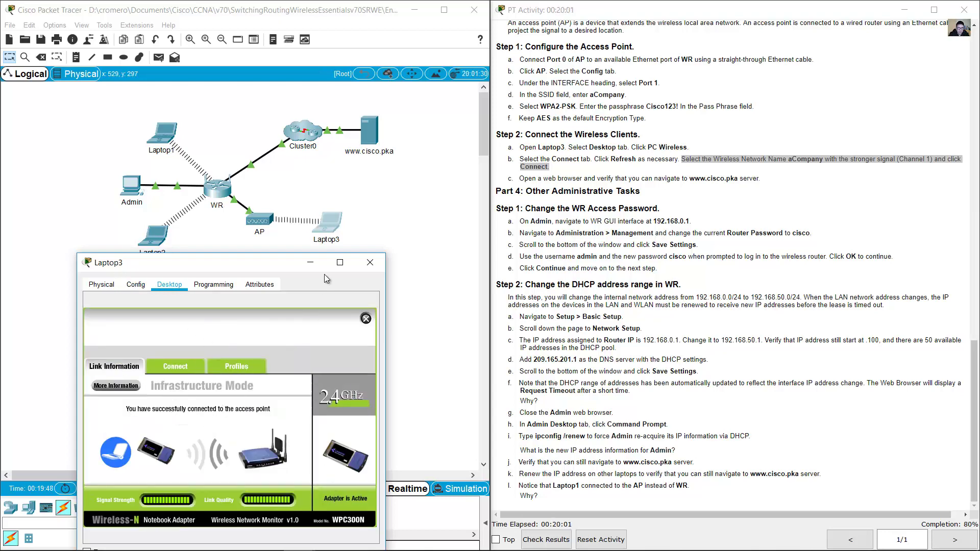
{"action": "left_click", "coordinate": [370, 262]}
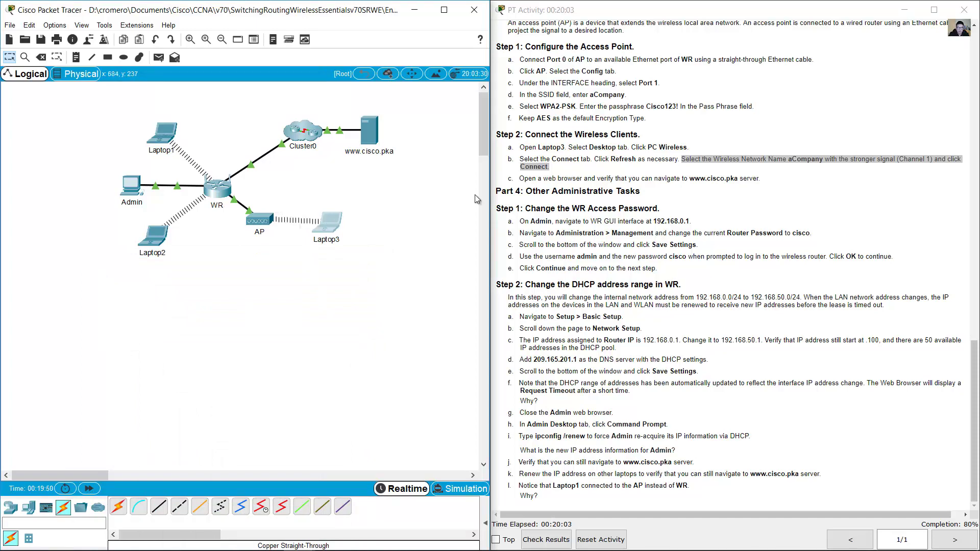
{"action": "left_click", "coordinate": [739, 171]}
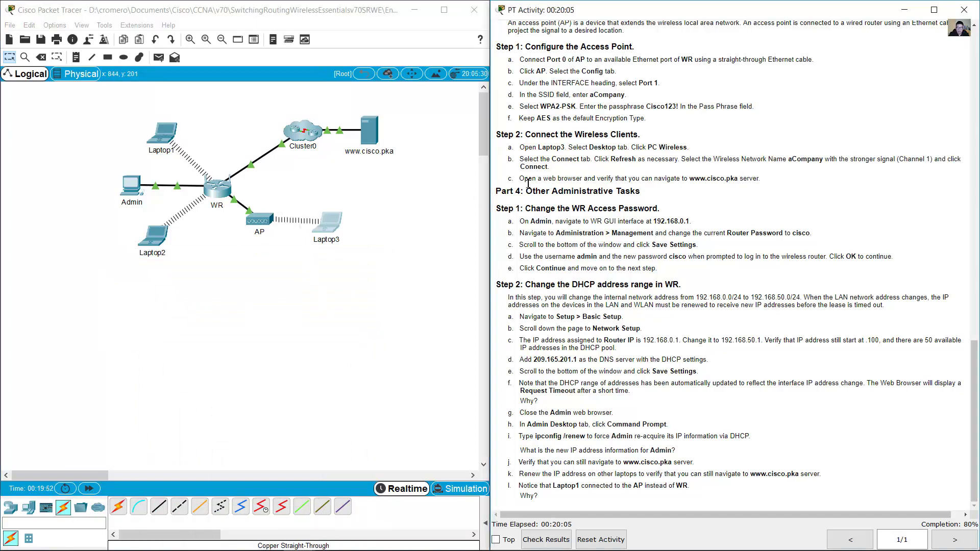
{"action": "left_click_drag", "start_coordinate": [623, 179], "coordinate": [763, 179]}
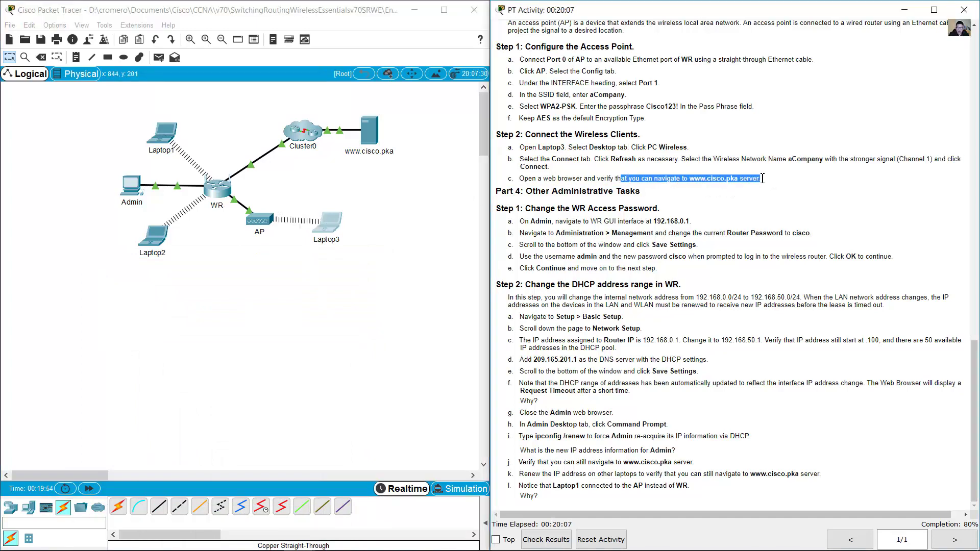
{"action": "left_click", "coordinate": [326, 223]}
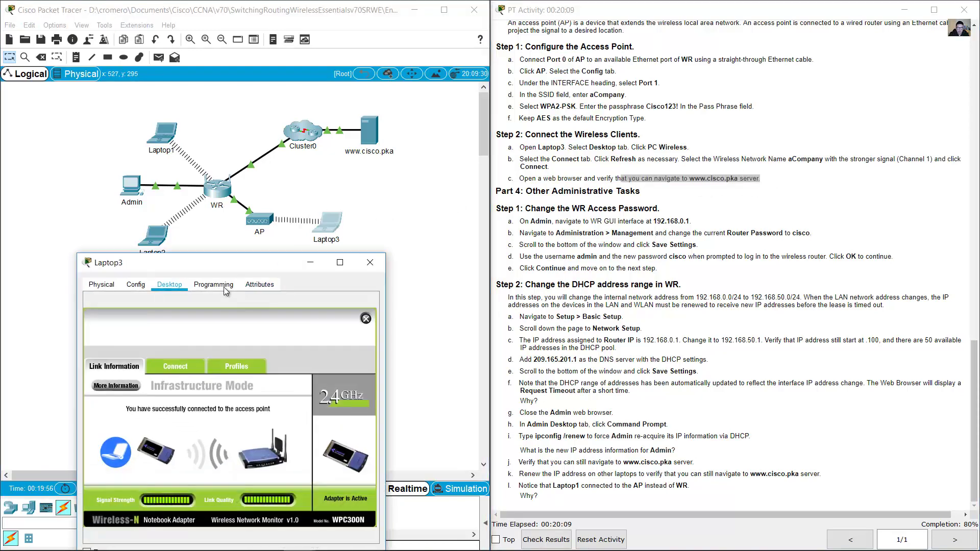
{"action": "left_click", "coordinate": [216, 251]}
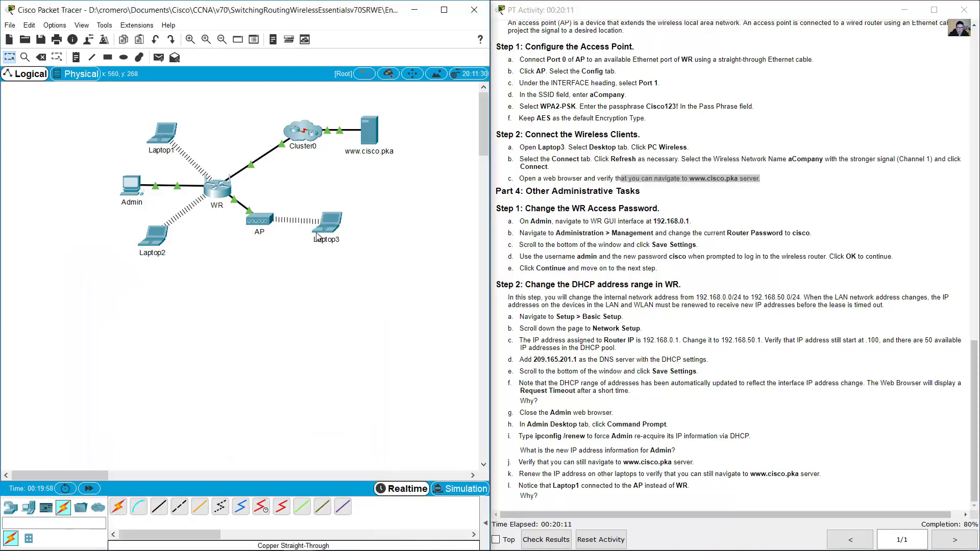
{"action": "left_click", "coordinate": [325, 228]}
{"action": "left_click_drag", "start_coordinate": [250, 271], "coordinate": [250, 181]}
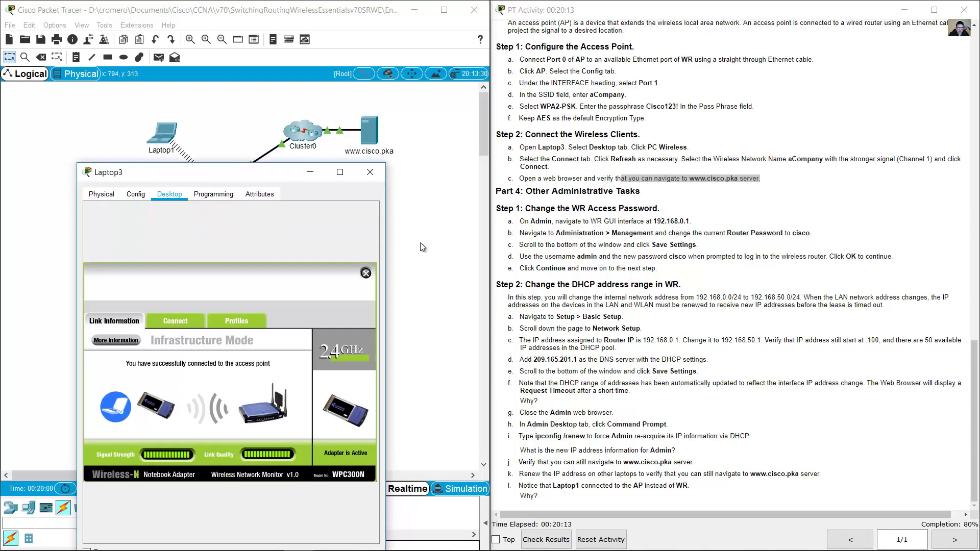
{"action": "left_click_drag", "start_coordinate": [391, 223], "coordinate": [453, 225]}
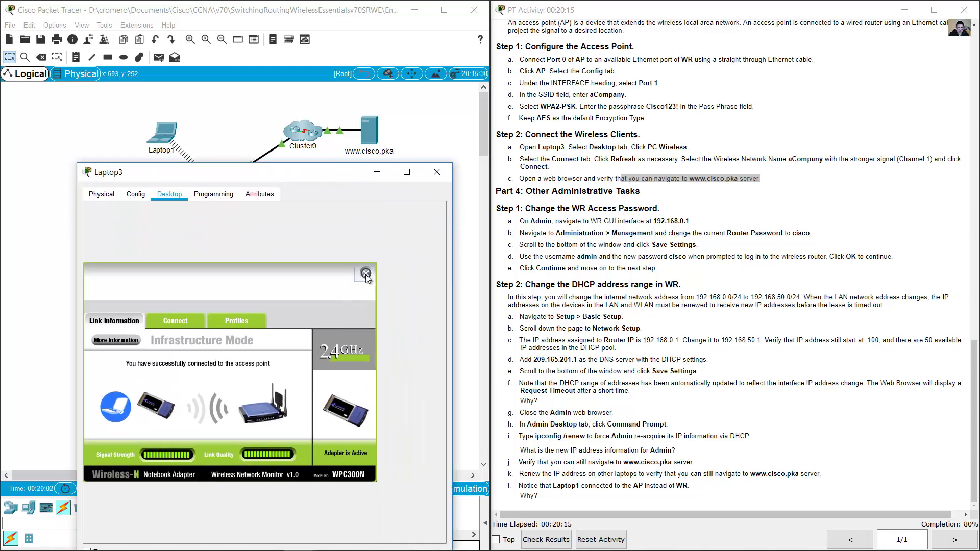
{"action": "left_click", "coordinate": [366, 274]}
{"action": "left_click", "coordinate": [145, 239]}
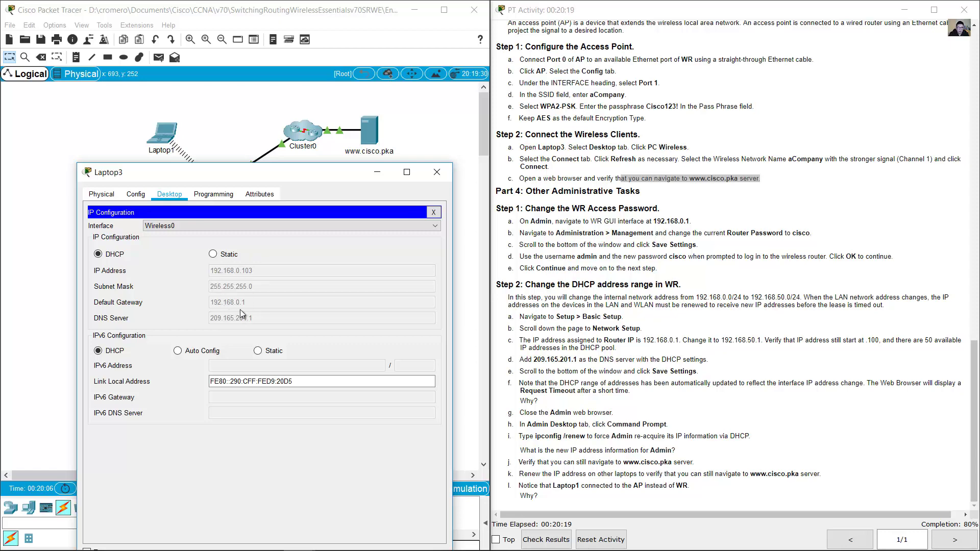
{"action": "left_click", "coordinate": [433, 213]}
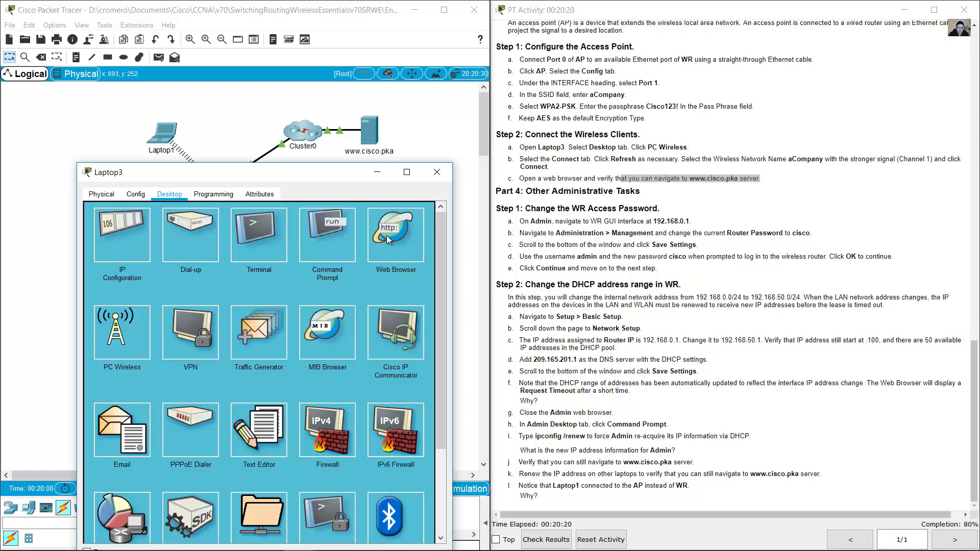
{"action": "left_click", "coordinate": [387, 235]}
{"action": "left_click", "coordinate": [294, 230]}
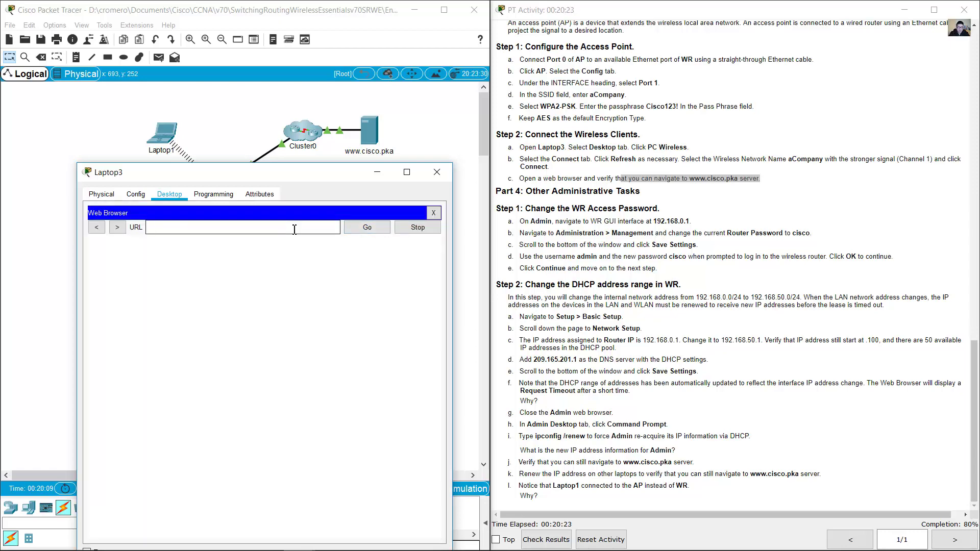
{"action": "type", "text": "www.cisco.pka"}
{"action": "key", "text": "Return"}
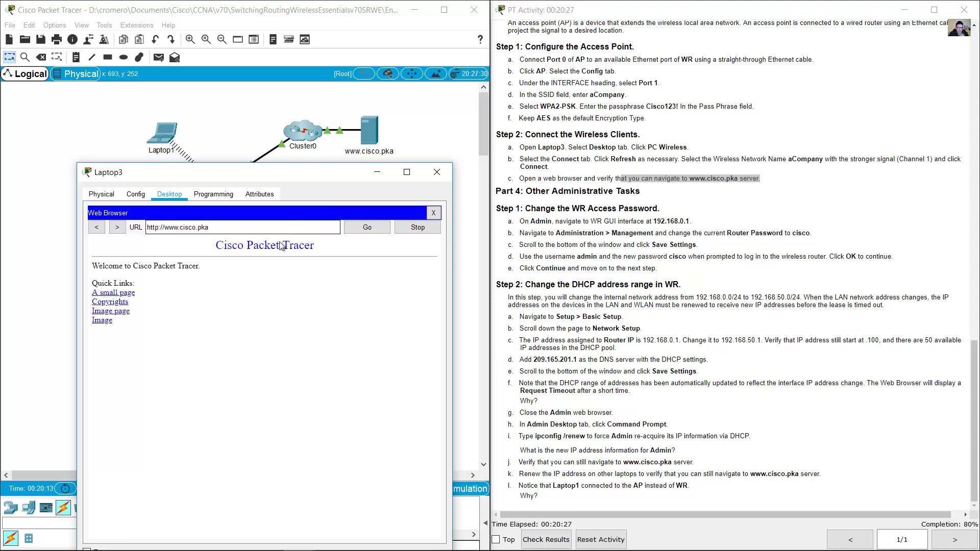
{"action": "left_click", "coordinate": [437, 172]}
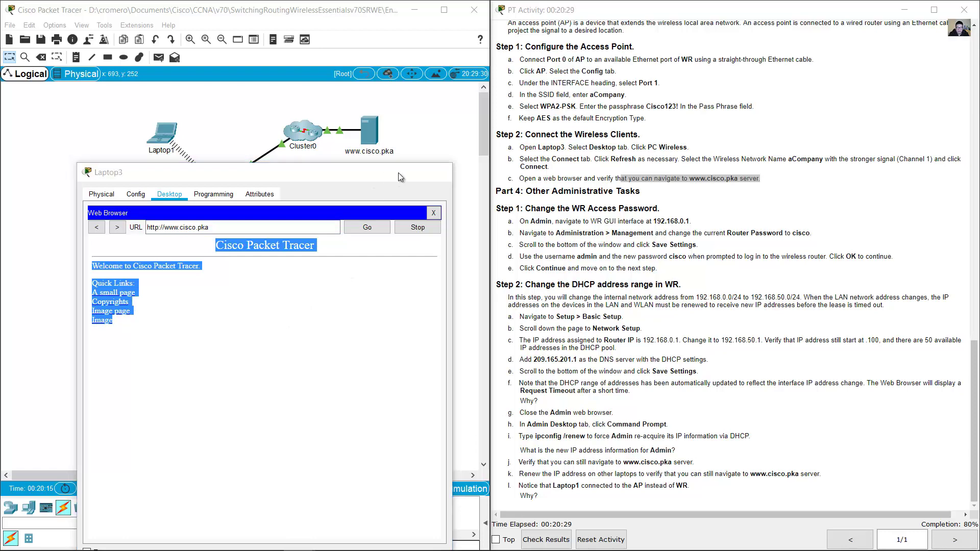
{"action": "left_click", "coordinate": [653, 201]}
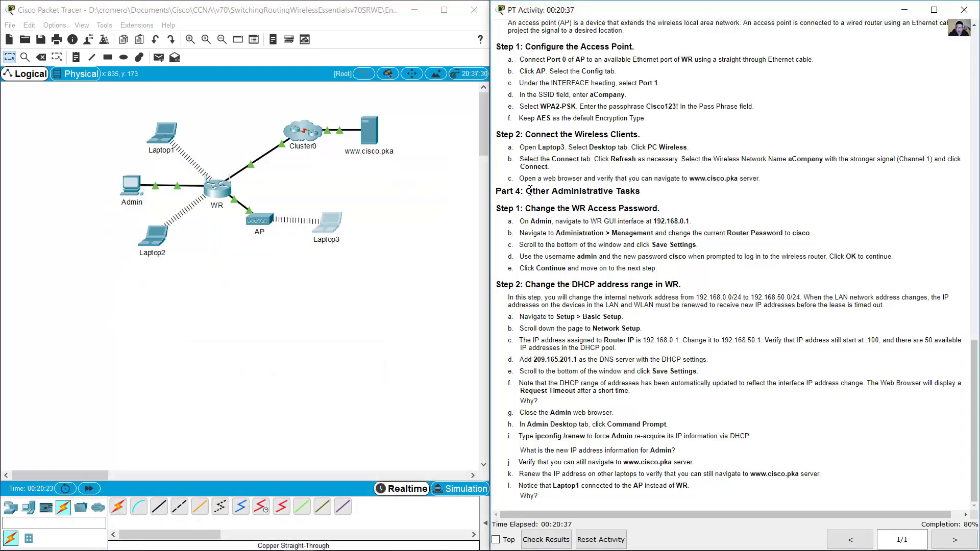
- Open the router's Administration > Management page in Admin's web browser
{"action": "left_click_drag", "start_coordinate": [527, 191], "coordinate": [656, 196]}
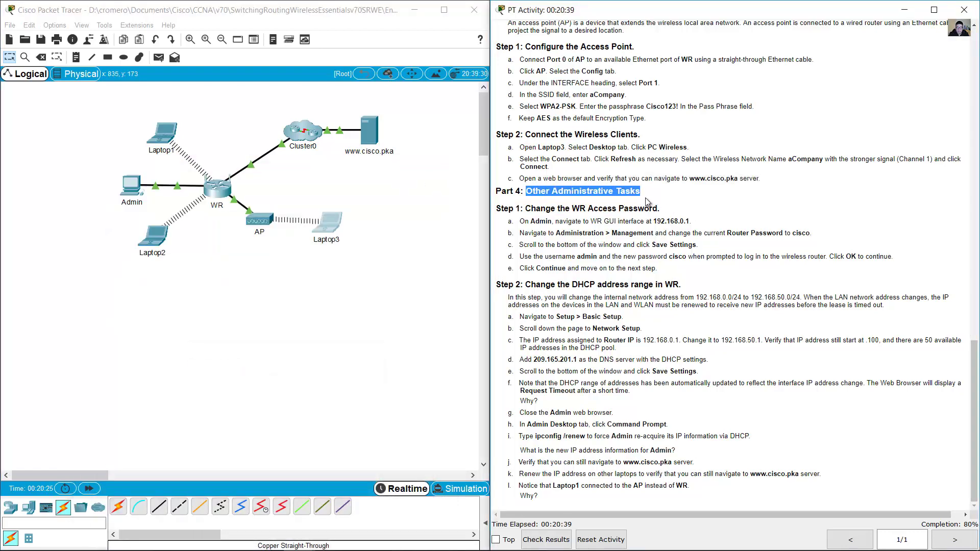
{"action": "left_click", "coordinate": [646, 202]}
{"action": "left_click_drag", "start_coordinate": [561, 211], "coordinate": [650, 209]}
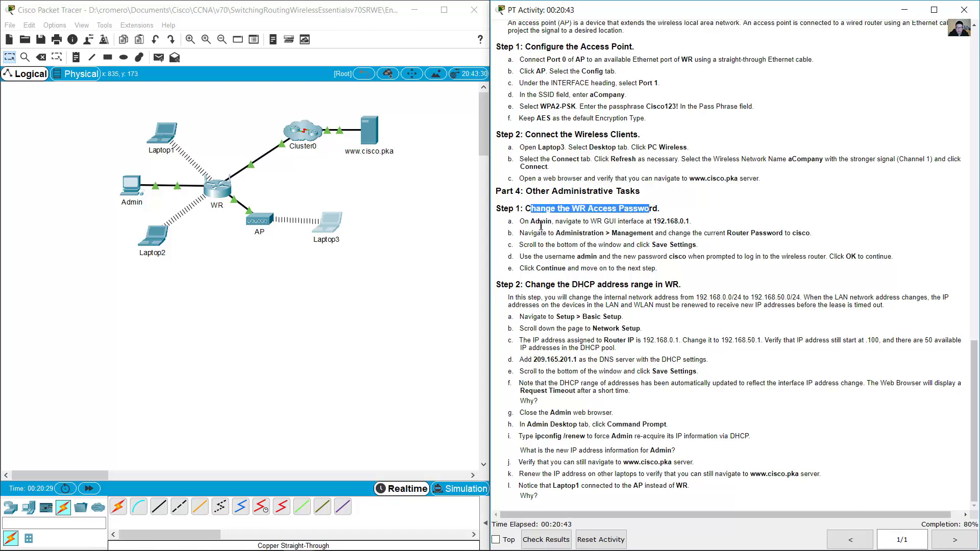
{"action": "left_click_drag", "start_coordinate": [525, 222], "coordinate": [658, 221]}
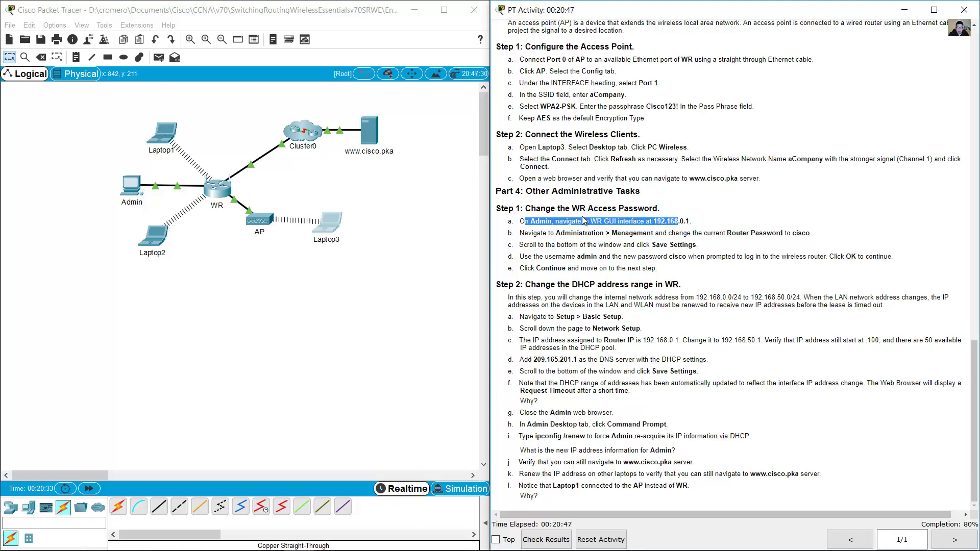
{"action": "left_click", "coordinate": [352, 199]}
{"action": "left_click", "coordinate": [132, 185]}
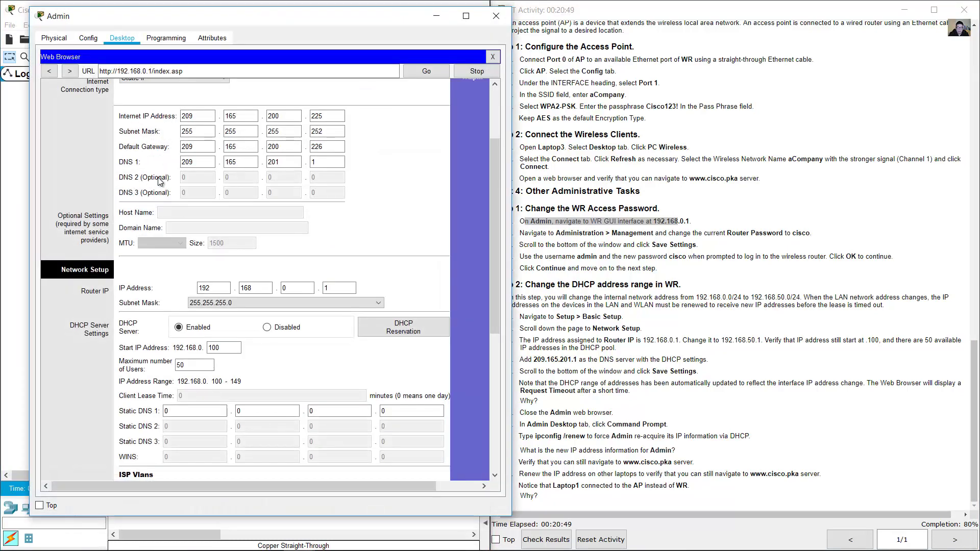
{"action": "left_click_drag", "start_coordinate": [494, 230], "coordinate": [489, 148]}
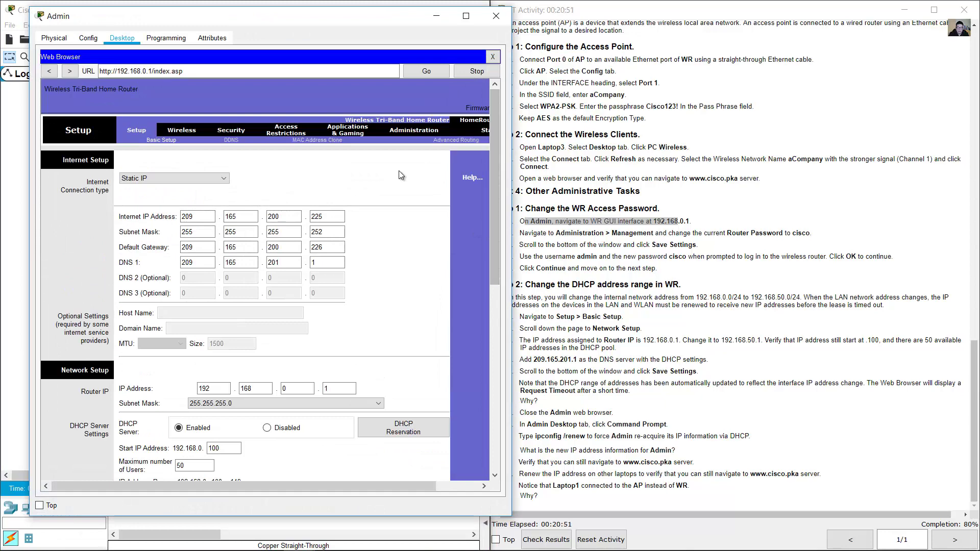
{"action": "left_click_drag", "start_coordinate": [561, 233], "coordinate": [658, 236]}
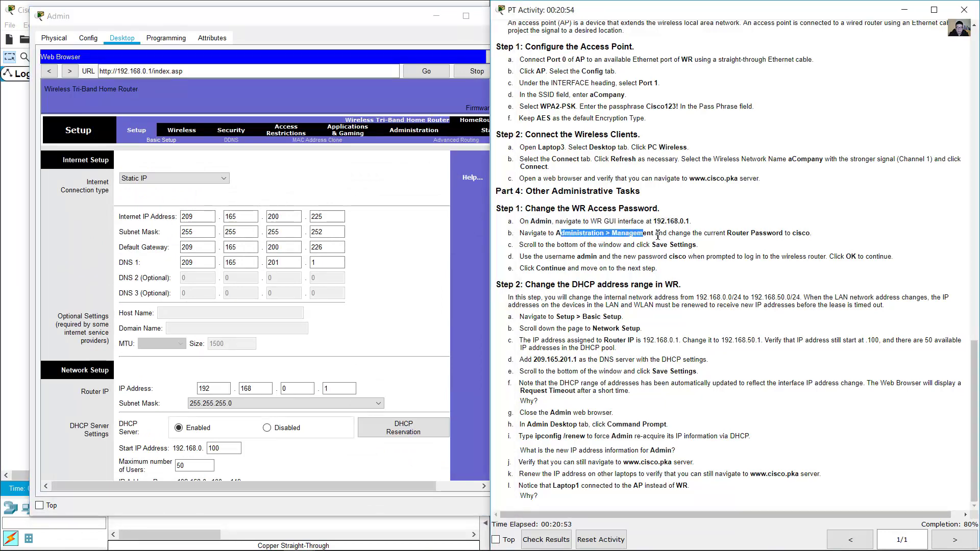
{"action": "left_click", "coordinate": [420, 129]}
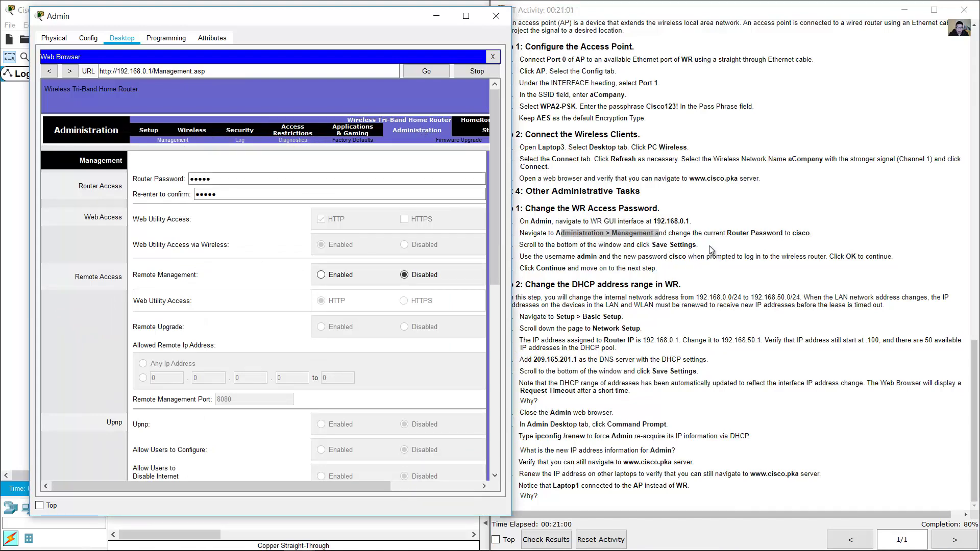
- Enter the new router password in both Router Password fields
{"action": "left_click", "coordinate": [688, 235]}
{"action": "left_click_drag", "start_coordinate": [689, 236], "coordinate": [816, 236]}
{"action": "left_click", "coordinate": [179, 183]}
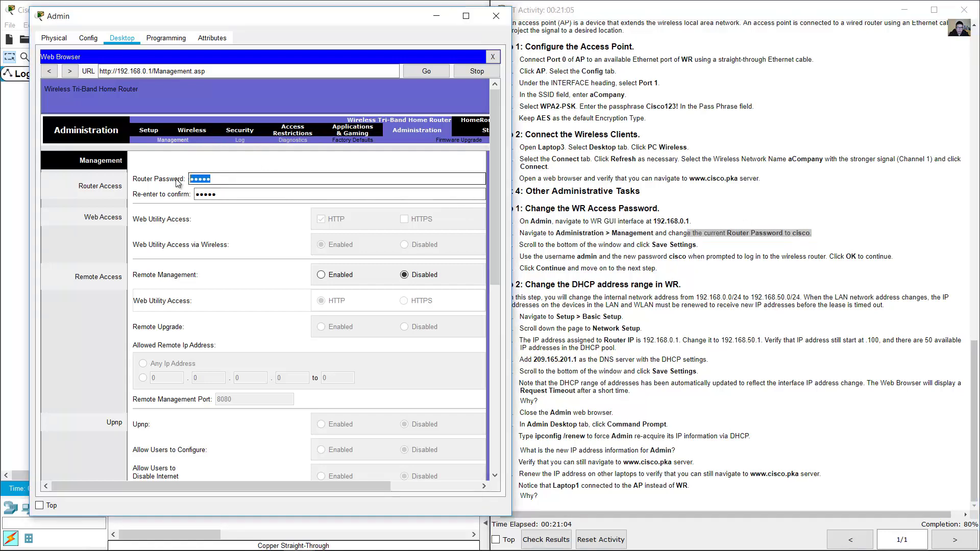
{"action": "type", "text": "cisco"}
{"action": "key", "text": "Tab"}
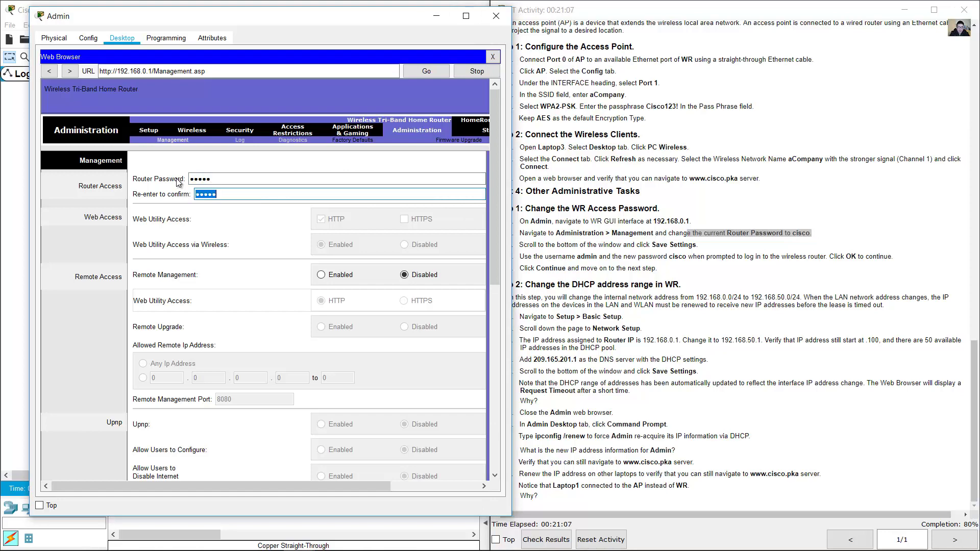
{"action": "type", "text": "cisco"}
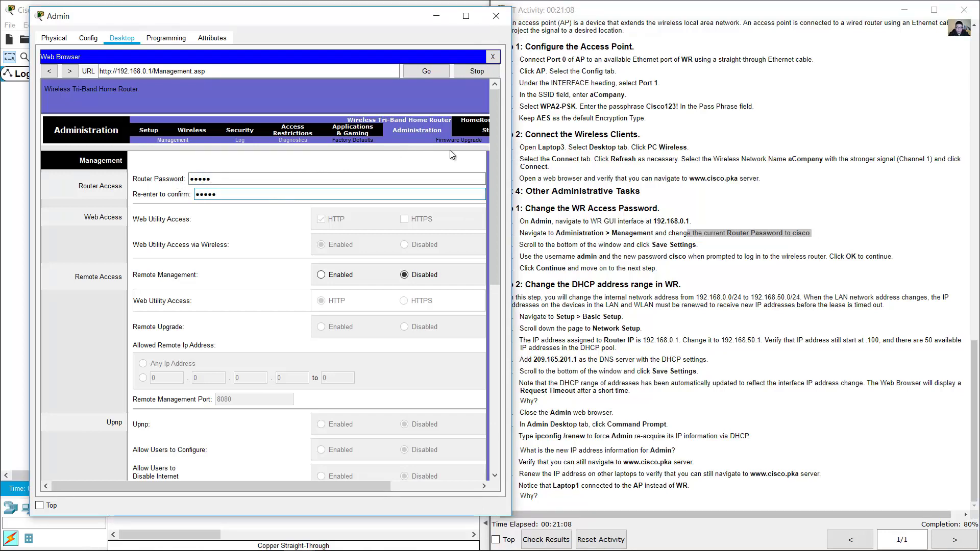
{"action": "left_click_drag", "start_coordinate": [498, 154], "coordinate": [498, 338]}
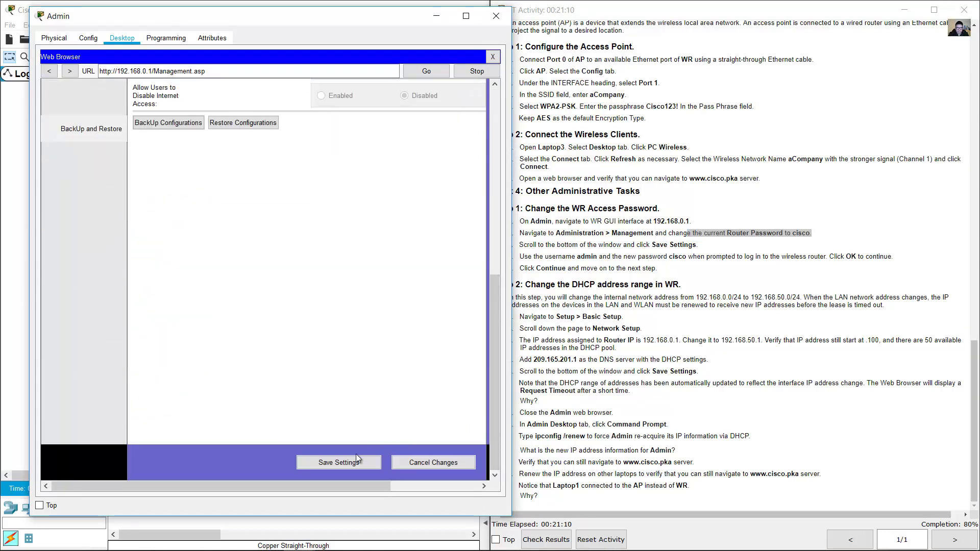
- Save the settings, log in as admin with the new password, and continue back to Management
{"action": "left_click", "coordinate": [339, 462]}
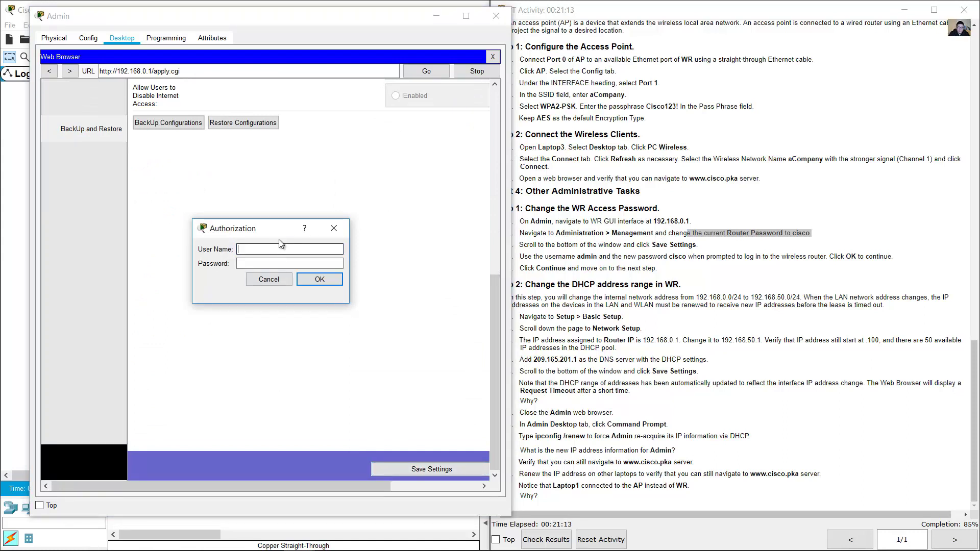
{"action": "type", "text": "admin"}
{"action": "key", "text": "Tab"}
{"action": "type", "text": "c"}
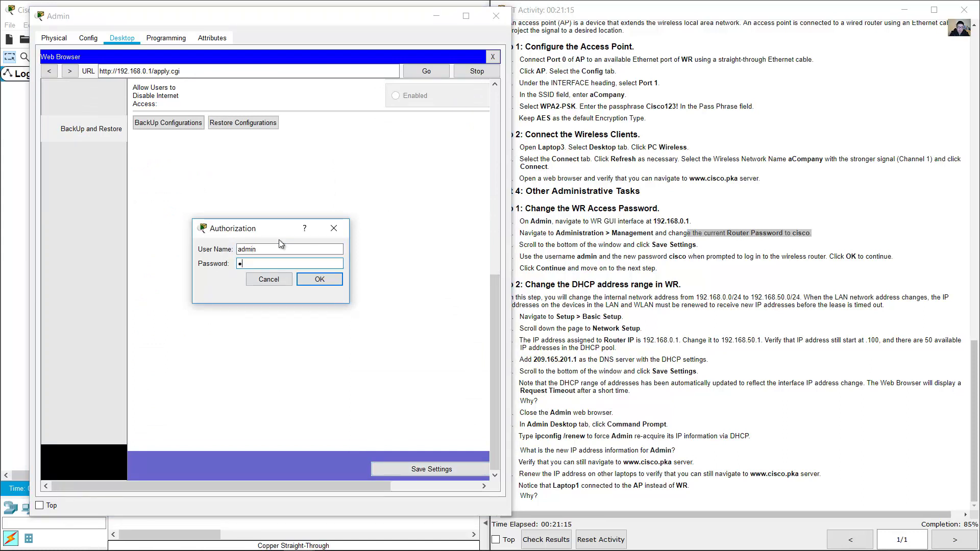
{"action": "type", "text": "isco"}
{"action": "key", "text": "Return"}
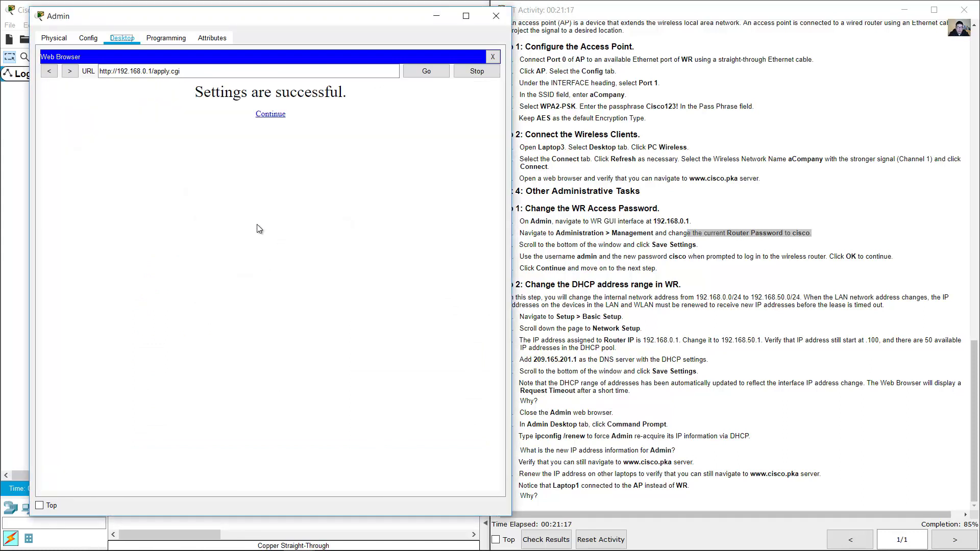
{"action": "left_click", "coordinate": [275, 114]}
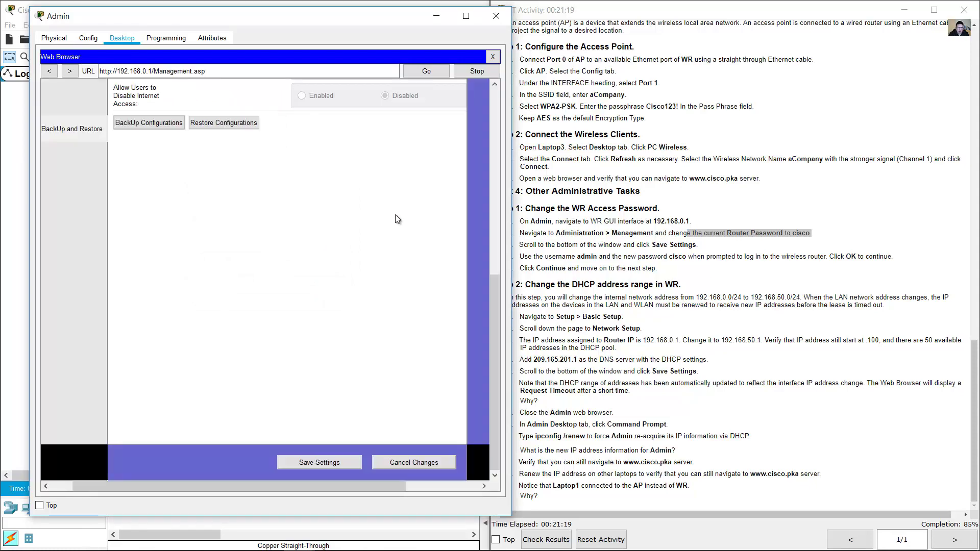
{"action": "left_click_drag", "start_coordinate": [492, 315], "coordinate": [493, 123]}
{"action": "left_click", "coordinate": [637, 179]}
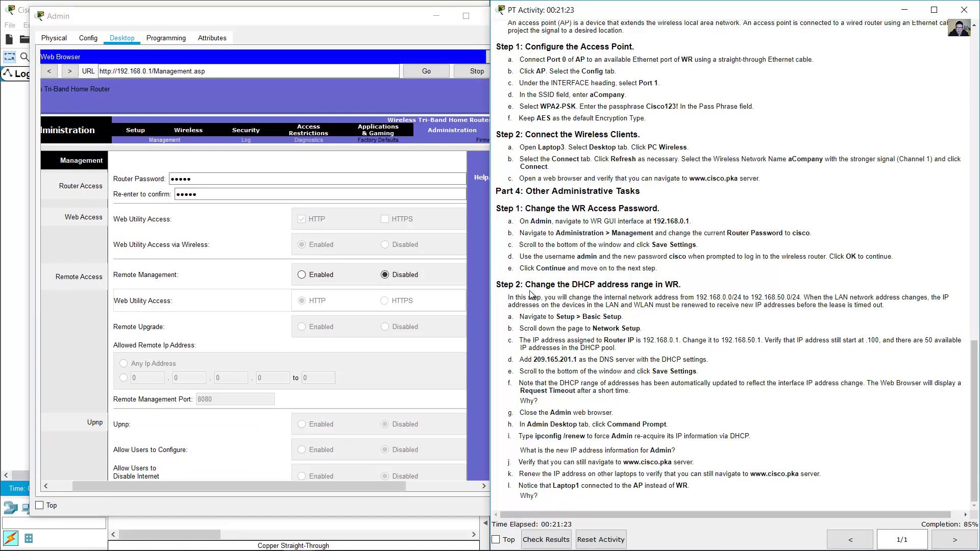
- Review Step 2's instructions, then go to the router's Setup > Basic Setup page
{"action": "left_click_drag", "start_coordinate": [531, 284], "coordinate": [683, 285]}
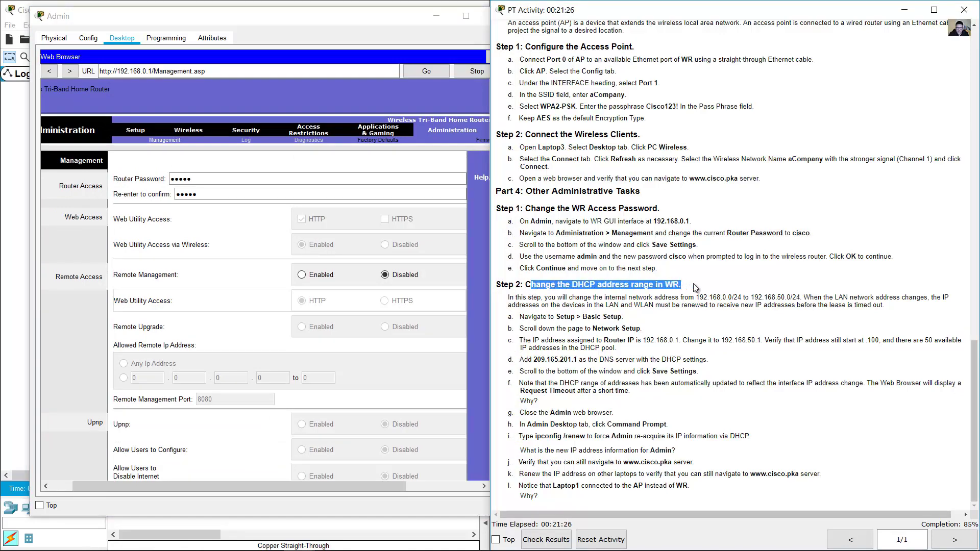
{"action": "left_click", "coordinate": [705, 287]}
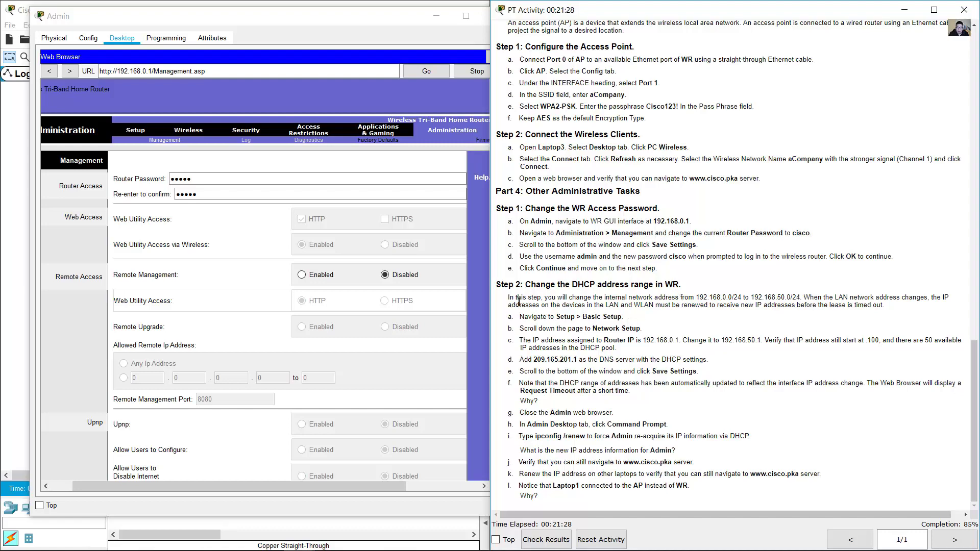
{"action": "left_click_drag", "start_coordinate": [512, 301], "coordinate": [888, 313]}
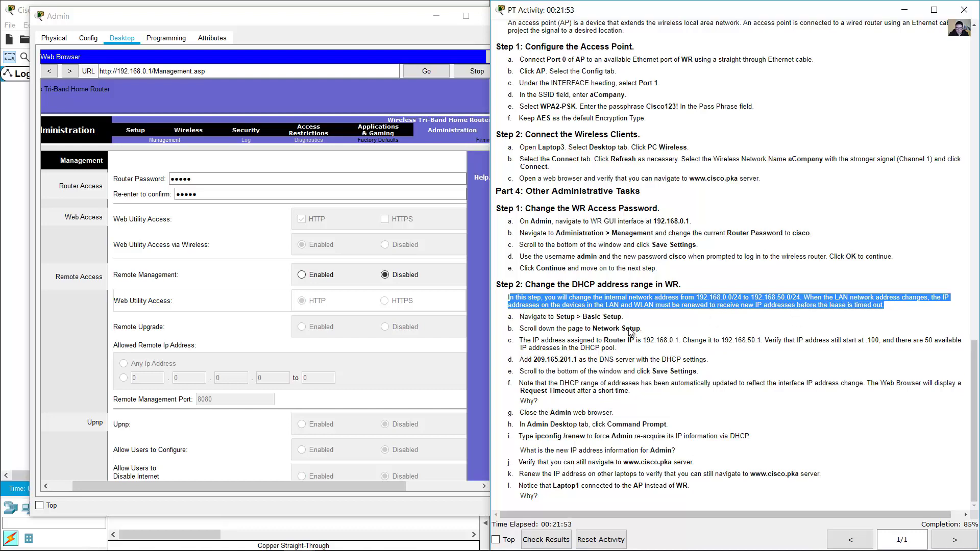
{"action": "left_click_drag", "start_coordinate": [532, 317], "coordinate": [637, 323]}
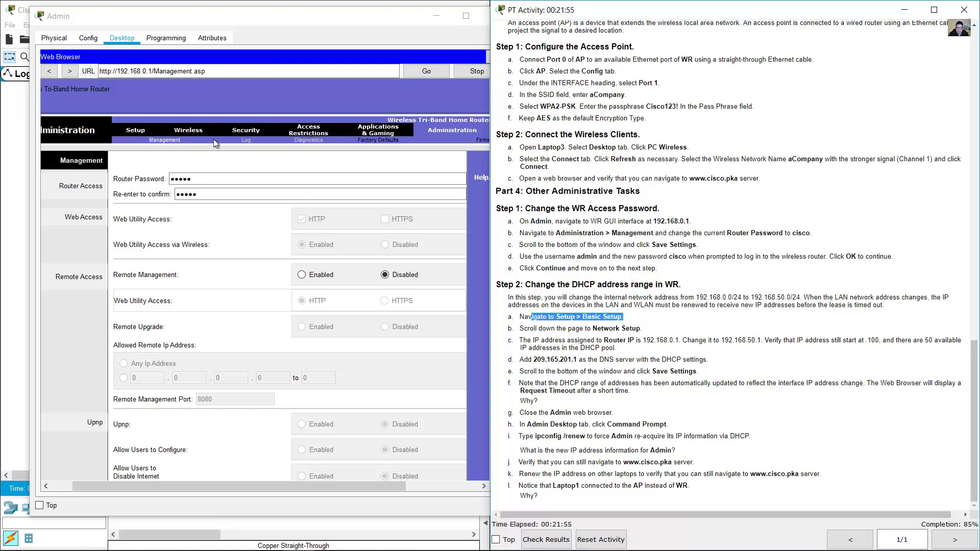
{"action": "left_click", "coordinate": [128, 130]}
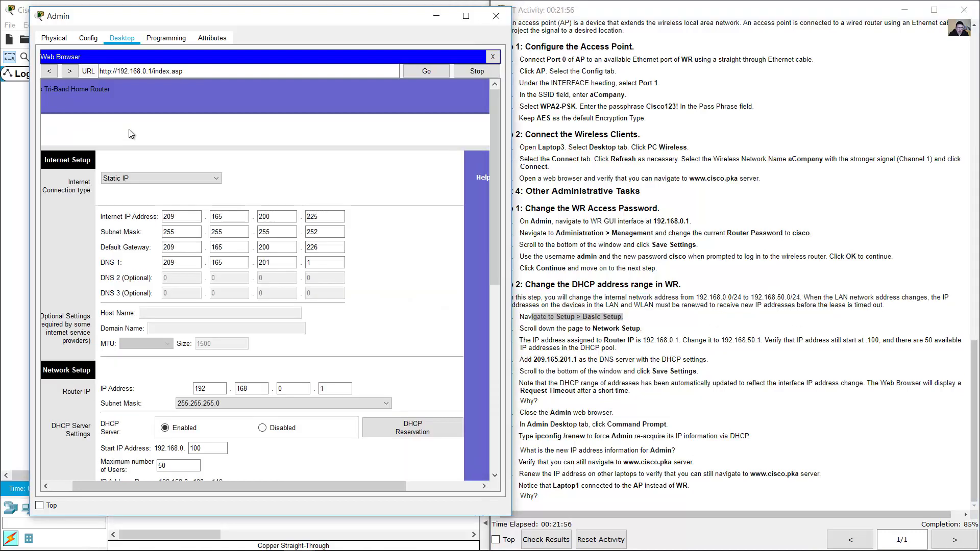
- Scroll Admin's browser to Network Setup, showing Router IP 192.168.0.1 and the DHCP server settings
{"action": "left_click", "coordinate": [638, 340]}
{"action": "left_click_drag", "start_coordinate": [596, 329], "coordinate": [642, 328]}
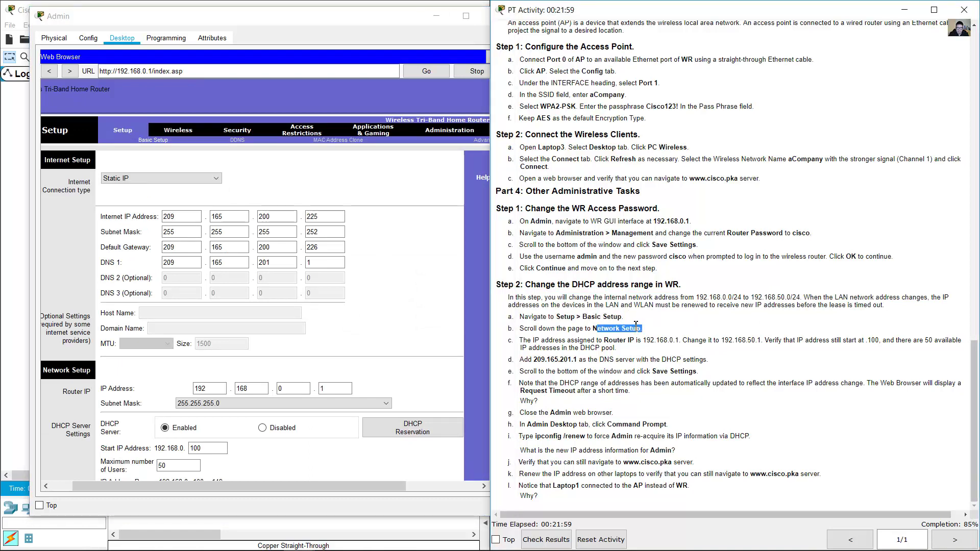
{"action": "left_click", "coordinate": [276, 197]}
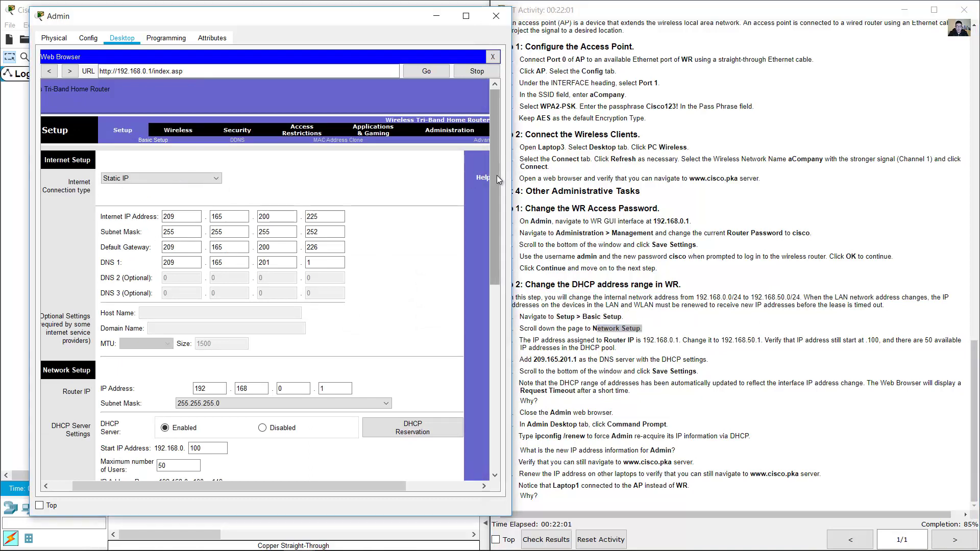
{"action": "left_click_drag", "start_coordinate": [497, 175], "coordinate": [498, 309]}
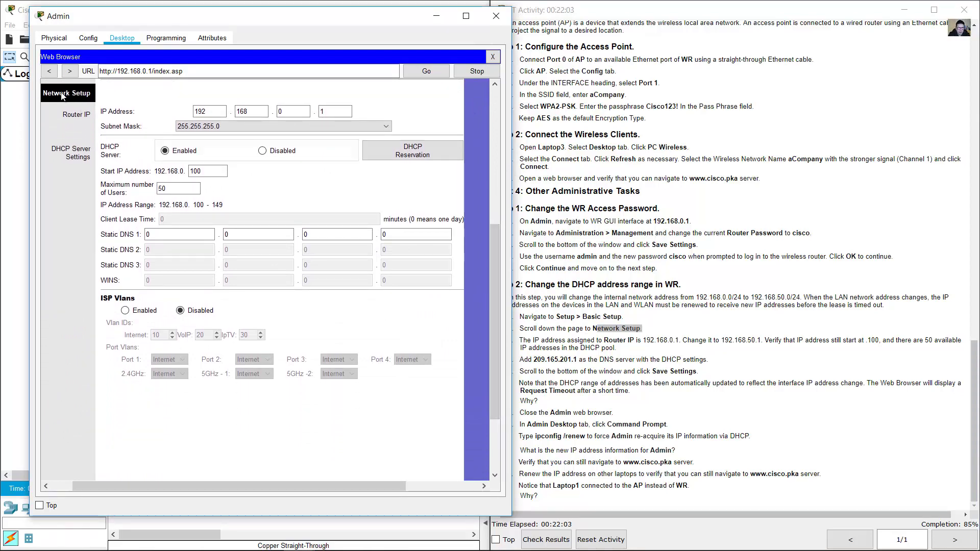
{"action": "left_click", "coordinate": [609, 345]}
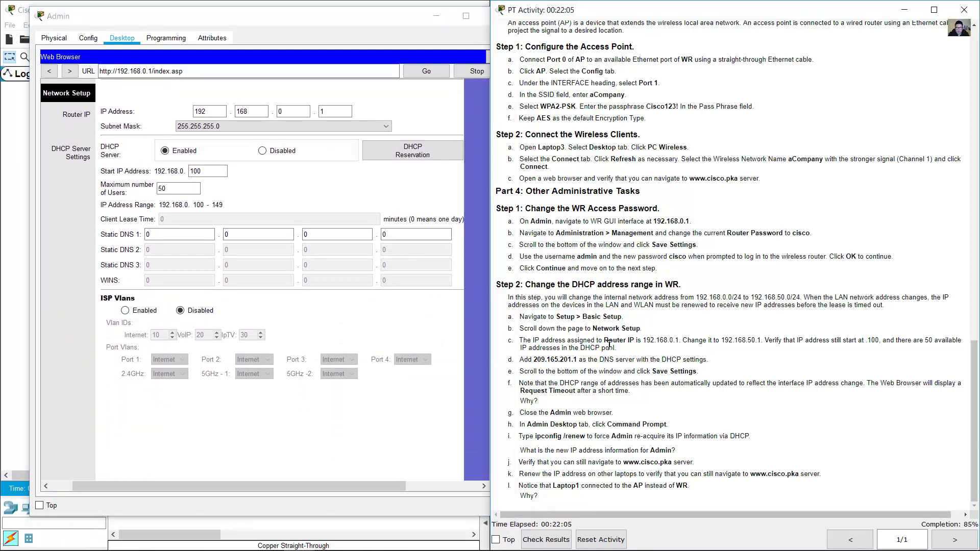
{"action": "left_click_drag", "start_coordinate": [605, 341], "coordinate": [682, 341]}
- Change the router IP's third octet to 50, making it 192.168.50.1
{"action": "left_click", "coordinate": [229, 125]}
{"action": "left_click", "coordinate": [193, 112]}
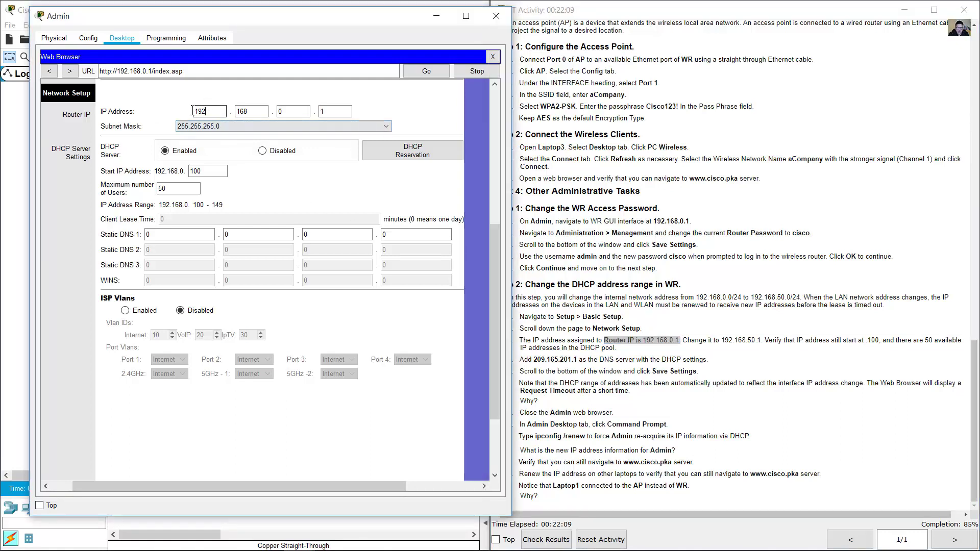
{"action": "key", "text": "Tab"}
{"action": "key", "text": "Tab"}
{"action": "left_click", "coordinate": [715, 344]}
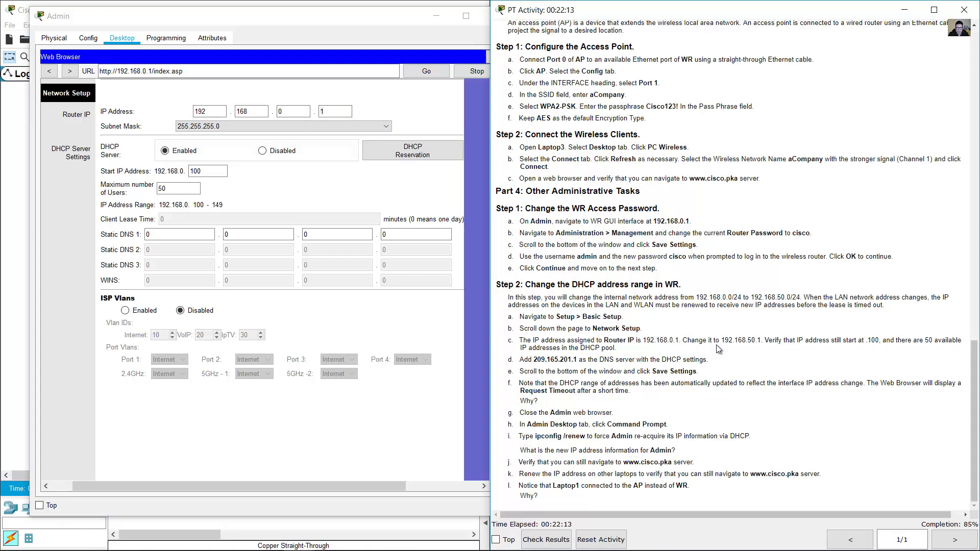
{"action": "left_click_drag", "start_coordinate": [725, 341], "coordinate": [756, 341]}
{"action": "double_click", "coordinate": [282, 112]}
{"action": "type", "text": "5"}
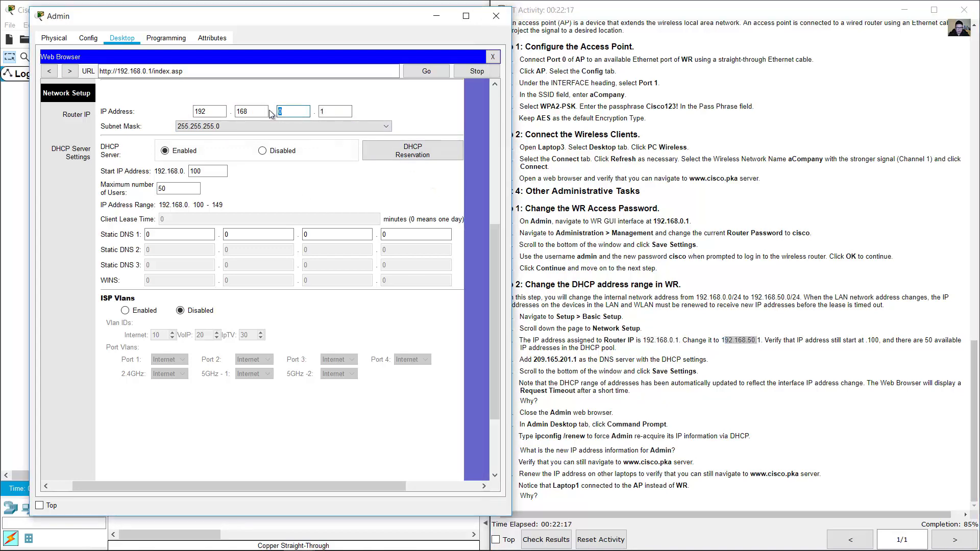
{"action": "type", "text": "0"}
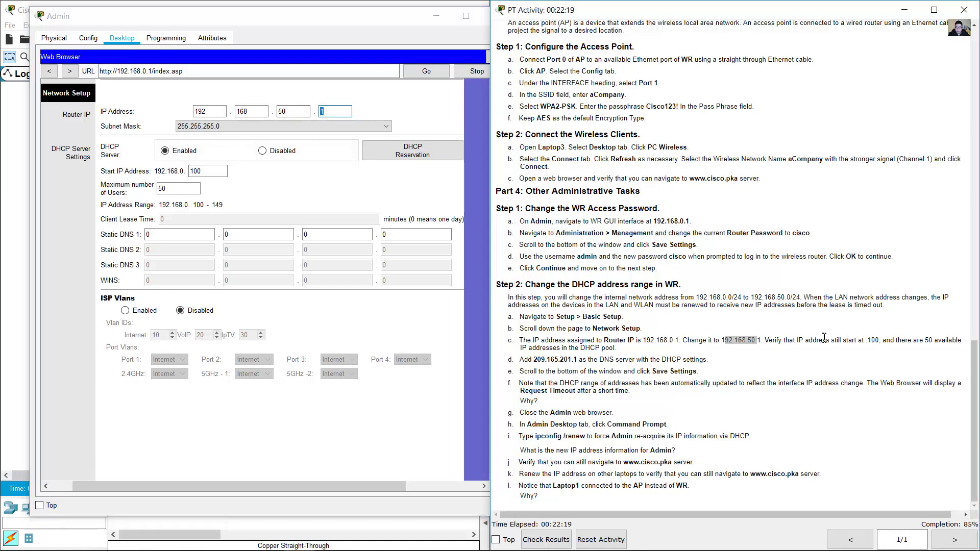
- Check the DHCP start address 100 and the maximum number of users
{"action": "left_click", "coordinate": [818, 344]}
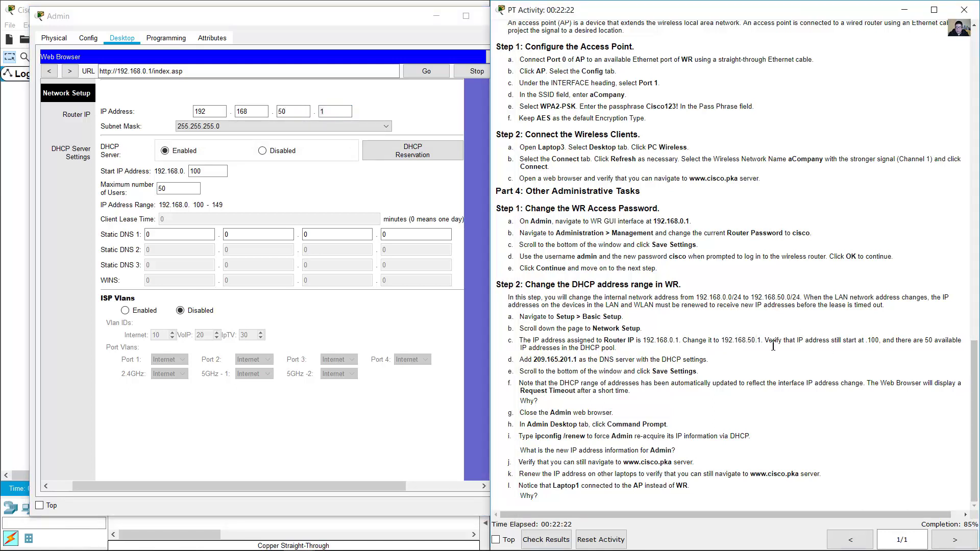
{"action": "left_click_drag", "start_coordinate": [769, 341], "coordinate": [625, 350]}
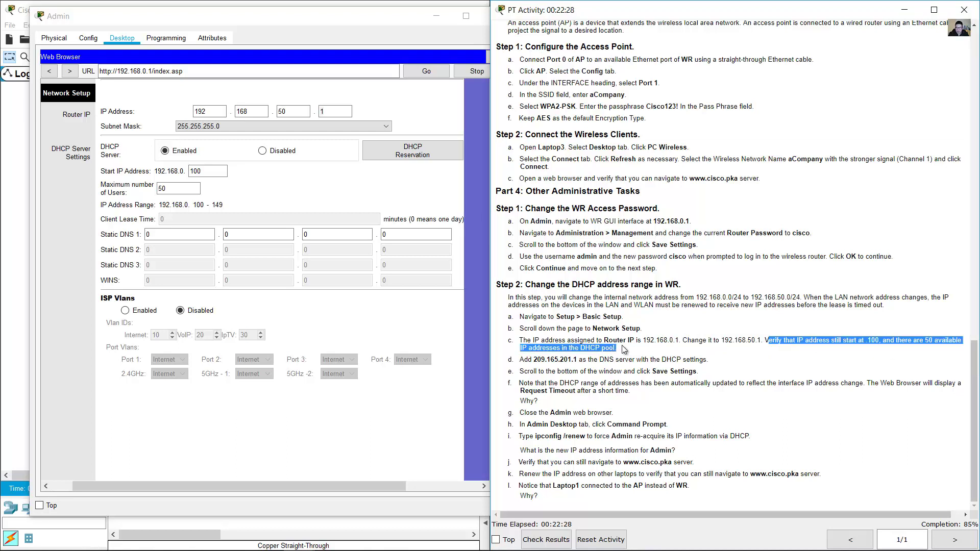
{"action": "left_click", "coordinate": [279, 194]}
{"action": "double_click", "coordinate": [200, 171]}
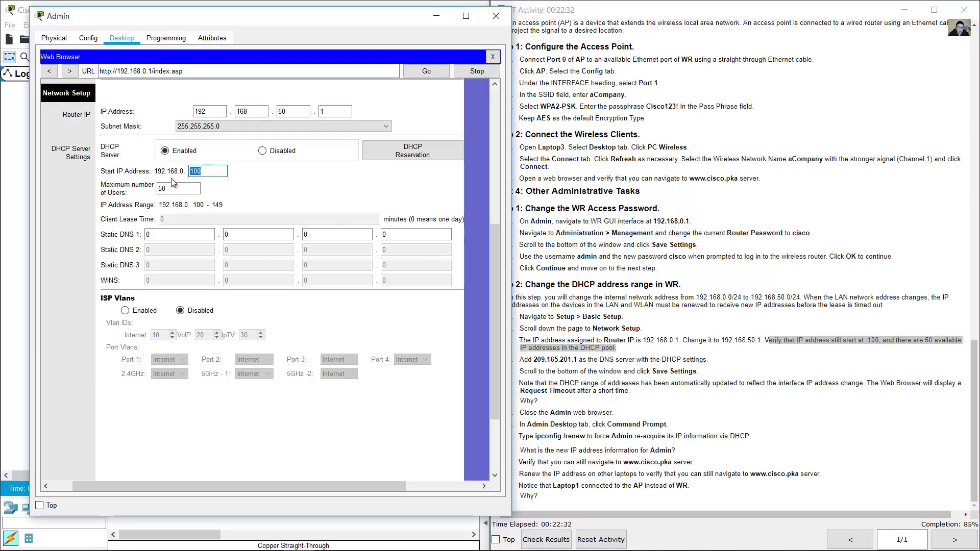
{"action": "key", "text": "Tab"}
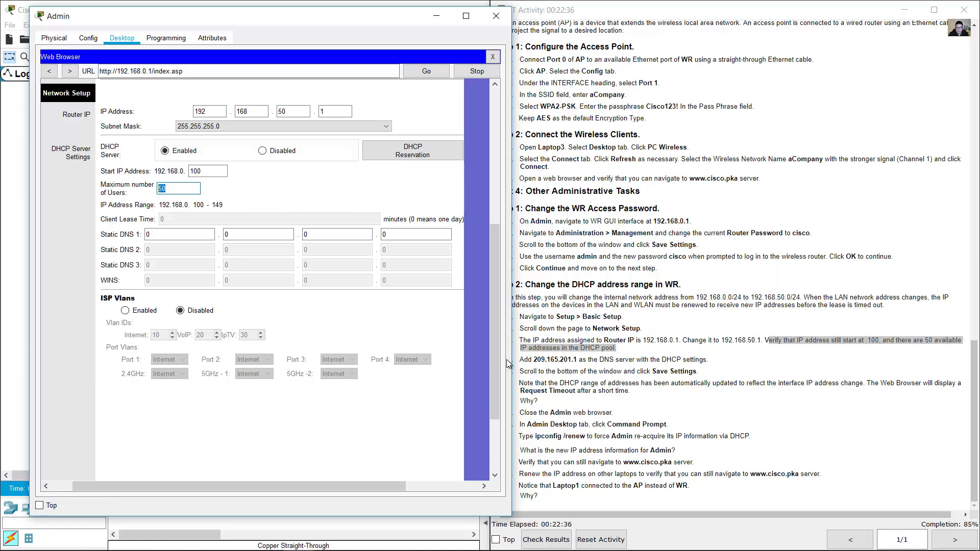
- Enter 209.165.201.1 as the Static DNS 1 address
{"action": "left_click", "coordinate": [534, 362]}
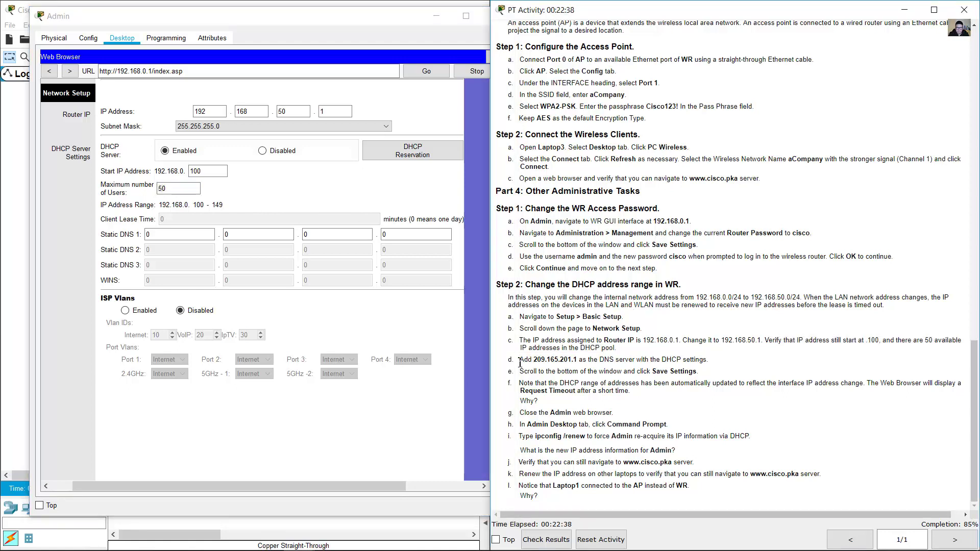
{"action": "left_click_drag", "start_coordinate": [518, 360], "coordinate": [708, 360]}
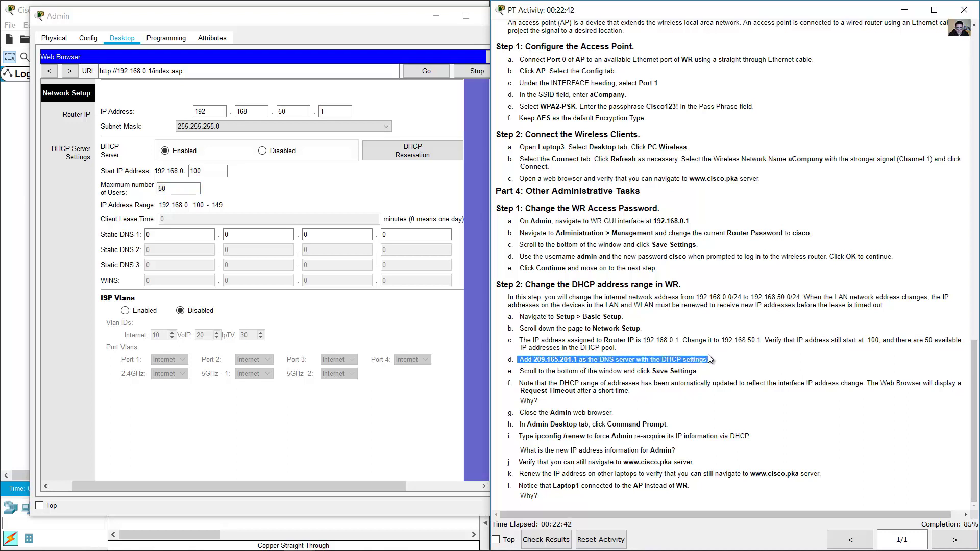
{"action": "left_click", "coordinate": [308, 176]}
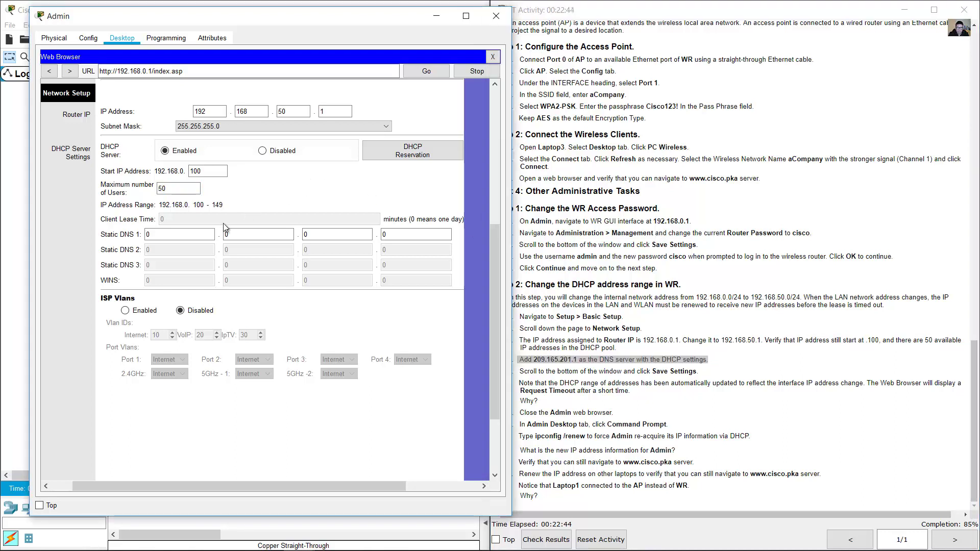
{"action": "left_click", "coordinate": [178, 233]}
{"action": "type", "text": "209"}
{"action": "key", "text": "Tab"}
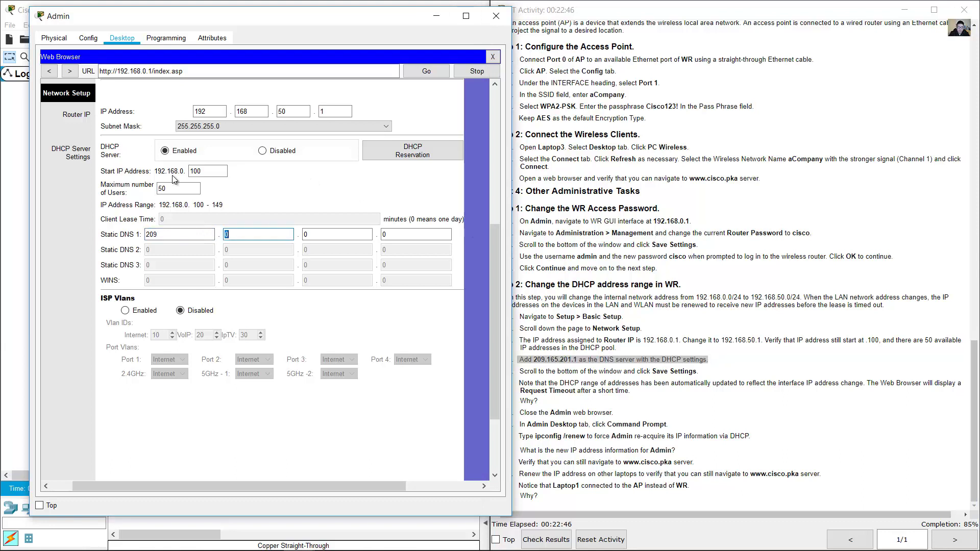
{"action": "type", "text": "165"}
{"action": "key", "text": "Tab"}
{"action": "type", "text": "201"}
{"action": "key", "text": "Tab"}
{"action": "type", "text": "1"}
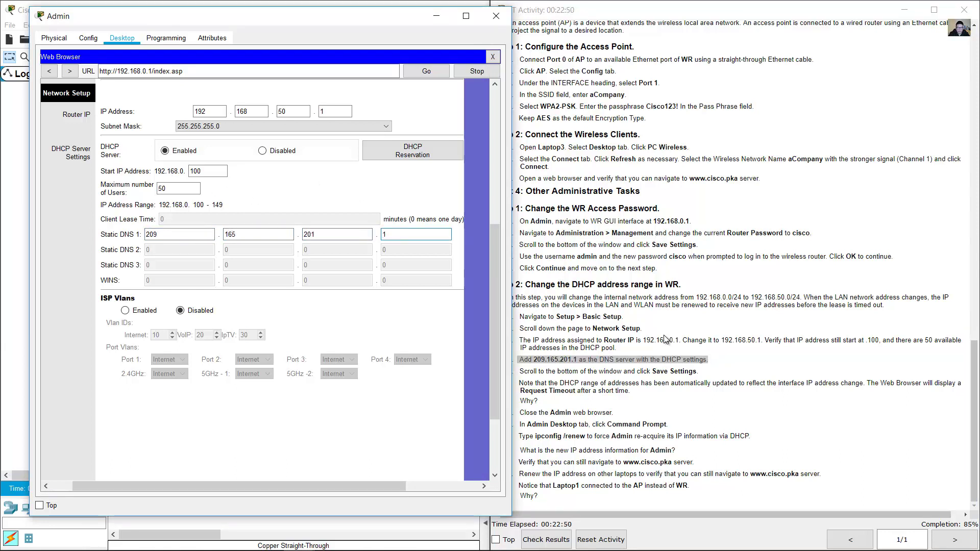
- Scroll to the bottom of the Basic Setup page, ready to save
{"action": "left_click", "coordinate": [539, 383]}
{"action": "left_click_drag", "start_coordinate": [653, 374], "coordinate": [710, 374]}
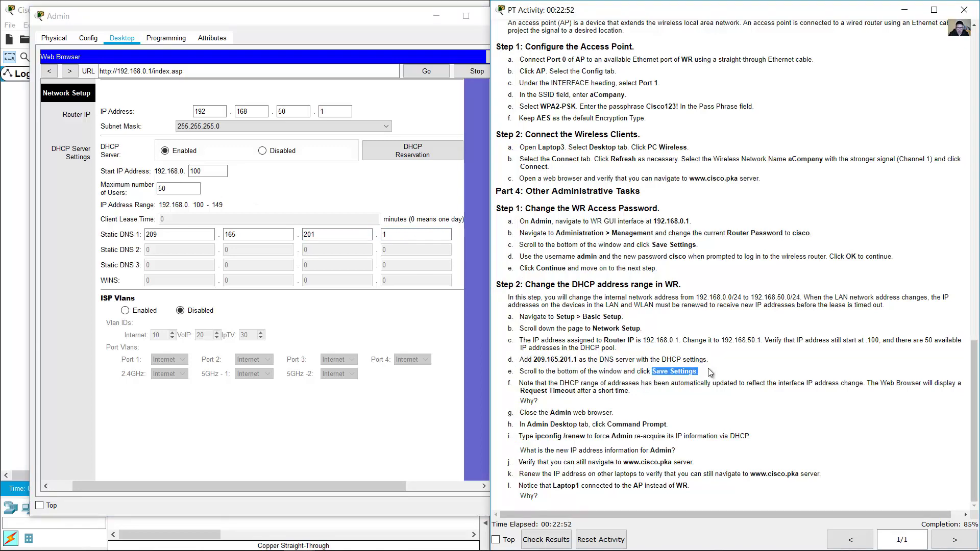
{"action": "left_click", "coordinate": [304, 200]}
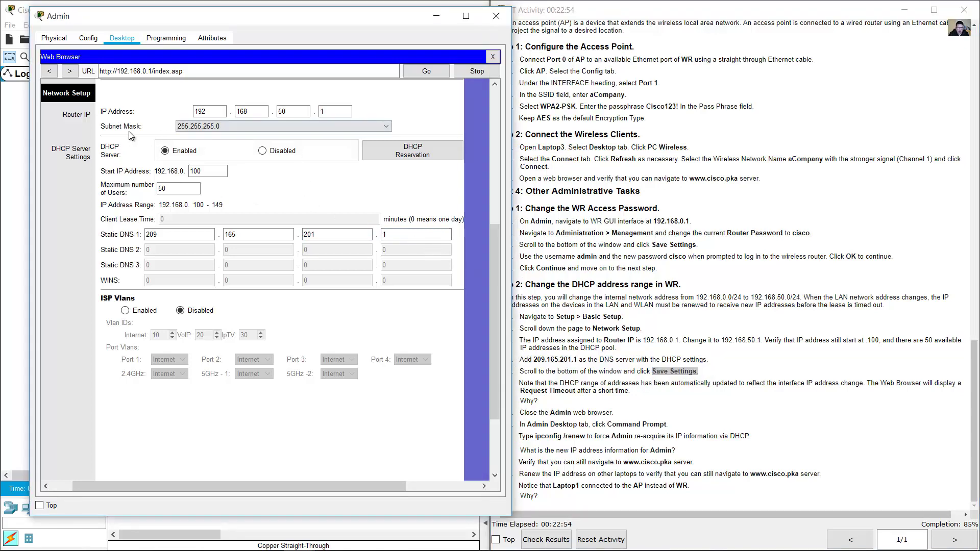
{"action": "left_click_drag", "start_coordinate": [494, 268], "coordinate": [494, 388]}
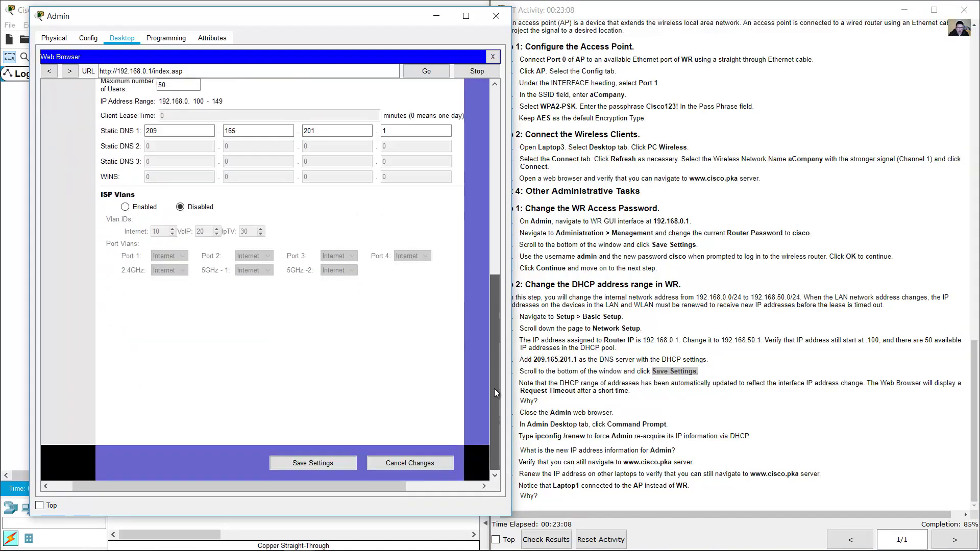
- Save the Basic Setup settings, close Admin's browser after the Request Timeout, and minimize Admin
{"action": "left_click", "coordinate": [313, 464]}
{"action": "left_click", "coordinate": [823, 377]}
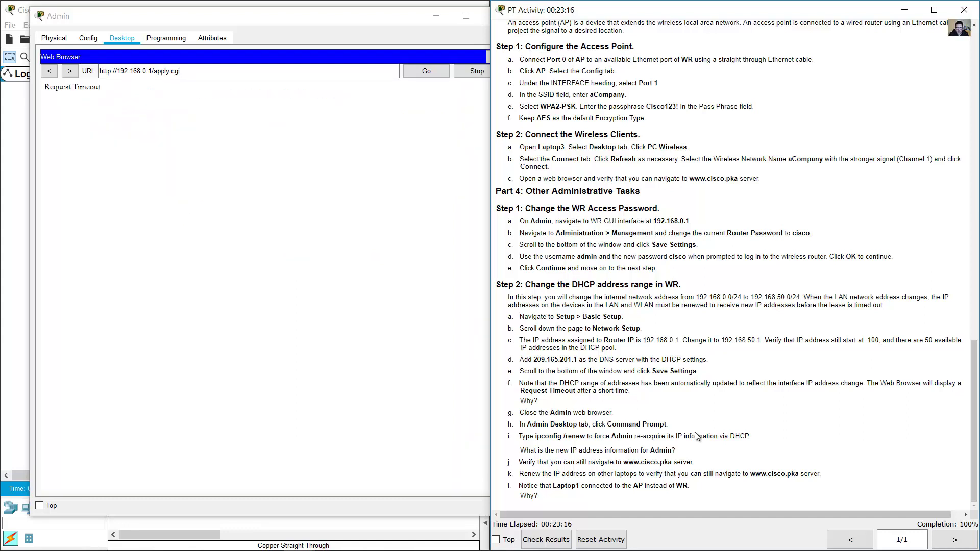
{"action": "left_click", "coordinate": [130, 141]}
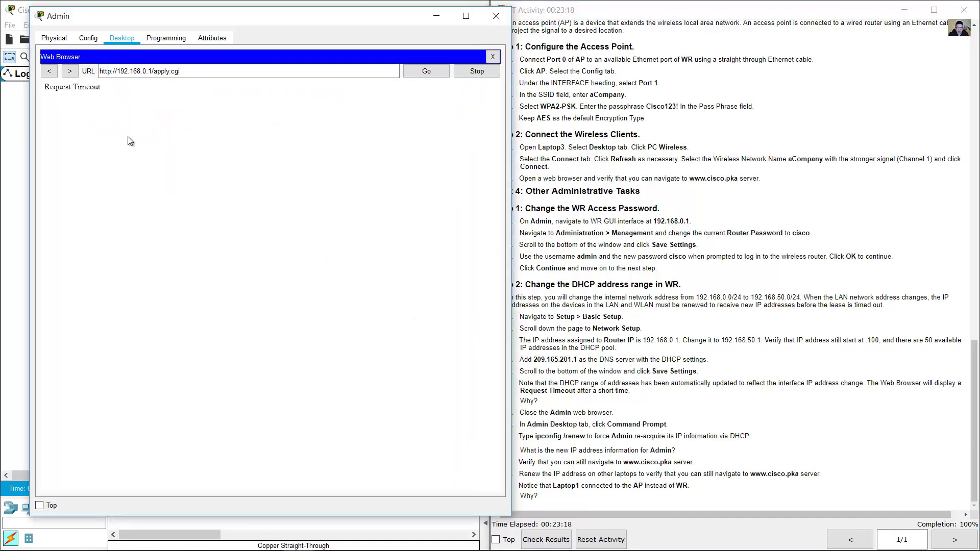
{"action": "left_click", "coordinate": [493, 56]}
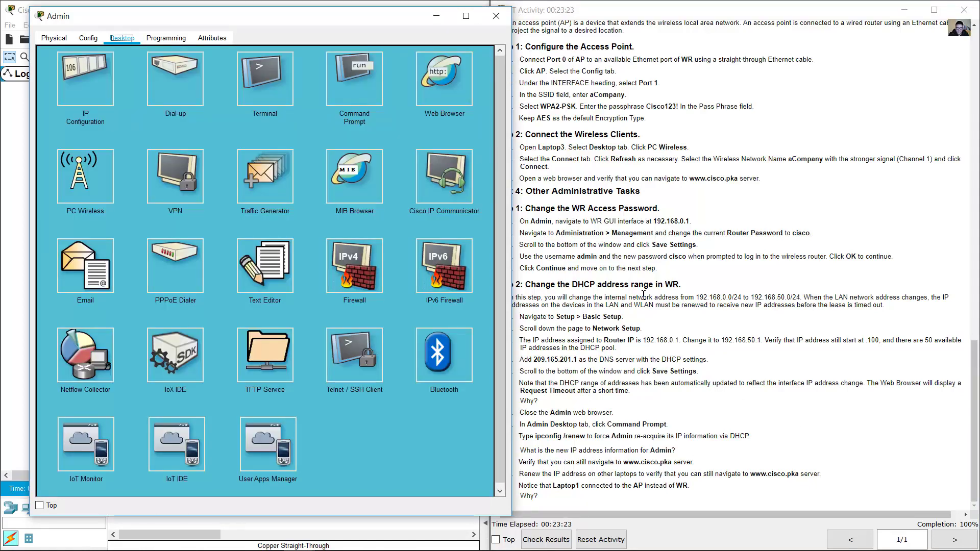
{"action": "left_click", "coordinate": [689, 328]}
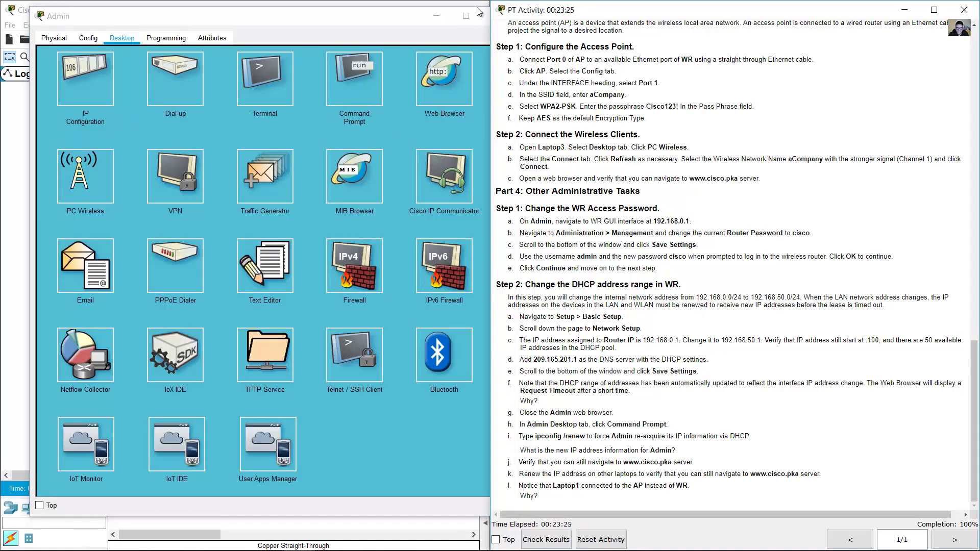
{"action": "left_click", "coordinate": [436, 17]}
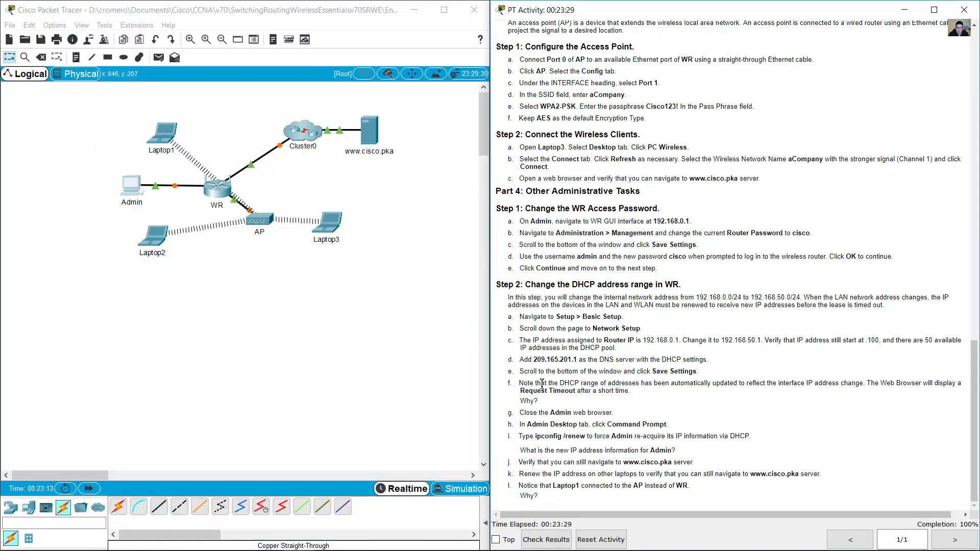
- Review the DHCP-range note, then view Admin's IP Configuration showing 192.168.50.100 and gateway 192.168.50.1
{"action": "left_click_drag", "start_coordinate": [519, 383], "coordinate": [868, 384]}
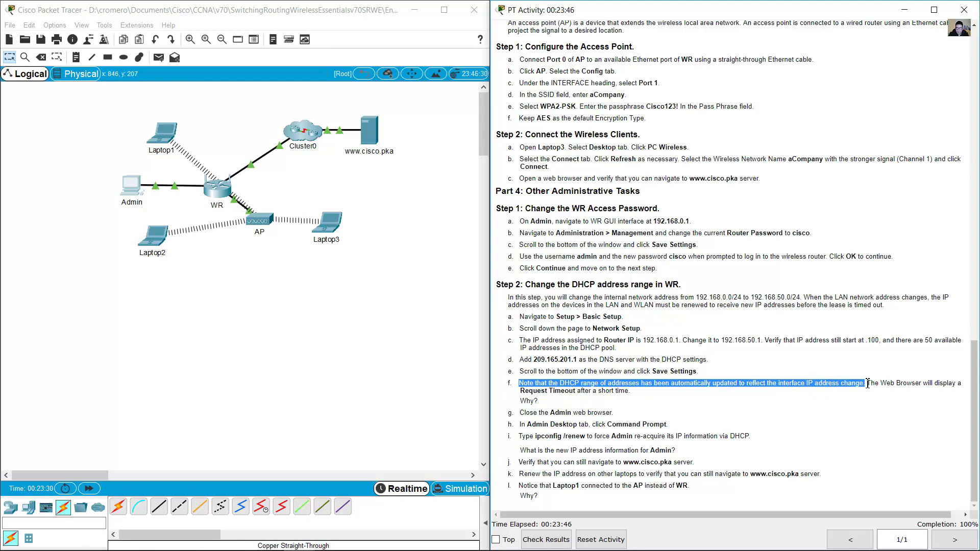
{"action": "left_click_drag", "start_coordinate": [879, 383], "coordinate": [962, 385]}
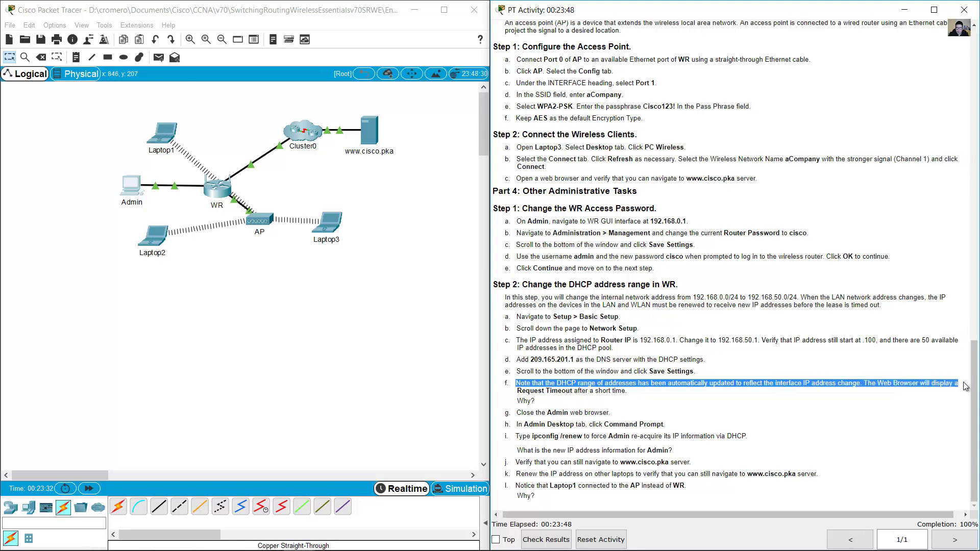
{"action": "left_click_drag", "start_coordinate": [552, 401], "coordinate": [624, 395]}
{"action": "left_click_drag", "start_coordinate": [542, 402], "coordinate": [520, 402]}
{"action": "left_click", "coordinate": [318, 221]}
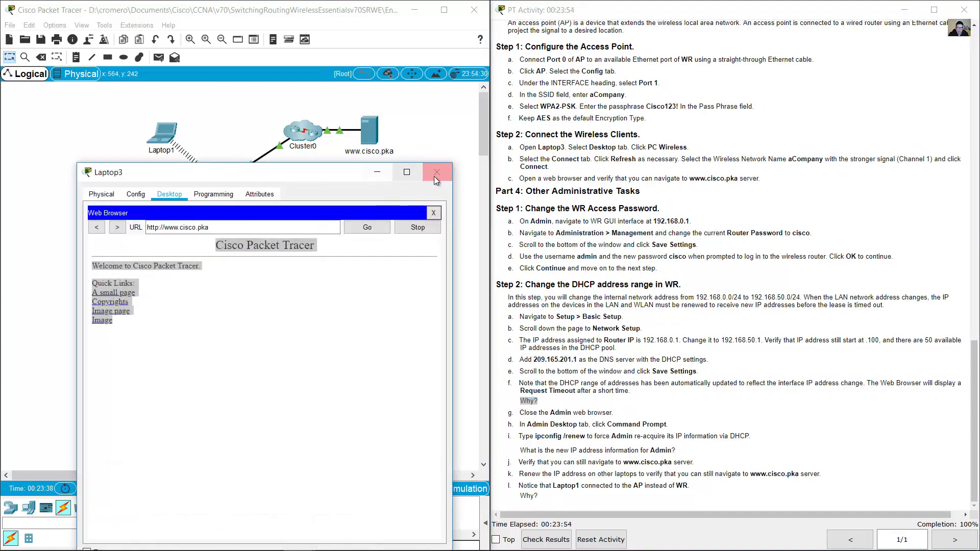
{"action": "left_click", "coordinate": [435, 174]}
{"action": "left_click", "coordinate": [127, 198]}
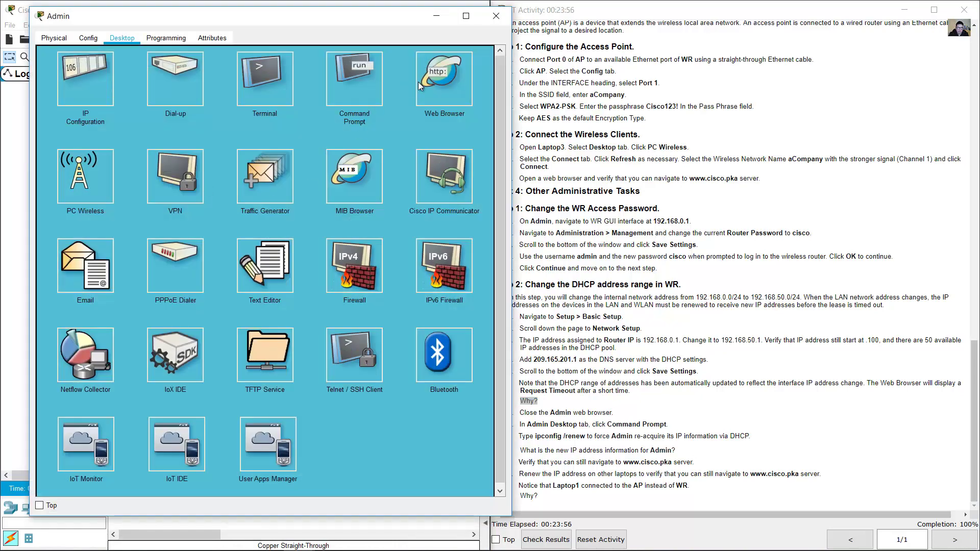
{"action": "left_click", "coordinate": [90, 72]}
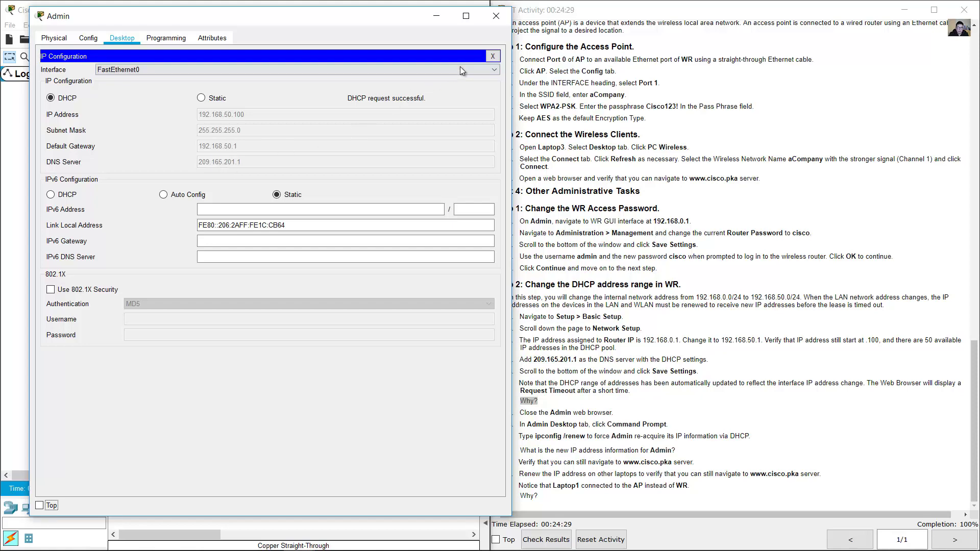
- Browse from Admin to the router at 192.168.50.1 and log in as admin
{"action": "left_click", "coordinate": [492, 57]}
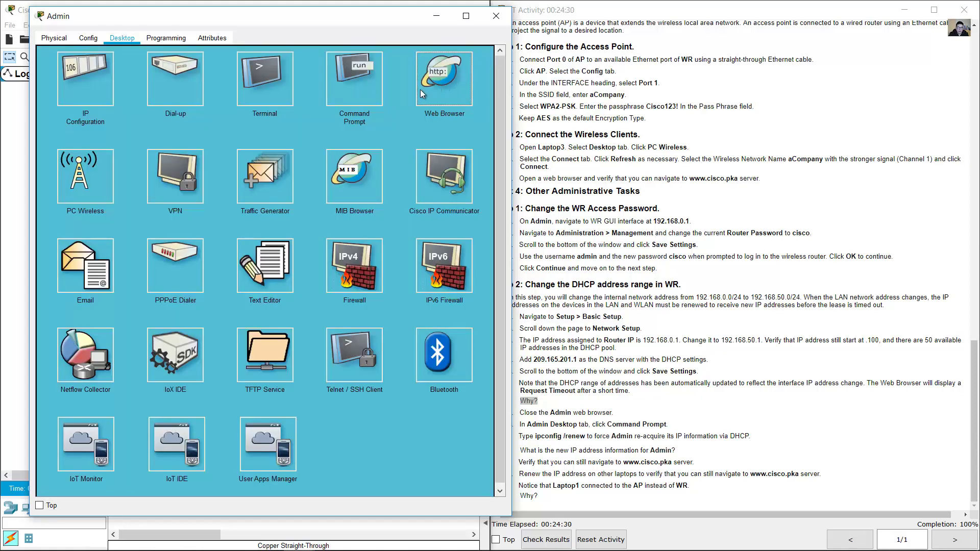
{"action": "left_click", "coordinate": [421, 90]}
{"action": "left_click", "coordinate": [296, 77]}
{"action": "type", "text": "192.168.50.1"}
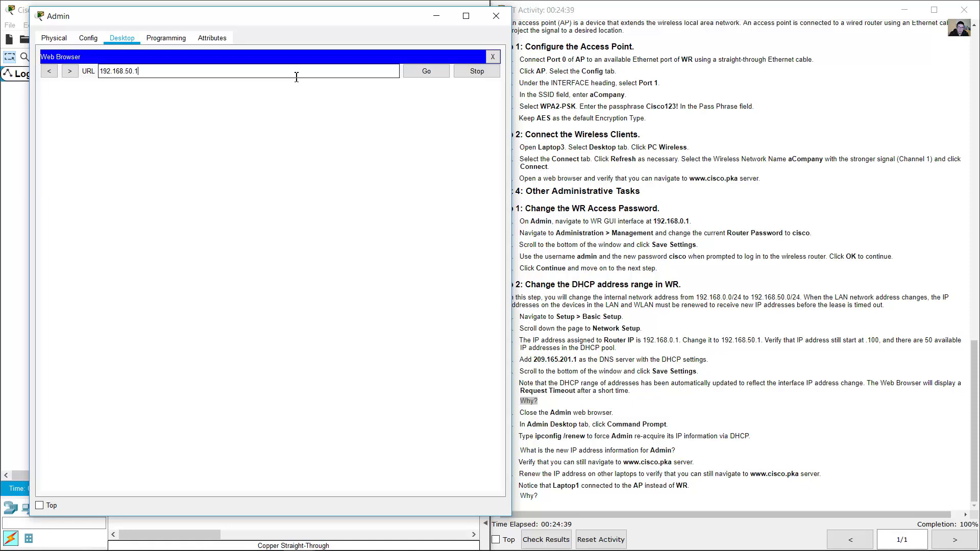
{"action": "key", "text": "Return"}
{"action": "type", "text": "admin"}
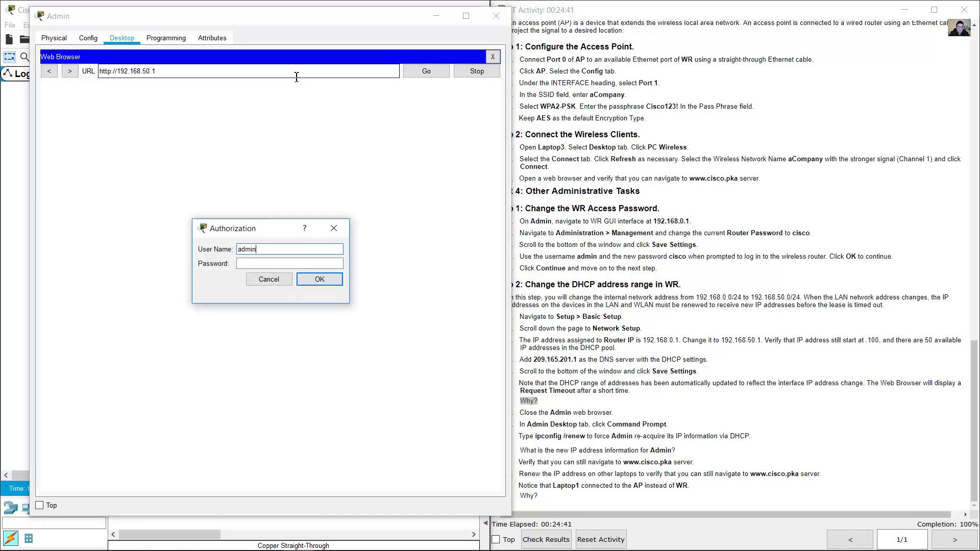
{"action": "key", "text": "Tab"}
{"action": "type", "text": "cisco"}
{"action": "key", "text": "Return"}
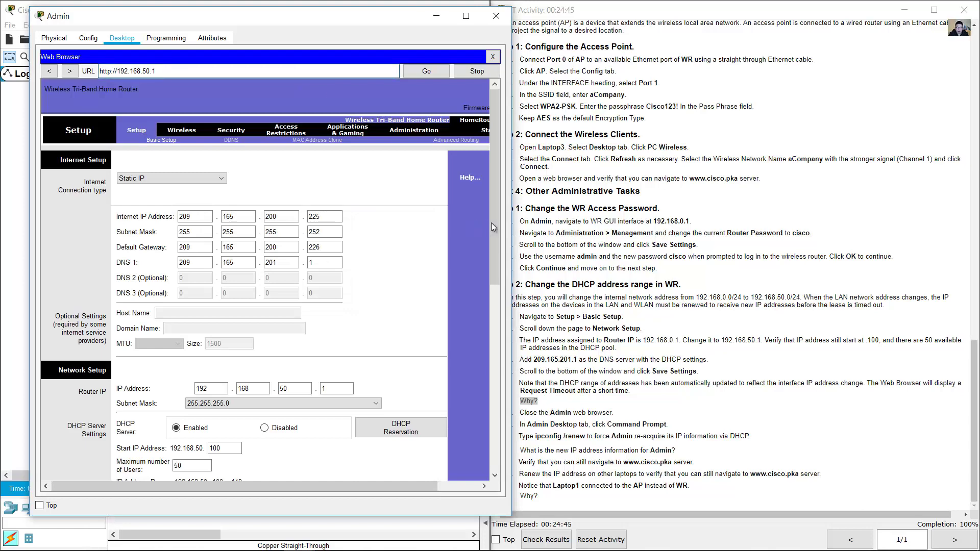
- Scroll to the DHCP settings showing 192.168.50.100–149, then minimize Admin
{"action": "left_click_drag", "start_coordinate": [493, 227], "coordinate": [470, 363]}
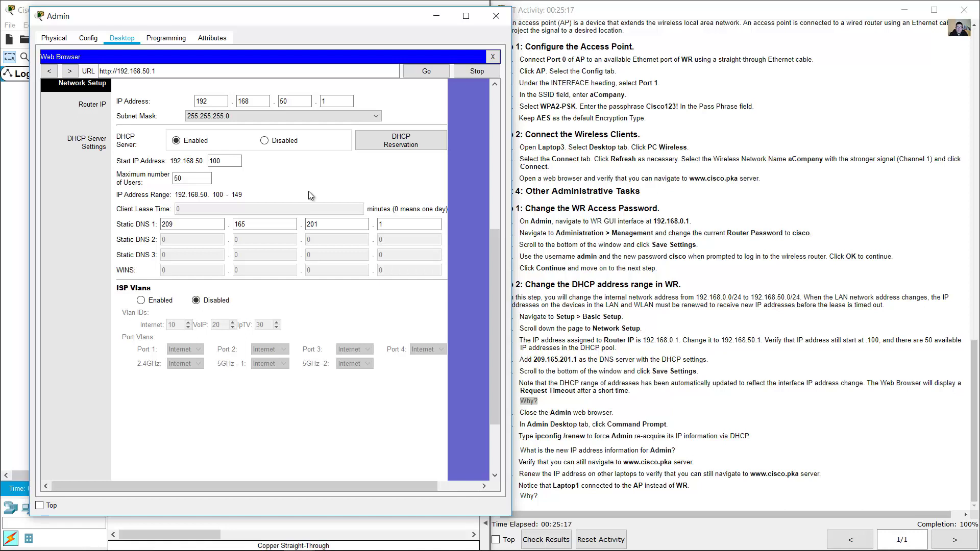
{"action": "left_click_drag", "start_coordinate": [643, 340], "coordinate": [669, 340]}
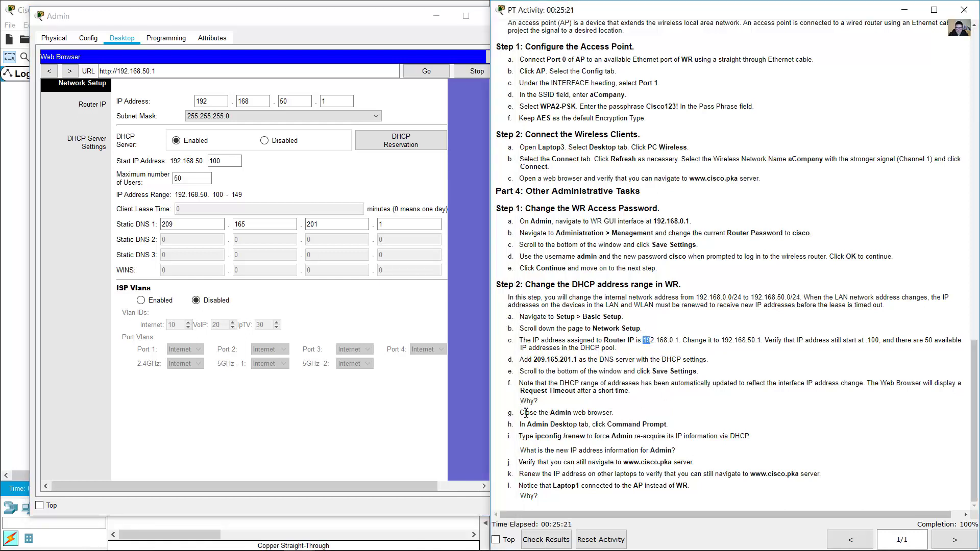
{"action": "left_click_drag", "start_coordinate": [524, 413], "coordinate": [632, 417]}
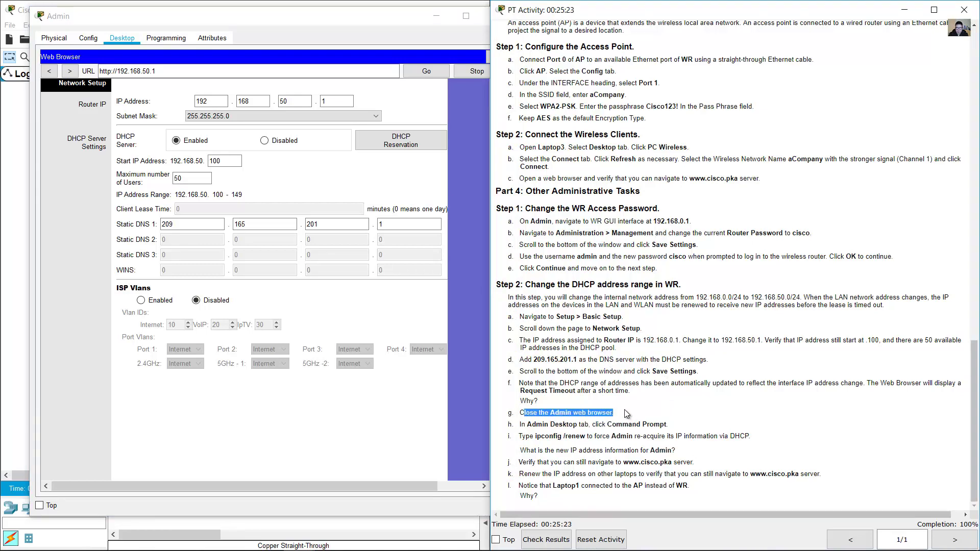
{"action": "left_click", "coordinate": [437, 16]}
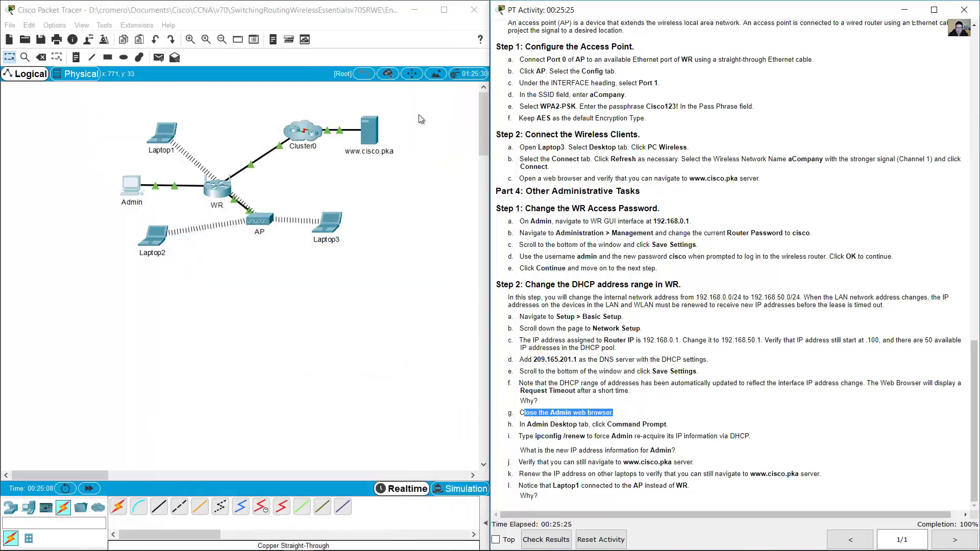
- Run ipconfig /renew in Admin's Command Prompt
{"action": "left_click", "coordinate": [134, 189]}
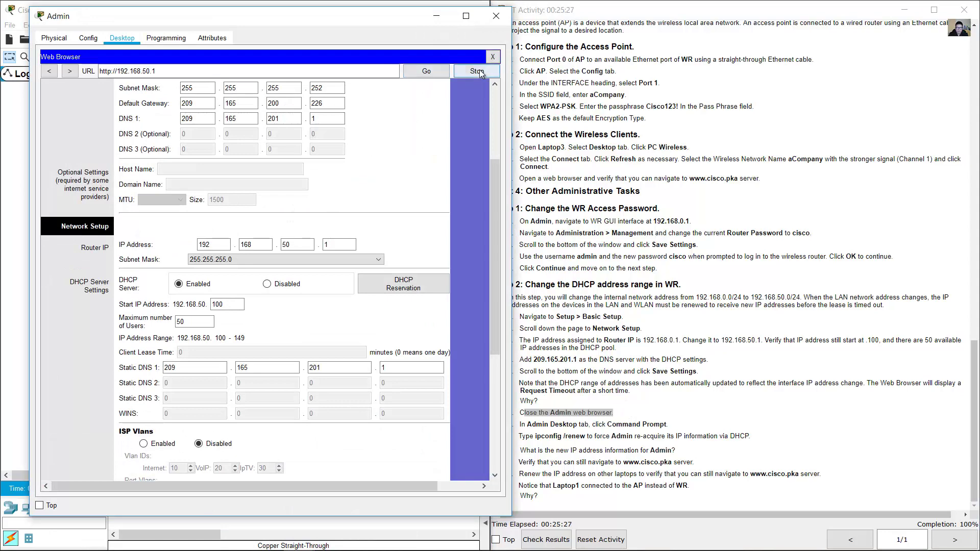
{"action": "left_click", "coordinate": [499, 51]}
{"action": "left_click", "coordinate": [647, 410]}
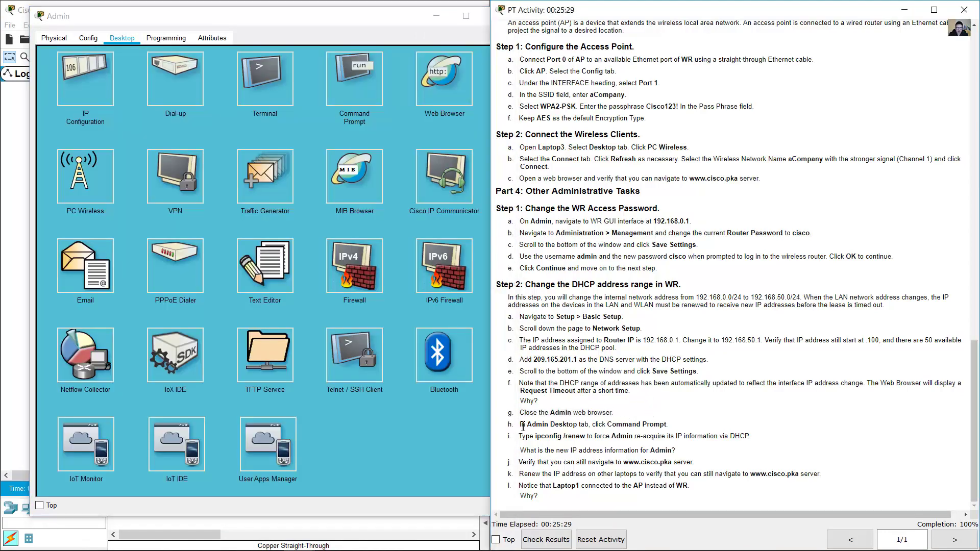
{"action": "left_click_drag", "start_coordinate": [521, 424], "coordinate": [668, 425]}
{"action": "left_click", "coordinate": [351, 72]}
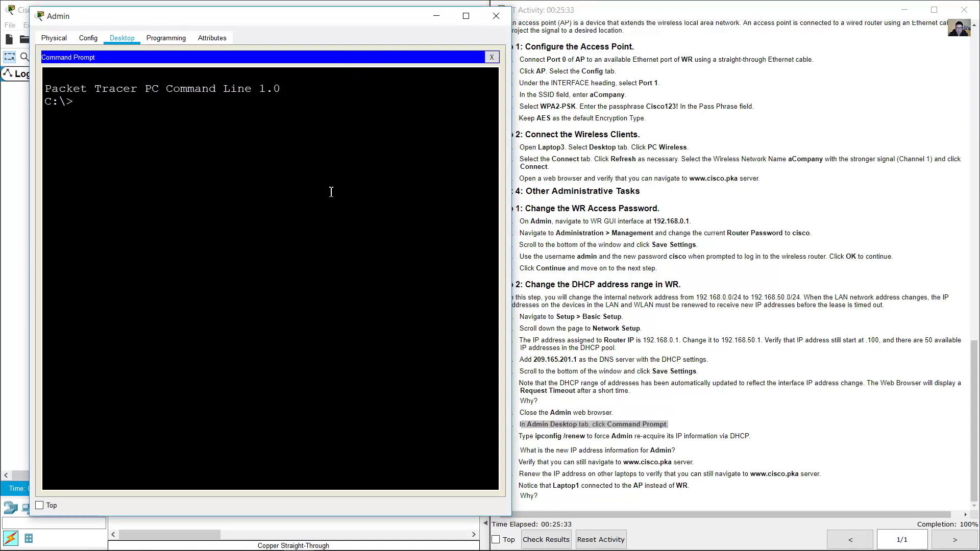
{"action": "left_click", "coordinate": [549, 435]}
{"action": "left_click_drag", "start_coordinate": [522, 437], "coordinate": [610, 438]}
{"action": "left_click", "coordinate": [363, 186]}
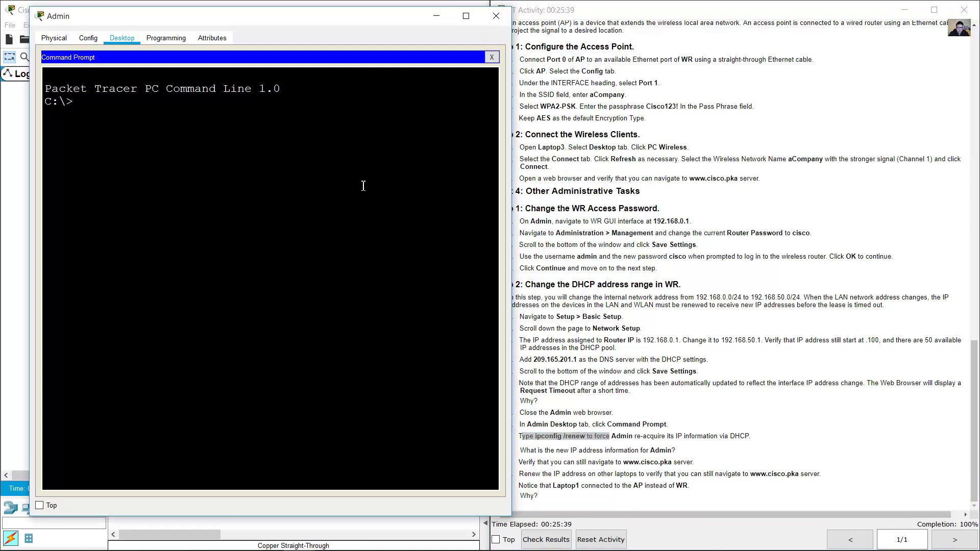
{"action": "type", "text": "ipconfig /"}
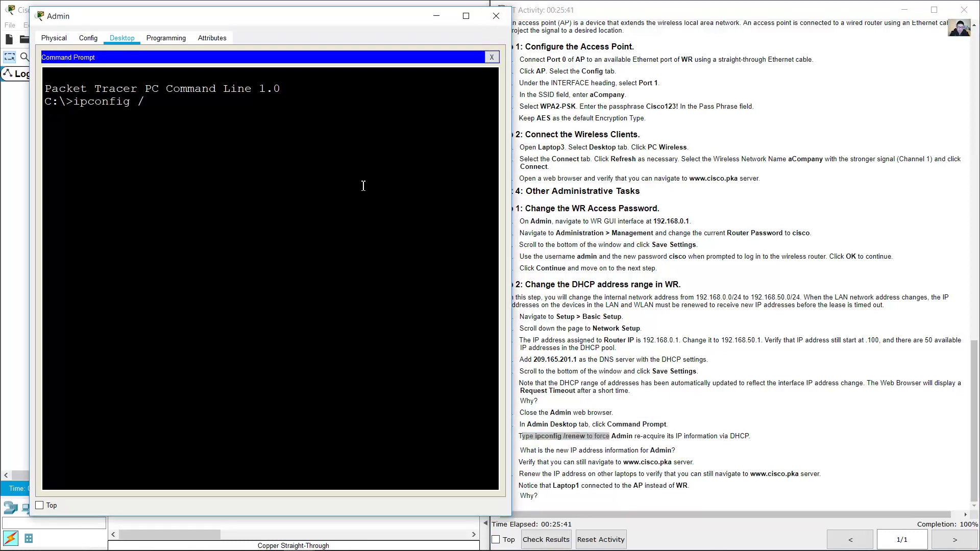
{"action": "type", "text": "renew"}
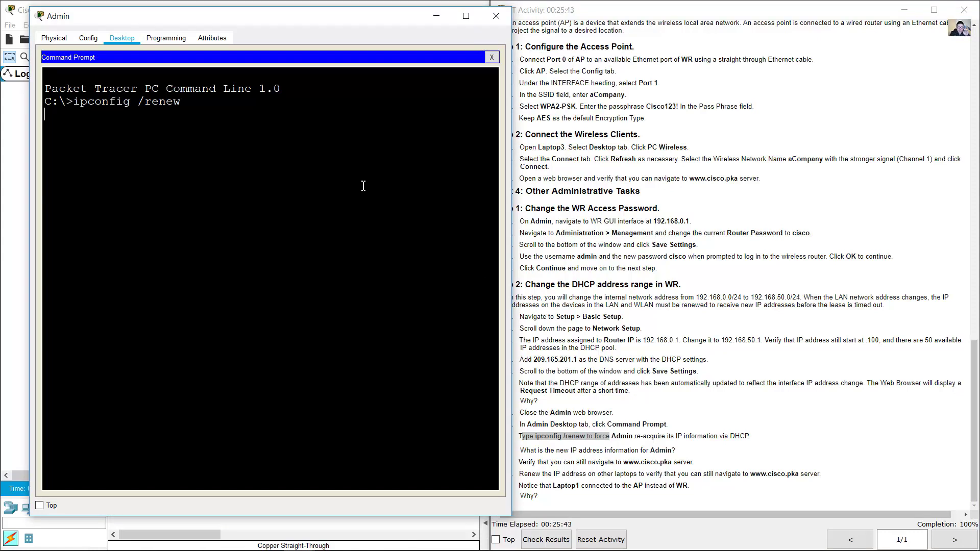
{"action": "key", "text": "Return"}
- Check the renewed lease: 192.168.50.100, mask 255.255.255.0, gateway 192.168.50.1, DNS 209.165.201.1
{"action": "left_click", "coordinate": [698, 409]}
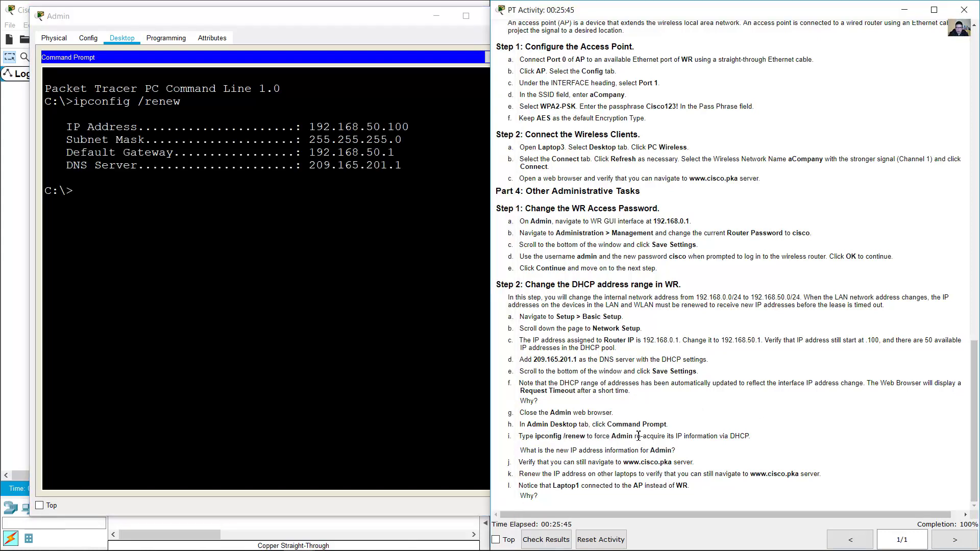
{"action": "left_click_drag", "start_coordinate": [636, 437], "coordinate": [751, 440]}
{"action": "left_click", "coordinate": [281, 139]}
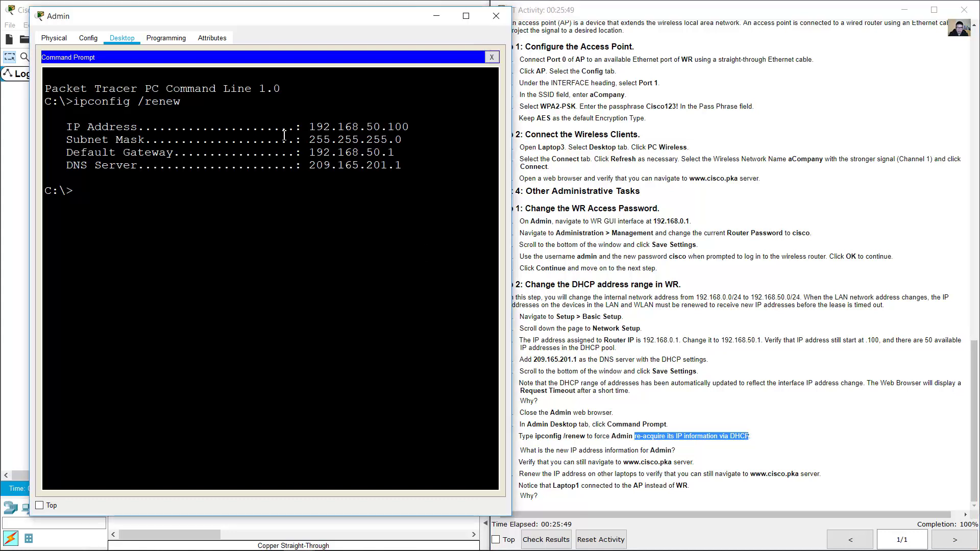
{"action": "left_click_drag", "start_coordinate": [307, 126], "coordinate": [403, 173]}
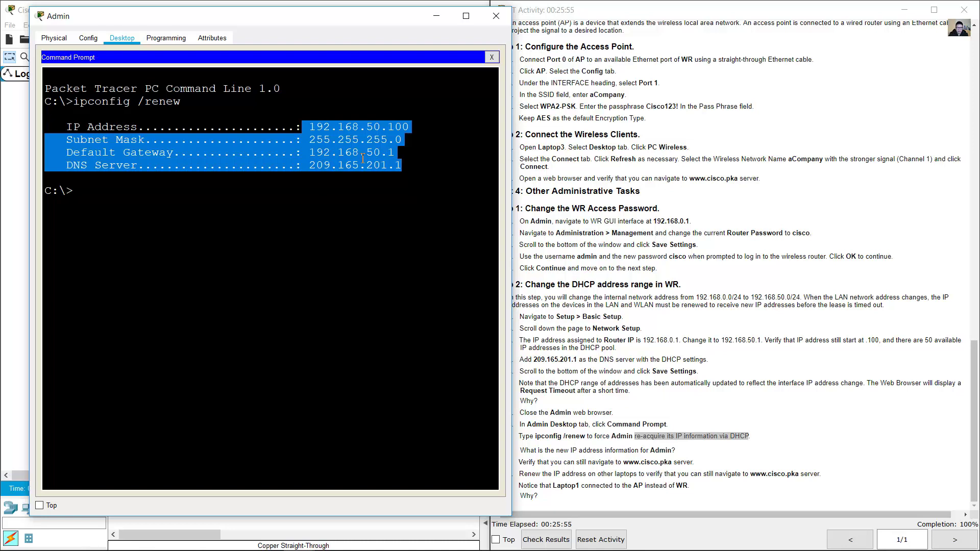
{"action": "left_click", "coordinate": [736, 366]}
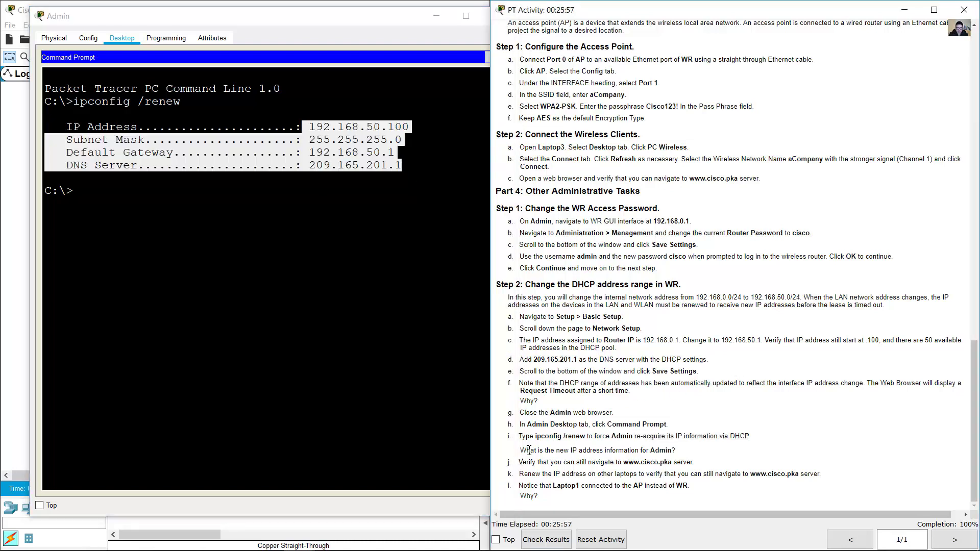
{"action": "left_click_drag", "start_coordinate": [526, 451], "coordinate": [678, 456]}
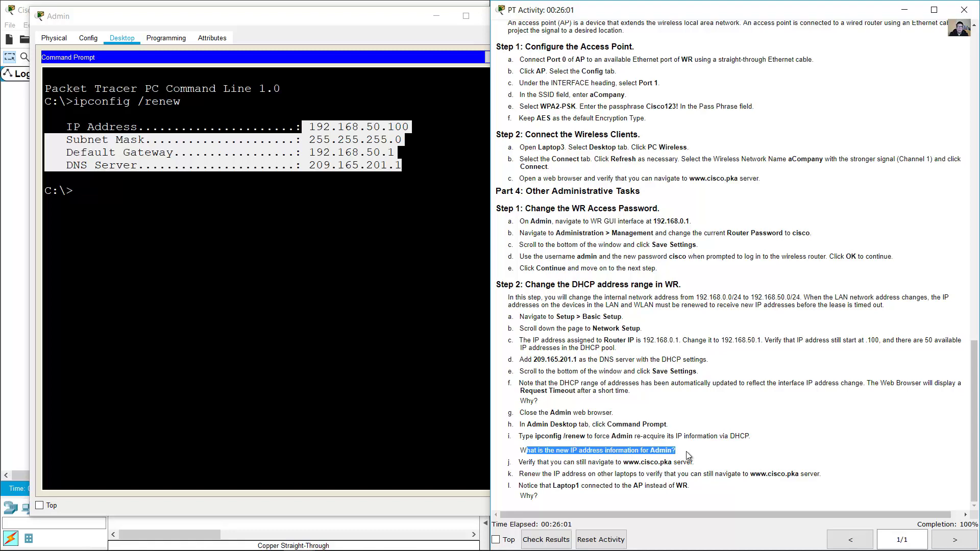
{"action": "left_click", "coordinate": [390, 141]}
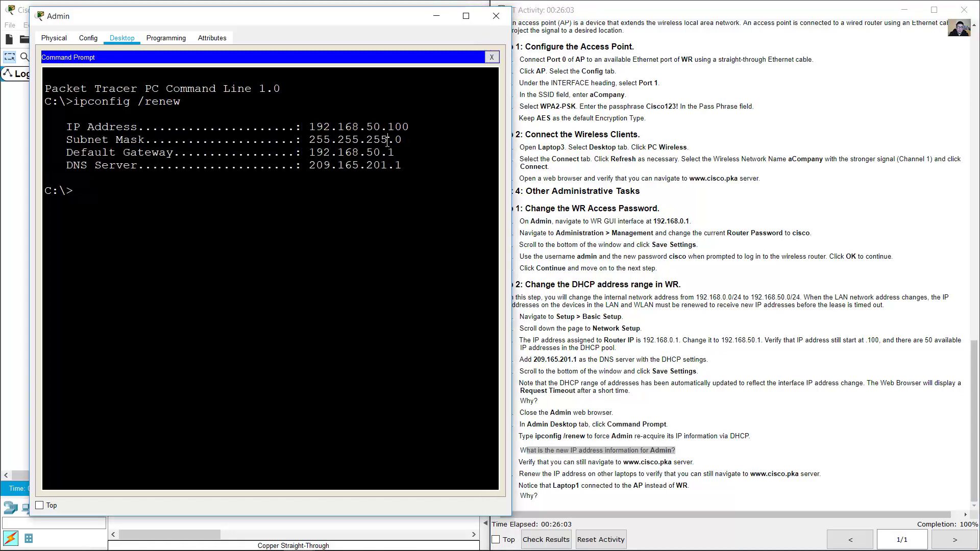
{"action": "left_click_drag", "start_coordinate": [366, 127], "coordinate": [416, 139]}
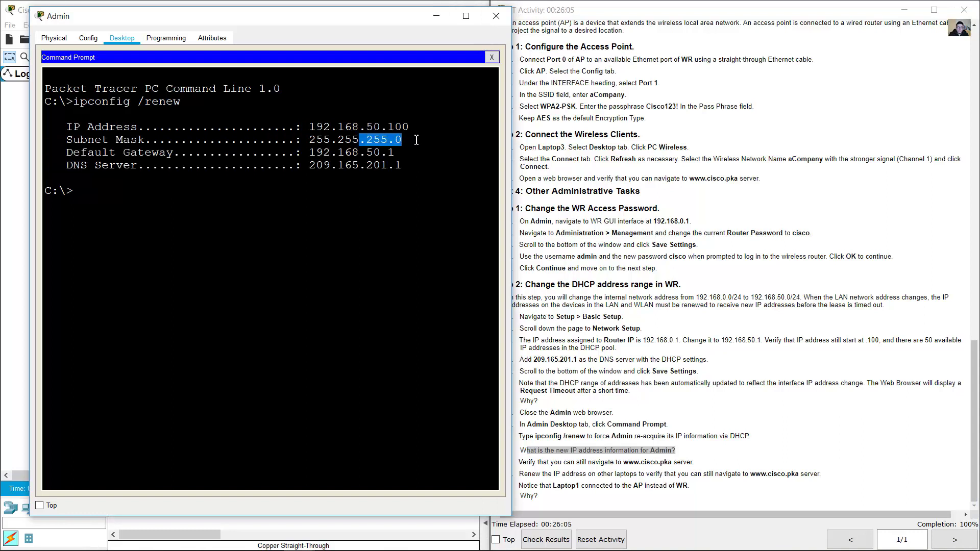
{"action": "left_click_drag", "start_coordinate": [360, 153], "coordinate": [396, 152]}
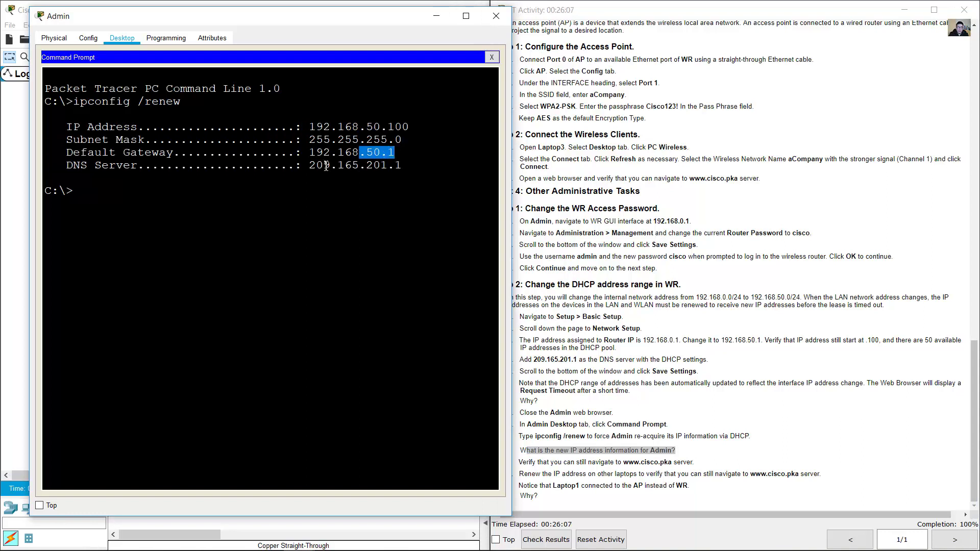
{"action": "left_click_drag", "start_coordinate": [309, 165], "coordinate": [402, 165]}
{"action": "left_click", "coordinate": [681, 380]}
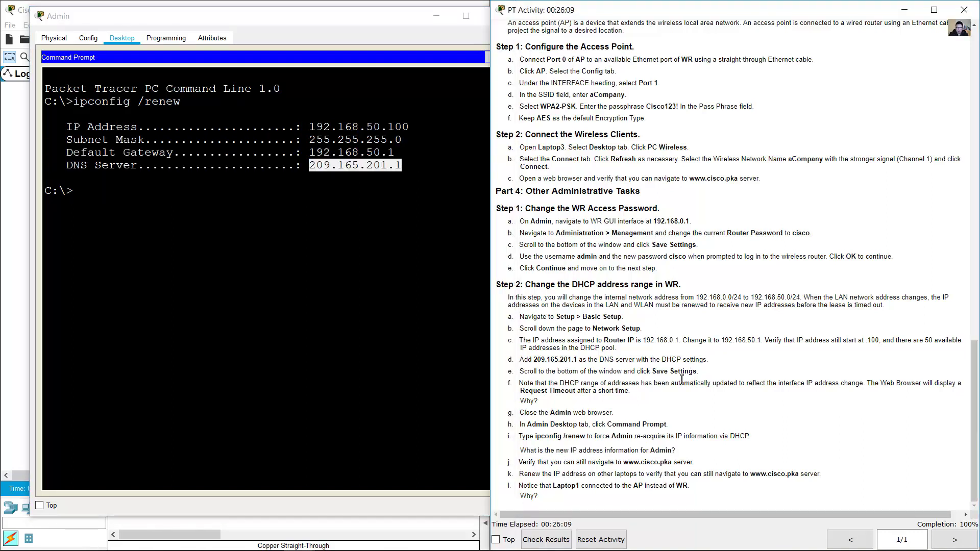
{"action": "left_click_drag", "start_coordinate": [566, 462], "coordinate": [695, 462]}
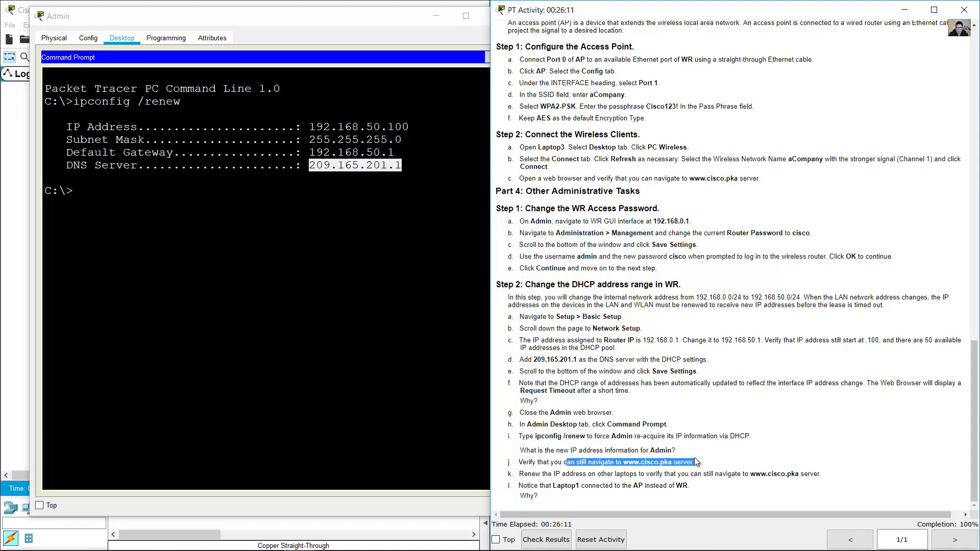
{"action": "left_click", "coordinate": [358, 4]}
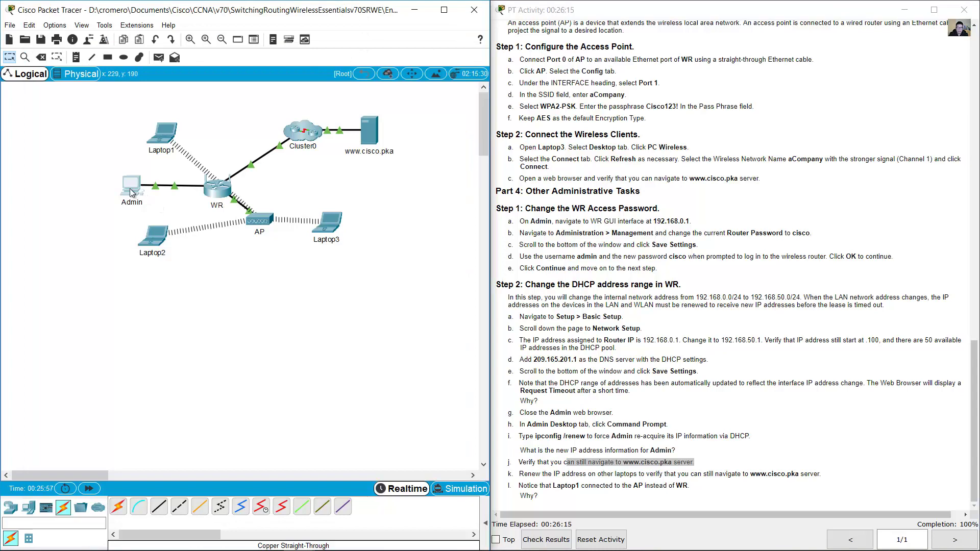
{"action": "left_click", "coordinate": [132, 186]}
{"action": "left_click", "coordinate": [492, 58]}
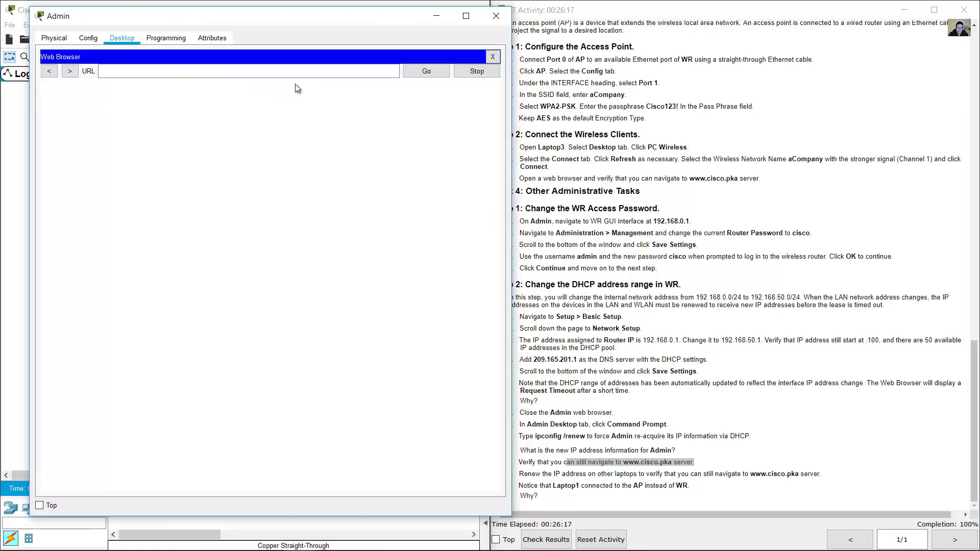
{"action": "left_click", "coordinate": [279, 72]}
{"action": "type", "text": "www"}
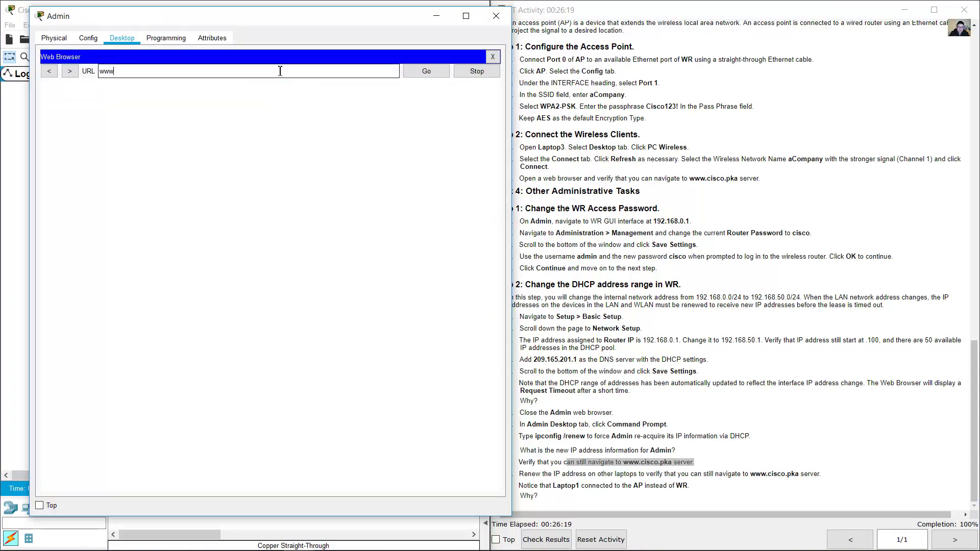
{"action": "type", "text": ".cisco.pka"}
{"action": "key", "text": "Return"}
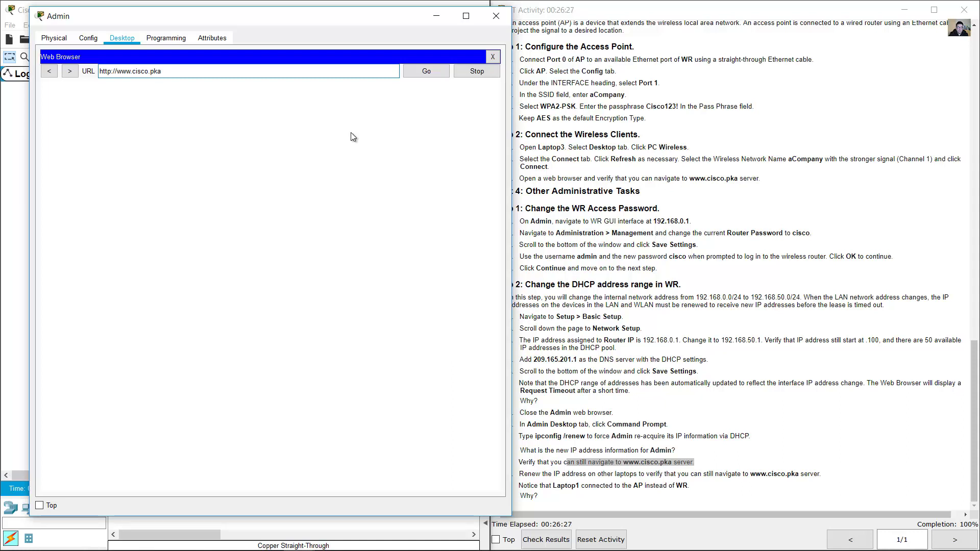
{"action": "left_click", "coordinate": [440, 71]}
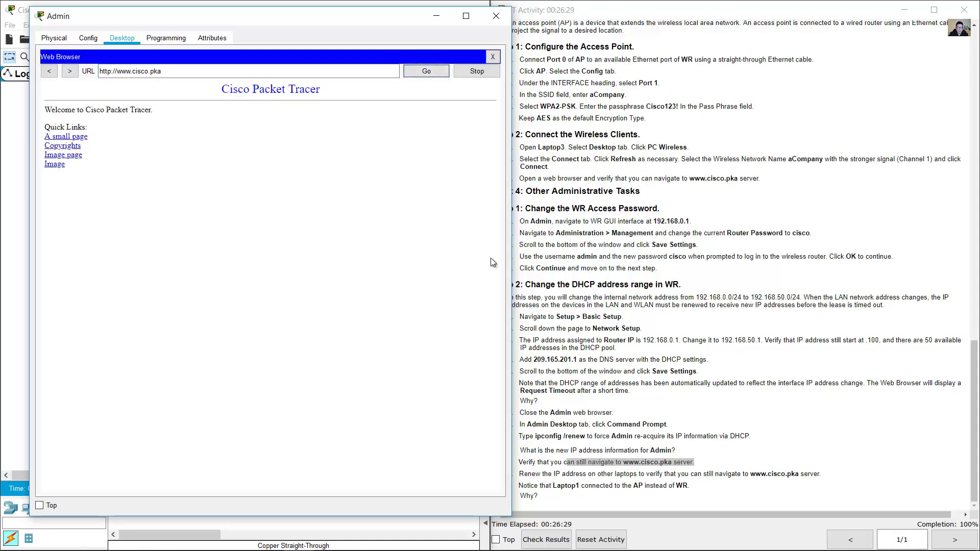
{"action": "left_click", "coordinate": [742, 438]}
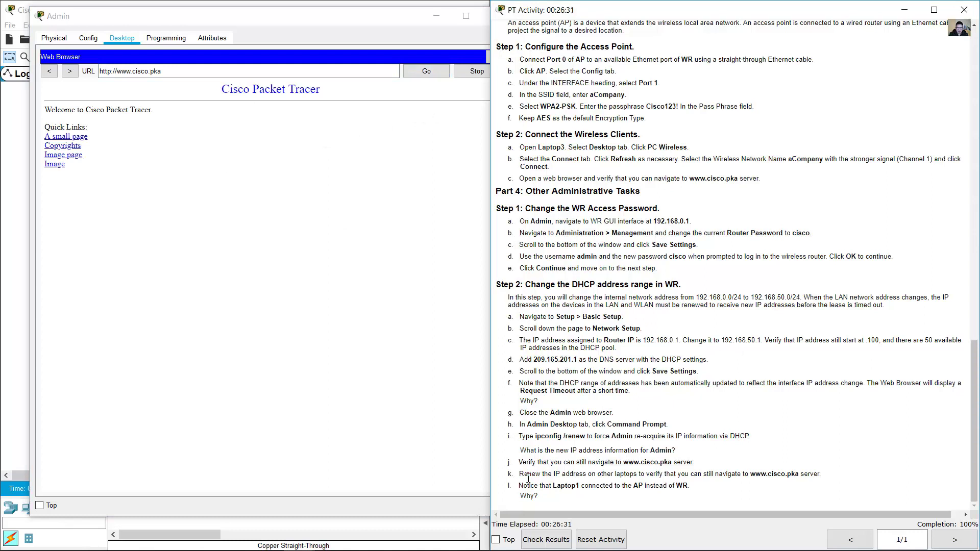
{"action": "left_click_drag", "start_coordinate": [528, 479], "coordinate": [818, 475]}
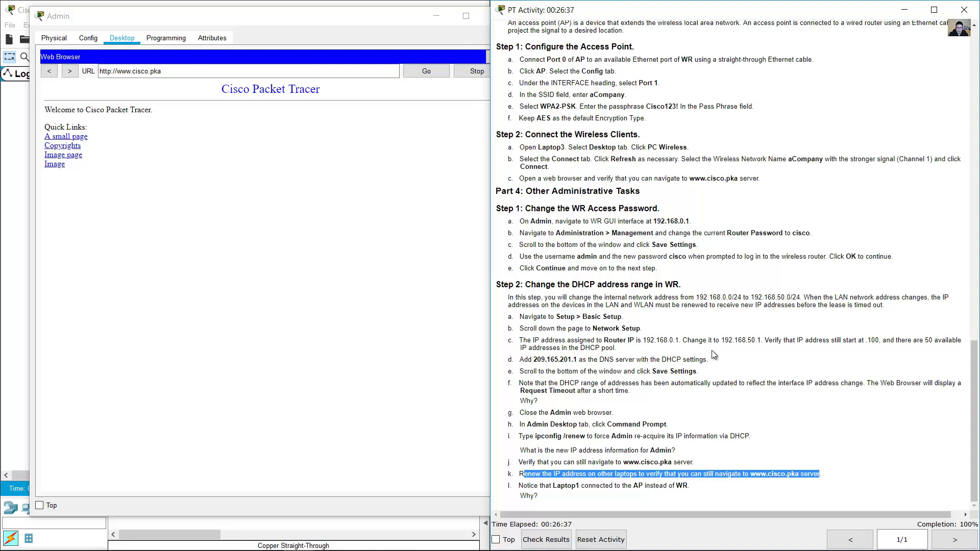
{"action": "left_click", "coordinate": [306, 3]}
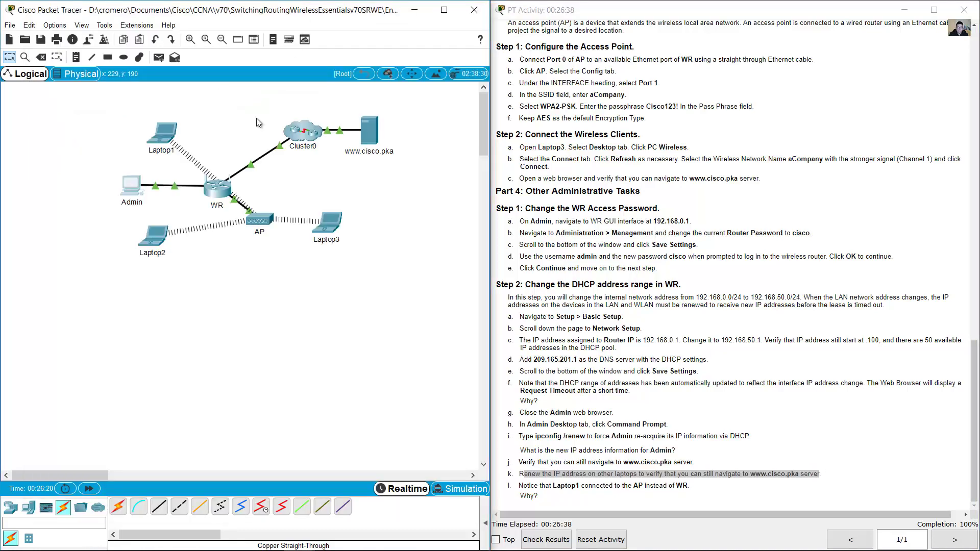
- Renew Laptop1's DHCP lease with ipconfig /renew and check its new IP information
{"action": "left_click", "coordinate": [166, 135]}
{"action": "left_click", "coordinate": [446, 214]}
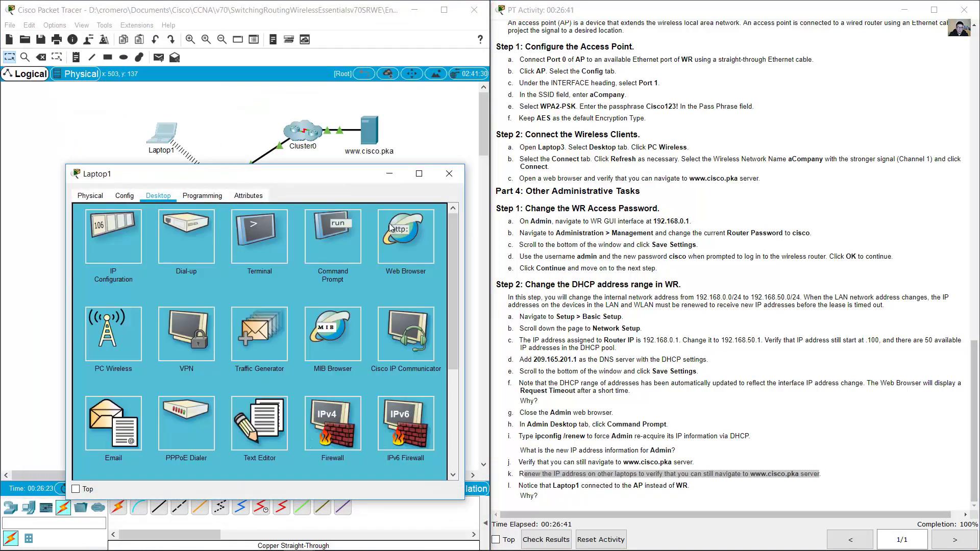
{"action": "left_click", "coordinate": [332, 233]}
{"action": "type", "text": "ipco"}
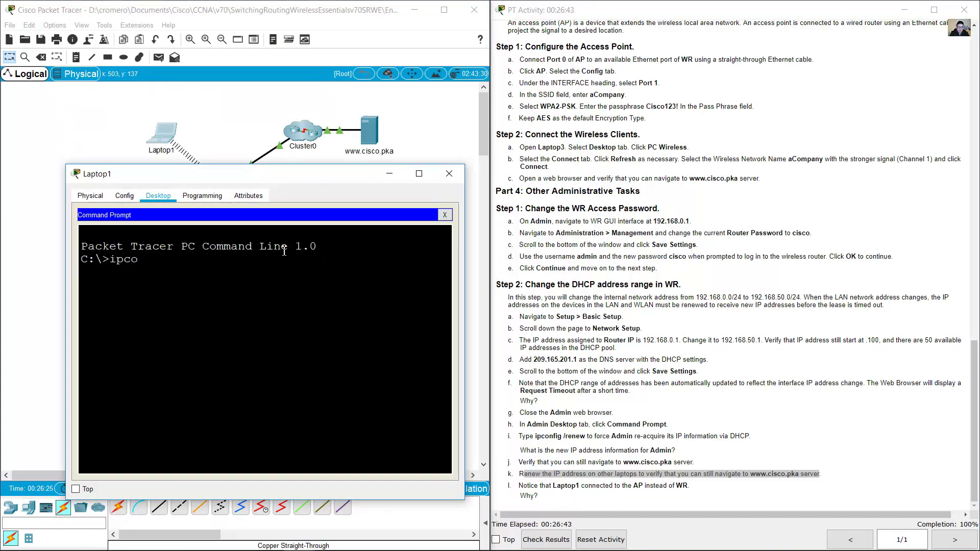
{"action": "type", "text": "nfig /renew"}
{"action": "left_click_drag", "start_coordinate": [297, 281], "coordinate": [301, 285]}
{"action": "left_click_drag", "start_coordinate": [391, 353], "coordinate": [391, 352]}
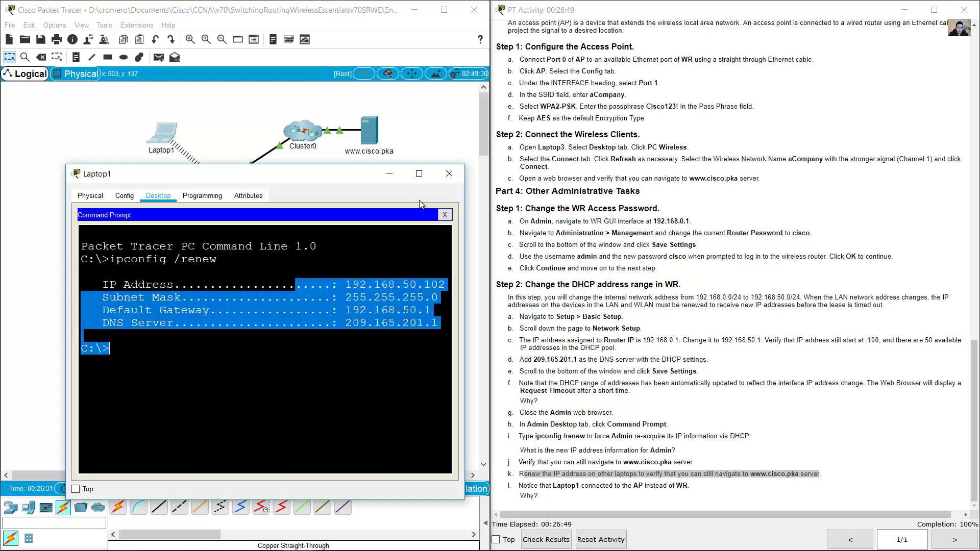
{"action": "left_click", "coordinate": [443, 217]}
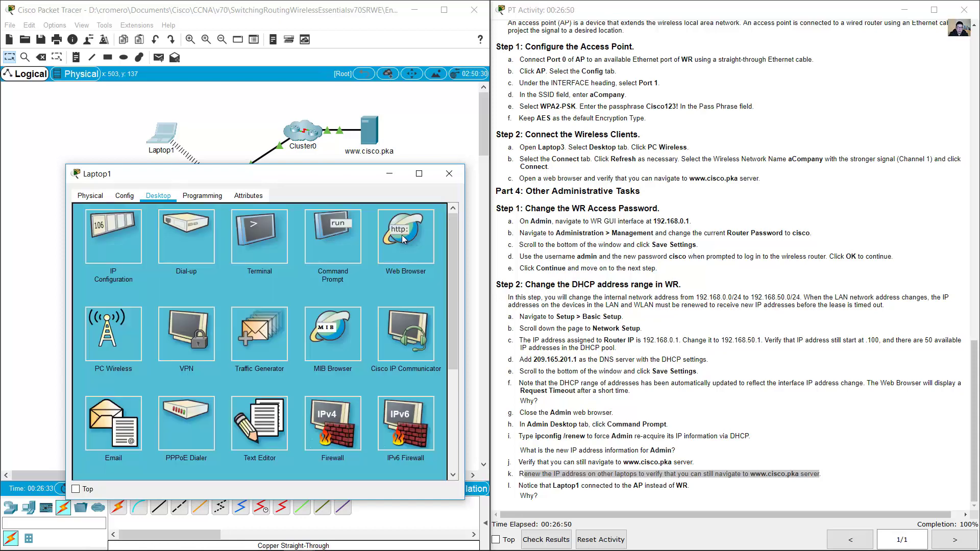
{"action": "left_click", "coordinate": [259, 230]}
{"action": "type", "text": "ww"}
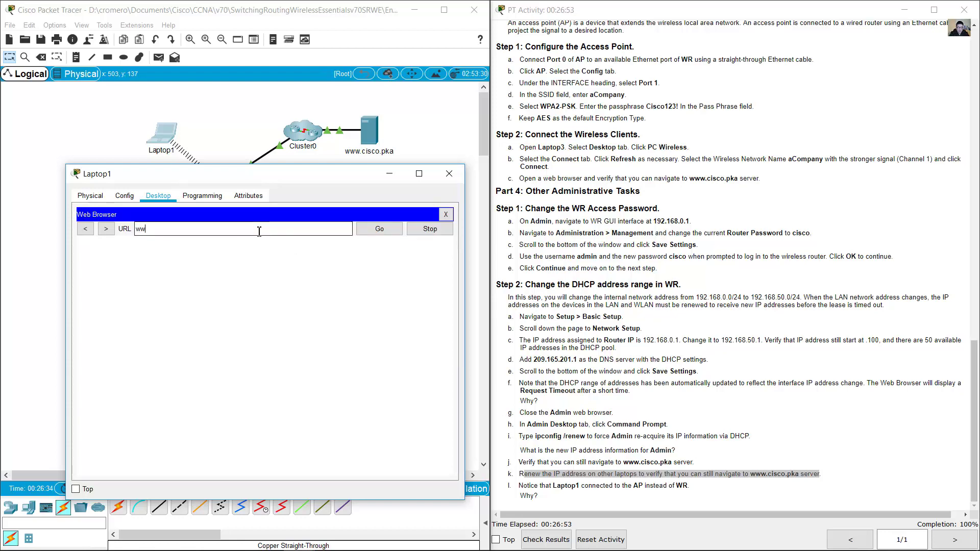
{"action": "type", "text": "w.cisco.pka"}
{"action": "key", "text": "Return"}
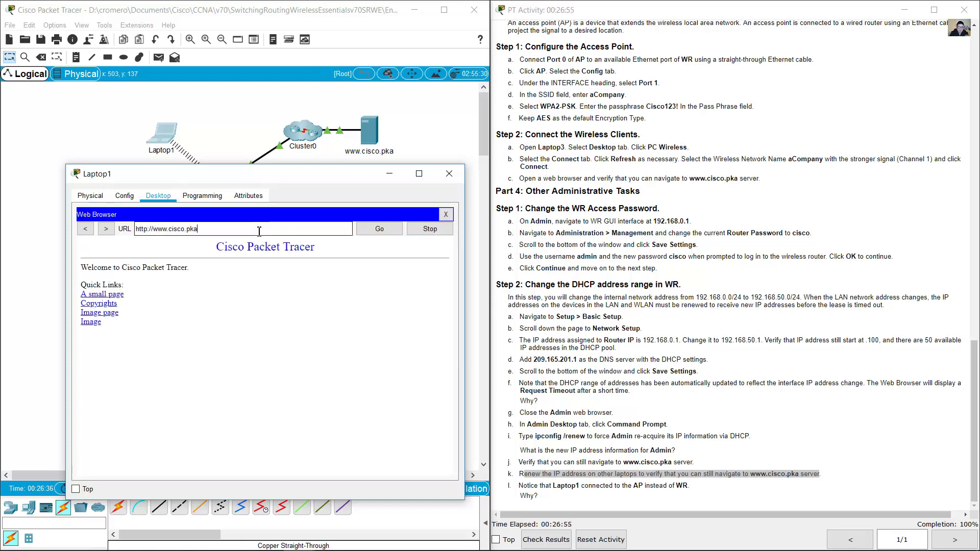
{"action": "left_click", "coordinate": [450, 174]}
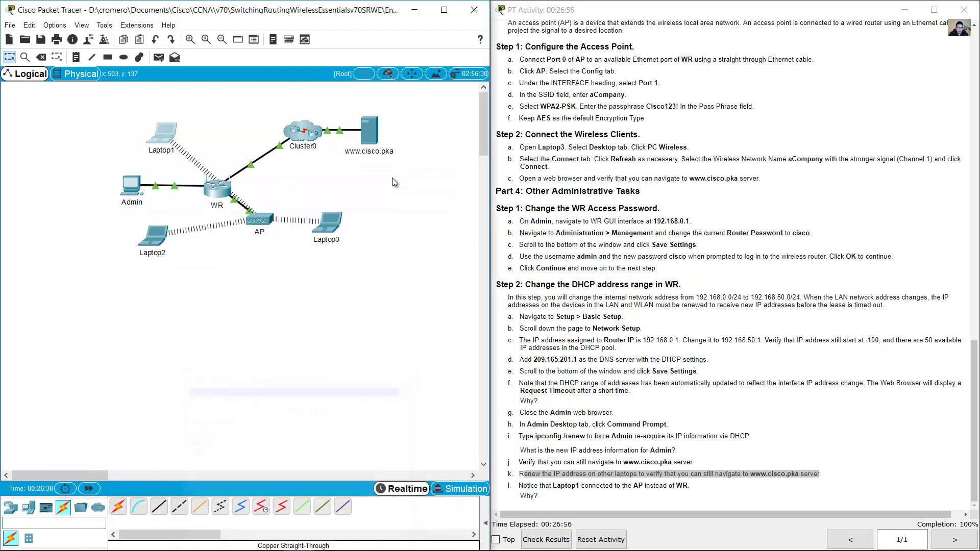
- Renew Laptop3's DHCP lease with ipconfig /renew and confirm it received 192.168.50.103
{"action": "left_click", "coordinate": [328, 222]}
{"action": "left_click_drag", "start_coordinate": [403, 129], "coordinate": [112, 82]}
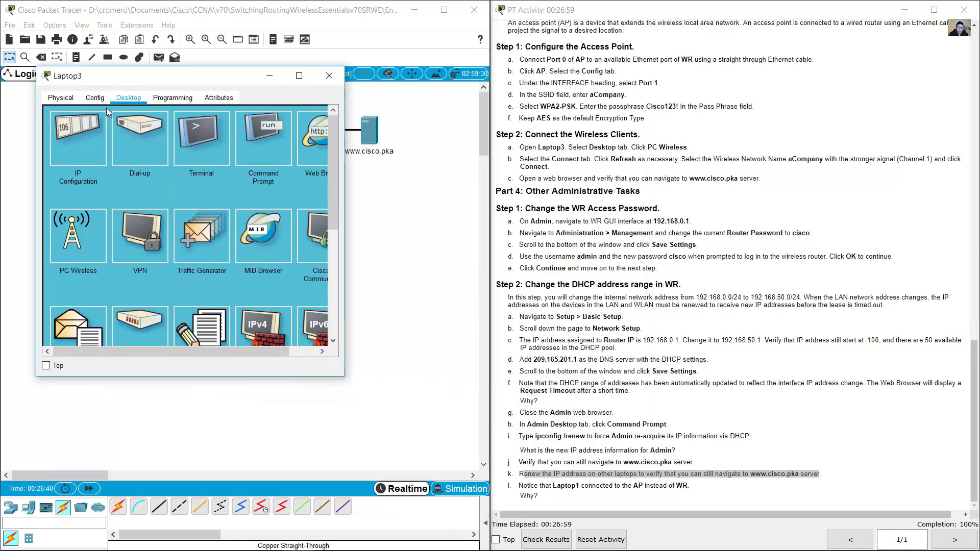
{"action": "left_click_drag", "start_coordinate": [346, 376], "coordinate": [422, 473]}
{"action": "left_click", "coordinate": [276, 139]}
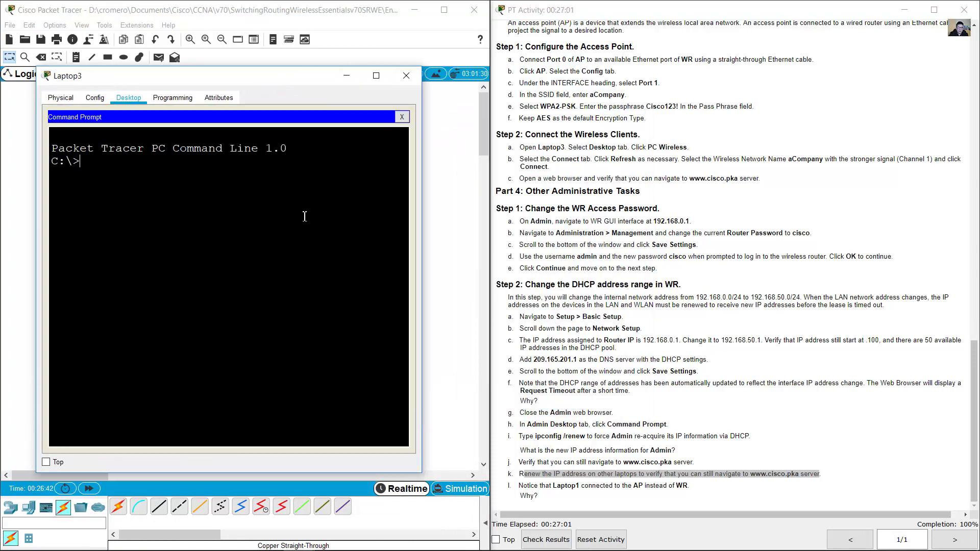
{"action": "type", "text": "ipconfig /"}
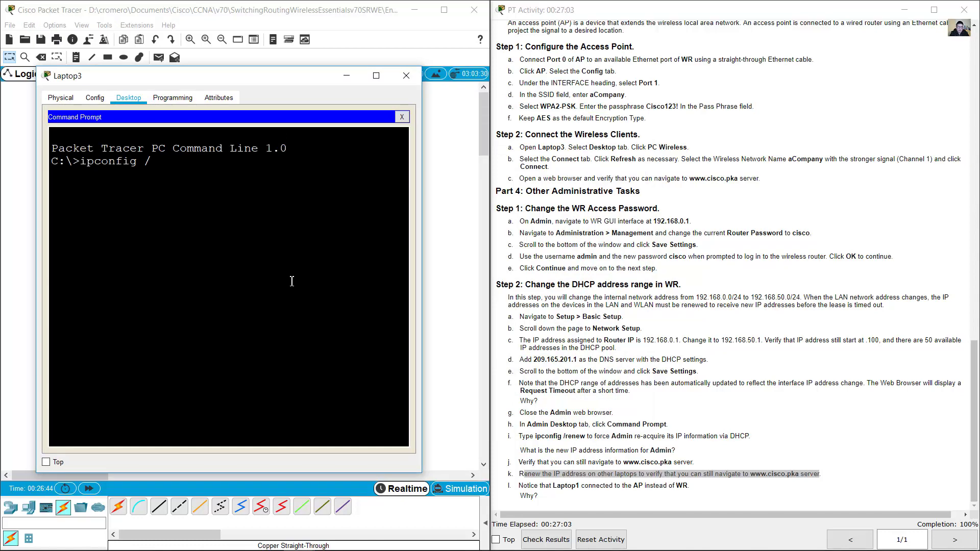
{"action": "type", "text": "renew"}
{"action": "key", "text": "Return"}
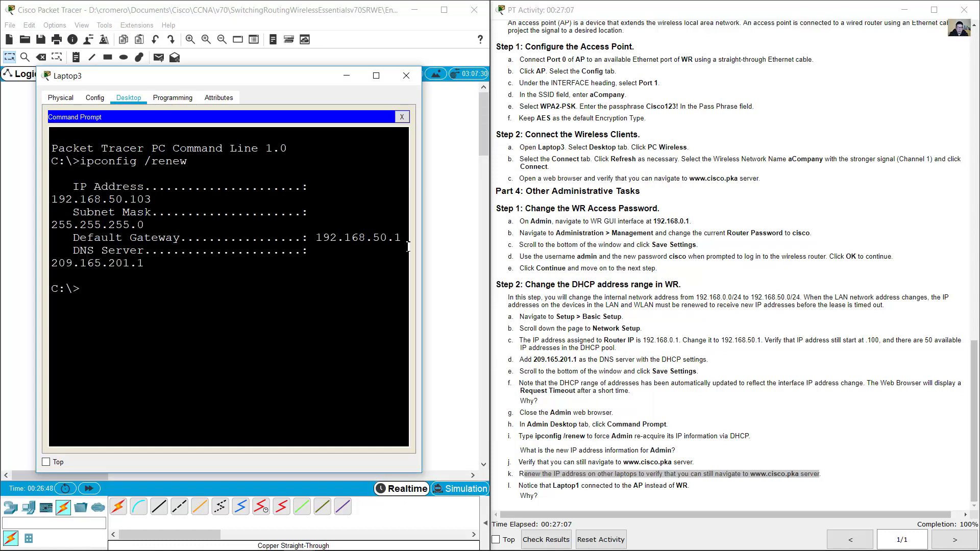
{"action": "left_click_drag", "start_coordinate": [423, 219], "coordinate": [521, 218]}
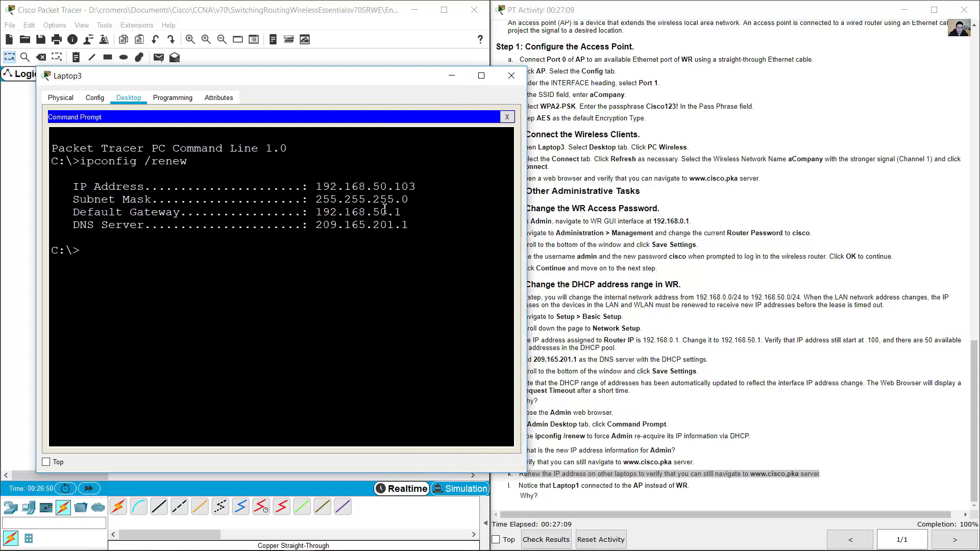
{"action": "left_click_drag", "start_coordinate": [379, 185], "coordinate": [415, 232]}
{"action": "left_click", "coordinate": [417, 232]}
{"action": "left_click_drag", "start_coordinate": [397, 189], "coordinate": [416, 190]}
{"action": "left_click", "coordinate": [409, 212]}
{"action": "left_click", "coordinate": [507, 118]}
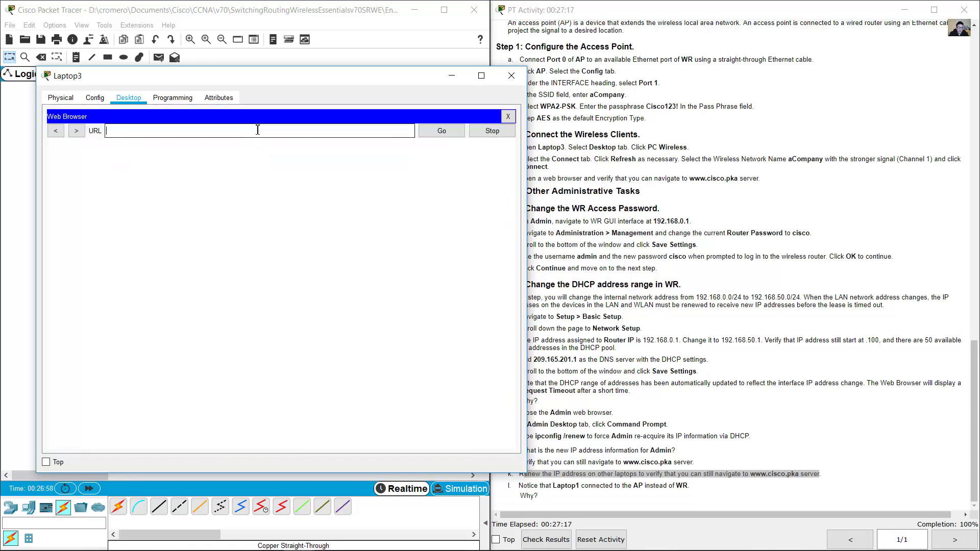
{"action": "left_click", "coordinate": [258, 130]}
{"action": "type", "text": "www.cisco.pka"}
{"action": "key", "text": "Return"}
- Renew Laptop2's DHCP lease with ipconfig /renew, getting 192.168.50.101
{"action": "left_click", "coordinate": [755, 369]}
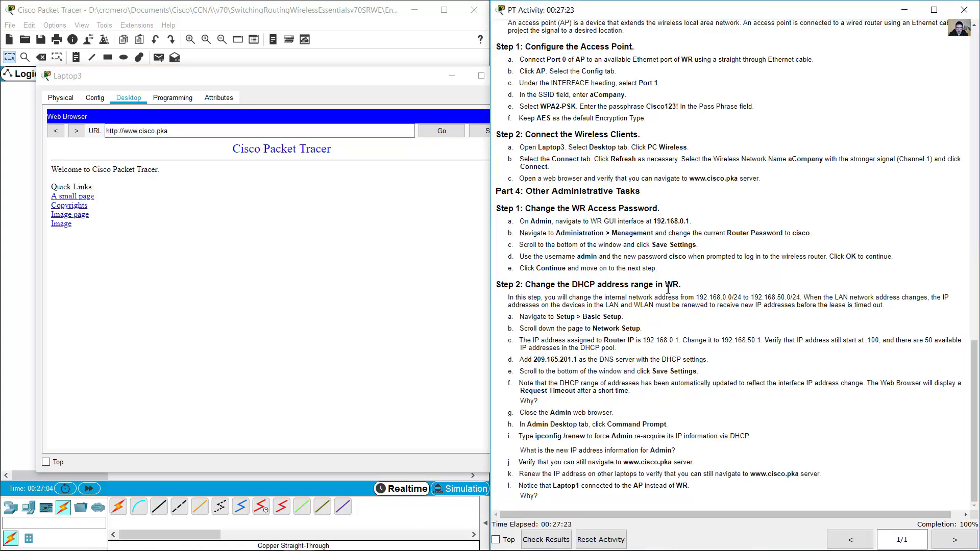
{"action": "left_click", "coordinate": [341, 60]}
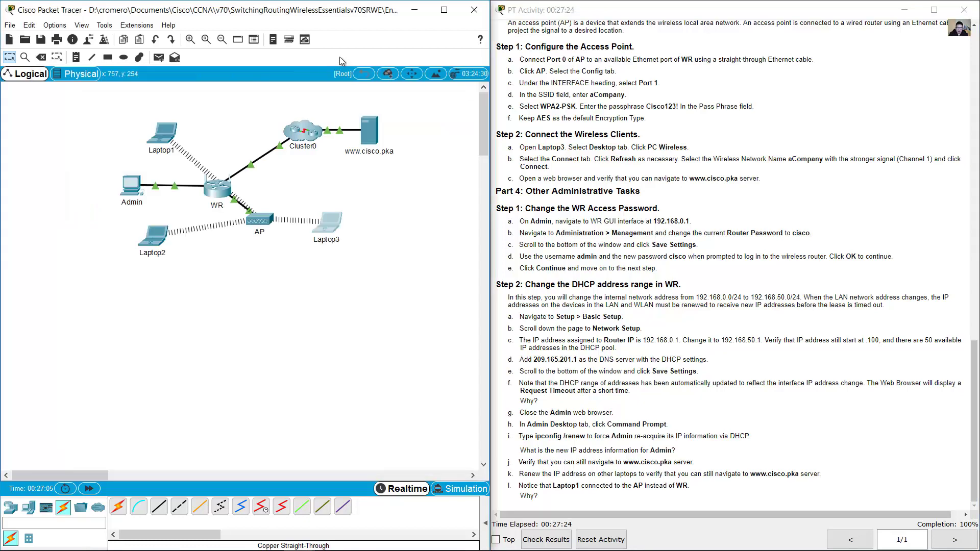
{"action": "left_click", "coordinate": [163, 242]}
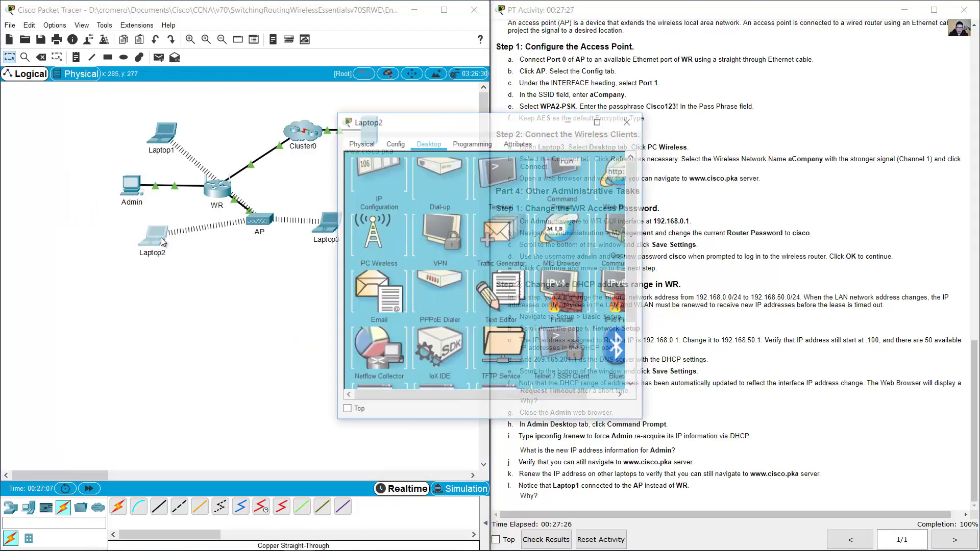
{"action": "left_click", "coordinate": [566, 179]}
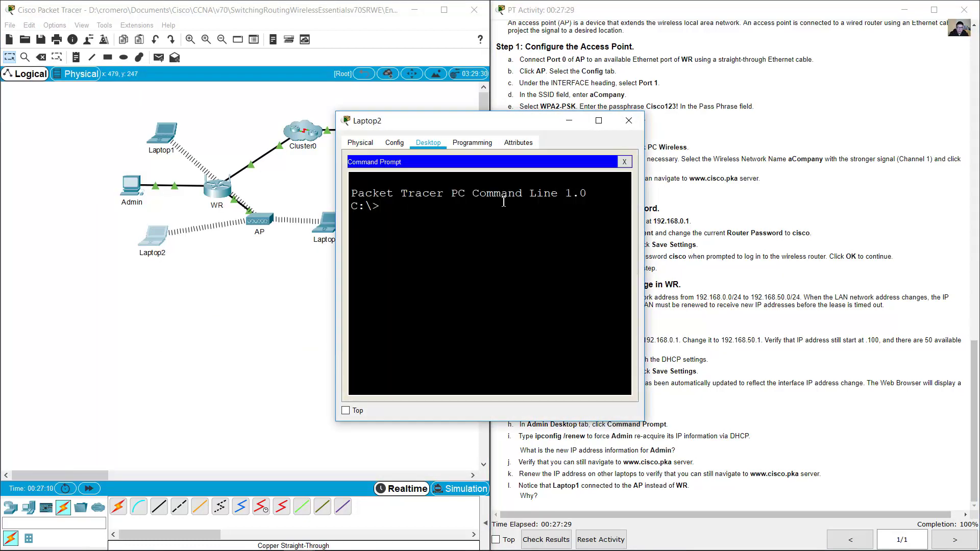
{"action": "type", "text": "ipconfig /renew"}
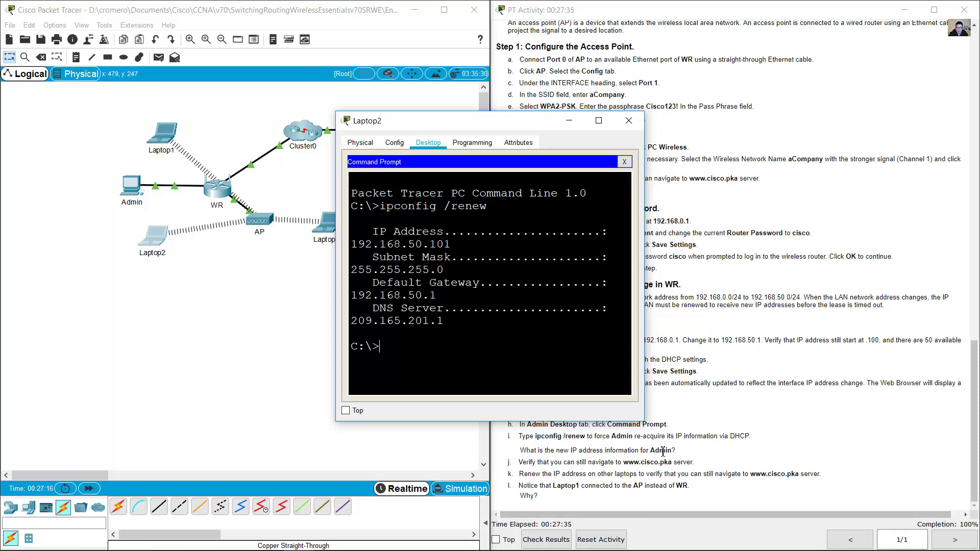
{"action": "left_click_drag", "start_coordinate": [644, 421], "coordinate": [922, 492]}
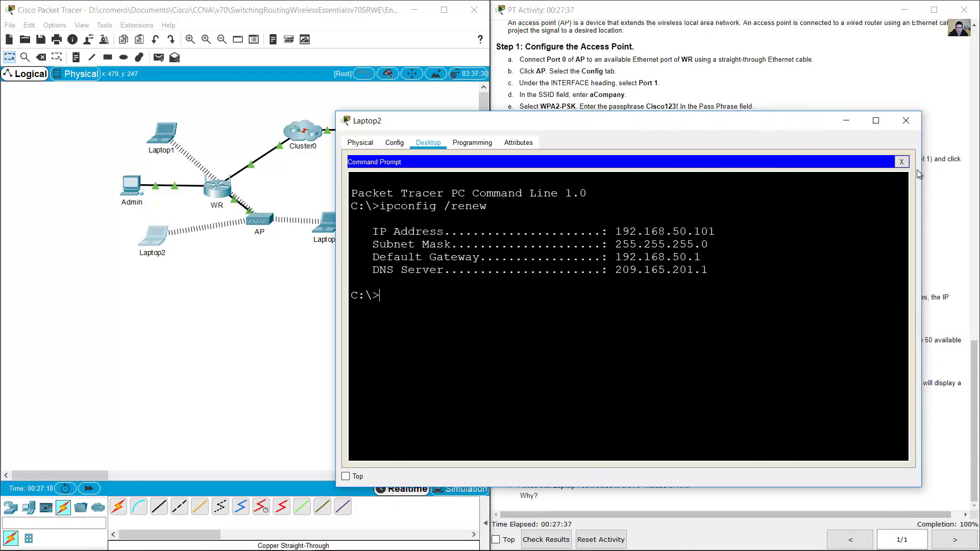
{"action": "left_click", "coordinate": [910, 120]}
{"action": "left_click", "coordinate": [672, 453]}
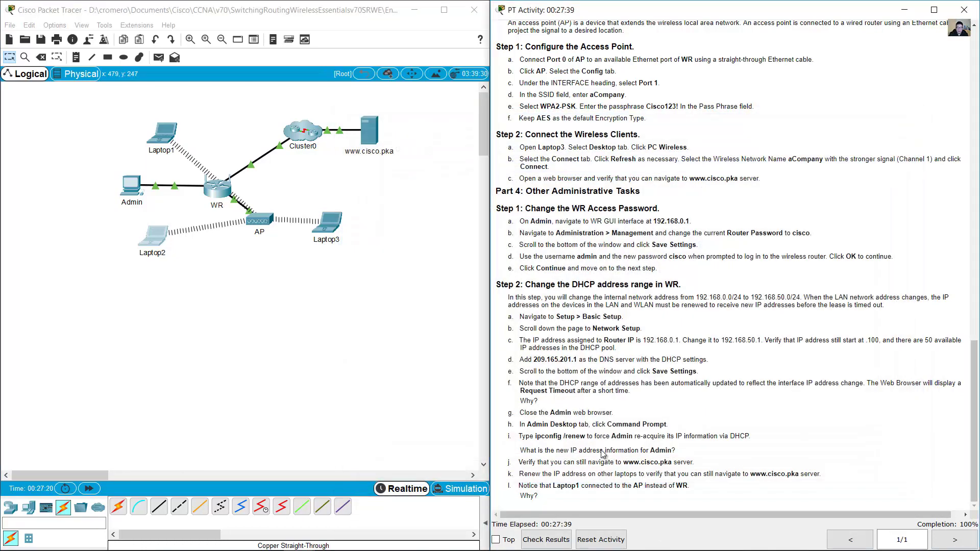
- Read instruction l, then drag Laptop1 beside the AP so it associates with it
{"action": "left_click_drag", "start_coordinate": [527, 486], "coordinate": [693, 486]}
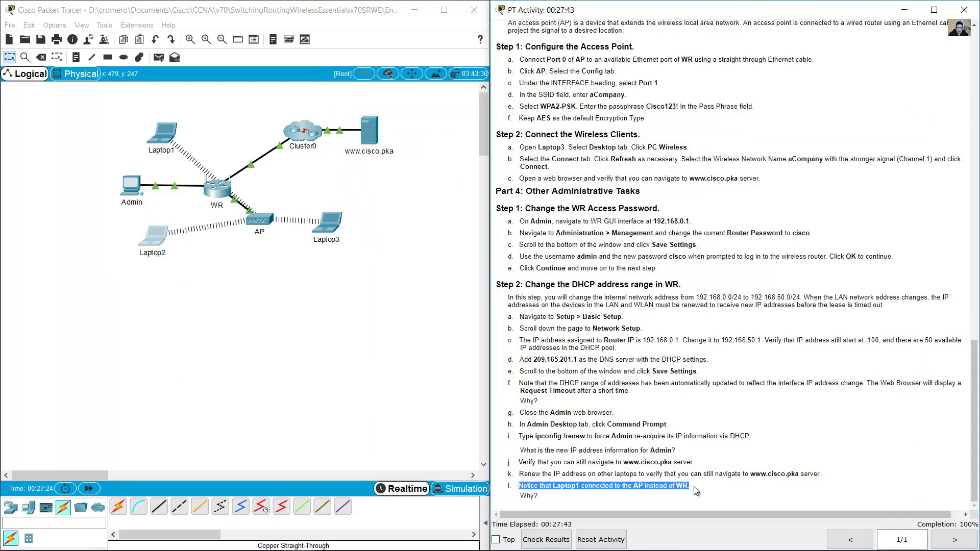
{"action": "left_click", "coordinate": [541, 501]}
{"action": "left_click_drag", "start_coordinate": [540, 501], "coordinate": [519, 497]}
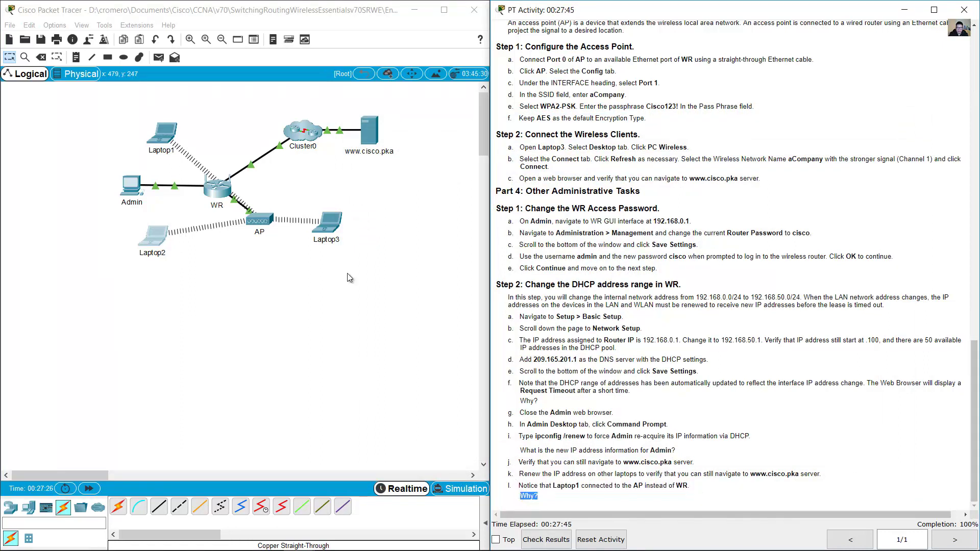
{"action": "left_click", "coordinate": [186, 88]}
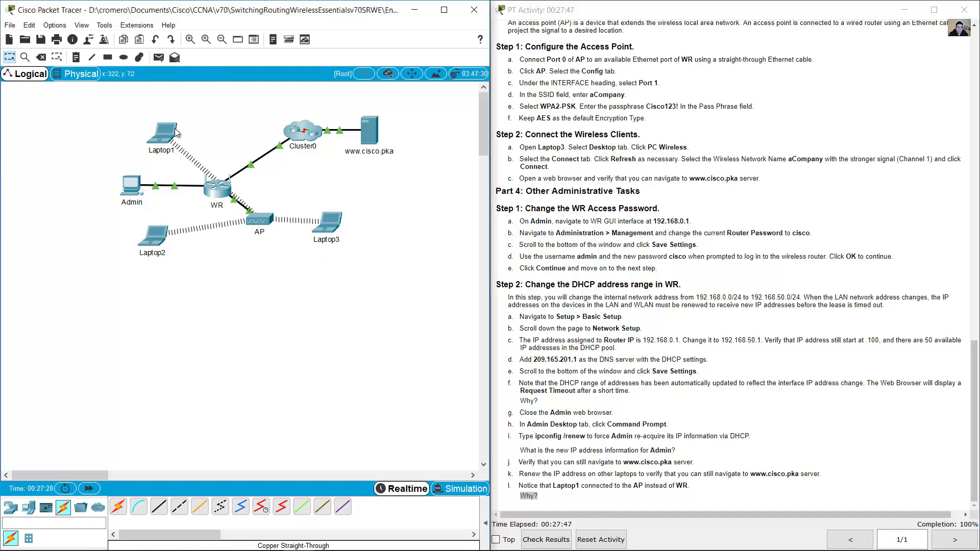
{"action": "left_click_drag", "start_coordinate": [153, 130], "coordinate": [195, 118]}
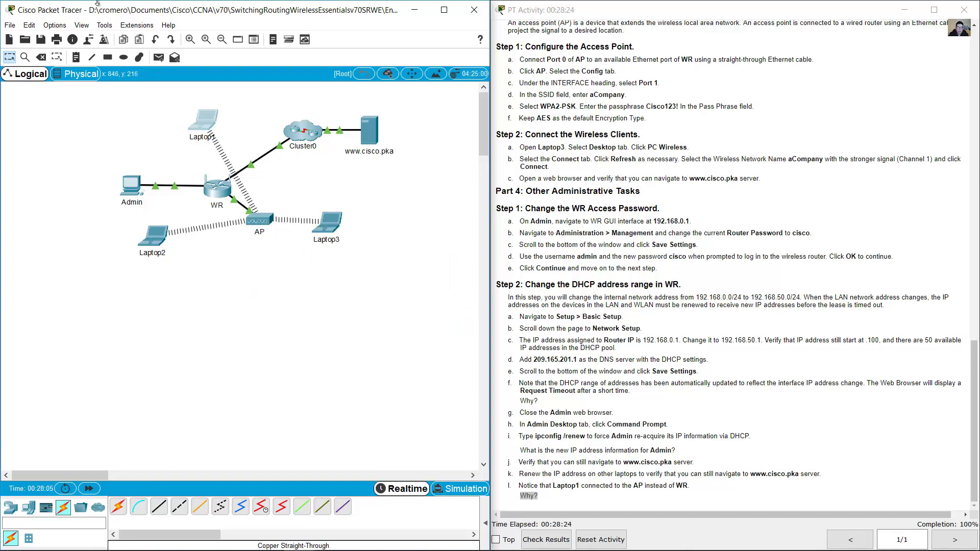
- List the available wireless networks in Laptop1's PC Wireless utility
{"action": "left_click", "coordinate": [207, 123]}
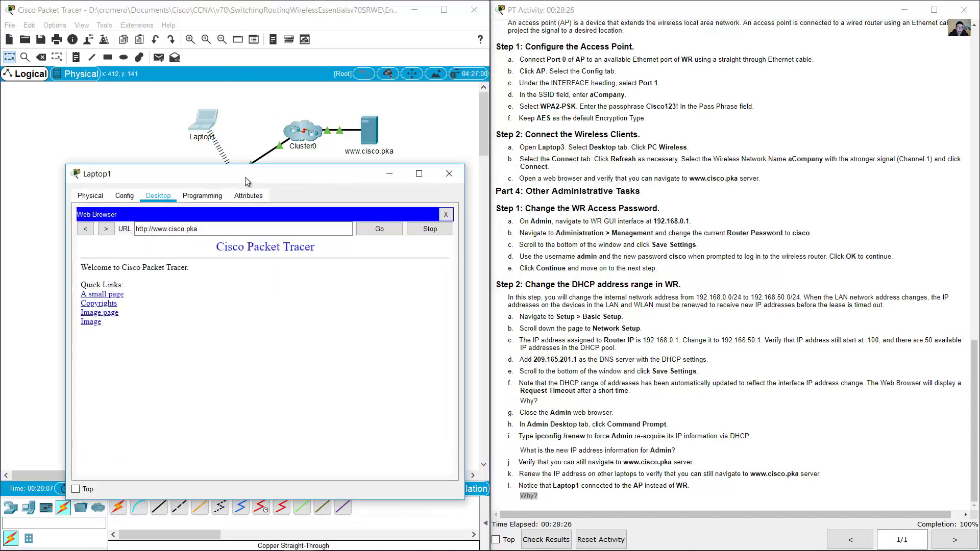
{"action": "left_click", "coordinate": [763, 135]}
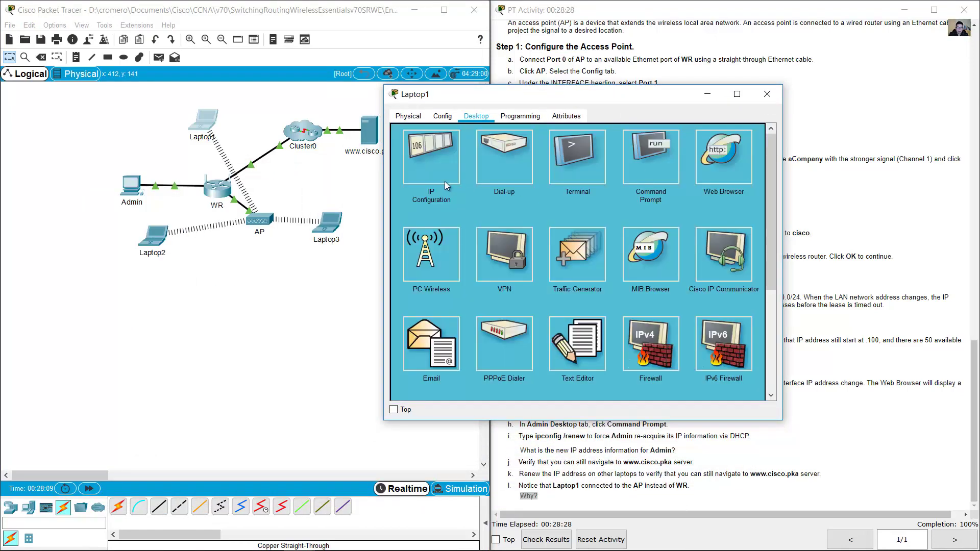
{"action": "left_click", "coordinate": [434, 250]}
{"action": "left_click", "coordinate": [471, 212]}
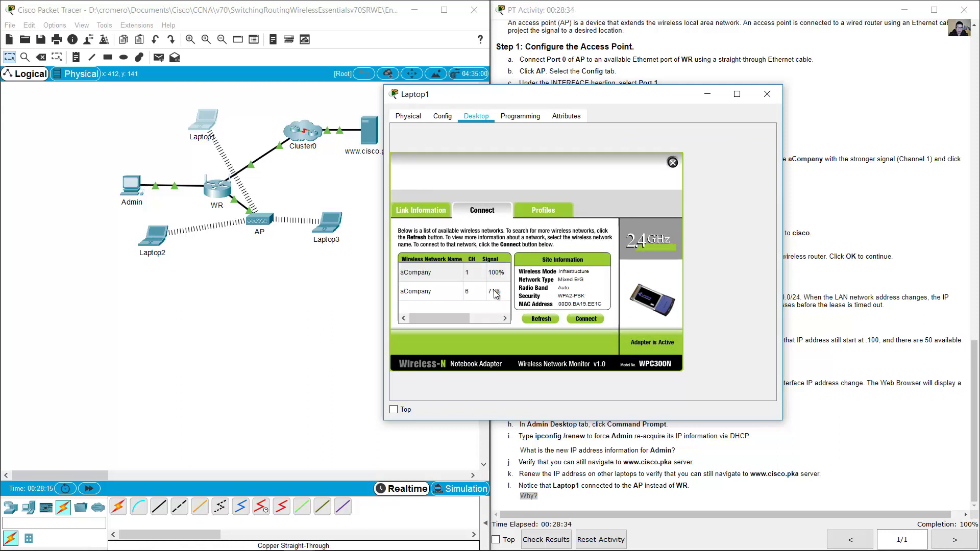
- Compare the aCompany networks on channel 1 and channel 6, then bring up the File menu
{"action": "left_click", "coordinate": [469, 277]}
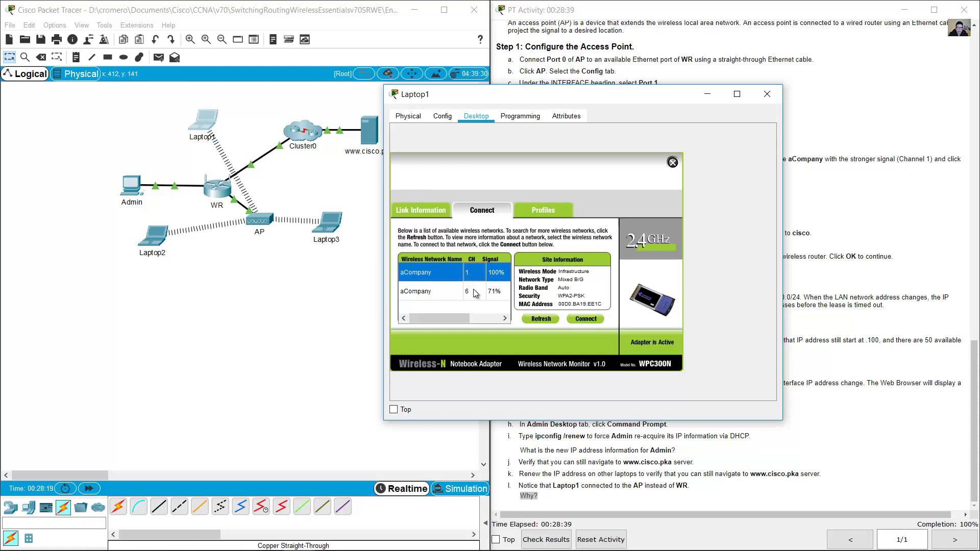
{"action": "left_click", "coordinate": [475, 293]}
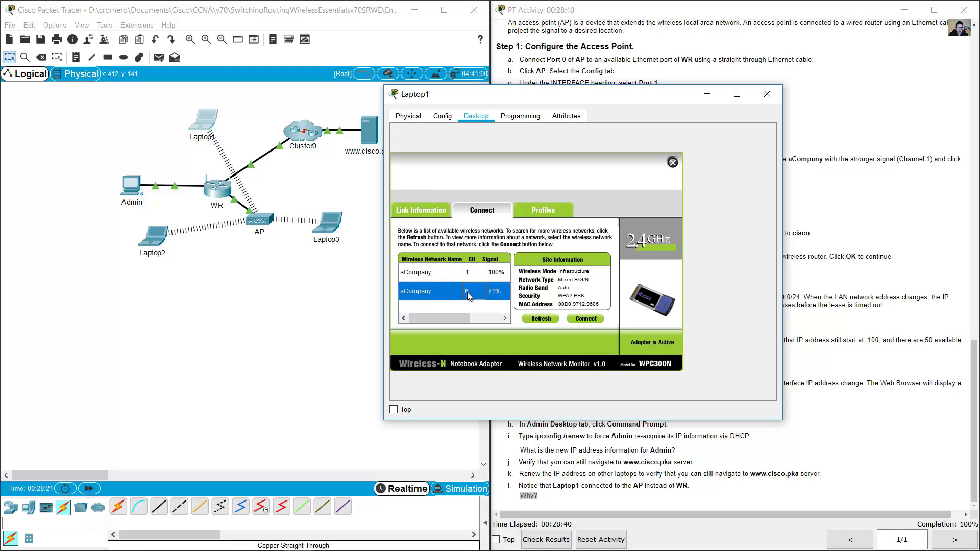
{"action": "left_click", "coordinate": [476, 275]}
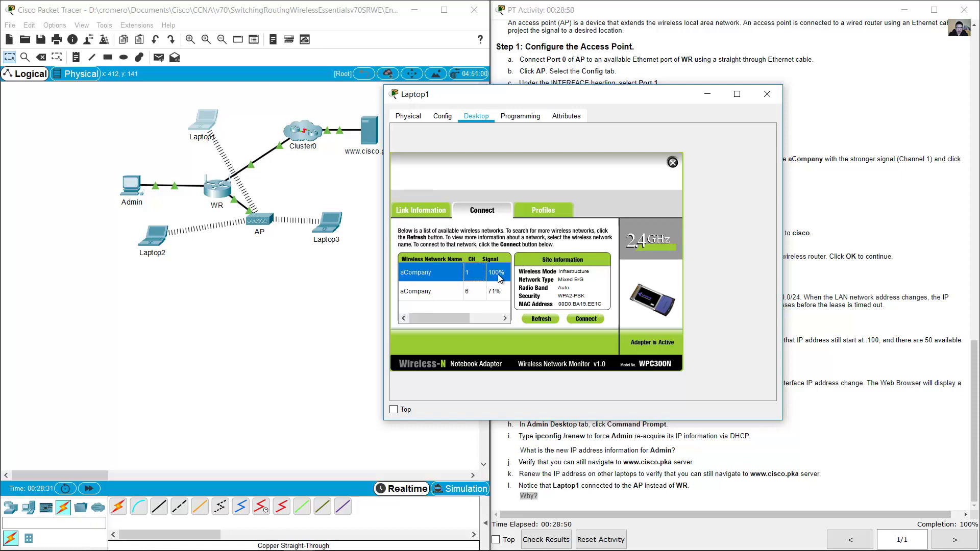
{"action": "left_click", "coordinate": [767, 93]}
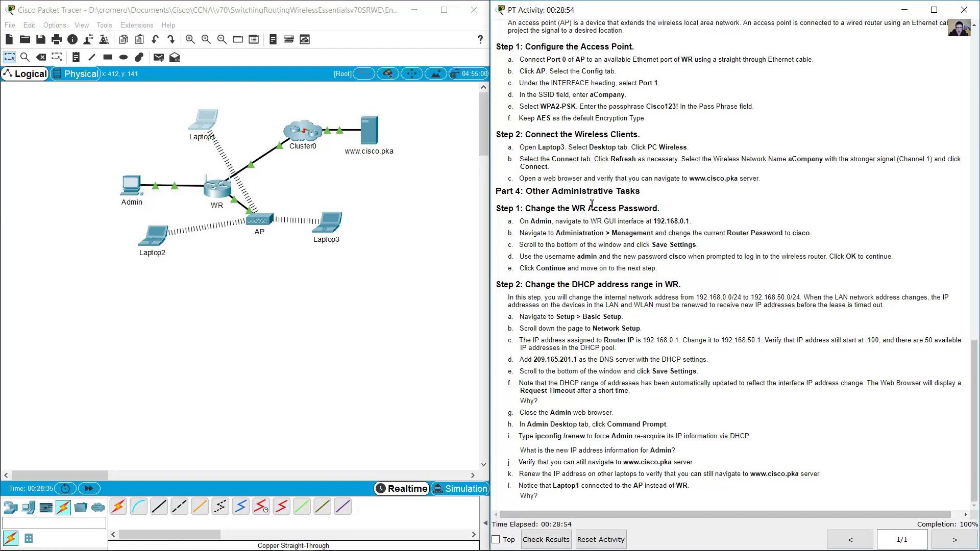
{"action": "left_click", "coordinate": [10, 24]}
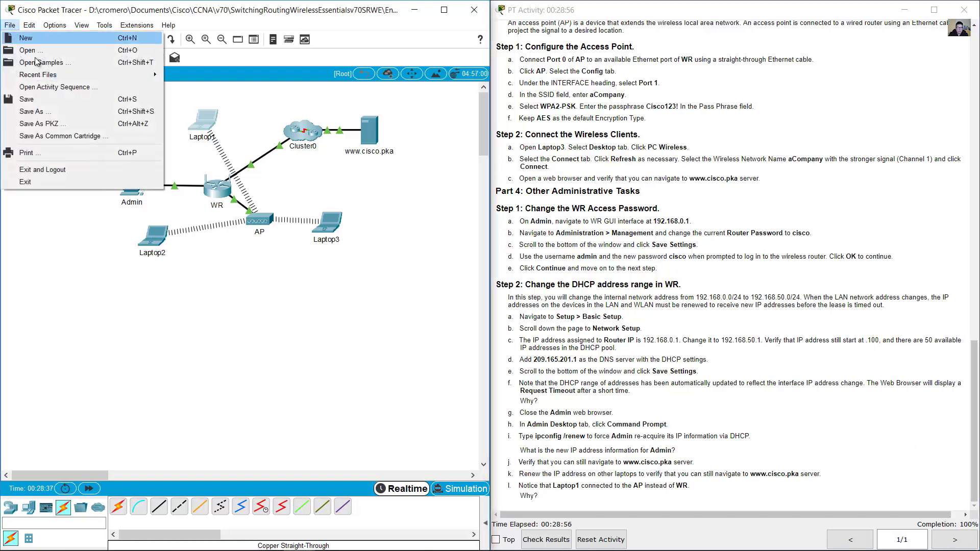